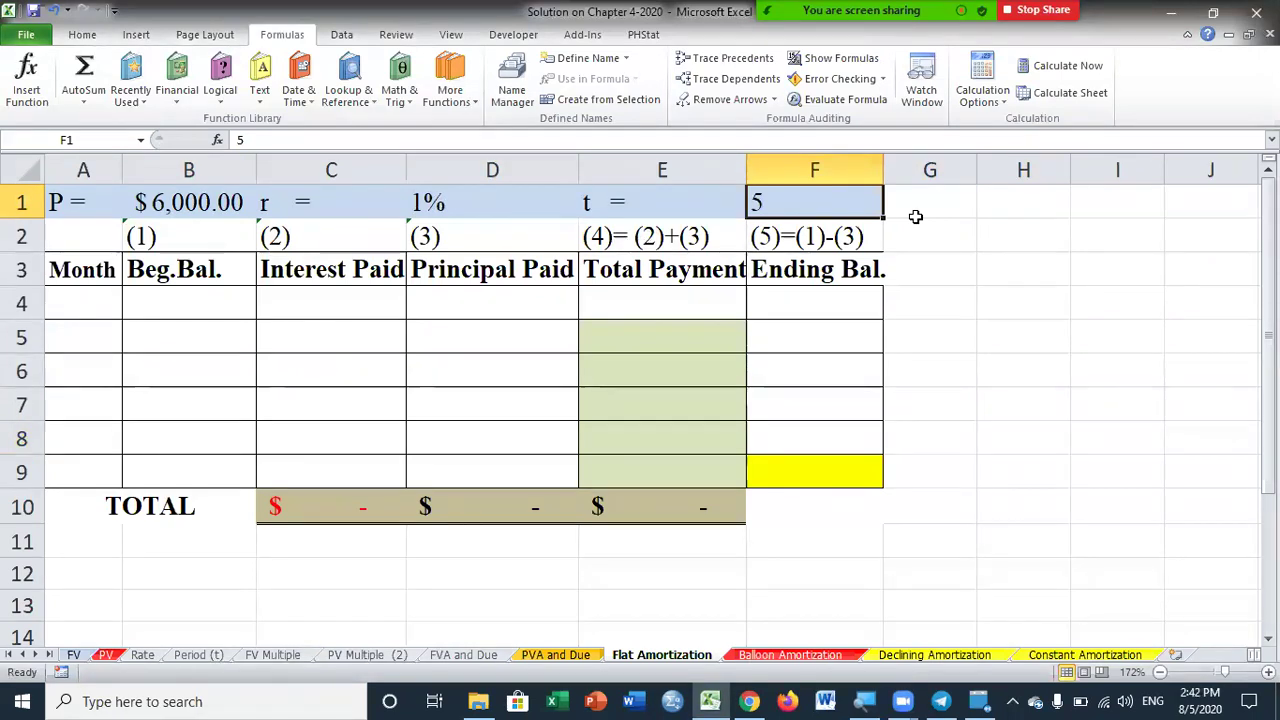
- Review the amortization schedule's column headings in row 3, from Month through Ending Bal
{"action": "left_click", "coordinate": [74, 276]}
{"action": "left_click", "coordinate": [160, 270]}
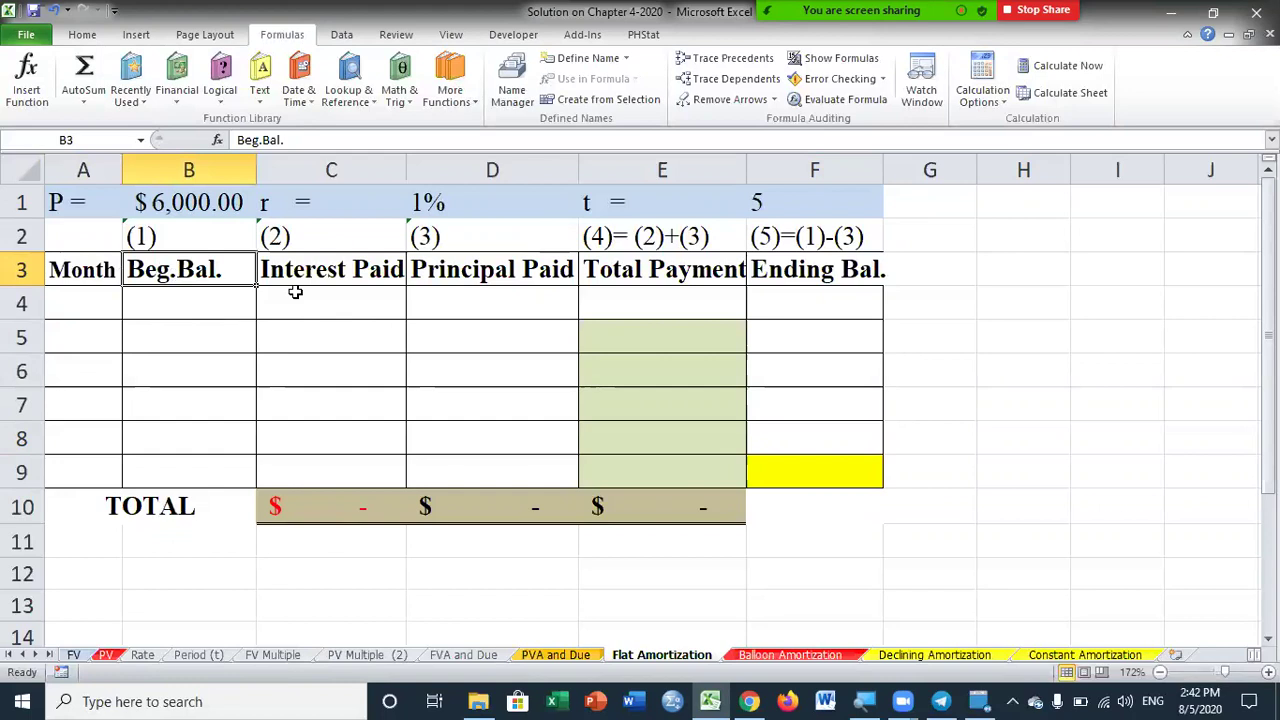
{"action": "left_click", "coordinate": [340, 280]}
{"action": "left_click", "coordinate": [469, 277]}
{"action": "left_click", "coordinate": [660, 270]}
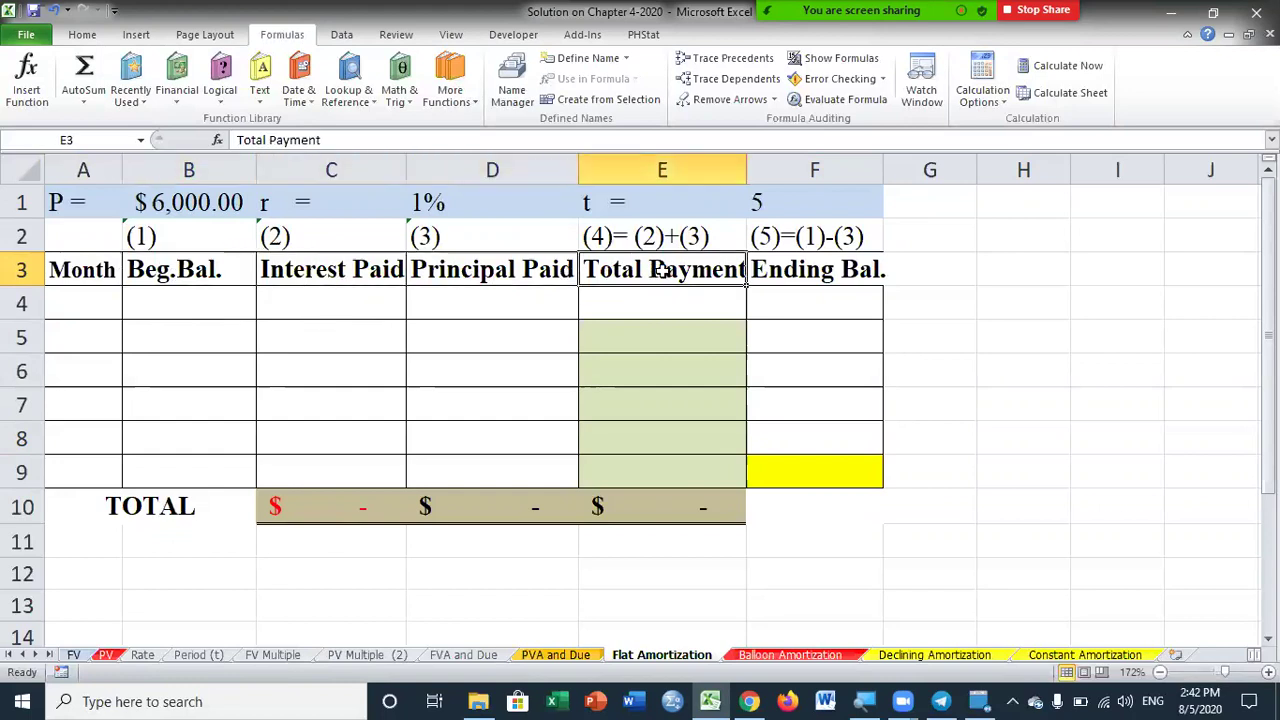
{"action": "left_click", "coordinate": [810, 276]}
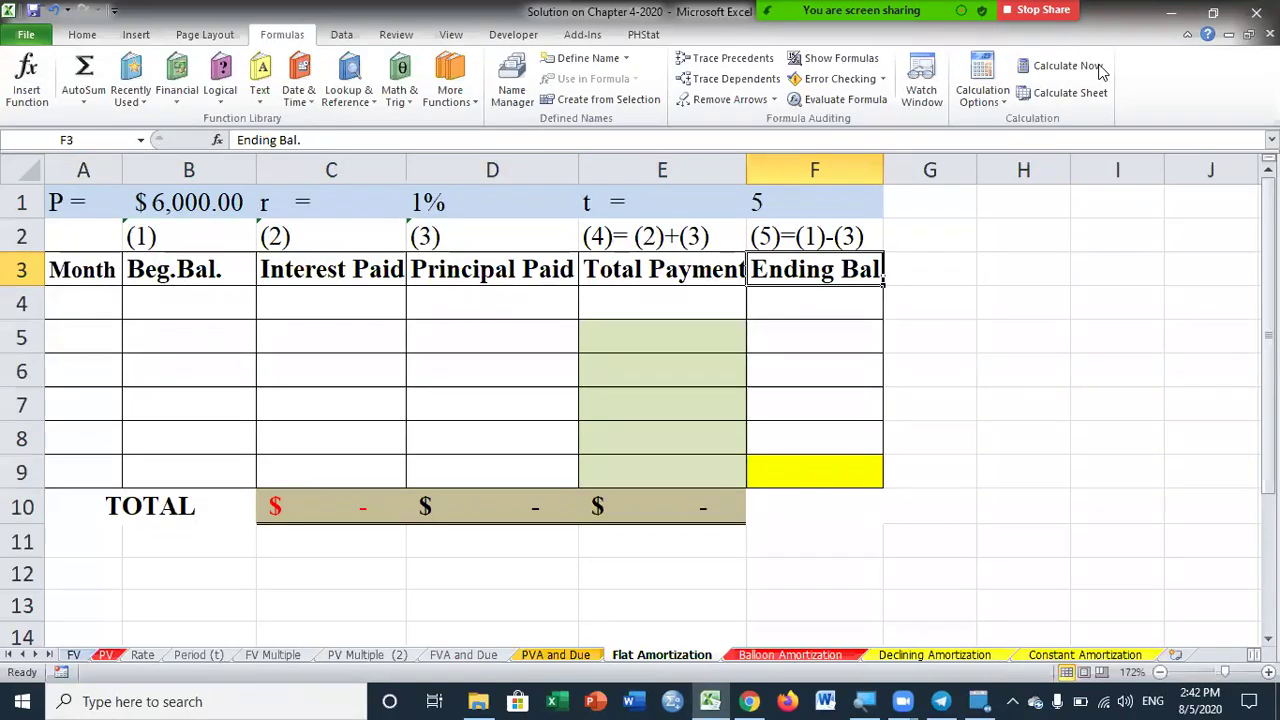
- Circle and tick the Flat, Balloon, Declining and Constant Amortization sheet names with red freehand annotations
{"action": "mouse_move", "coordinate": [652, 632]}
{"action": "left_mouse_down"}
{"action": "mouse_move", "coordinate": [605, 650]}
{"action": "mouse_move", "coordinate": [645, 668]}
{"action": "mouse_move", "coordinate": [722, 645]}
{"action": "left_mouse_up"}
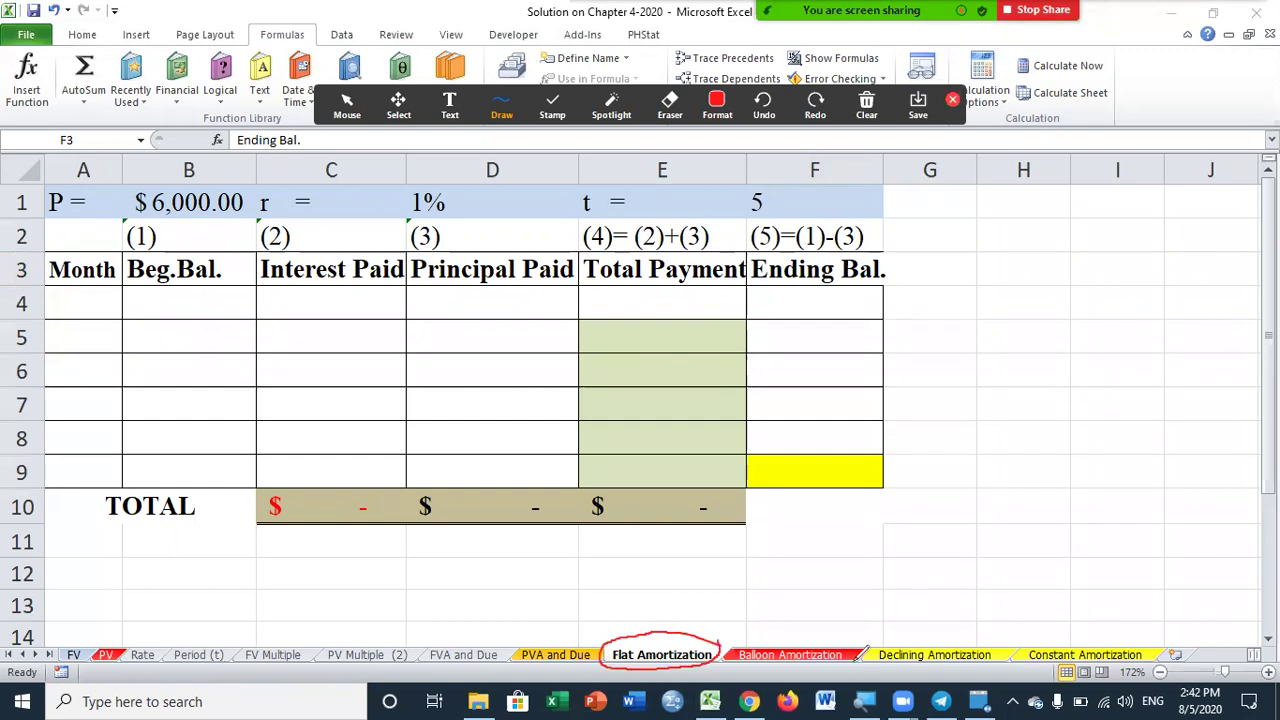
{"action": "mouse_move", "coordinate": [853, 641]}
{"action": "left_mouse_down"}
{"action": "mouse_move", "coordinate": [780, 620]}
{"action": "mouse_move", "coordinate": [720, 648]}
{"action": "mouse_move", "coordinate": [756, 666]}
{"action": "mouse_move", "coordinate": [852, 648]}
{"action": "left_mouse_up"}
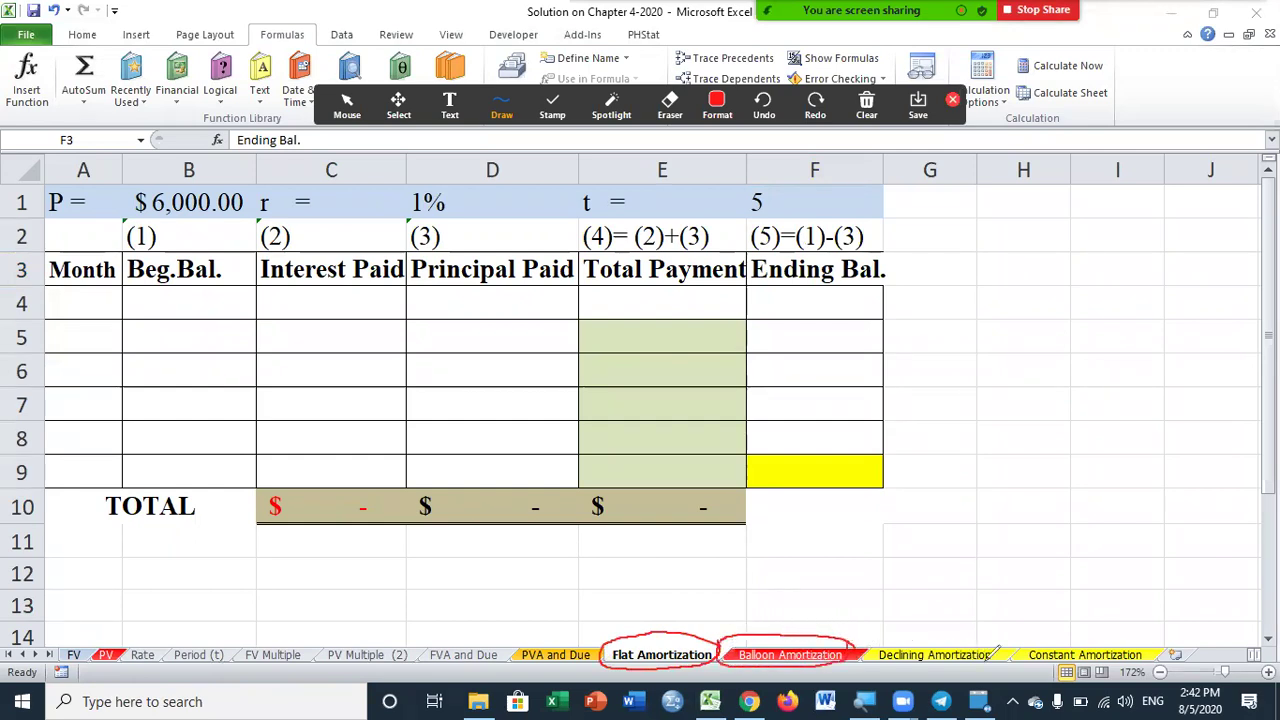
{"action": "mouse_move", "coordinate": [1003, 648]}
{"action": "left_mouse_down"}
{"action": "mouse_move", "coordinate": [975, 632]}
{"action": "mouse_move", "coordinate": [892, 632]}
{"action": "mouse_move", "coordinate": [880, 660]}
{"action": "mouse_move", "coordinate": [962, 666]}
{"action": "mouse_move", "coordinate": [1002, 650]}
{"action": "left_mouse_up"}
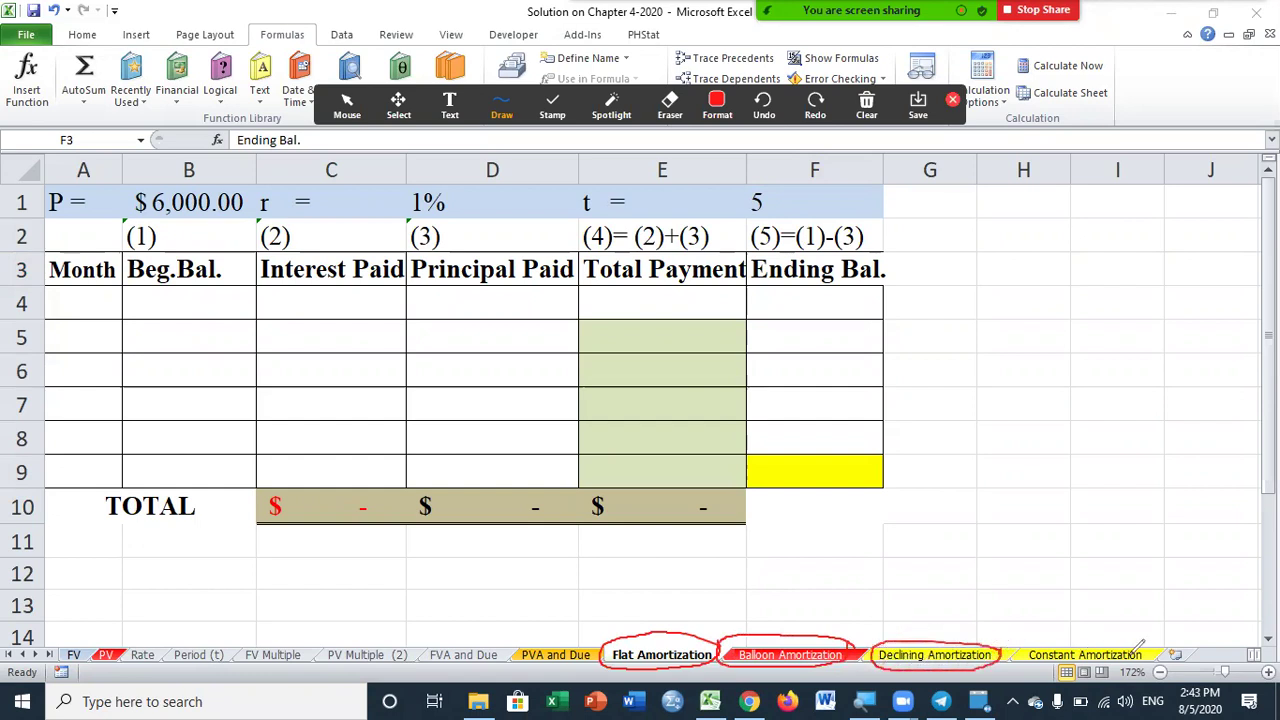
{"action": "mouse_move", "coordinate": [1160, 640]}
{"action": "left_mouse_down"}
{"action": "mouse_move", "coordinate": [1092, 622]}
{"action": "mouse_move", "coordinate": [1024, 642]}
{"action": "mouse_move", "coordinate": [1050, 664]}
{"action": "mouse_move", "coordinate": [1135, 662]}
{"action": "mouse_move", "coordinate": [1160, 650]}
{"action": "mouse_move", "coordinate": [1157, 632]}
{"action": "left_mouse_up"}
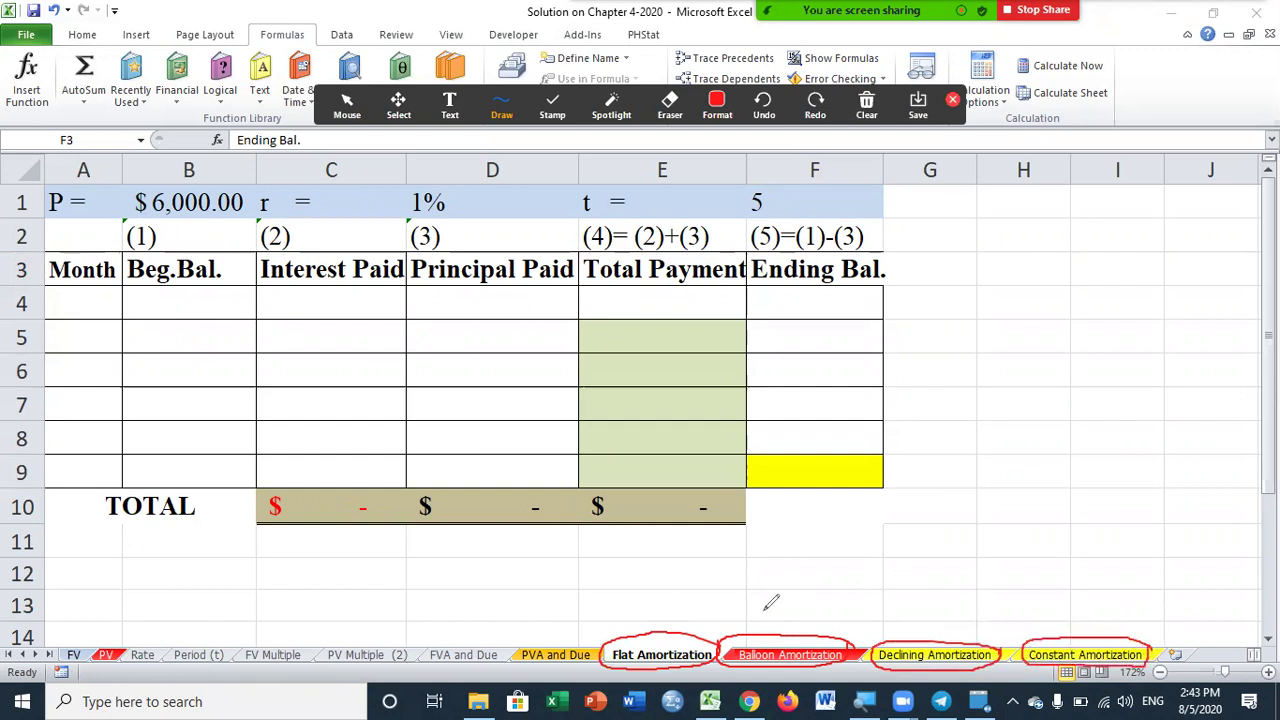
{"action": "mouse_move", "coordinate": [699, 632]}
{"action": "left_mouse_down"}
{"action": "mouse_move", "coordinate": [735, 578]}
{"action": "mouse_move", "coordinate": [790, 628]}
{"action": "mouse_move", "coordinate": [818, 593]}
{"action": "left_mouse_up"}
{"action": "mouse_move", "coordinate": [935, 621]}
{"action": "left_mouse_down"}
{"action": "mouse_move", "coordinate": [941, 636]}
{"action": "mouse_move", "coordinate": [961, 605]}
{"action": "left_mouse_up"}
{"action": "left_click_drag", "start_coordinate": [1074, 626], "coordinate": [1116, 588]}
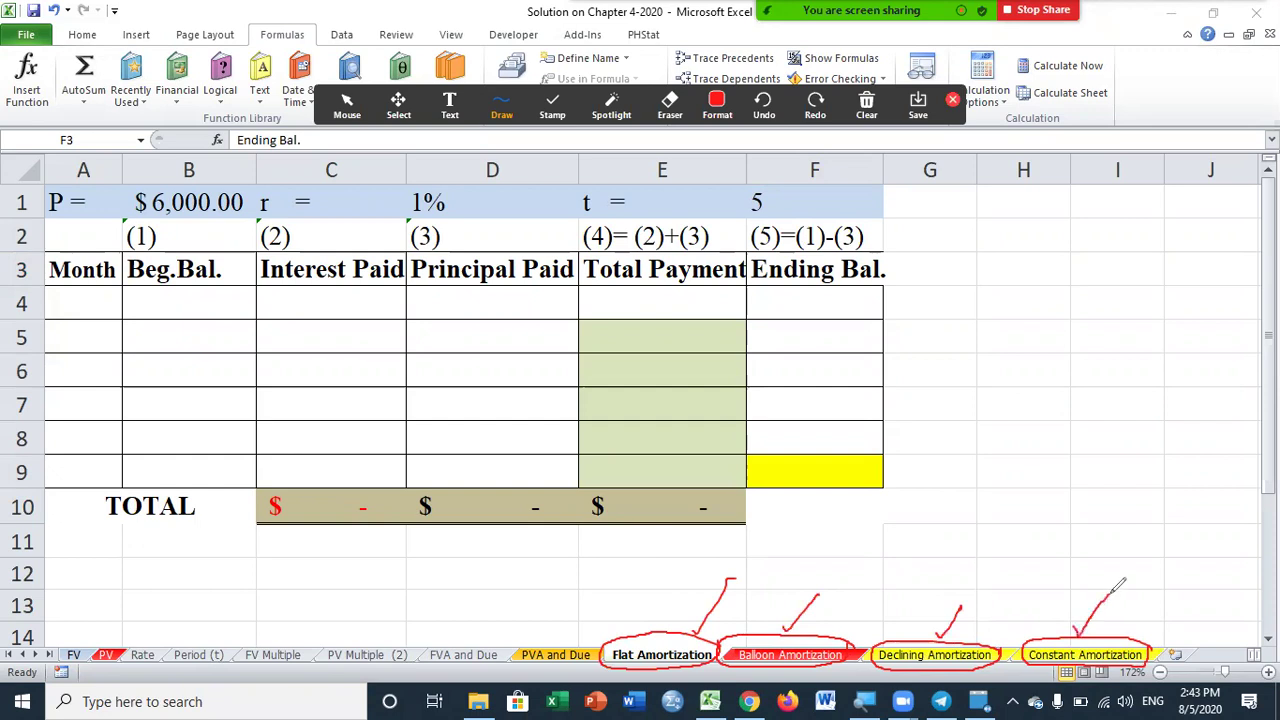
- Circle the principal of $6,000.00, the 1% rate and the term of 5 in row 1 in red
{"action": "mouse_move", "coordinate": [252, 181]}
{"action": "left_mouse_down"}
{"action": "mouse_move", "coordinate": [88, 172]}
{"action": "mouse_move", "coordinate": [48, 200]}
{"action": "mouse_move", "coordinate": [97, 218]}
{"action": "mouse_move", "coordinate": [210, 222]}
{"action": "mouse_move", "coordinate": [252, 198]}
{"action": "mouse_move", "coordinate": [254, 180]}
{"action": "left_mouse_up"}
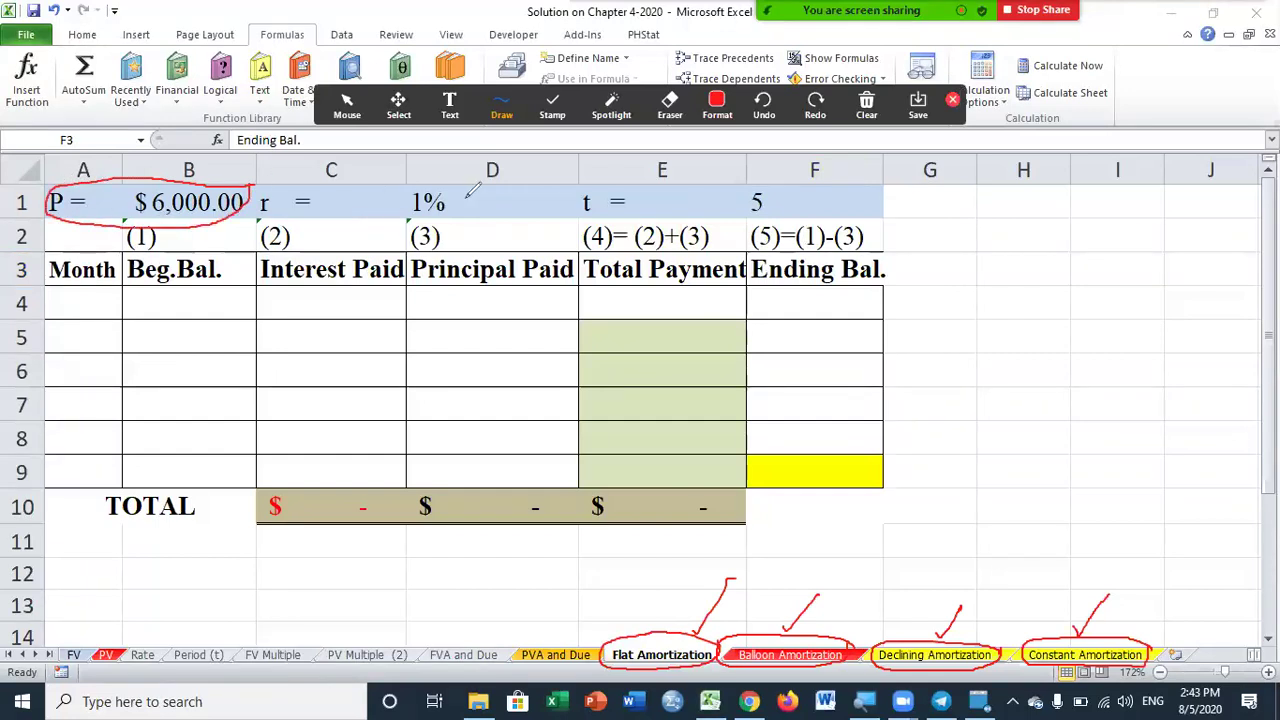
{"action": "mouse_move", "coordinate": [462, 189]}
{"action": "left_mouse_down"}
{"action": "mouse_move", "coordinate": [422, 186]}
{"action": "mouse_move", "coordinate": [408, 212]}
{"action": "mouse_move", "coordinate": [466, 198]}
{"action": "mouse_move", "coordinate": [456, 180]}
{"action": "left_mouse_up"}
{"action": "mouse_move", "coordinate": [786, 194]}
{"action": "left_mouse_down"}
{"action": "mouse_move", "coordinate": [748, 176]}
{"action": "mouse_move", "coordinate": [743, 206]}
{"action": "mouse_move", "coordinate": [782, 210]}
{"action": "mouse_move", "coordinate": [786, 194]}
{"action": "left_mouse_up"}
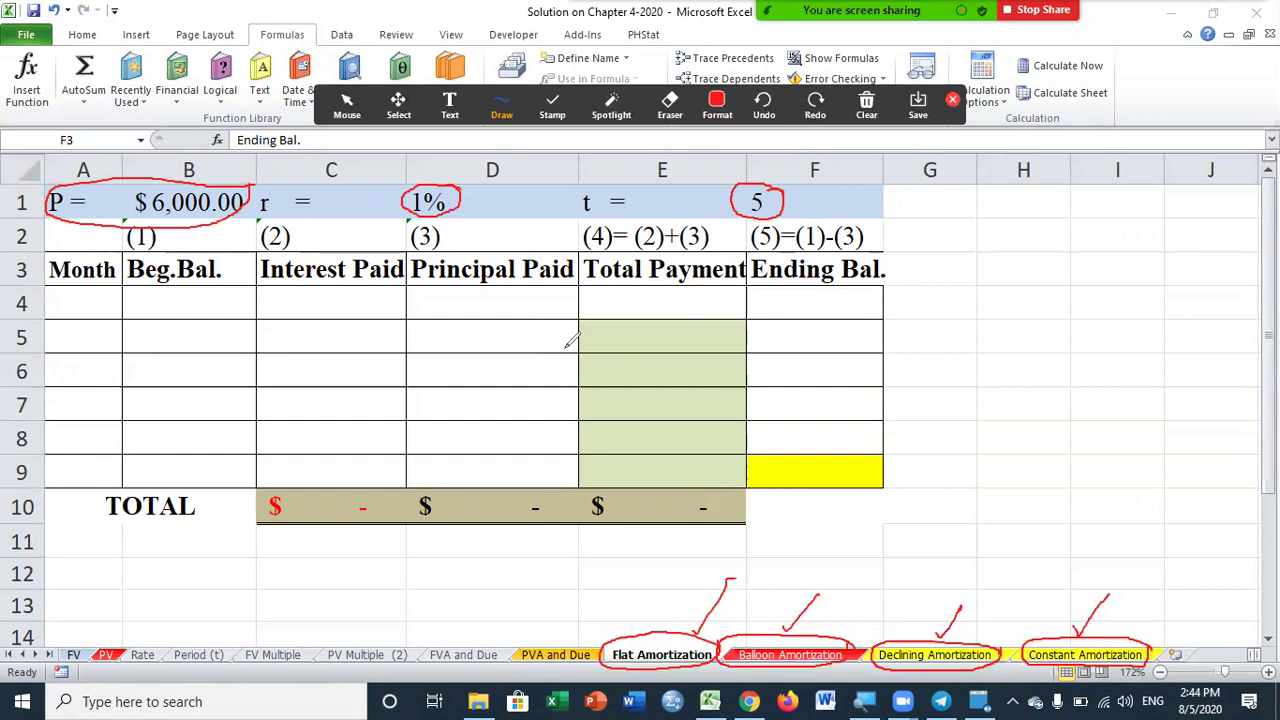
- Add an annotation text note over the schedule reading "Principal Paid (PP) = P/t ="
{"action": "left_click", "coordinate": [449, 101]}
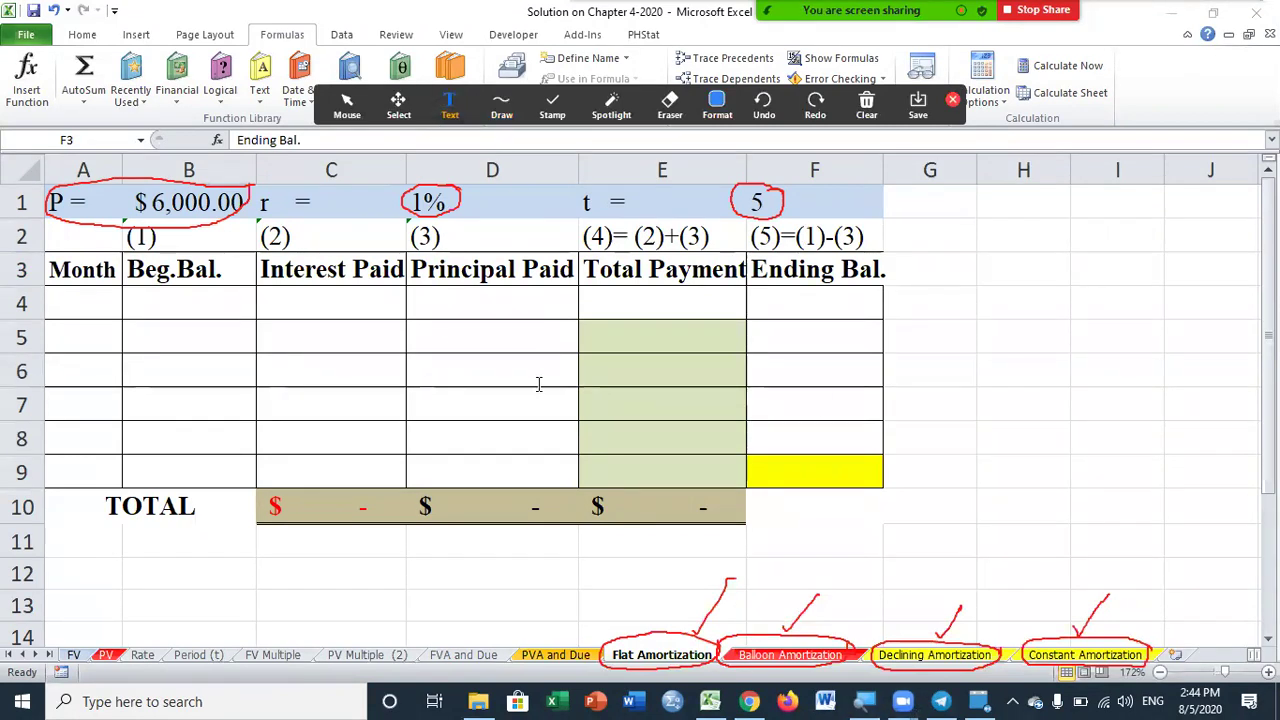
{"action": "left_click", "coordinate": [225, 372]}
{"action": "type", "text": "P"}
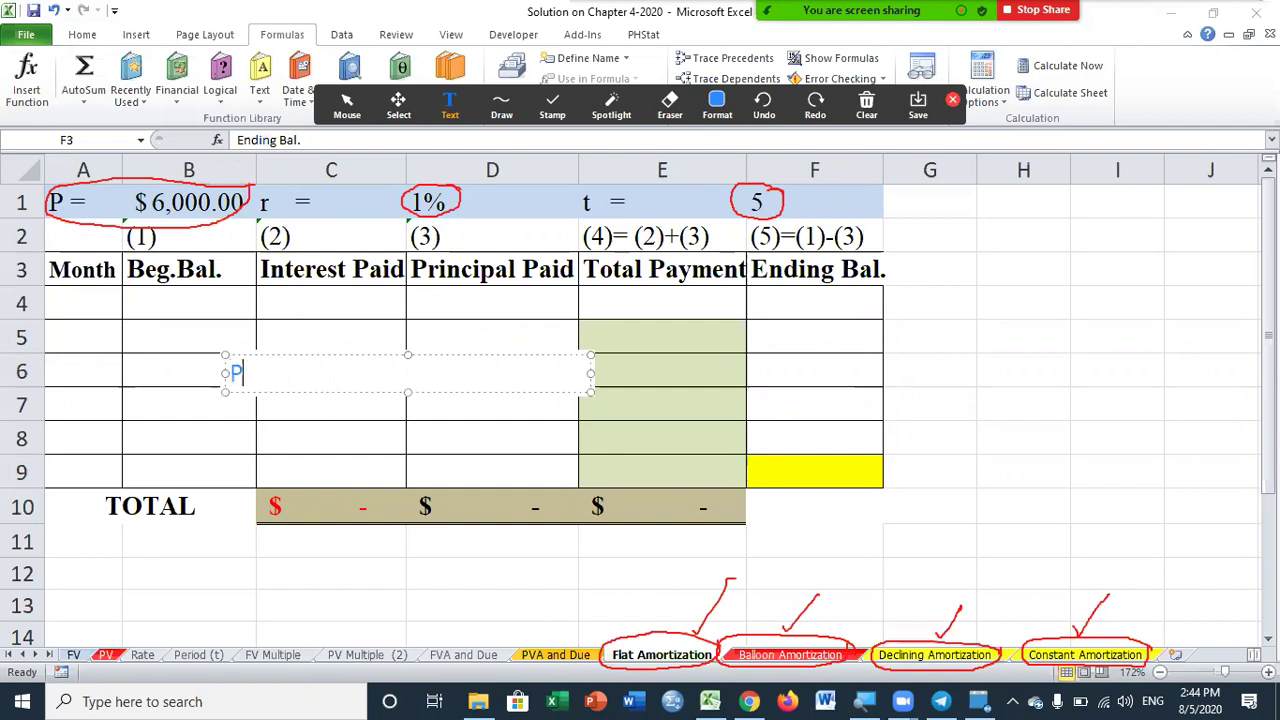
{"action": "type", "text": "rincipal P"}
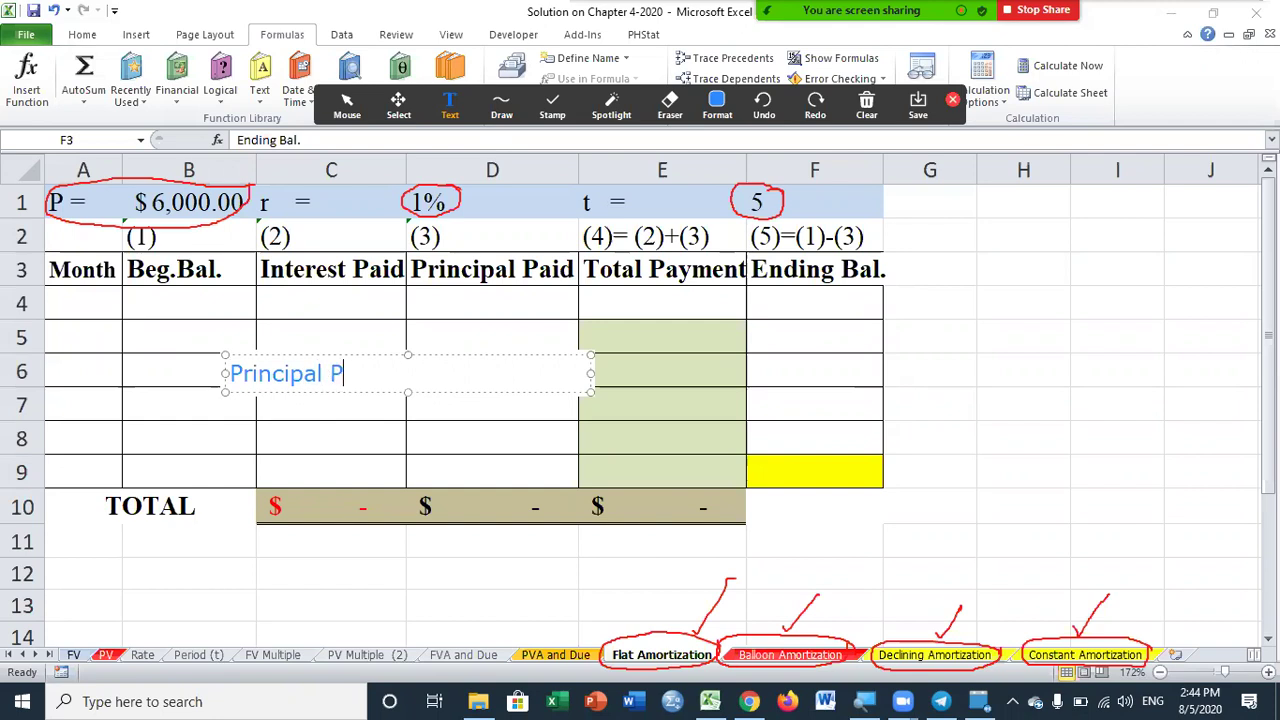
{"action": "type", "text": "aid (PP) ="}
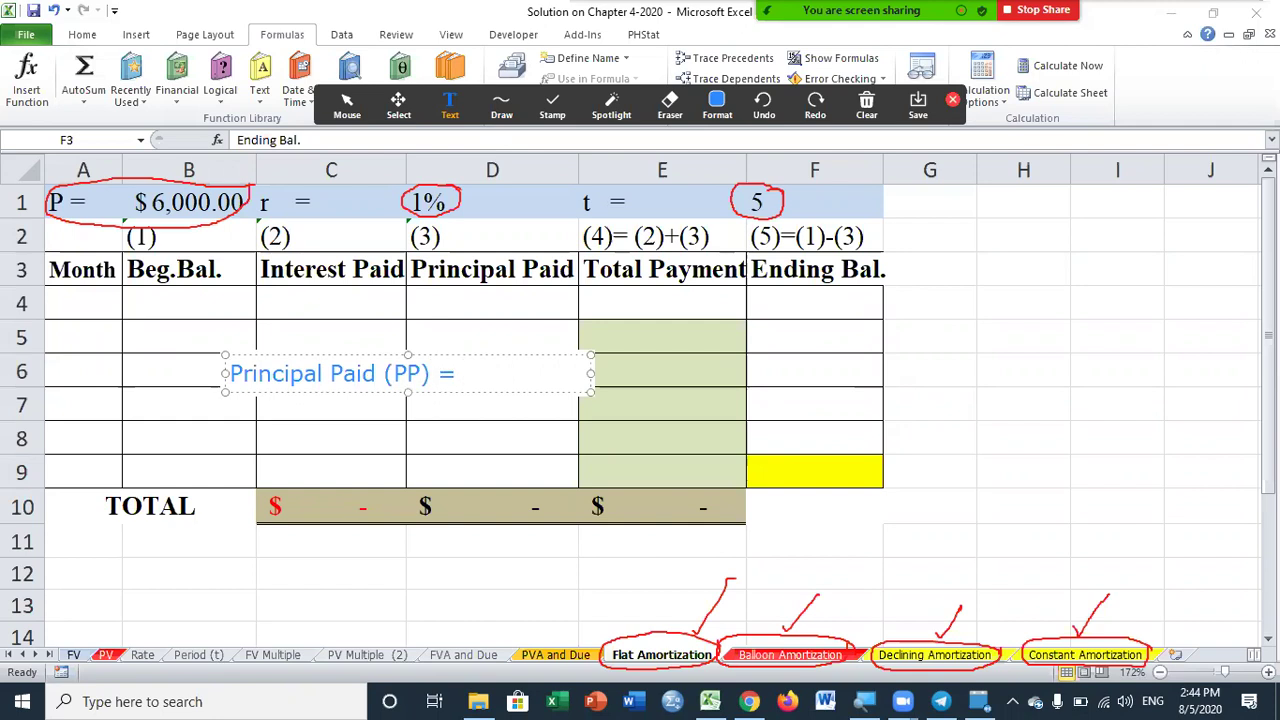
{"action": "type", "text": " p"}
{"action": "key", "text": "BackSpace"}
{"action": "type", "text": "O"}
{"action": "key", "text": "BackSpace"}
{"action": "type", "text": "P/t ="}
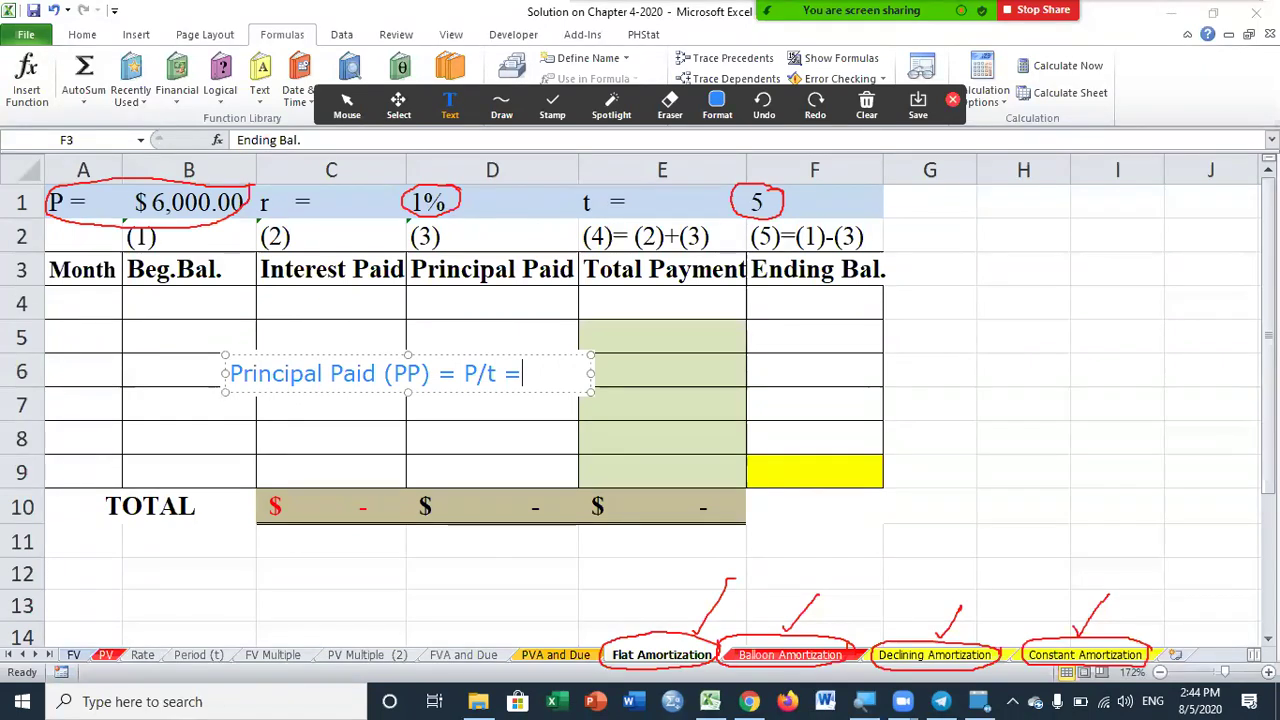
- Complete the principal line with "$6000/5= $1,200.00", widening the note to fit, and start a new line below it
{"action": "type", "text": "$6000"}
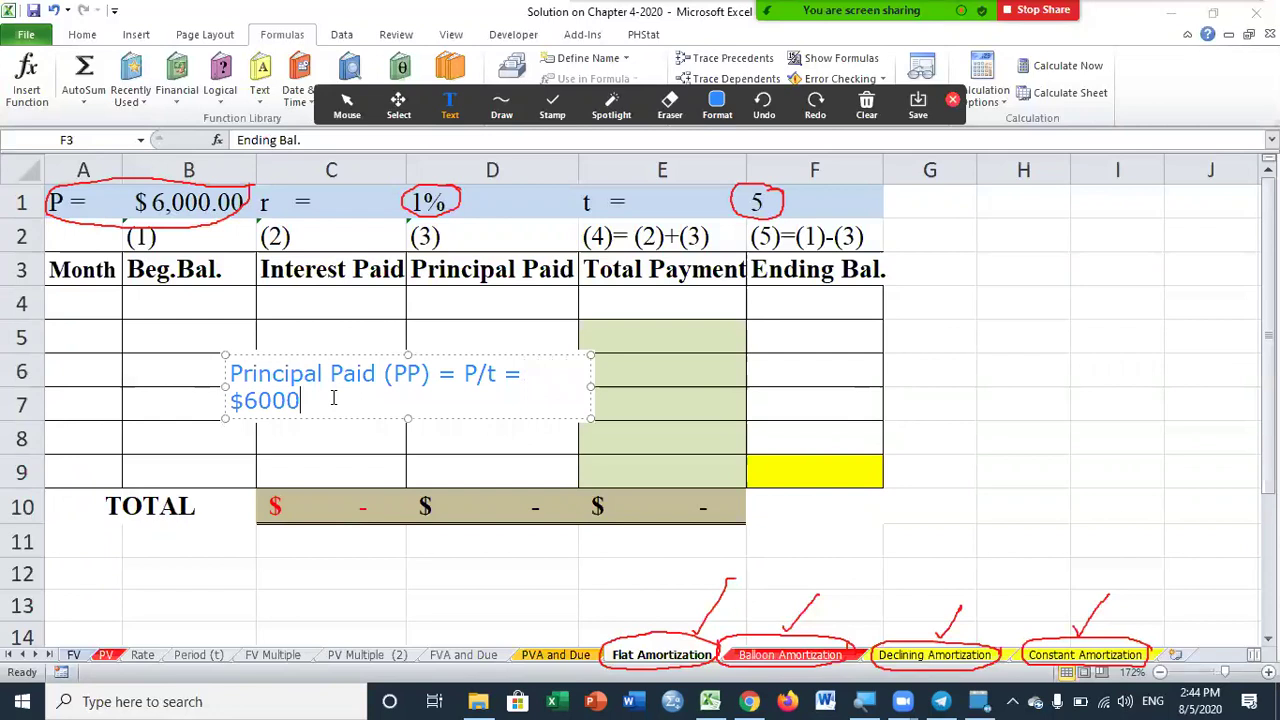
{"action": "mouse_move", "coordinate": [588, 388]}
{"action": "left_mouse_down"}
{"action": "mouse_move", "coordinate": [749, 363]}
{"action": "mouse_move", "coordinate": [790, 372]}
{"action": "left_mouse_up"}
{"action": "type", "text": "/5="}
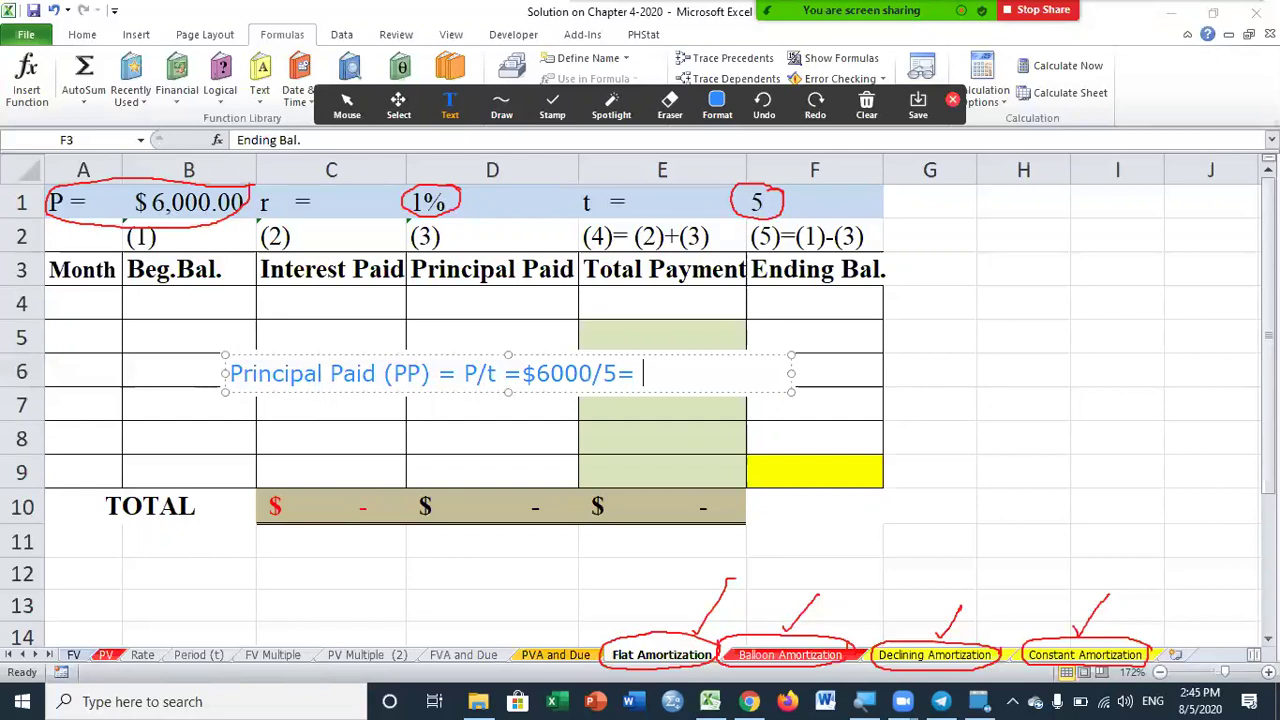
{"action": "type", "text": "$1,200.00"}
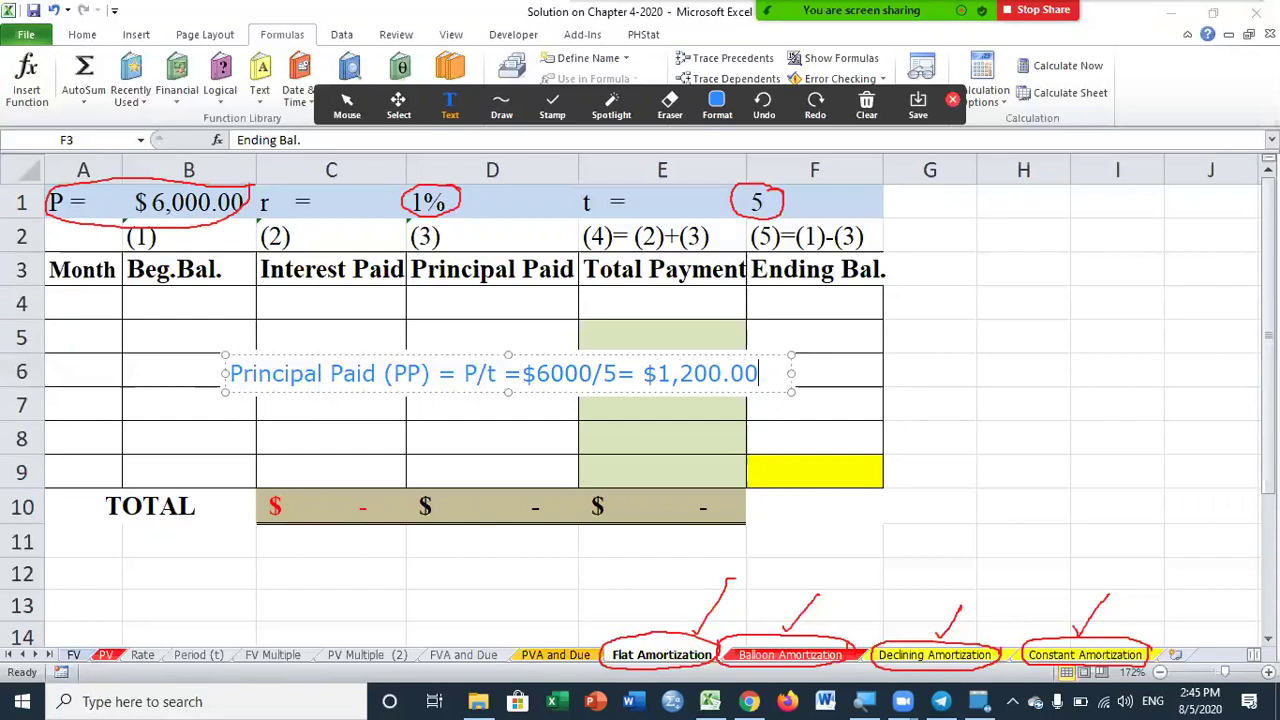
{"action": "key", "text": "Return"}
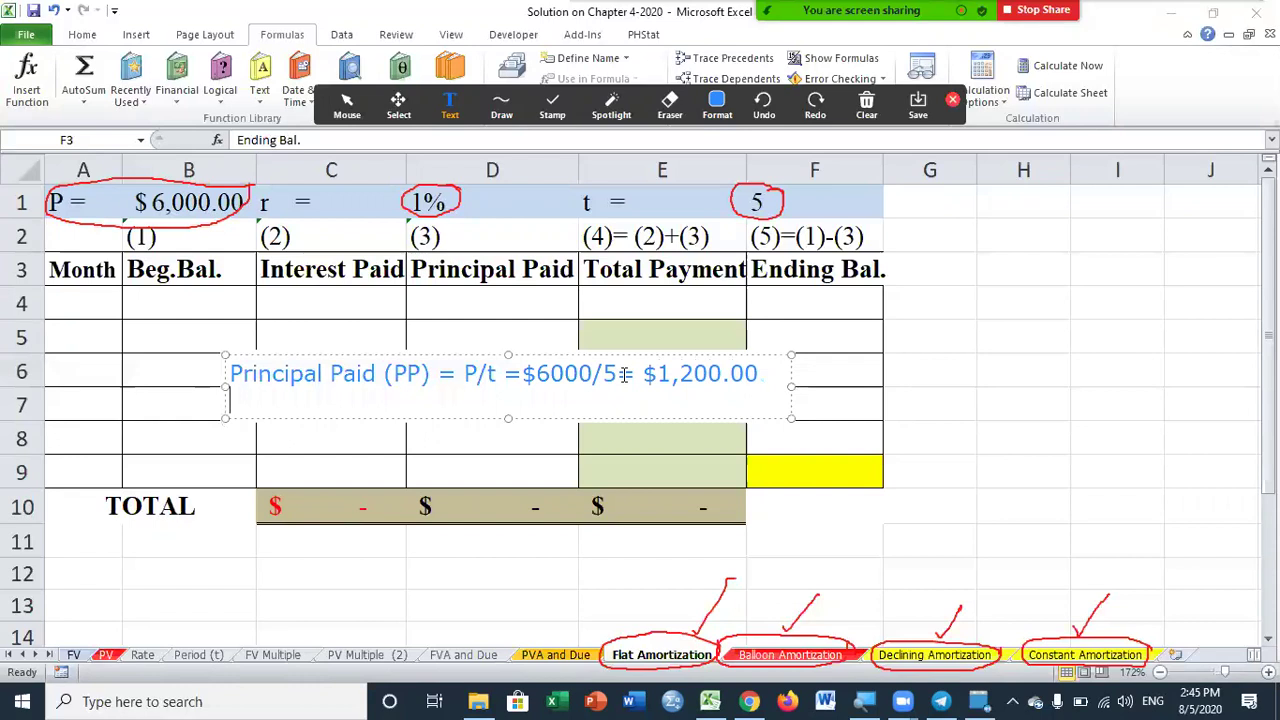
- Write the note's second line as "Interest Paid = pr =$6000*1%=$60.00"
{"action": "type", "text": "Intere"}
{"action": "type", "text": "dt"}
{"action": "key", "text": "BackSpace"}
{"action": "key", "text": "BackSpace"}
{"action": "type", "text": "st a"}
{"action": "key", "text": "BackSpace"}
{"action": "type", "text": "Paid ="}
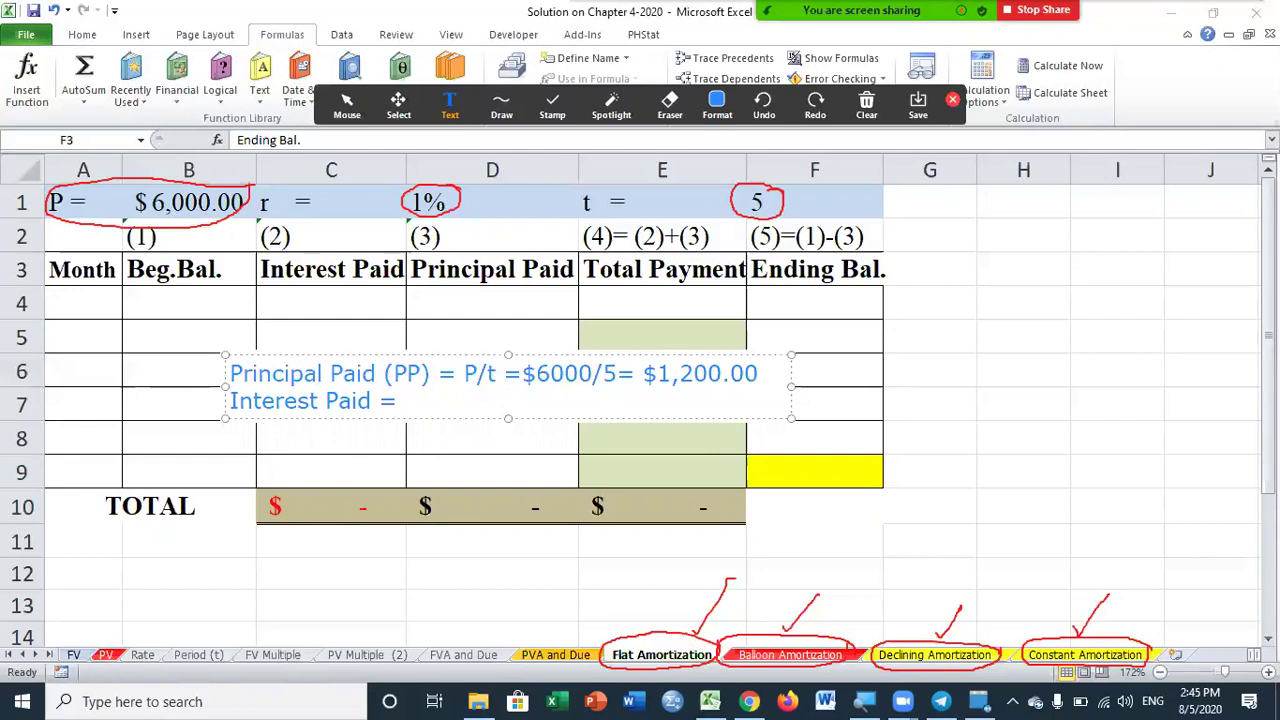
{"action": "type", "text": "pr"}
{"action": "type", "text": "=$6000"}
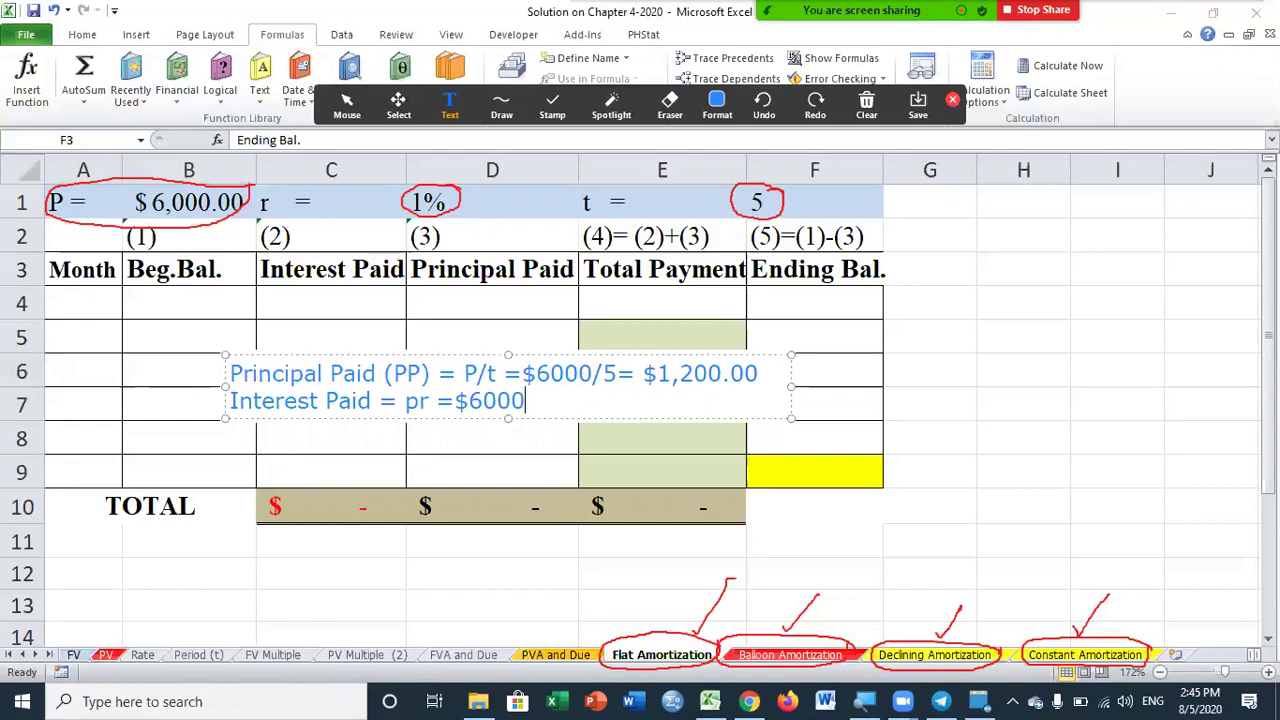
{"action": "type", "text": "*1%="}
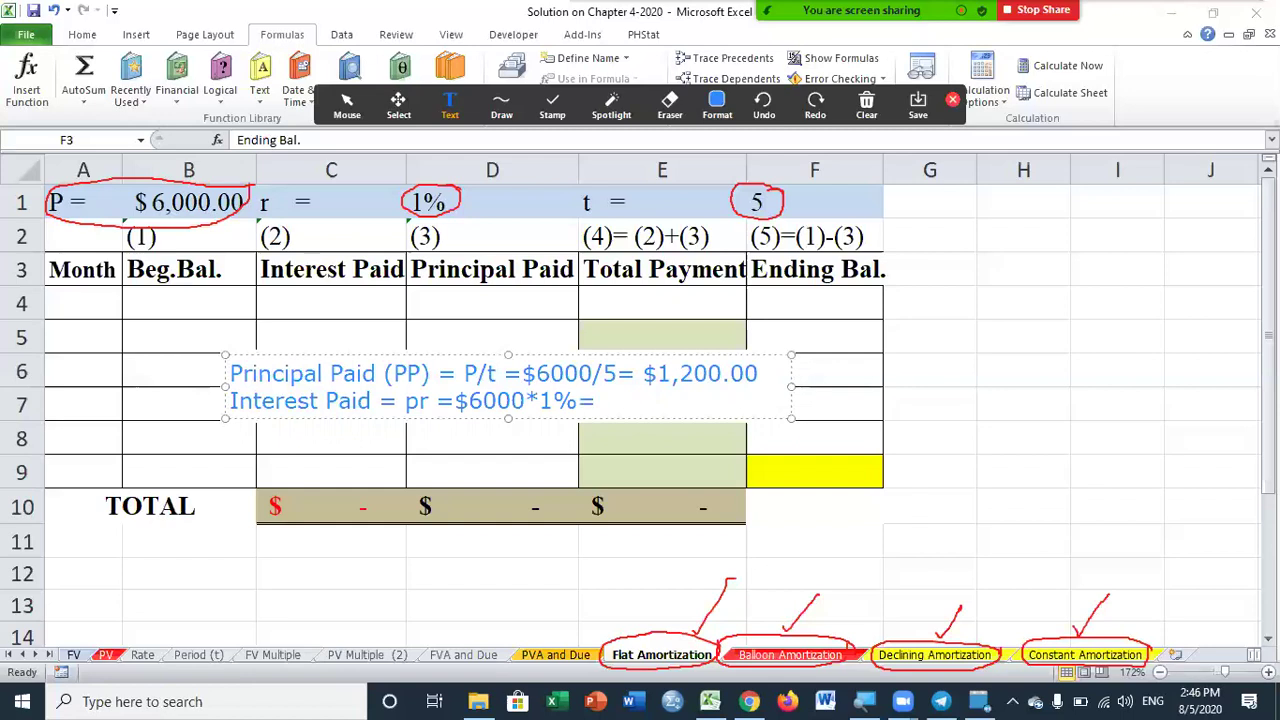
{"action": "type", "text": "$60.00"}
- Clear all annotation drawings and close the annotation tools
{"action": "left_click", "coordinate": [866, 104]}
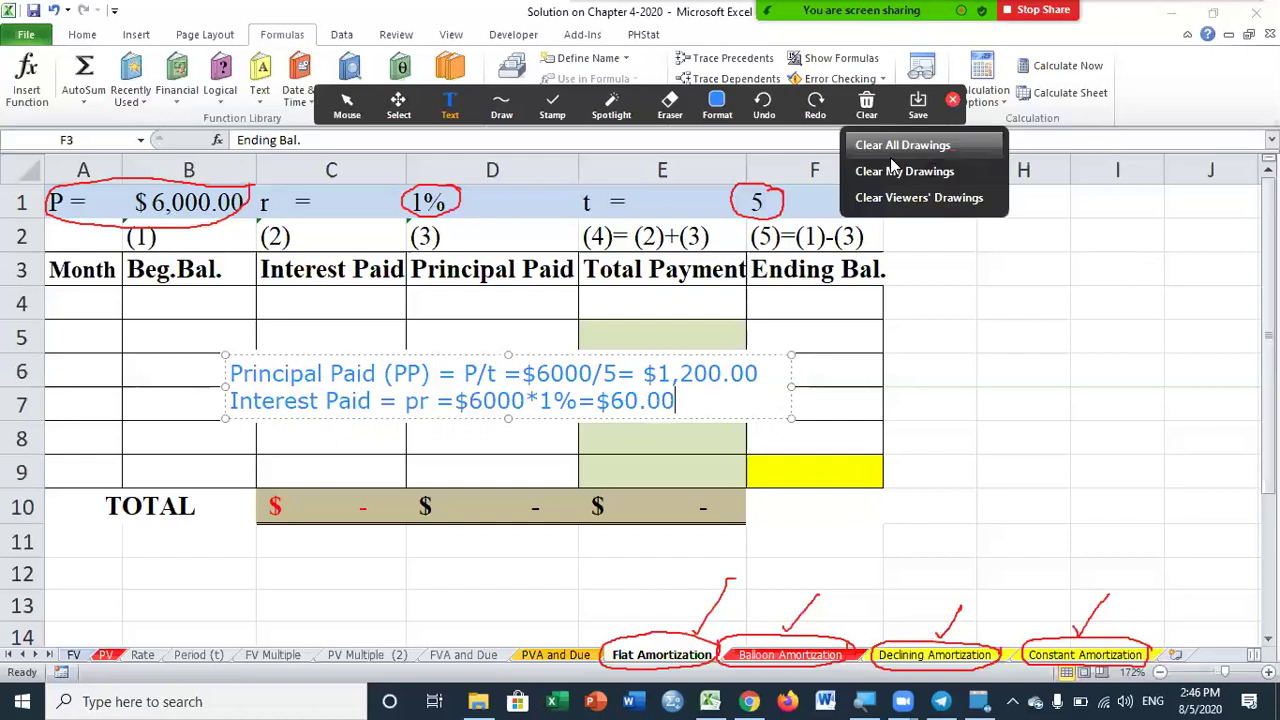
{"action": "left_click", "coordinate": [935, 139]}
{"action": "left_click", "coordinate": [952, 99]}
- Enter month numbers 0 in A4 and 1 in A5 of the Month column
{"action": "left_click", "coordinate": [200, 306]}
{"action": "left_click", "coordinate": [89, 308]}
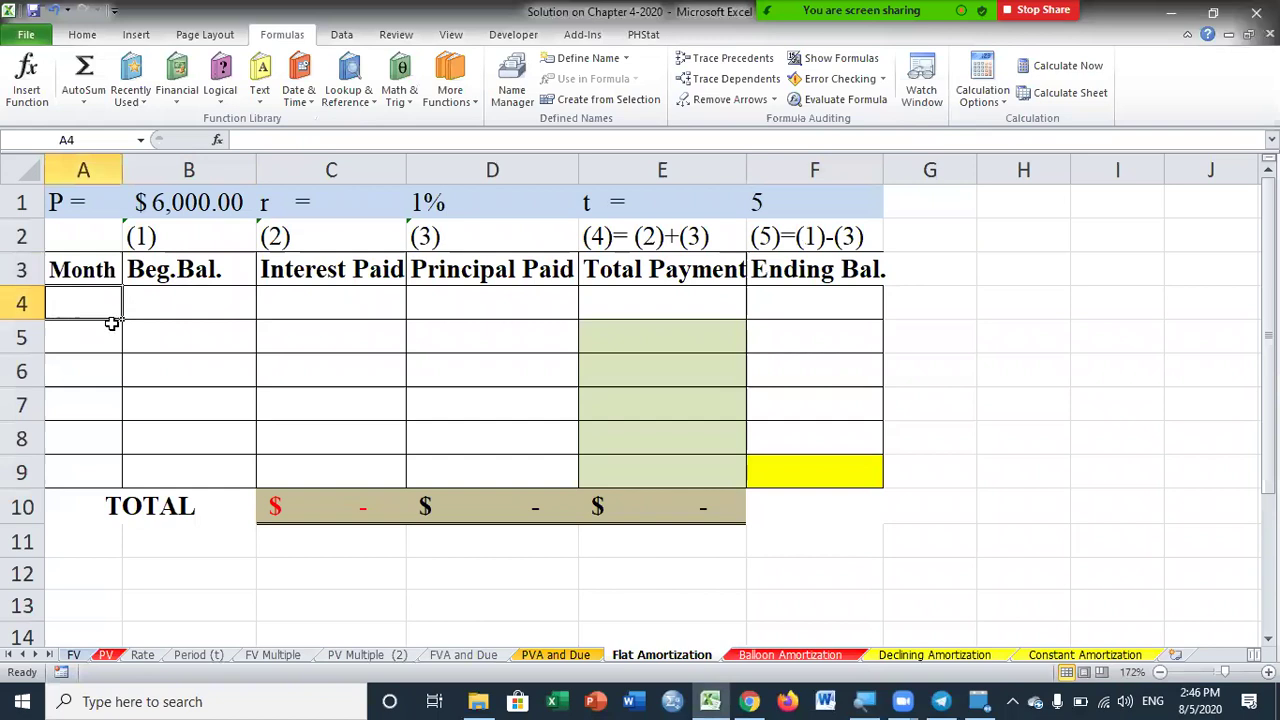
{"action": "type", "text": "0"}
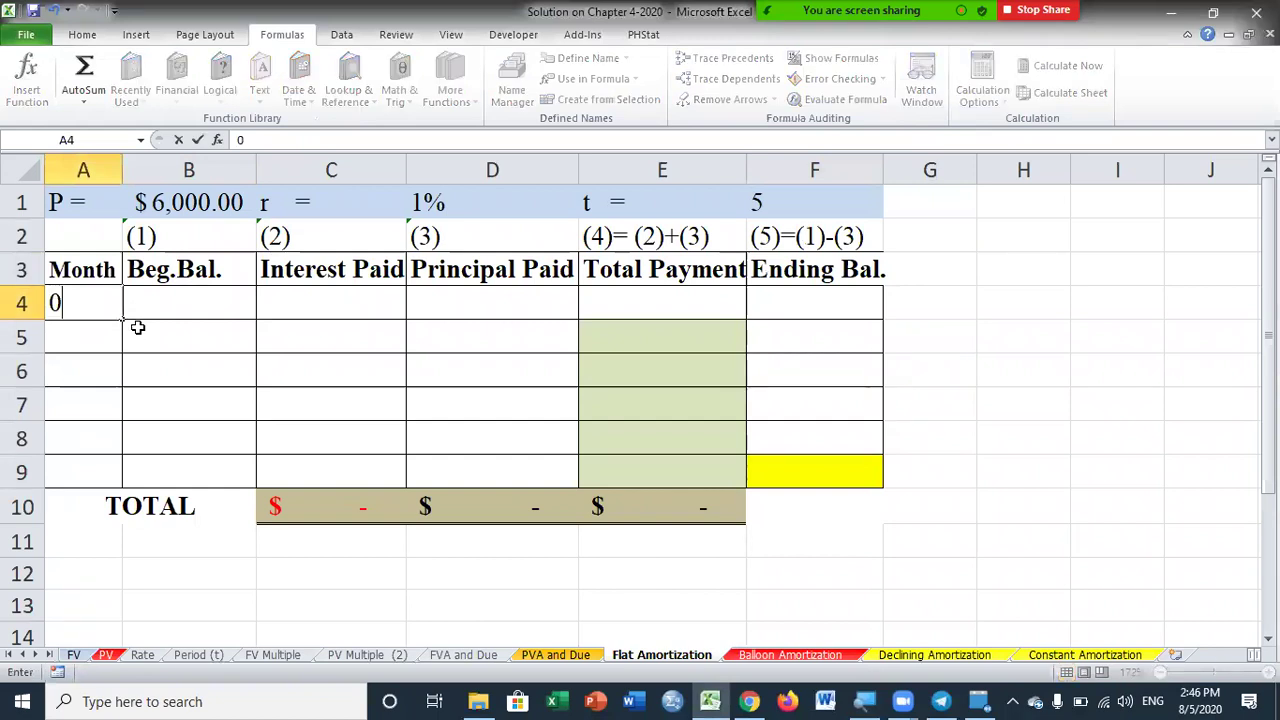
{"action": "left_click", "coordinate": [174, 330]}
{"action": "left_click", "coordinate": [117, 308]}
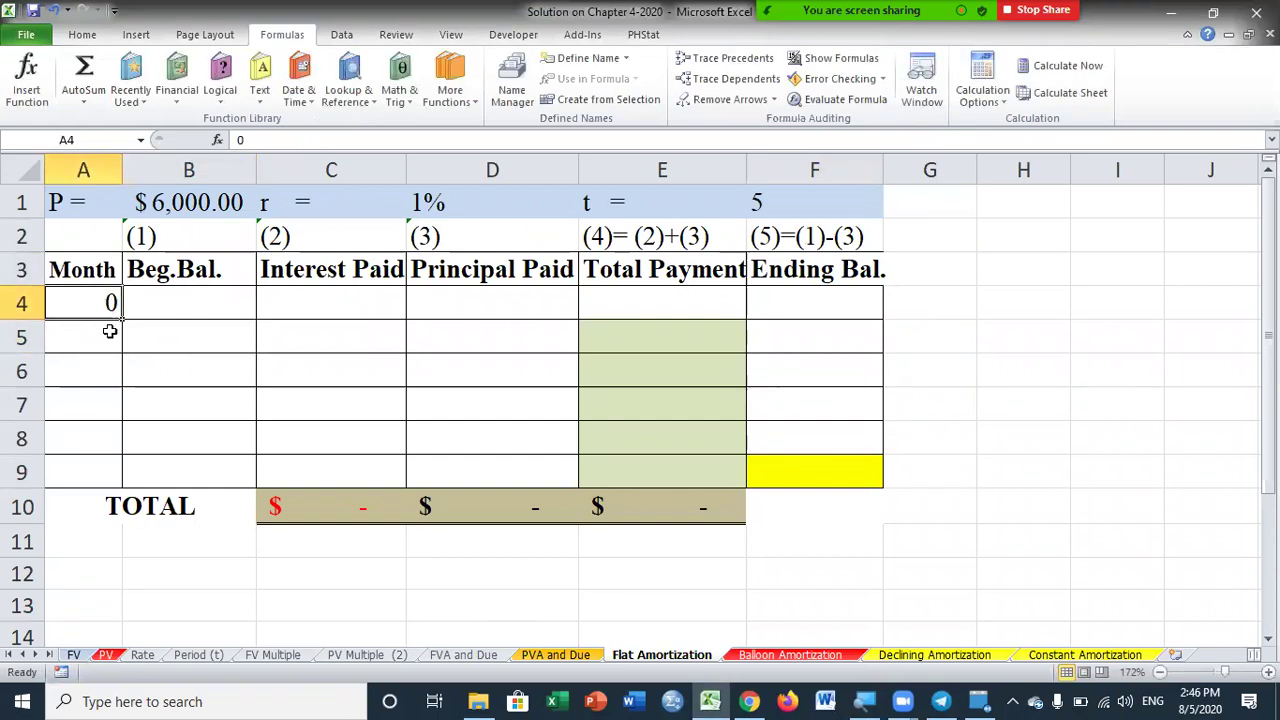
{"action": "left_click", "coordinate": [96, 341]}
{"action": "type", "text": "1"}
{"action": "left_click", "coordinate": [129, 335]}
- Center the two month numbers and extend the series down to month 5 in A9
{"action": "left_click_drag", "start_coordinate": [100, 298], "coordinate": [91, 330]}
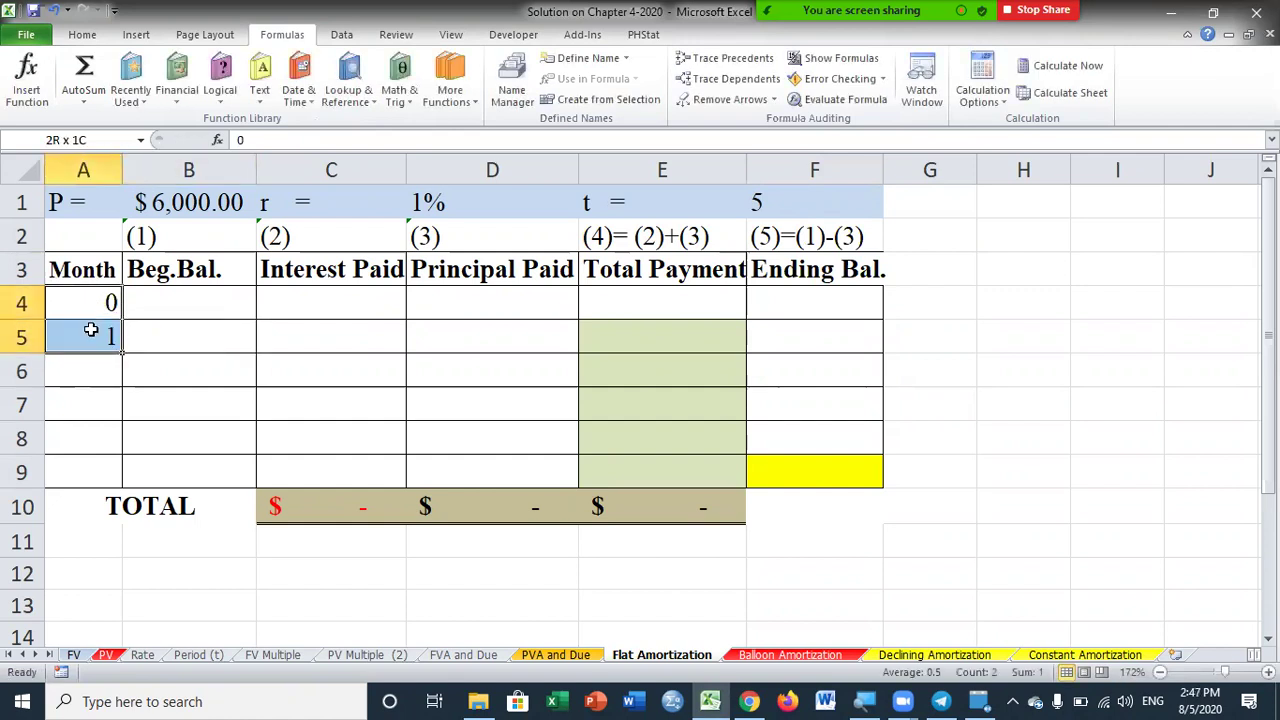
{"action": "left_click", "coordinate": [90, 36]}
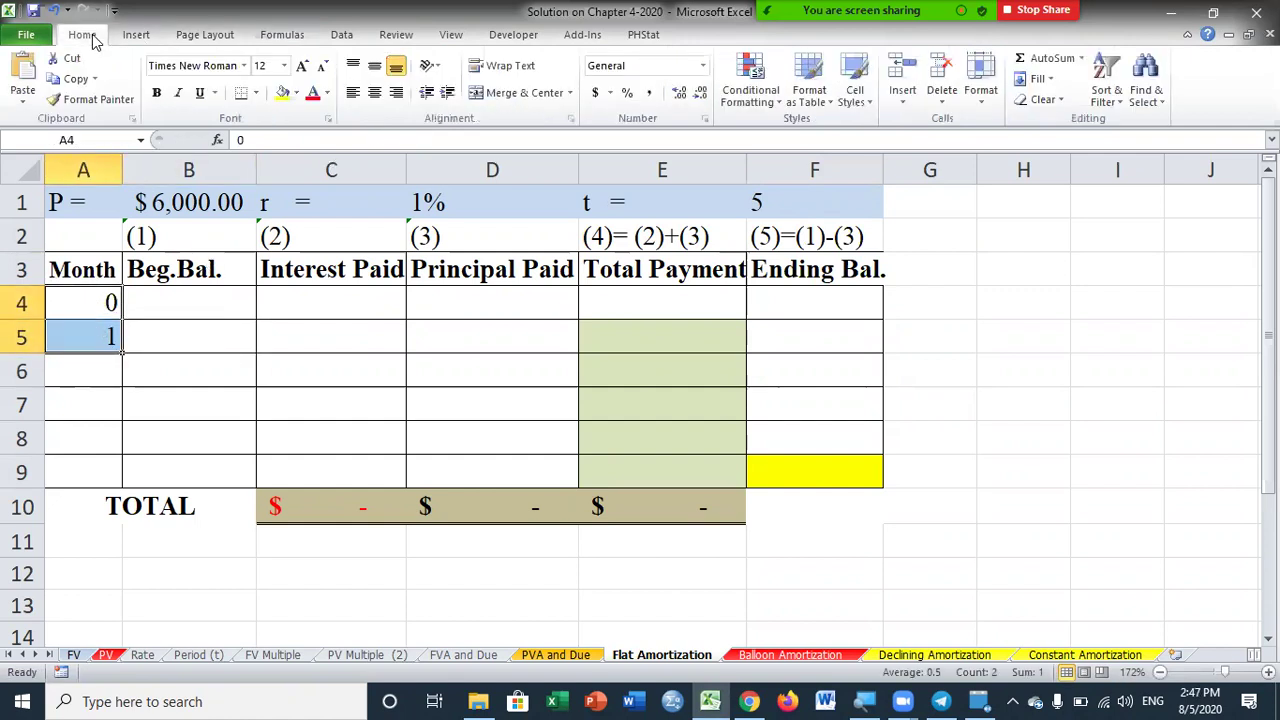
{"action": "left_click", "coordinate": [374, 92]}
{"action": "left_click", "coordinate": [175, 372]}
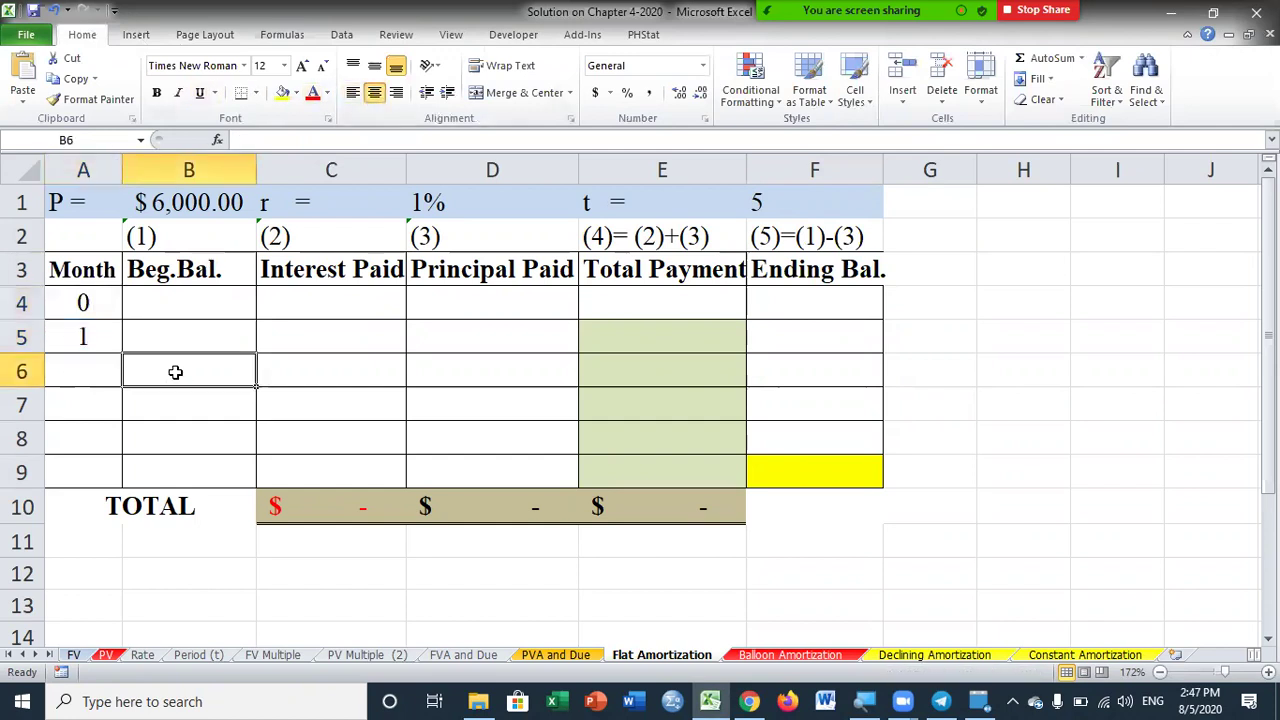
{"action": "left_click_drag", "start_coordinate": [100, 302], "coordinate": [120, 472]}
{"action": "left_click", "coordinate": [189, 403]}
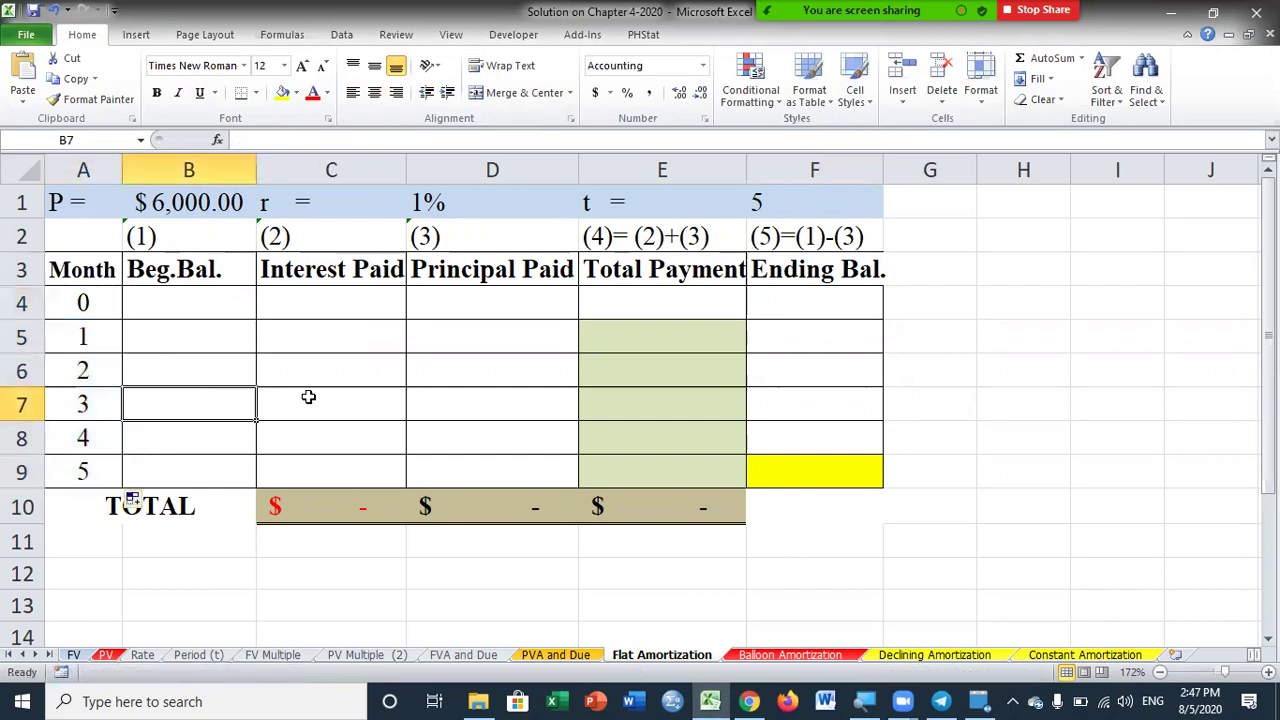
- Set the month 0 ending balance in F4 to the principal with the formula =B1
{"action": "left_click", "coordinate": [823, 303]}
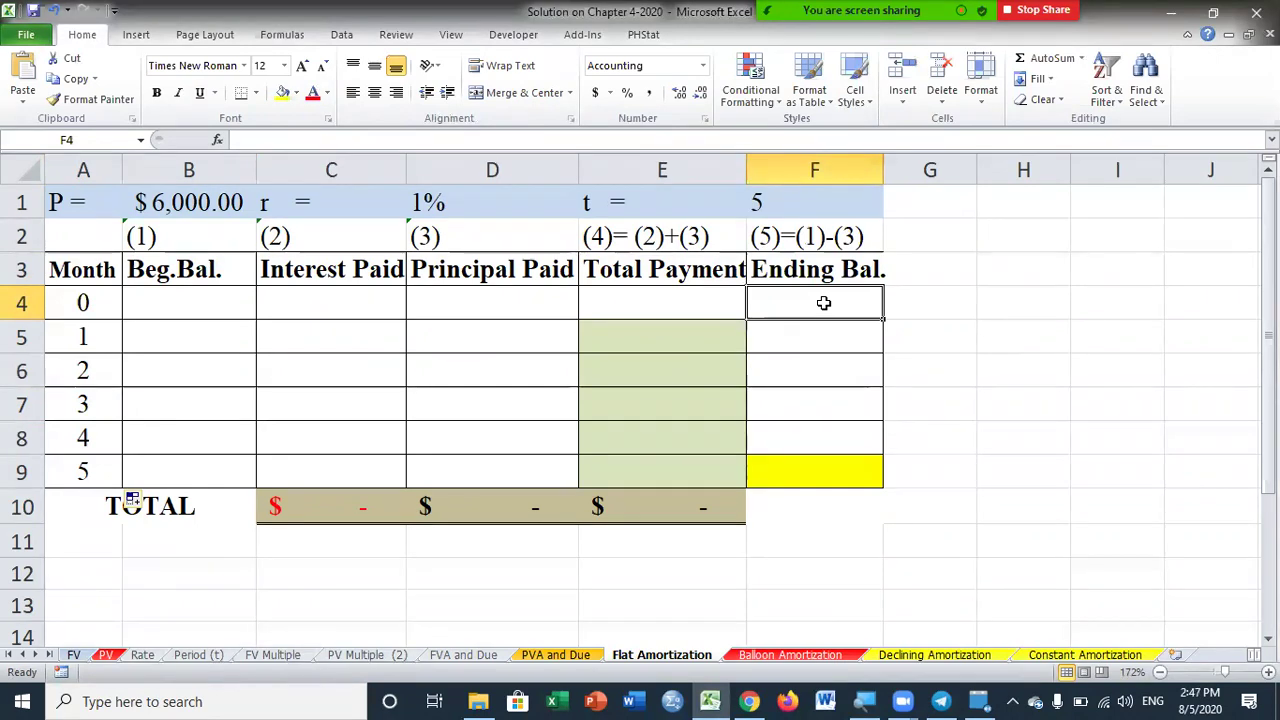
{"action": "type", "text": "="}
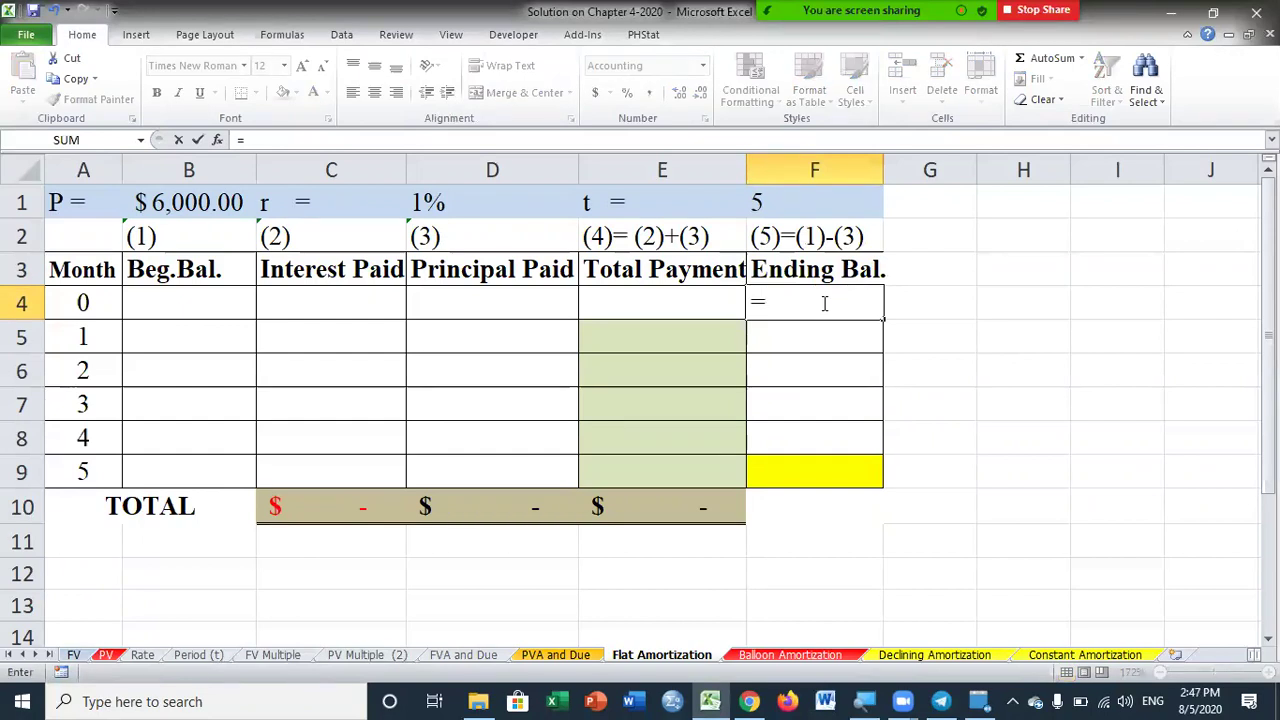
{"action": "left_click", "coordinate": [198, 204]}
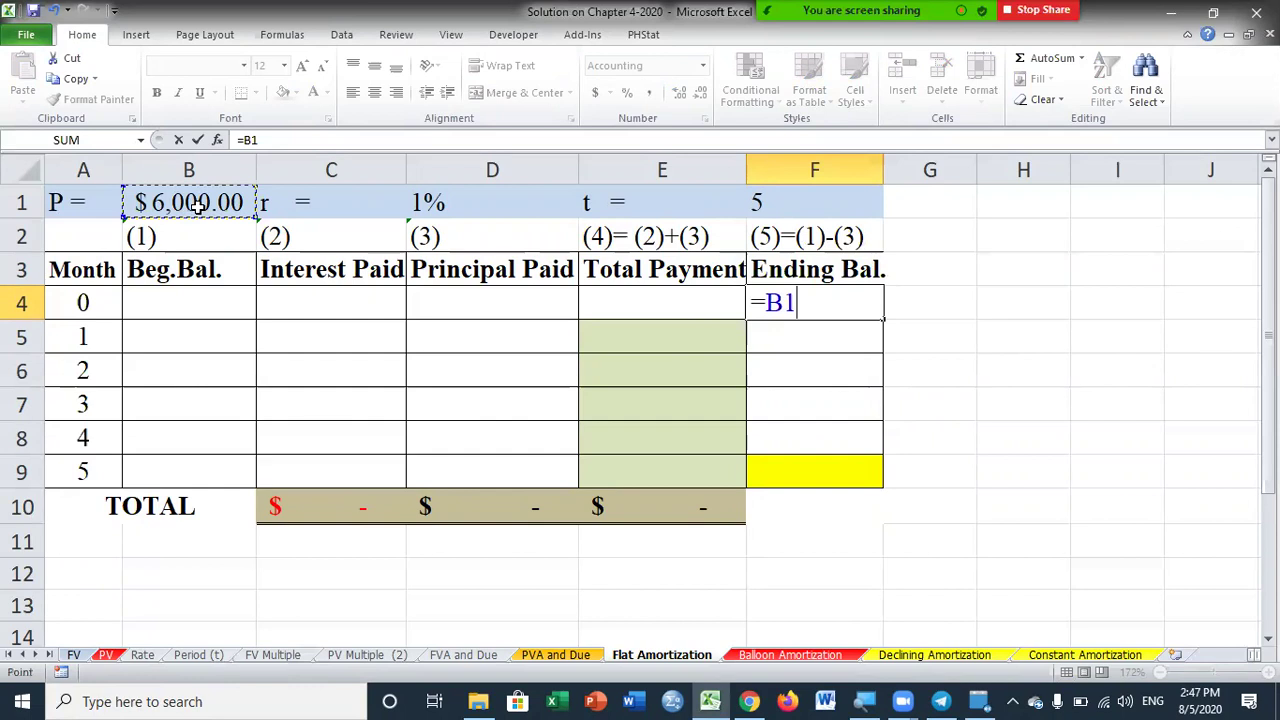
{"action": "key", "text": "Return"}
{"action": "left_click", "coordinate": [805, 297]}
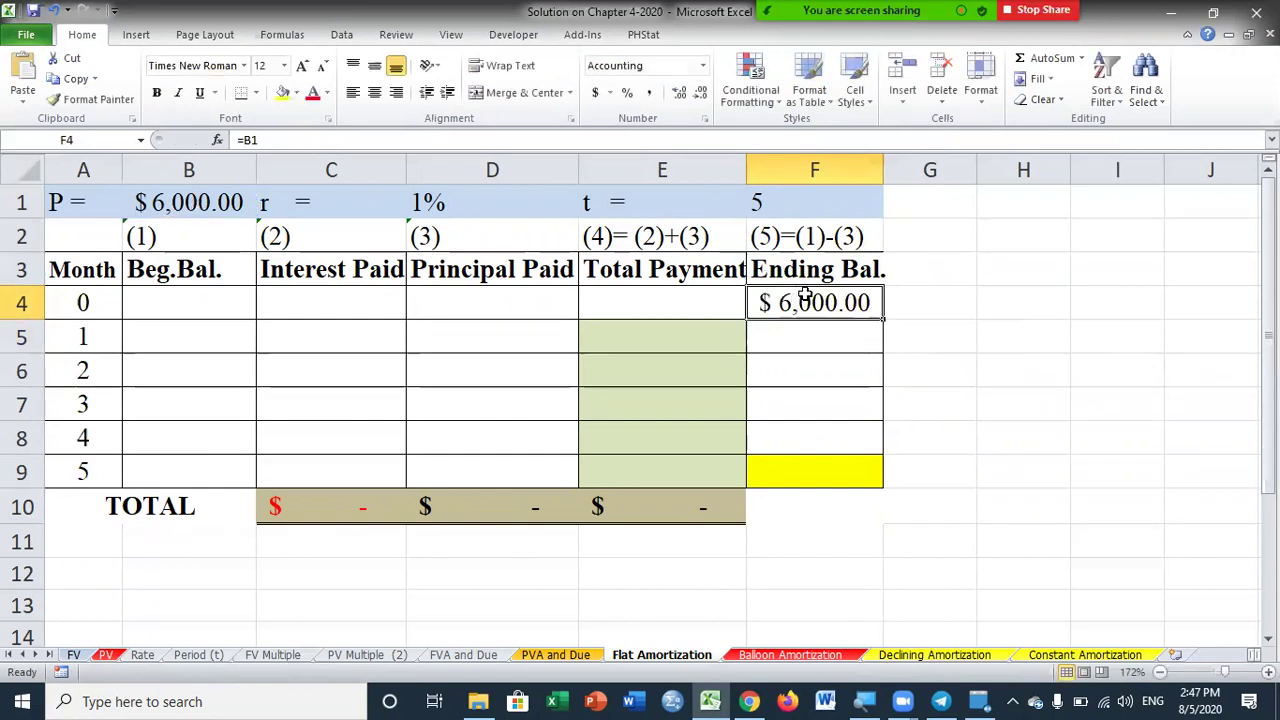
- Set the month 1 beginning balance in B5 to the month 0 ending balance with the formula =F4
{"action": "left_click", "coordinate": [167, 342]}
{"action": "type", "text": "="}
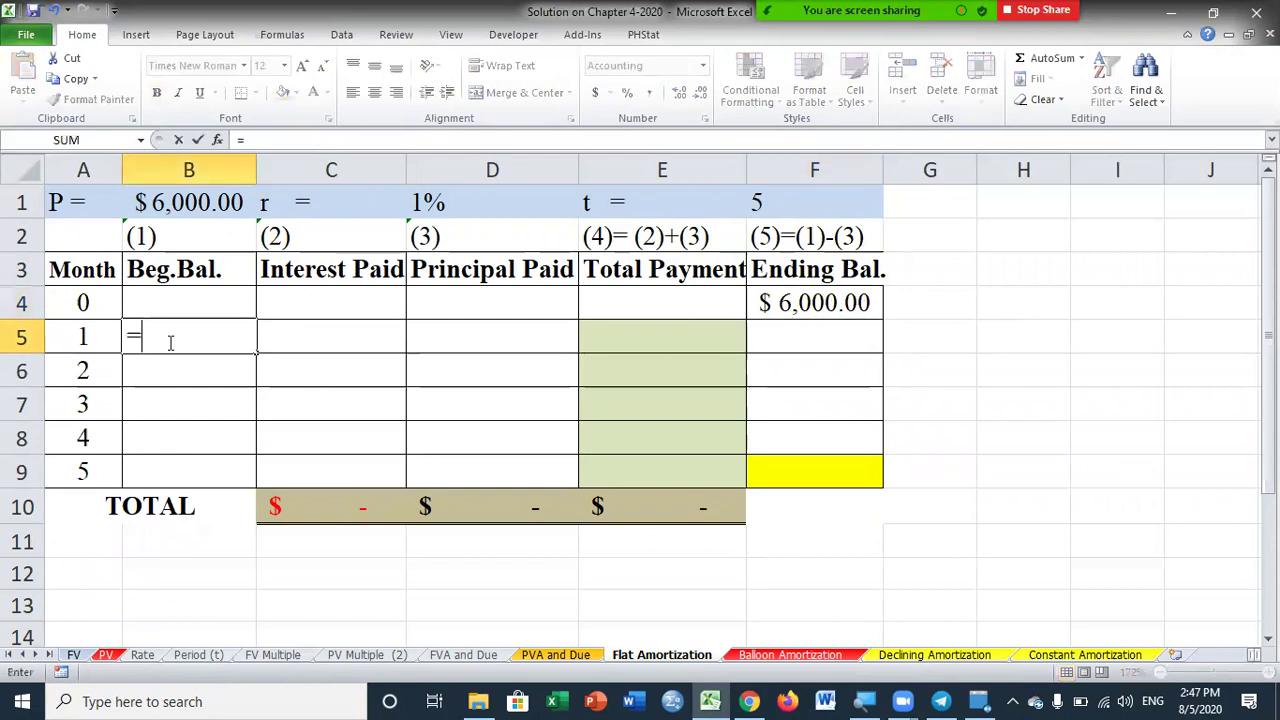
{"action": "left_click", "coordinate": [809, 298]}
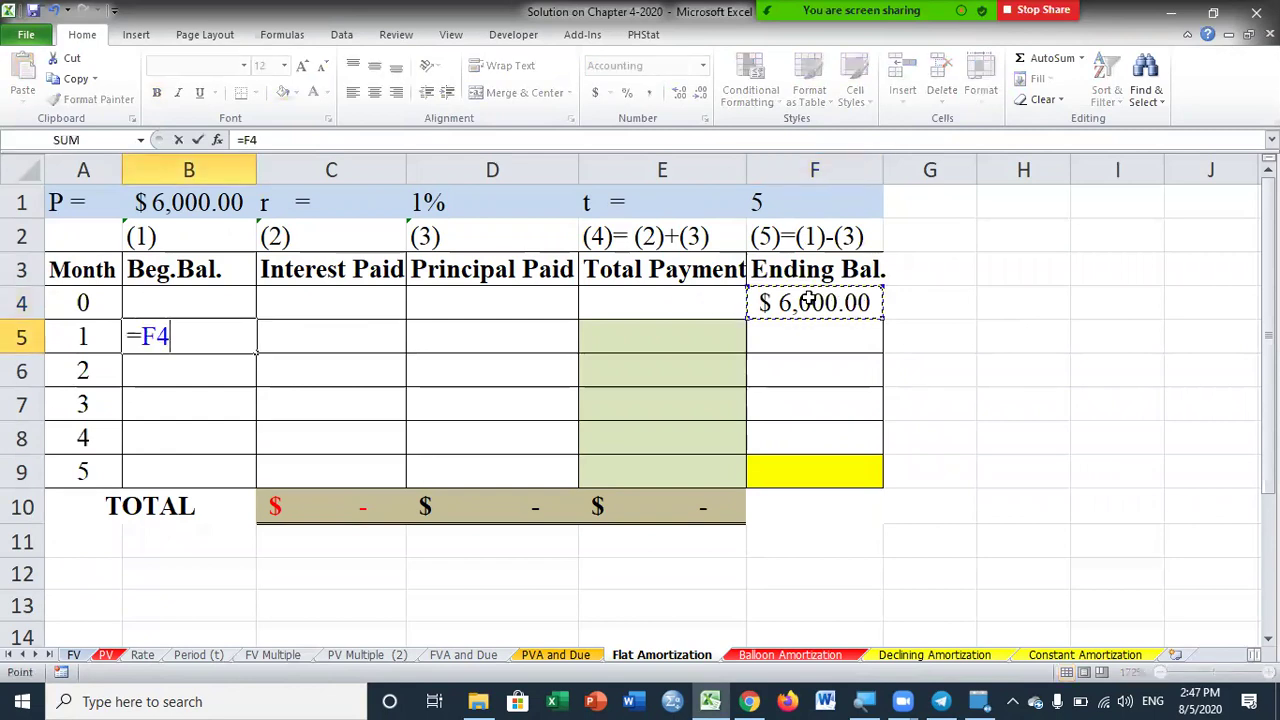
{"action": "key", "text": "Return"}
- Calculate the month 1 interest paid in C5 with the formula =B5*D1
{"action": "left_click", "coordinate": [342, 336]}
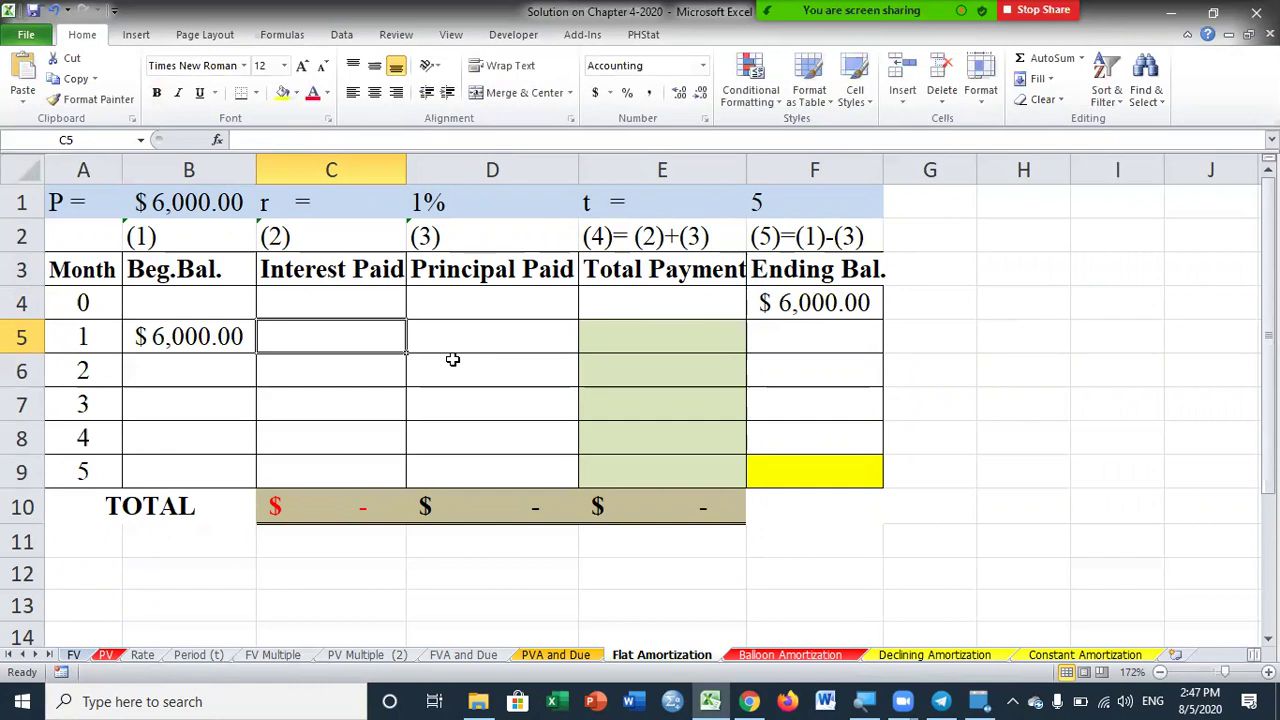
{"action": "left_click", "coordinate": [220, 336]}
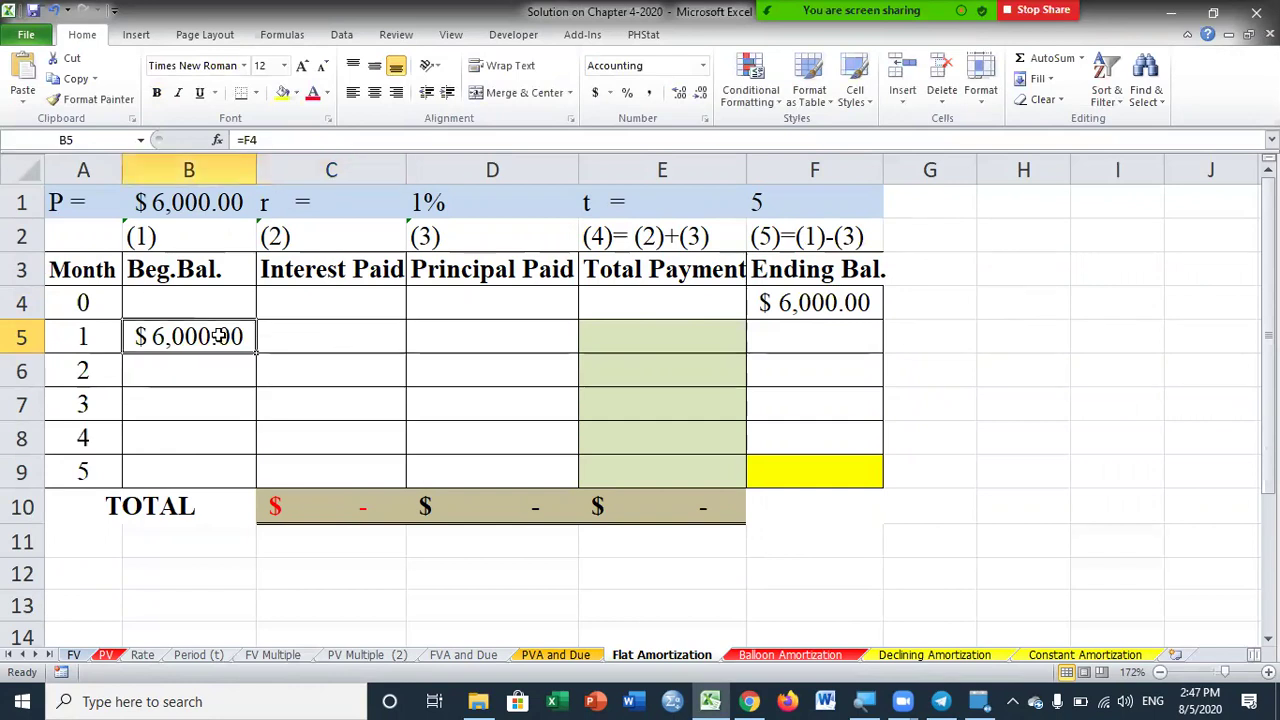
{"action": "left_click", "coordinate": [311, 336]}
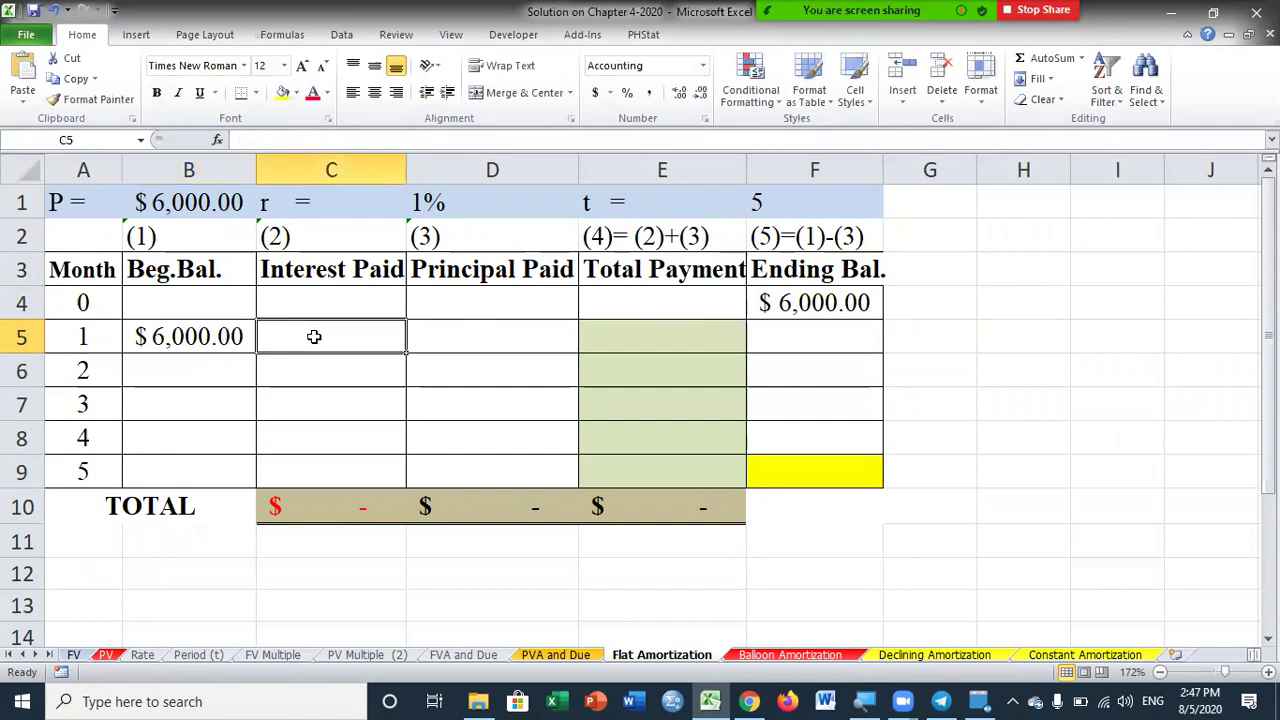
{"action": "type", "text": "="}
{"action": "left_click", "coordinate": [187, 342]}
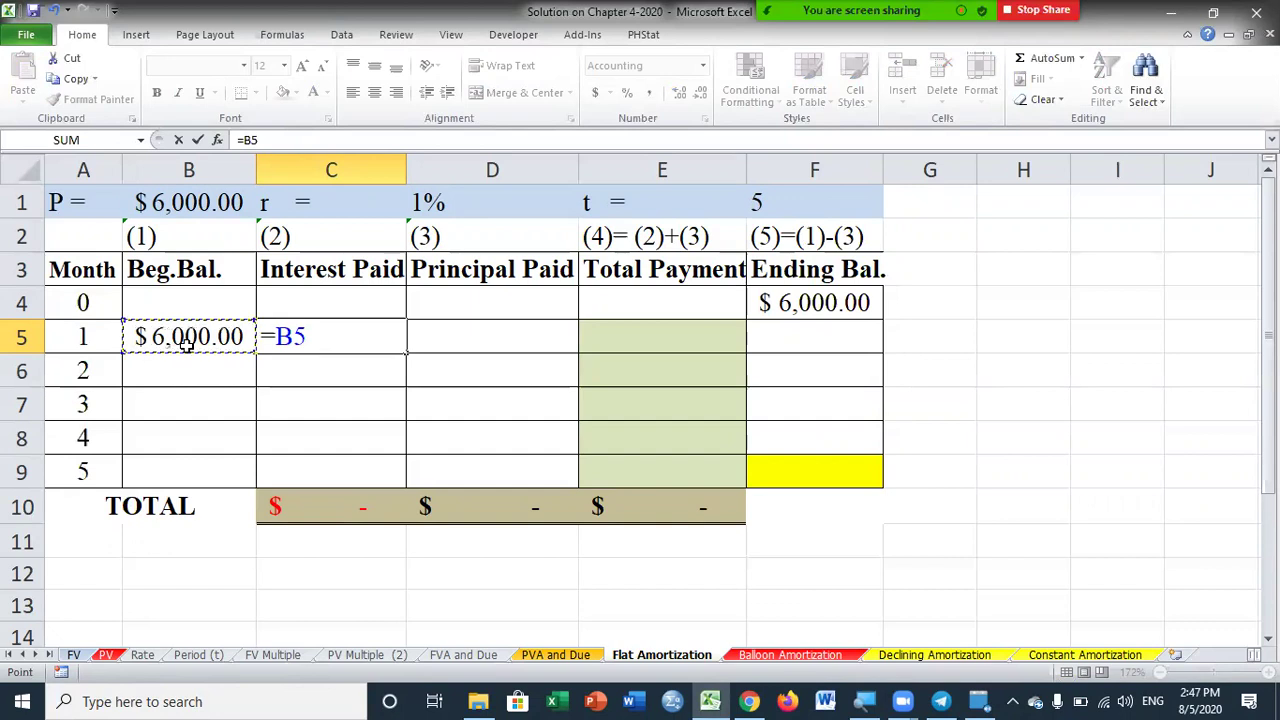
{"action": "type", "text": "*"}
{"action": "left_click", "coordinate": [452, 202]}
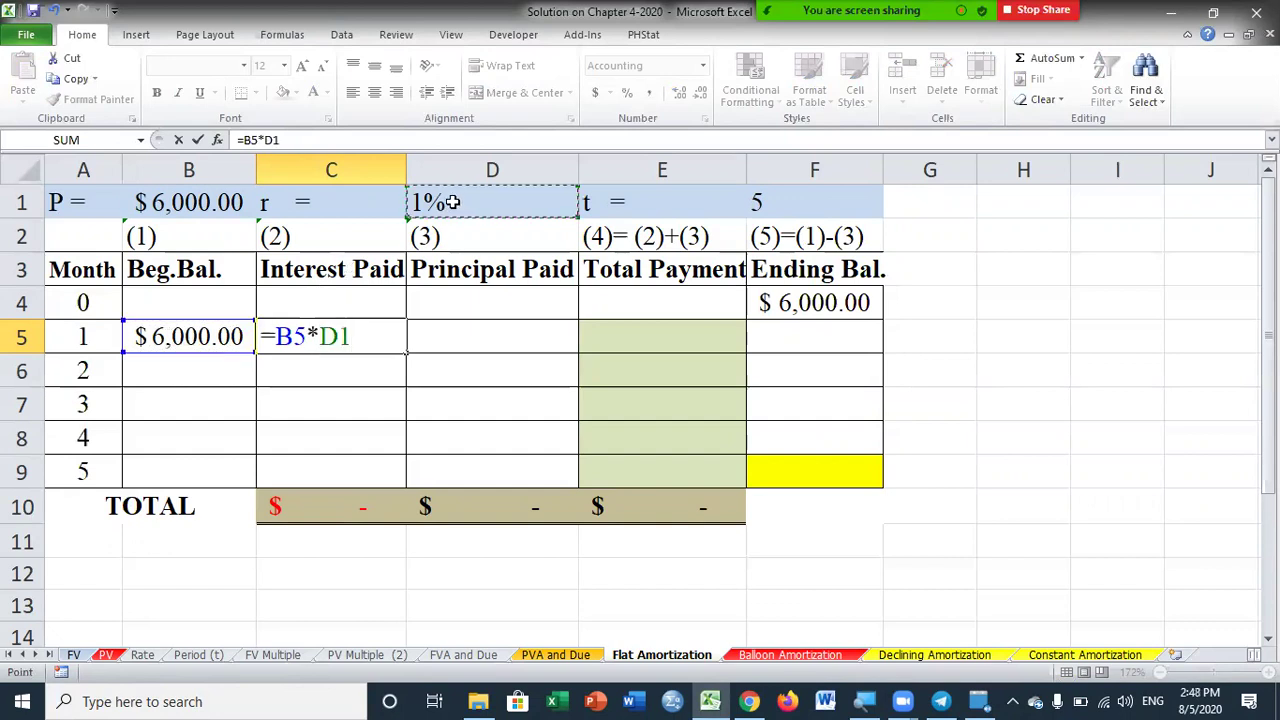
{"action": "key", "text": "Return"}
{"action": "left_click", "coordinate": [380, 334]}
- Calculate the month 1 principal paid in D5 by dividing the principal by the term with the formula =B1/F1
{"action": "left_click", "coordinate": [500, 331]}
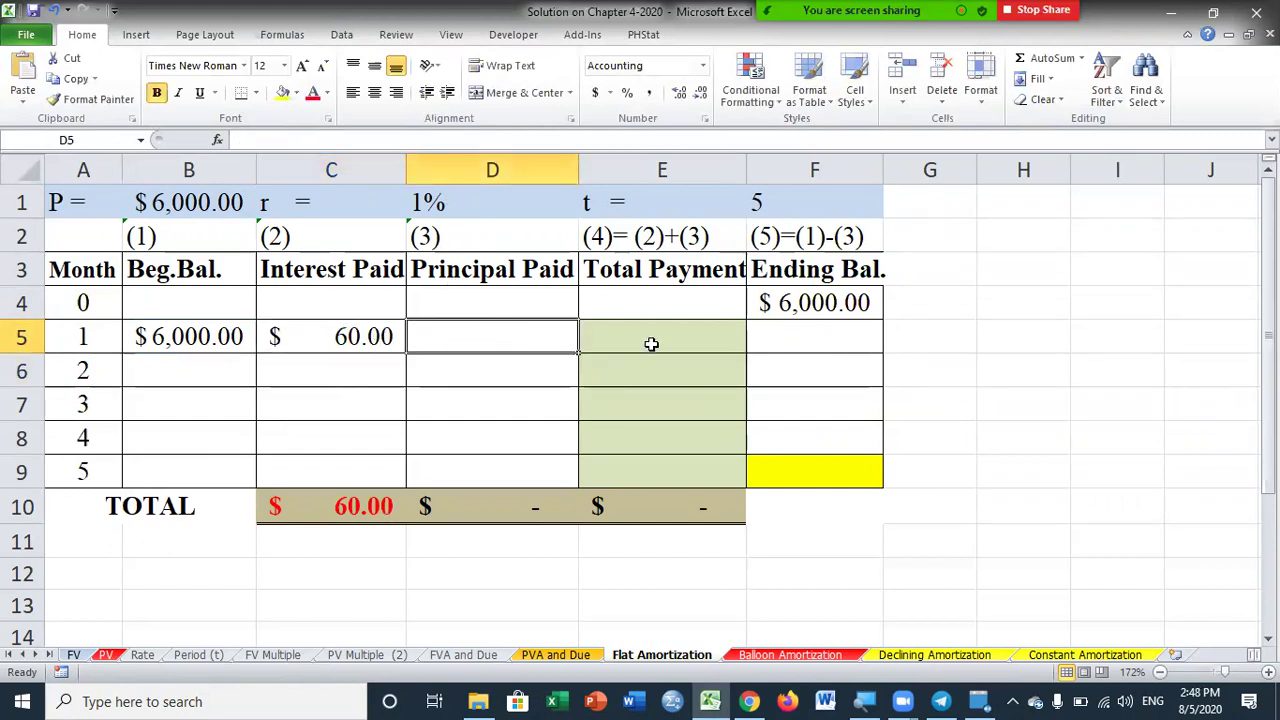
{"action": "type", "text": "="}
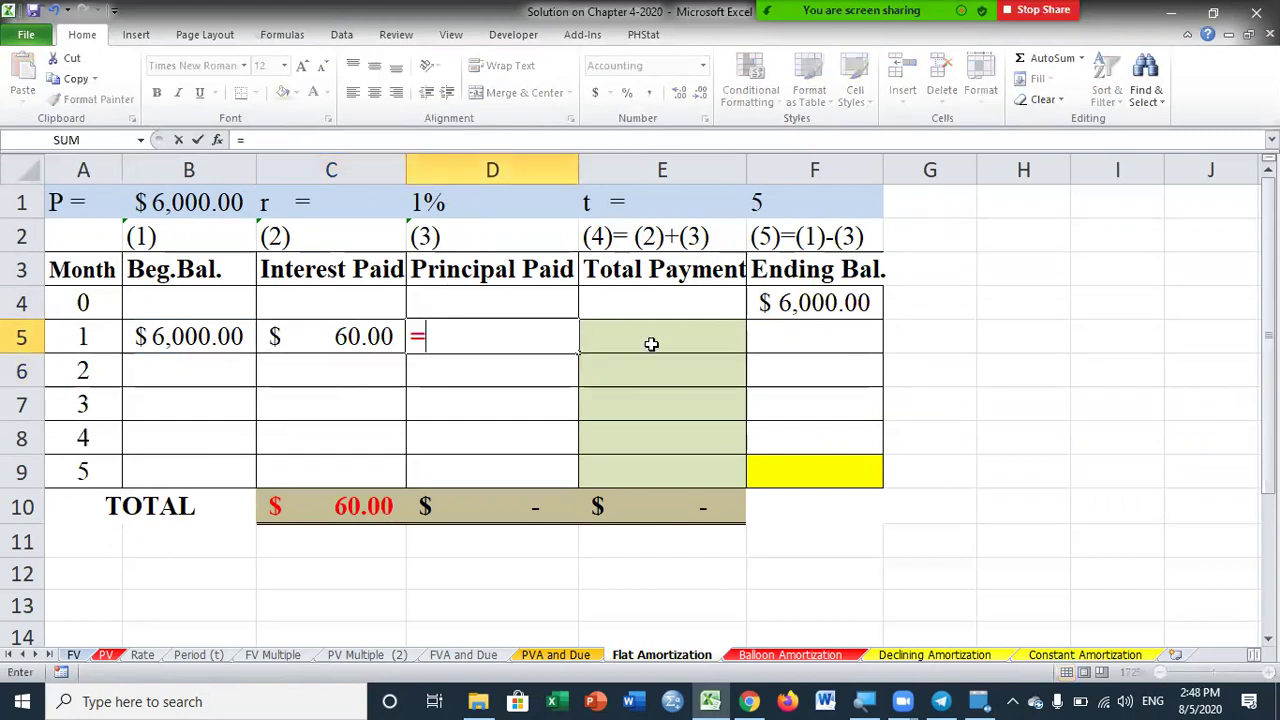
{"action": "left_click", "coordinate": [204, 203]}
{"action": "type", "text": "/"}
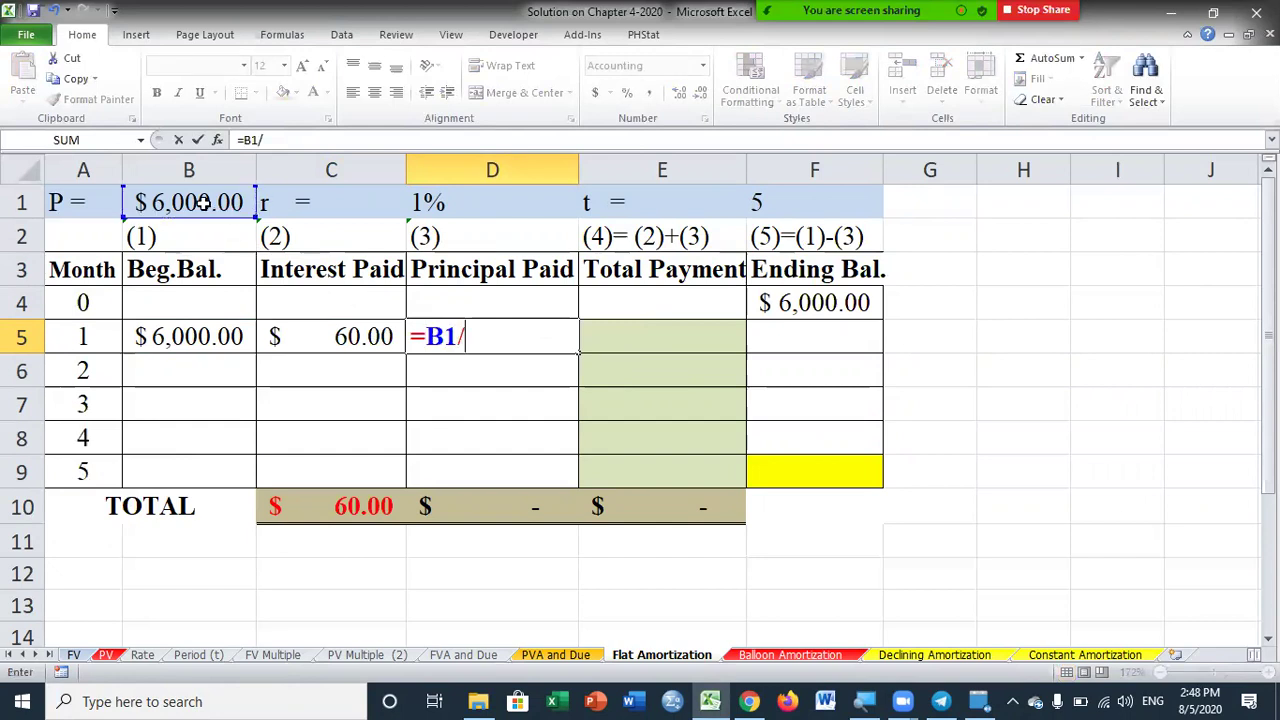
{"action": "left_click", "coordinate": [762, 203]}
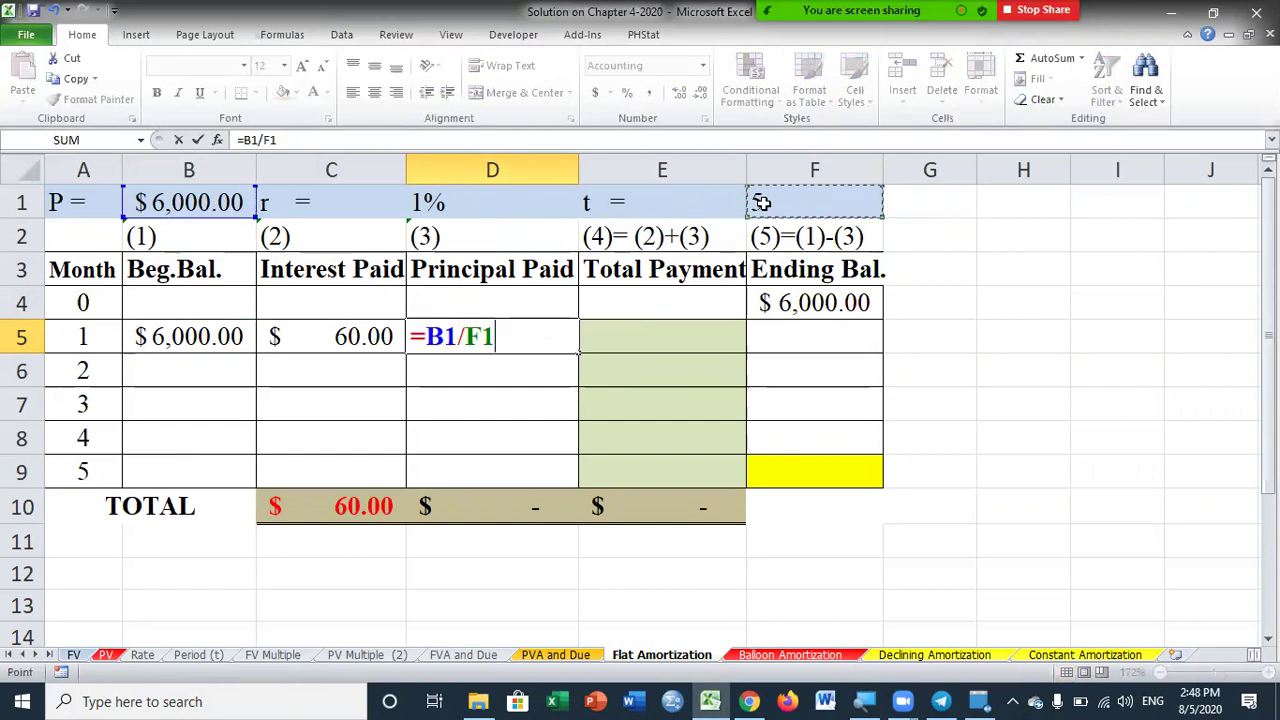
{"action": "key", "text": "ctrl+Return"}
- Calculate the month 1 total payment in E5 as interest plus principal with the formula =C5+D5
{"action": "left_click", "coordinate": [660, 330]}
{"action": "type", "text": "="}
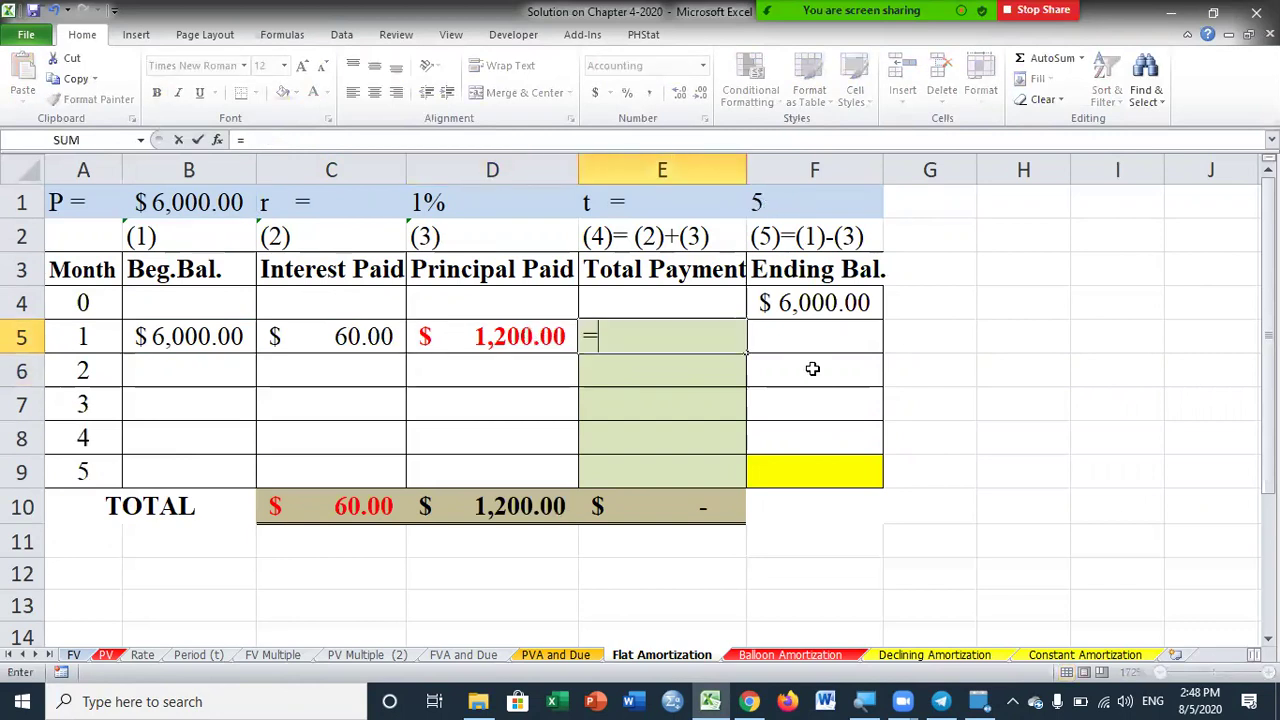
{"action": "left_click", "coordinate": [356, 334]}
{"action": "type", "text": "+"}
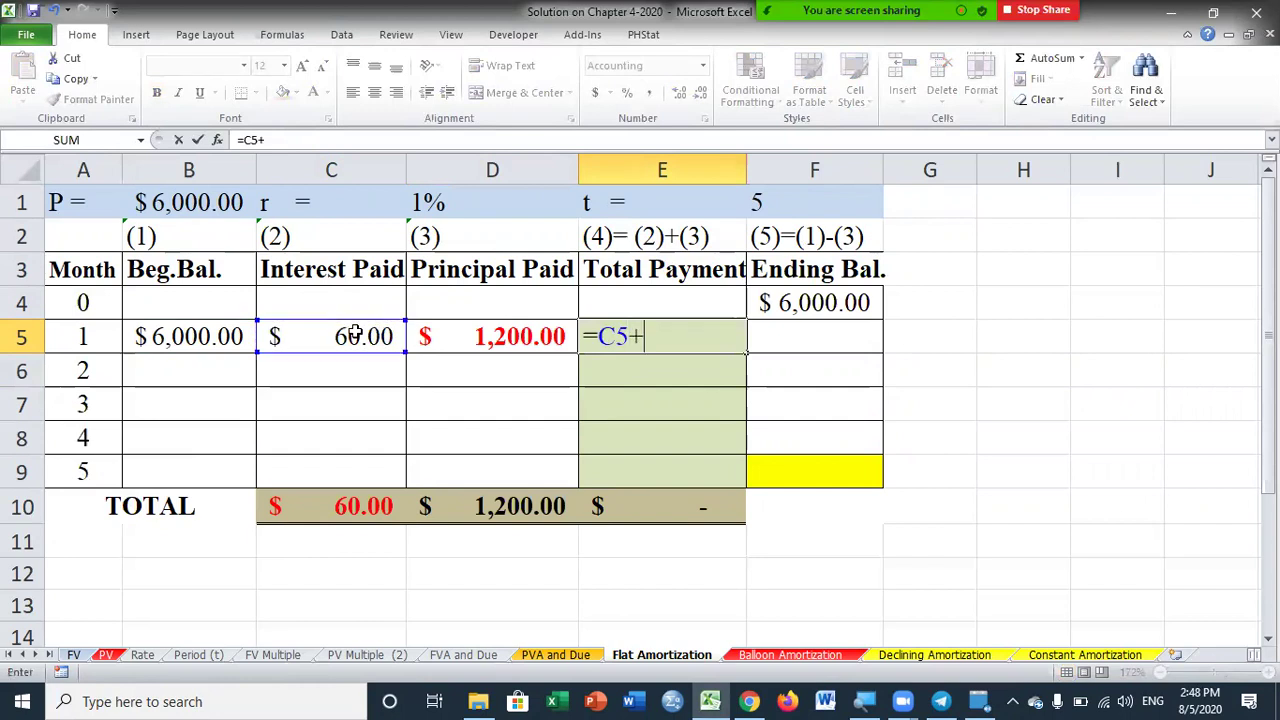
{"action": "left_click", "coordinate": [527, 337]}
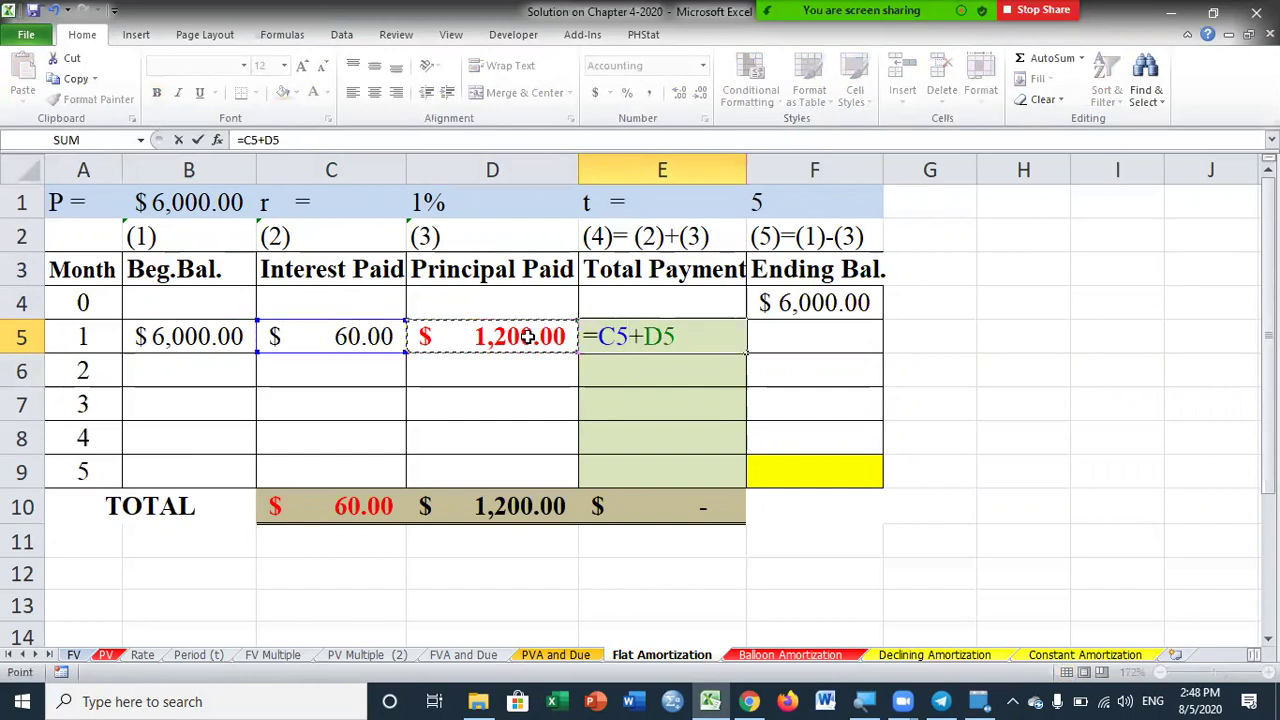
{"action": "key", "text": "Return"}
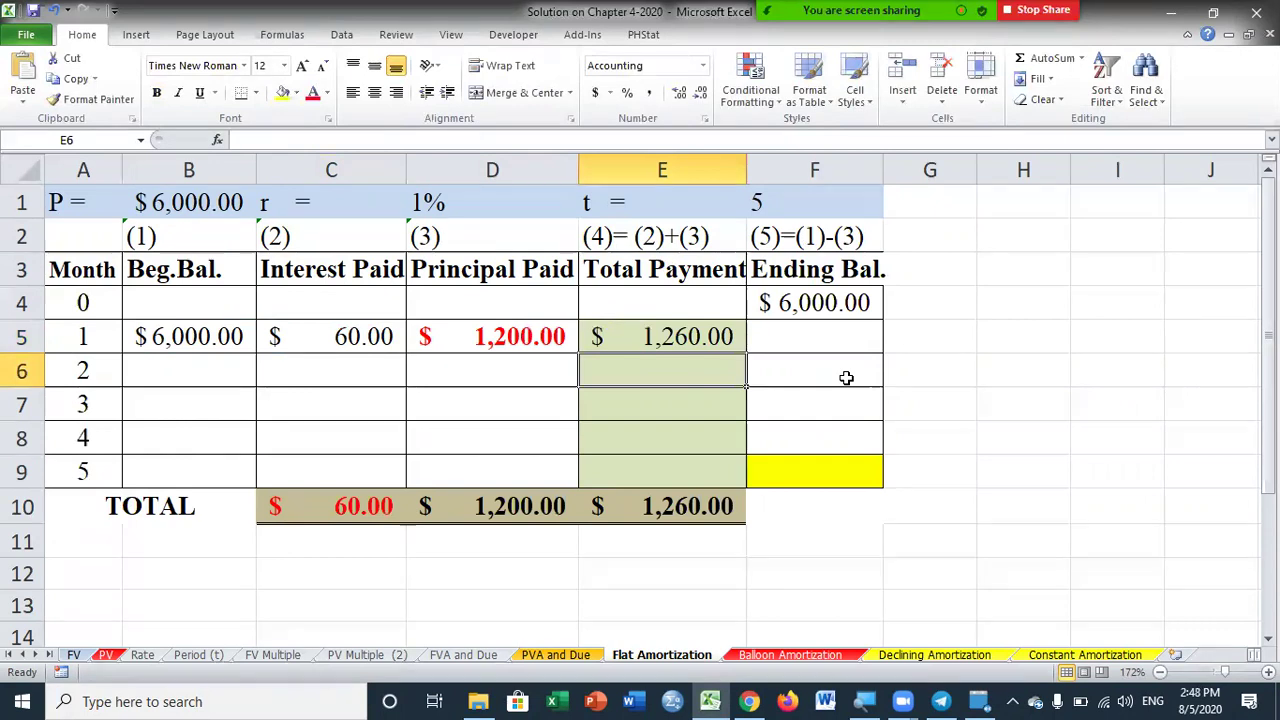
- Calculate the month 1 ending balance in F5 as beginning balance minus principal paid with the formula =B5-D5
{"action": "left_click", "coordinate": [837, 335]}
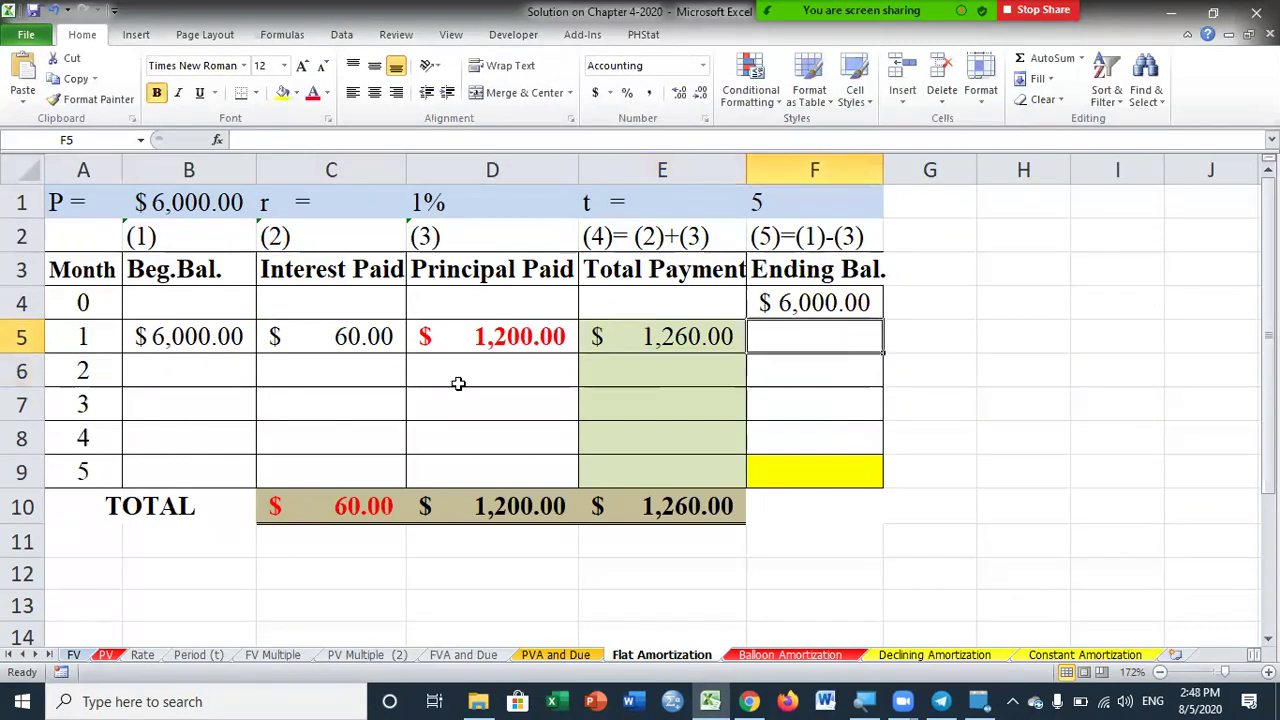
{"action": "left_click", "coordinate": [190, 338]}
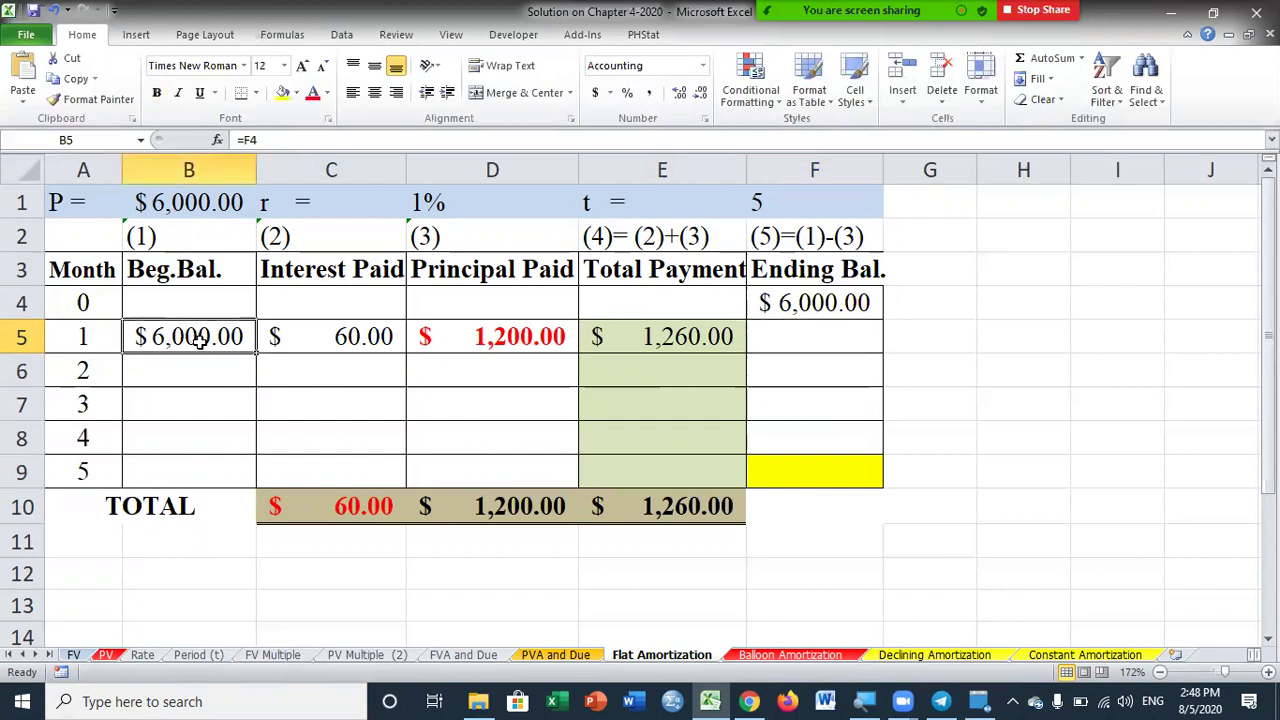
{"action": "left_click", "coordinate": [537, 340]}
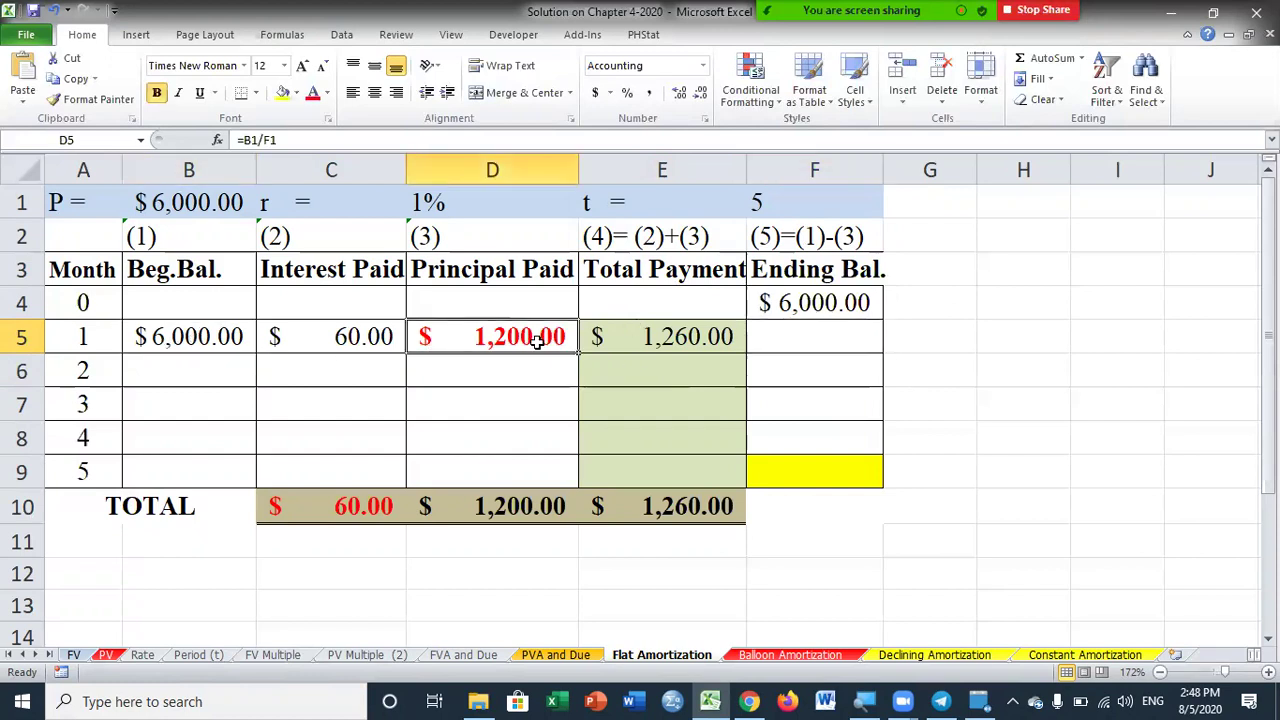
{"action": "left_click", "coordinate": [805, 335]}
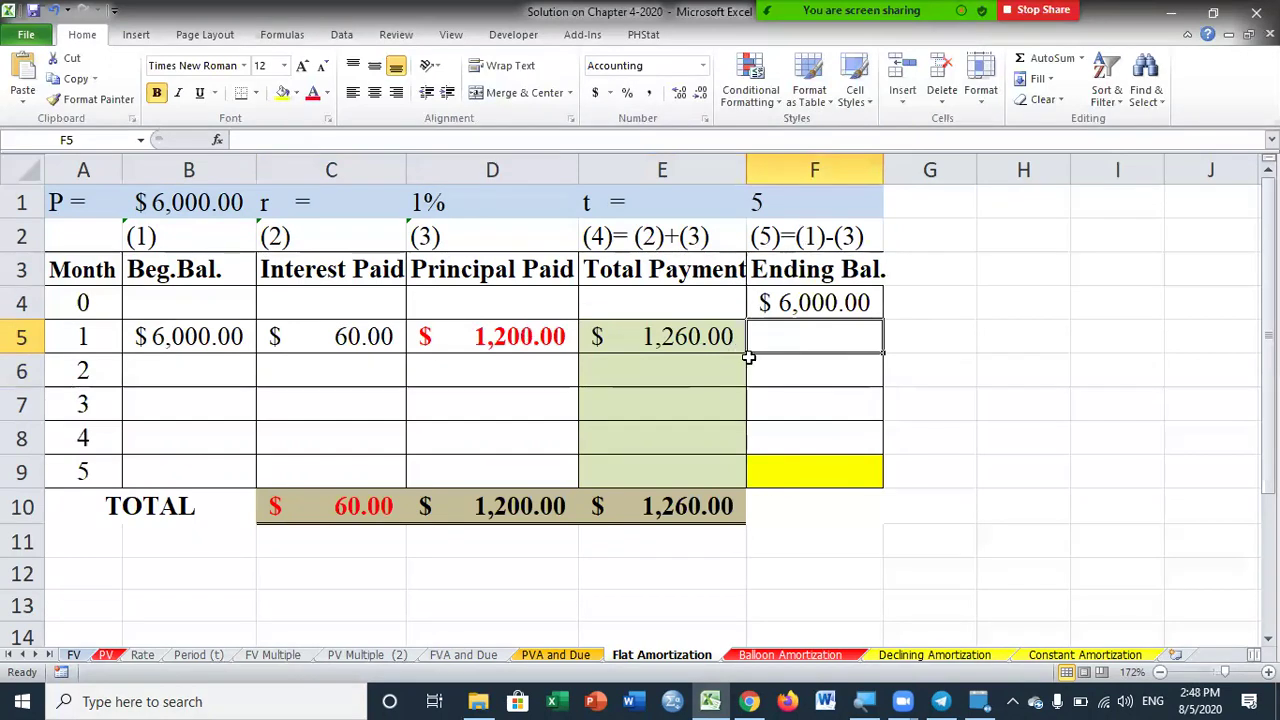
{"action": "type", "text": "="}
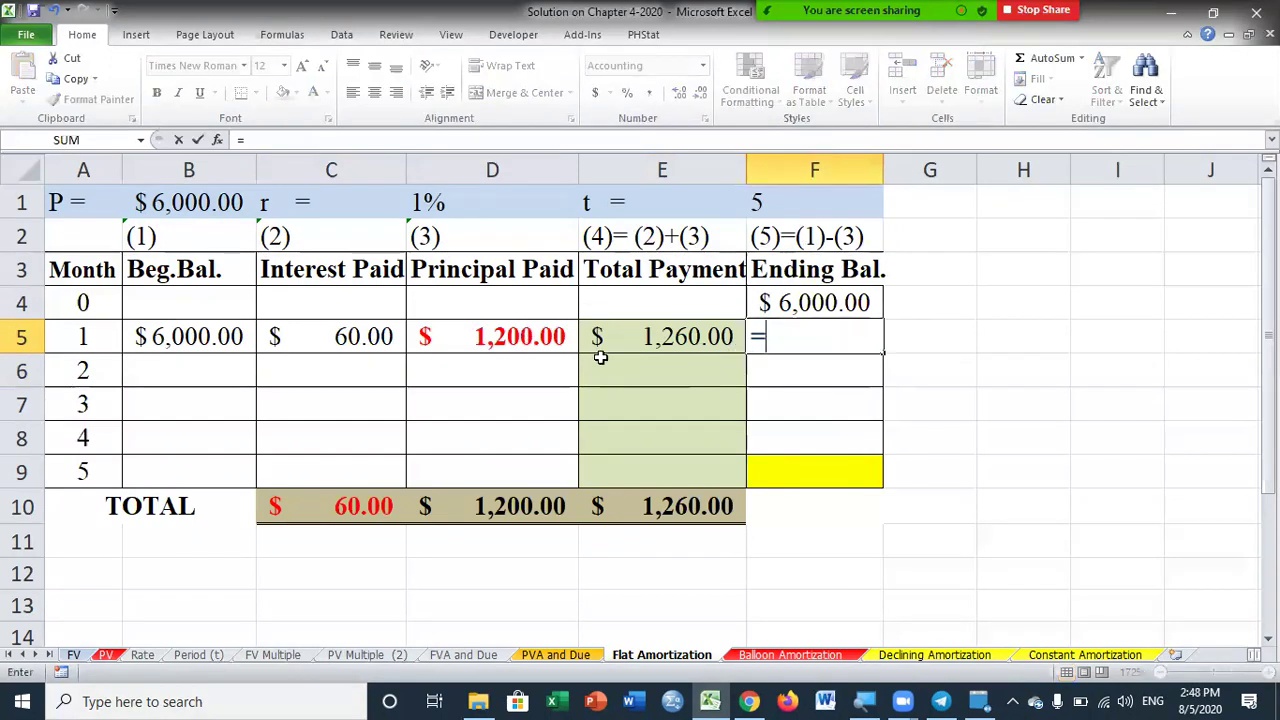
{"action": "left_click", "coordinate": [216, 341]}
{"action": "type", "text": "-"}
{"action": "left_click", "coordinate": [495, 338]}
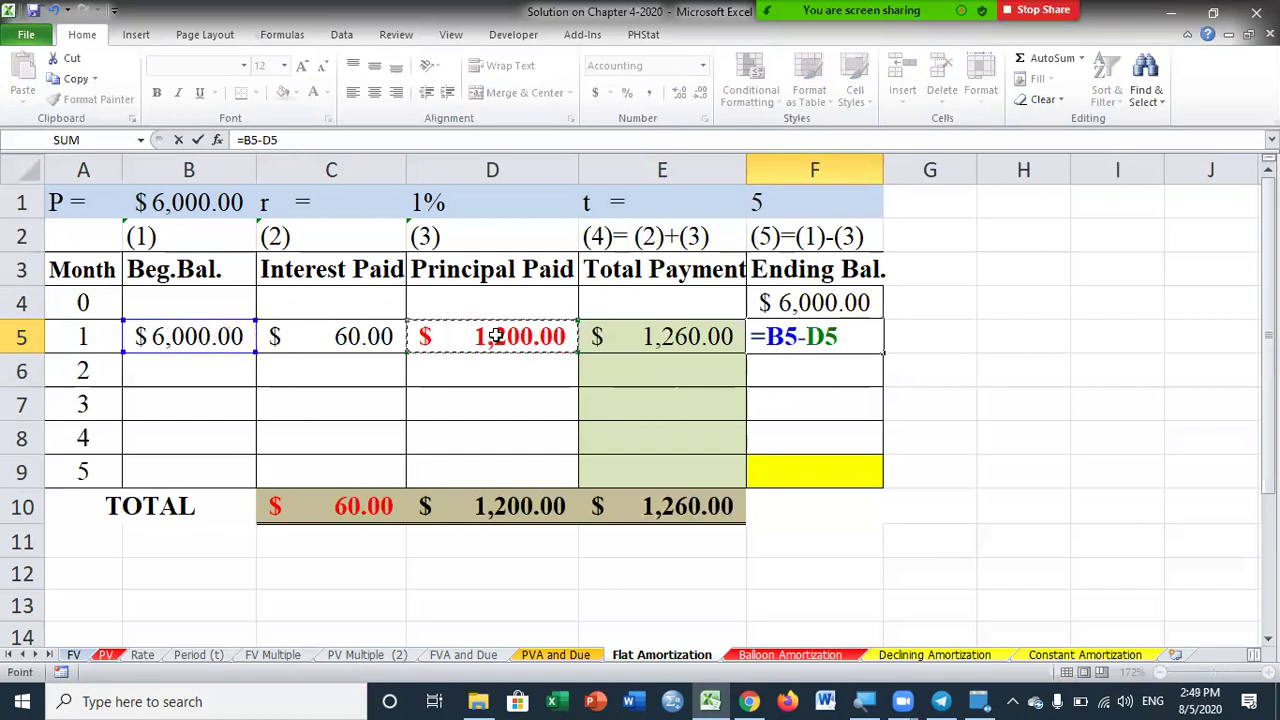
{"action": "key", "text": "Return"}
{"action": "left_click", "coordinate": [793, 336]}
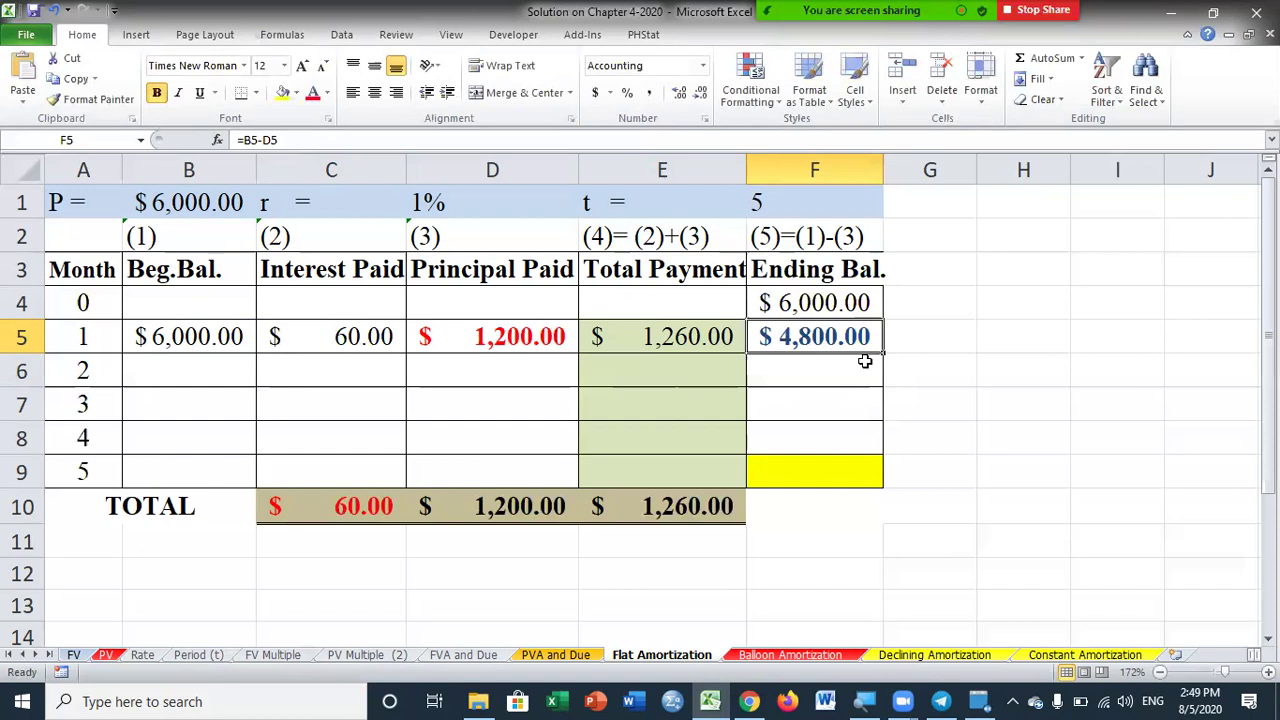
- Carry the month 1 ending balance into the month 2 beginning balance in B6 with the formula =F5
{"action": "left_click", "coordinate": [202, 376]}
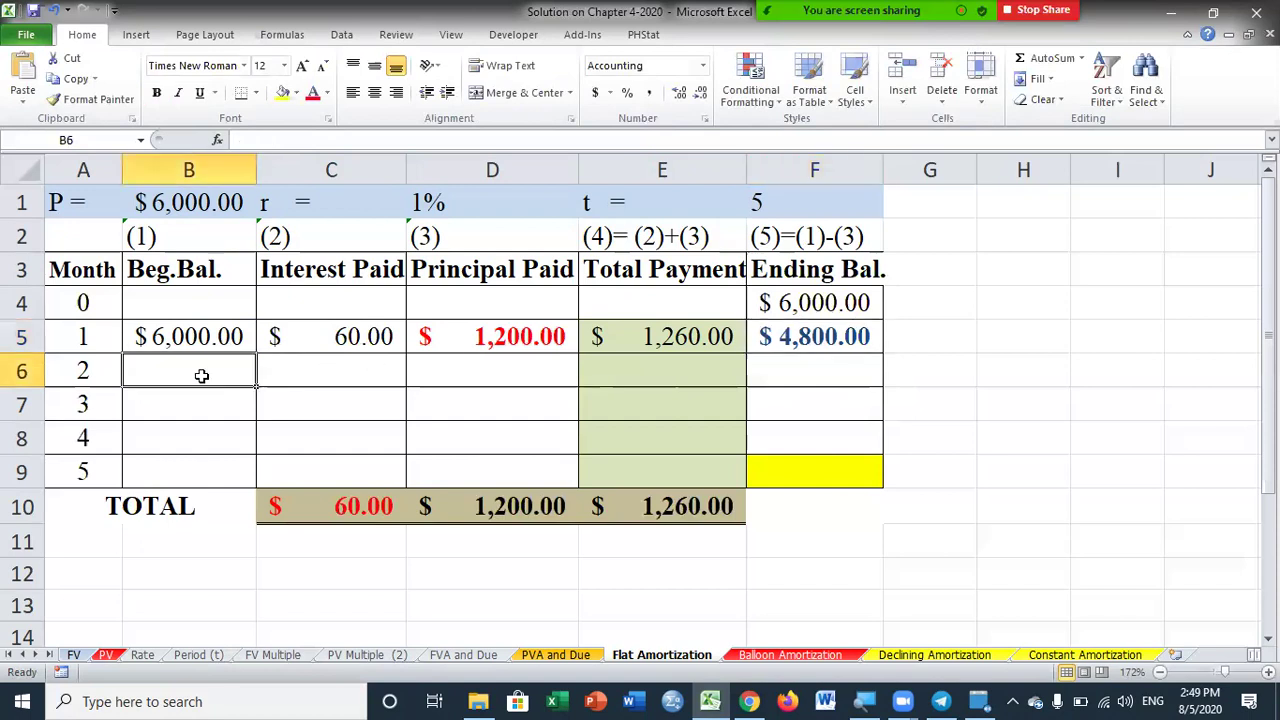
{"action": "type", "text": "="}
{"action": "left_click", "coordinate": [820, 338]}
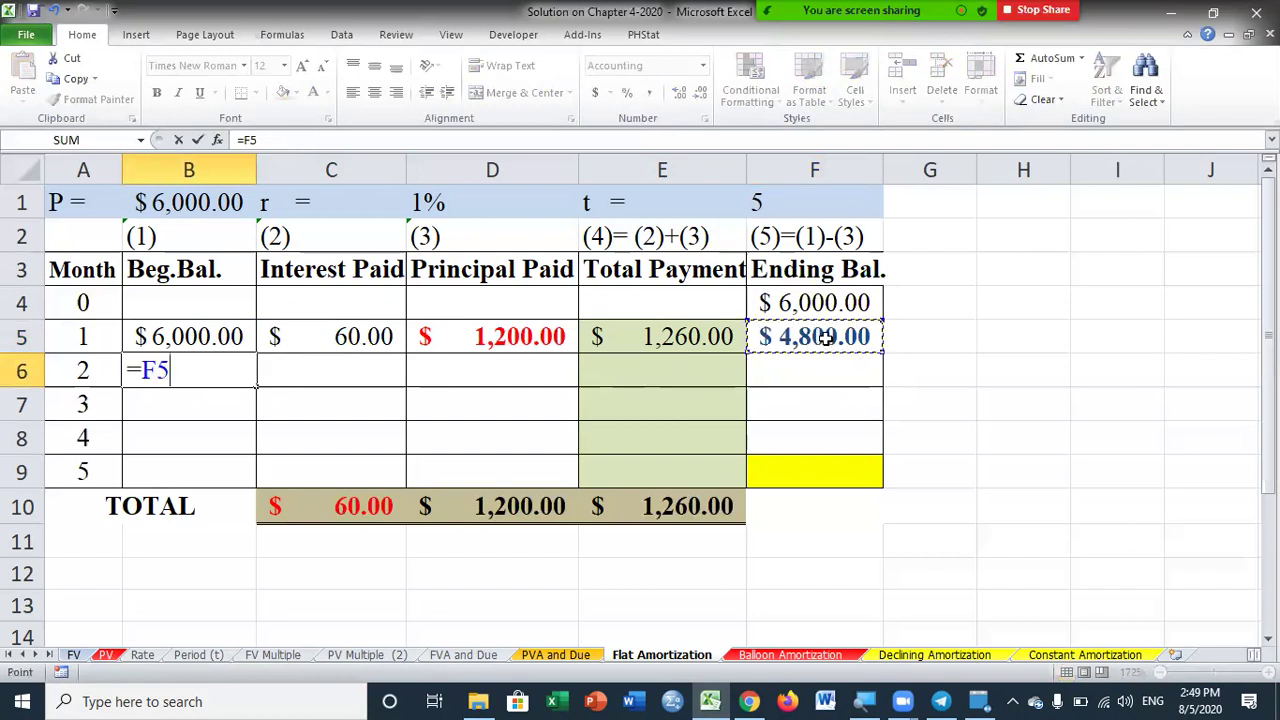
{"action": "key", "text": "Return"}
- Set the month 2 interest and principal paid equal to month 1's, entering =C5 in C6 and =D5 in D6
{"action": "left_click", "coordinate": [347, 369]}
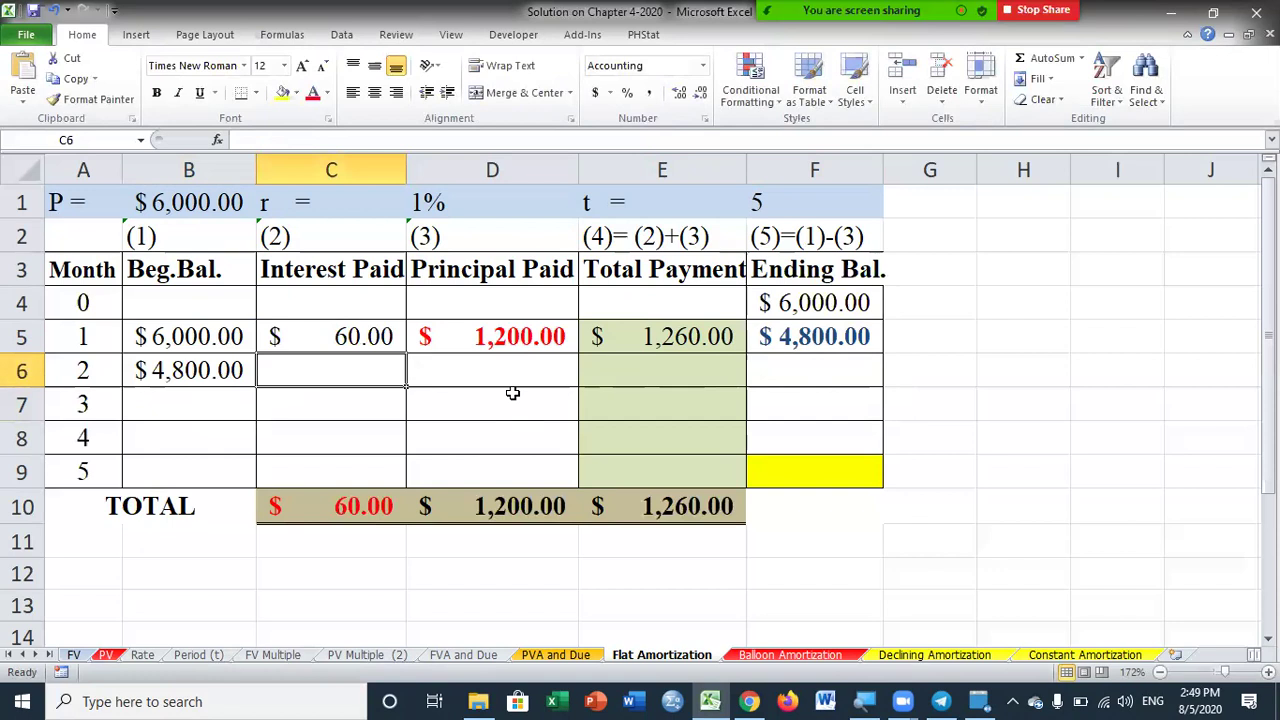
{"action": "type", "text": "="}
{"action": "left_click", "coordinate": [381, 338]}
{"action": "key", "text": "Return"}
{"action": "left_click", "coordinate": [512, 360]}
{"action": "type", "text": "="}
{"action": "left_click", "coordinate": [542, 338]}
{"action": "key", "text": "Return"}
- Calculate the month 2 total payment in E6 with the formula =C6+D6
{"action": "left_click", "coordinate": [685, 372]}
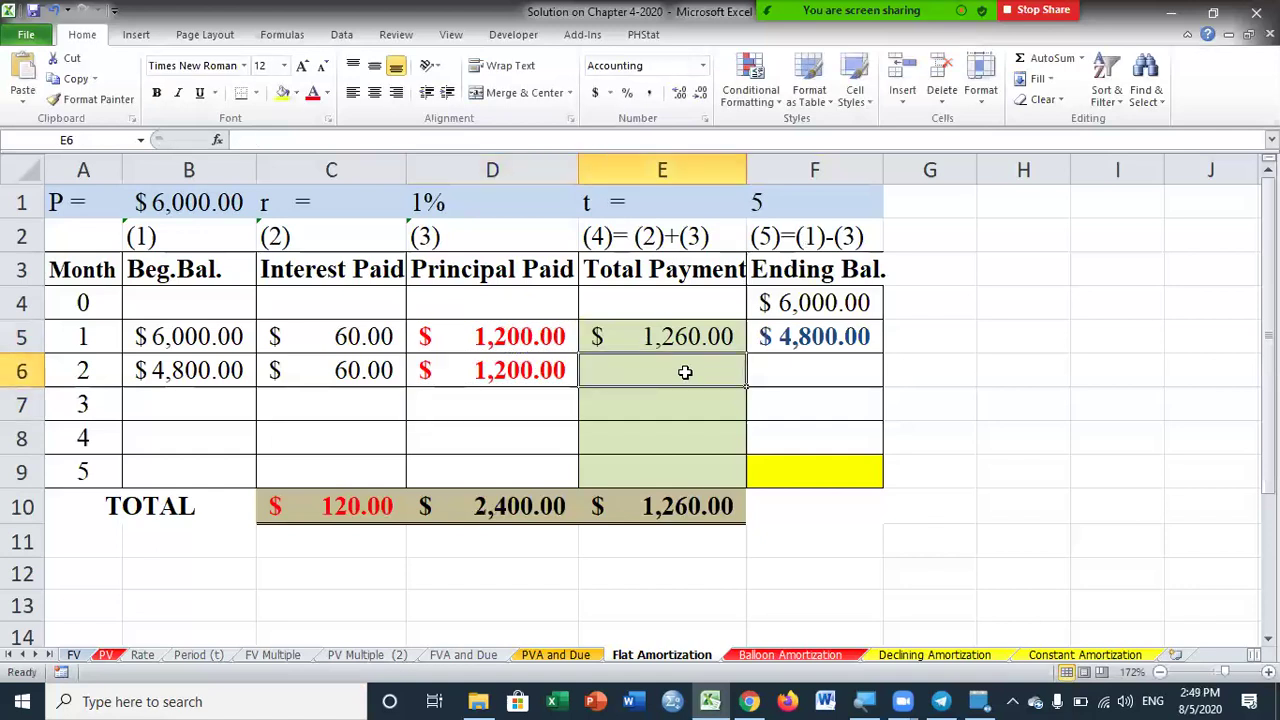
{"action": "type", "text": "="}
{"action": "left_click", "coordinate": [368, 372]}
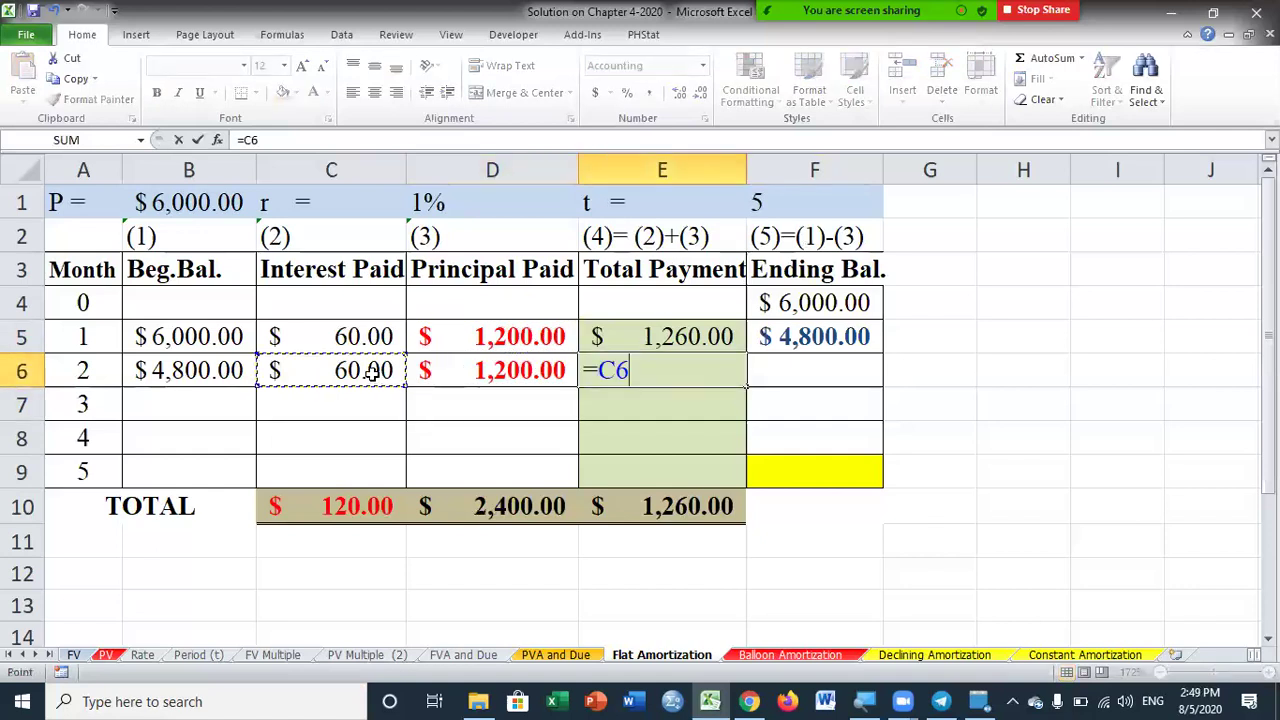
{"action": "type", "text": "+"}
{"action": "left_click", "coordinate": [525, 372]}
{"action": "key", "text": "Return"}
- Calculate the month 2 ending balance in F6 with the formula =B6-D6
{"action": "left_click", "coordinate": [820, 365]}
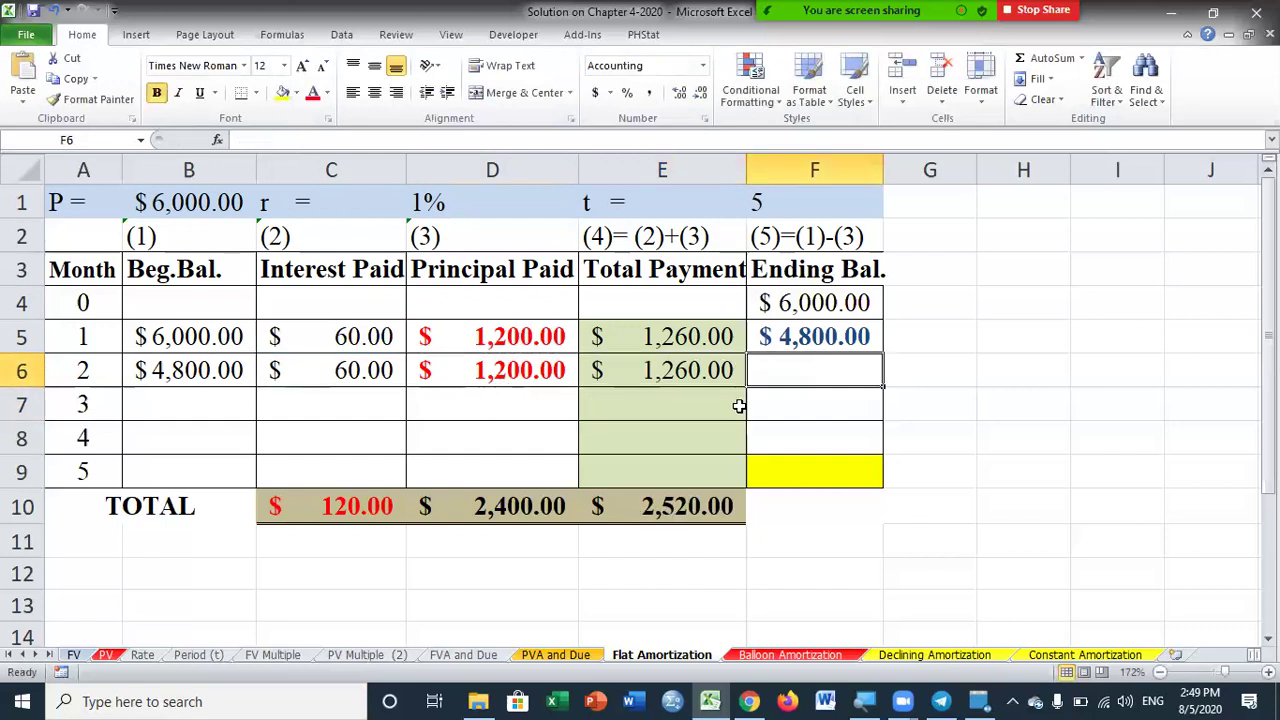
{"action": "type", "text": "="}
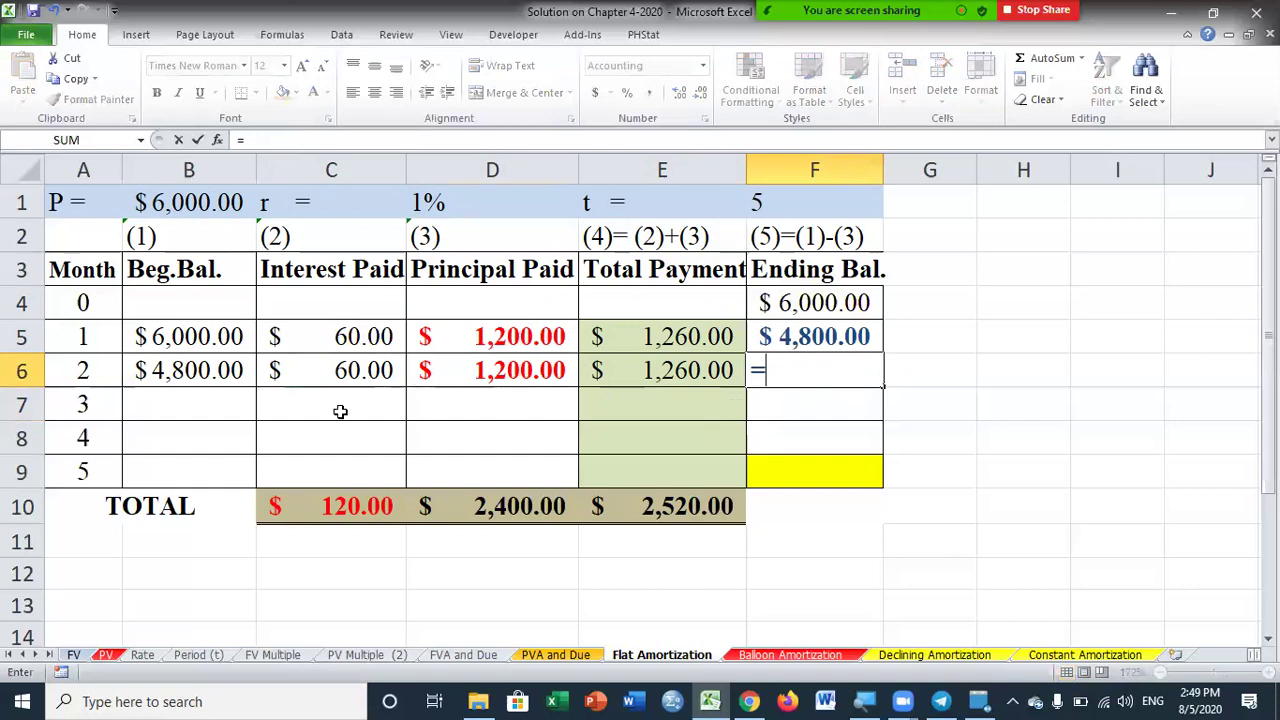
{"action": "left_click", "coordinate": [214, 368]}
{"action": "type", "text": "-"}
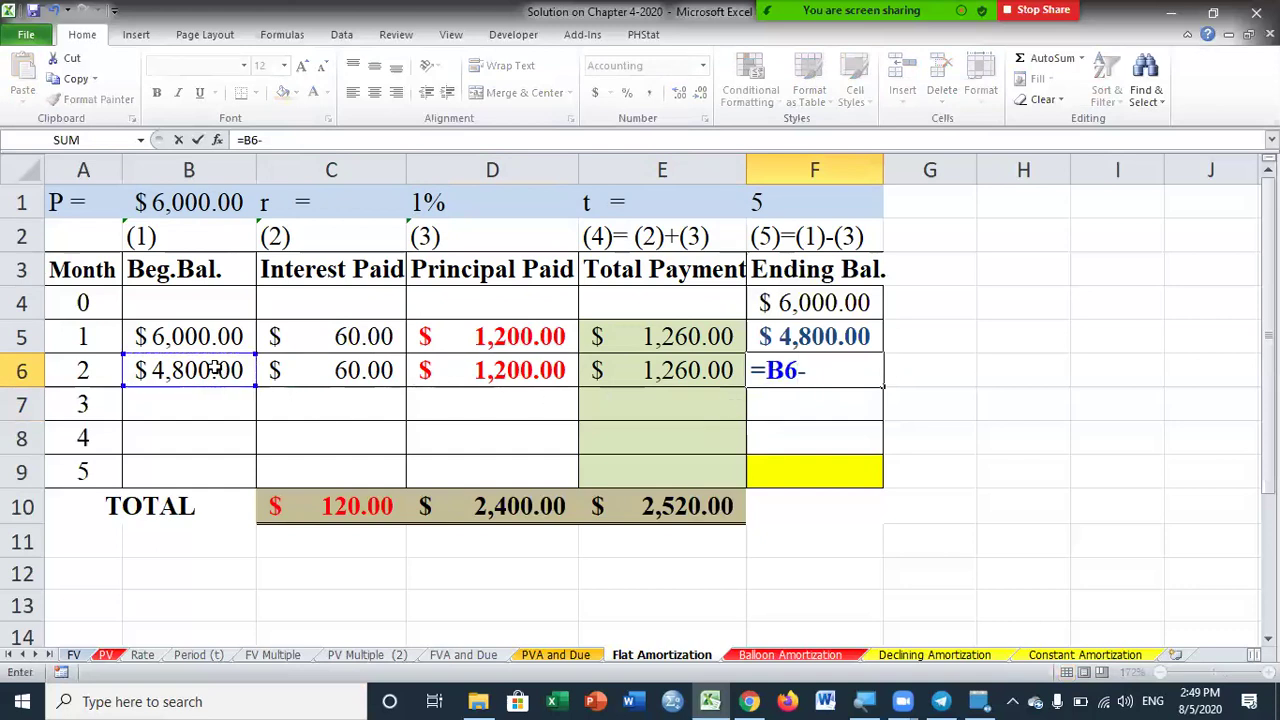
{"action": "left_click", "coordinate": [525, 373]}
{"action": "key", "text": "Return"}
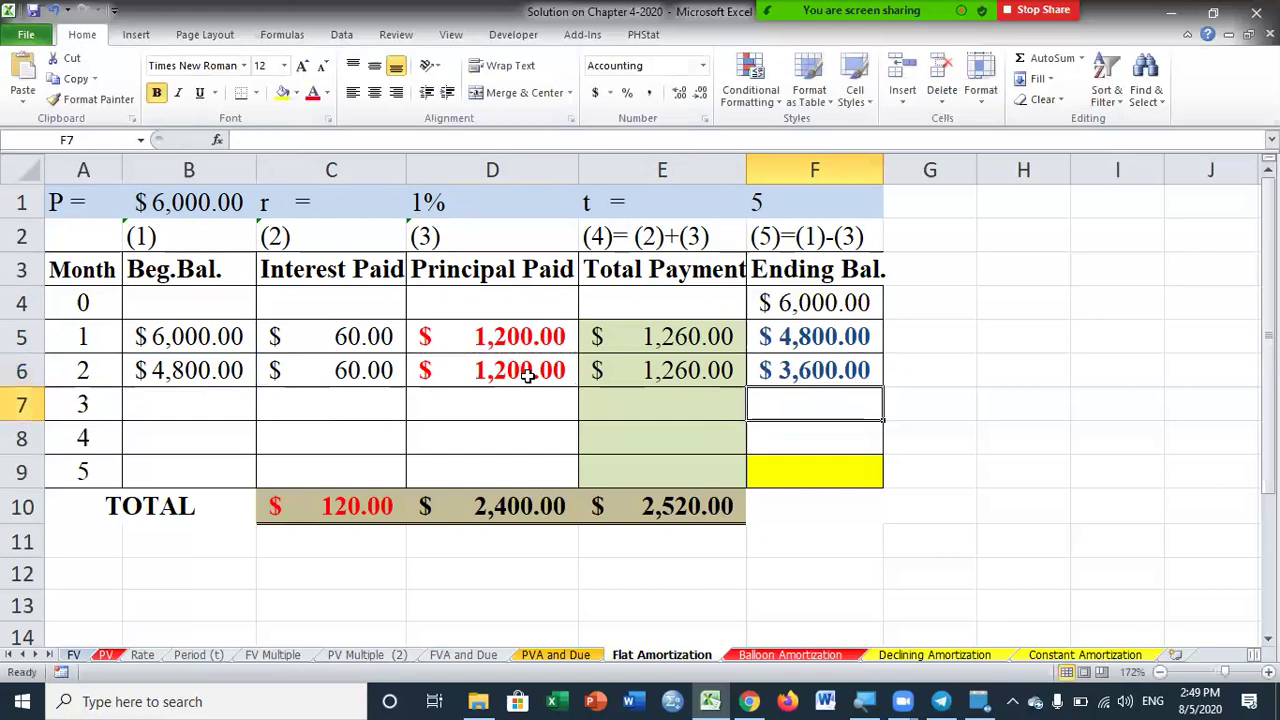
- Carry the month 2 ending balance into the month 3 beginning balance in B7 with the formula =F6
{"action": "left_click", "coordinate": [207, 405]}
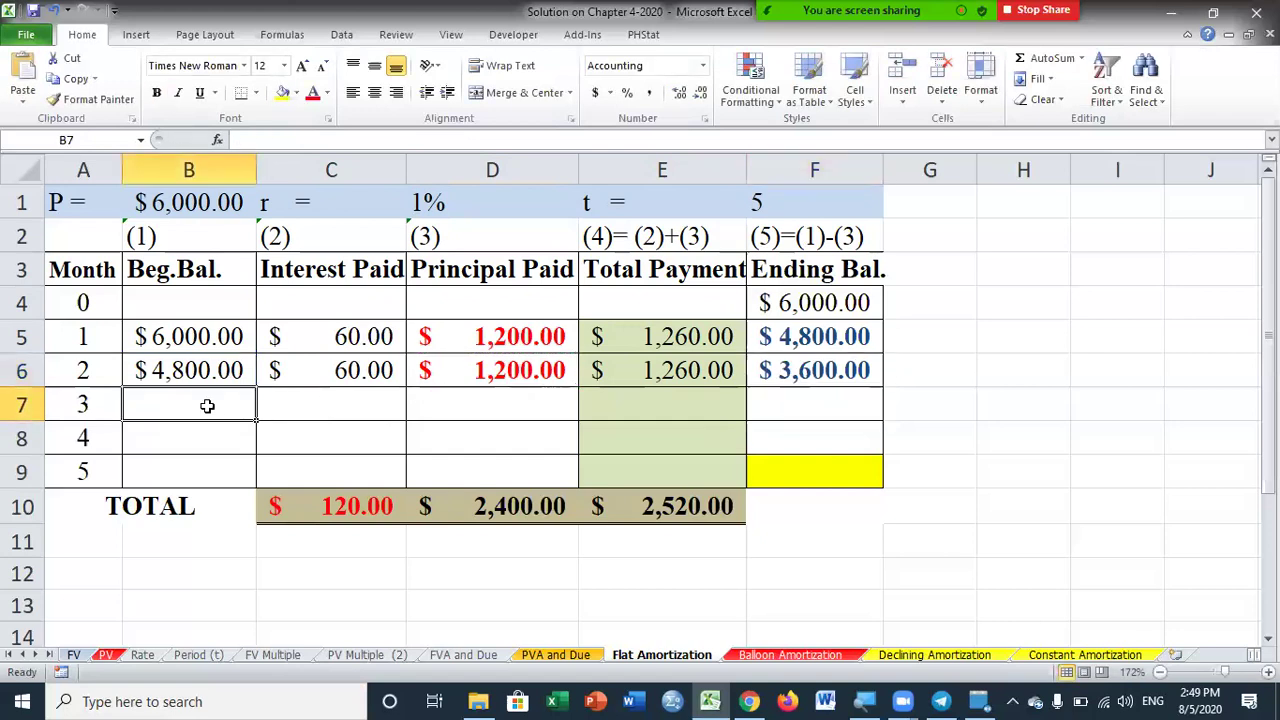
{"action": "type", "text": "="}
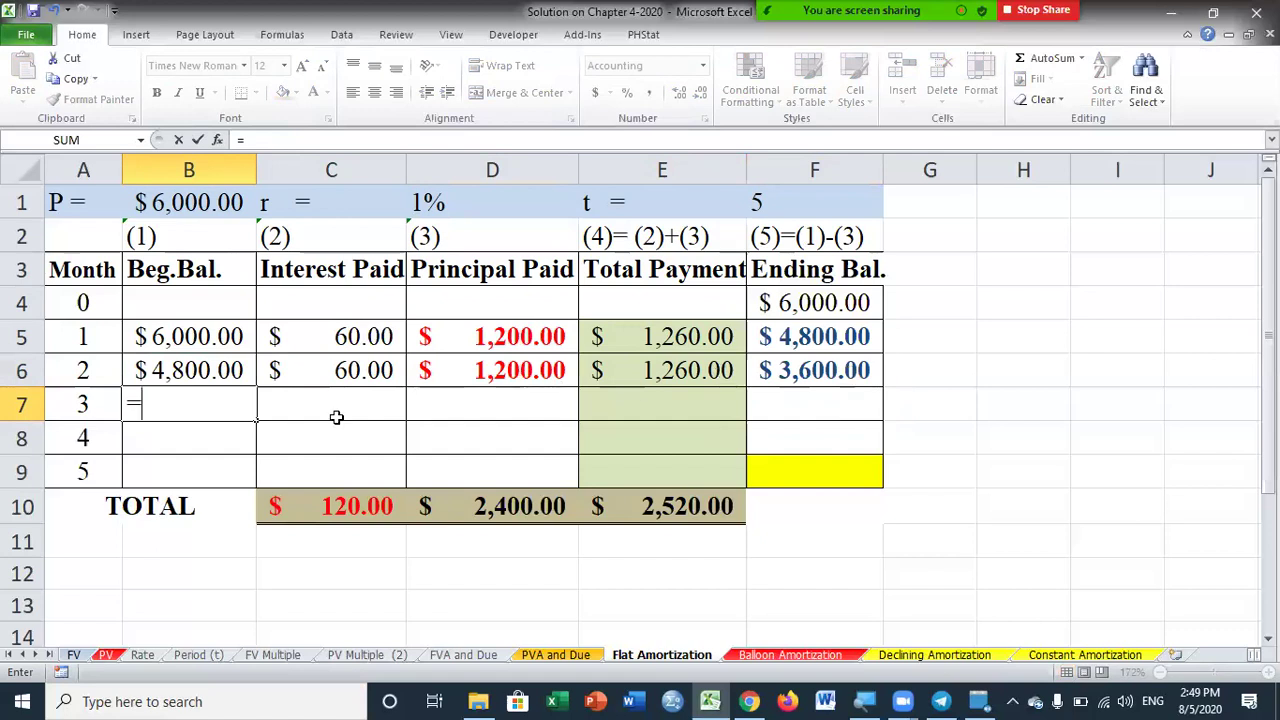
{"action": "left_click", "coordinate": [845, 370]}
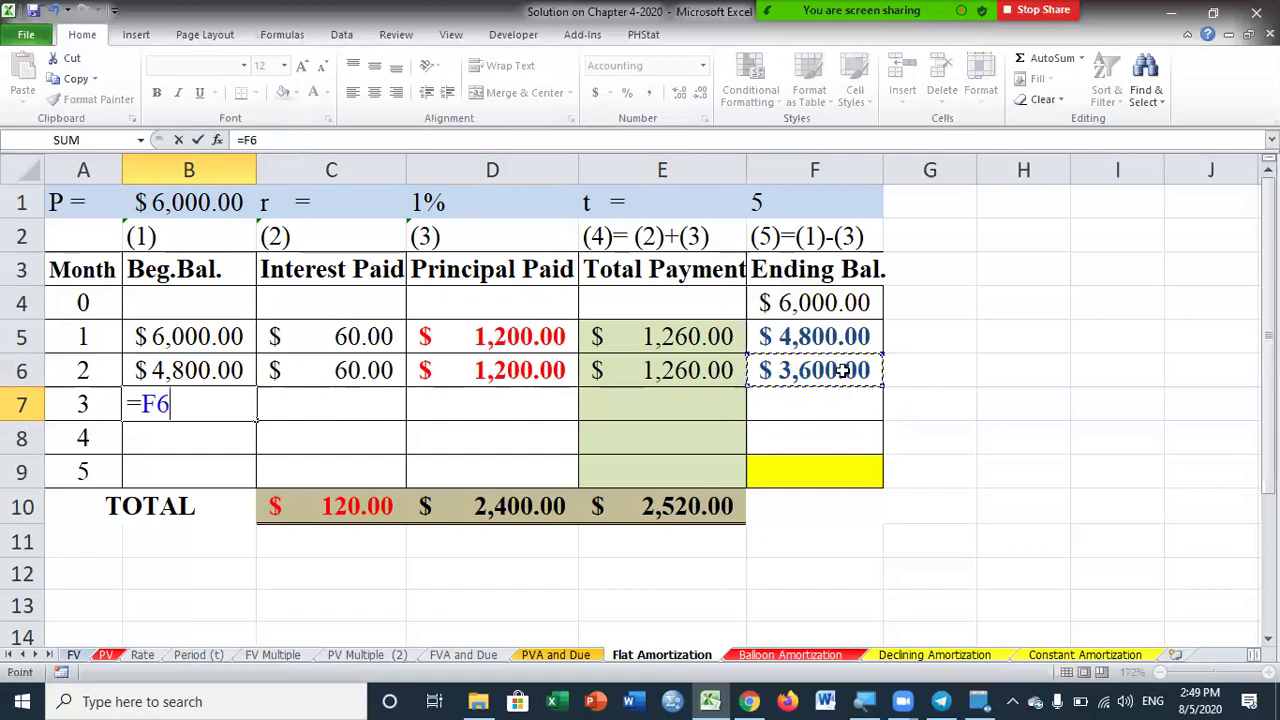
{"action": "key", "text": "Return"}
{"action": "left_click", "coordinate": [364, 402]}
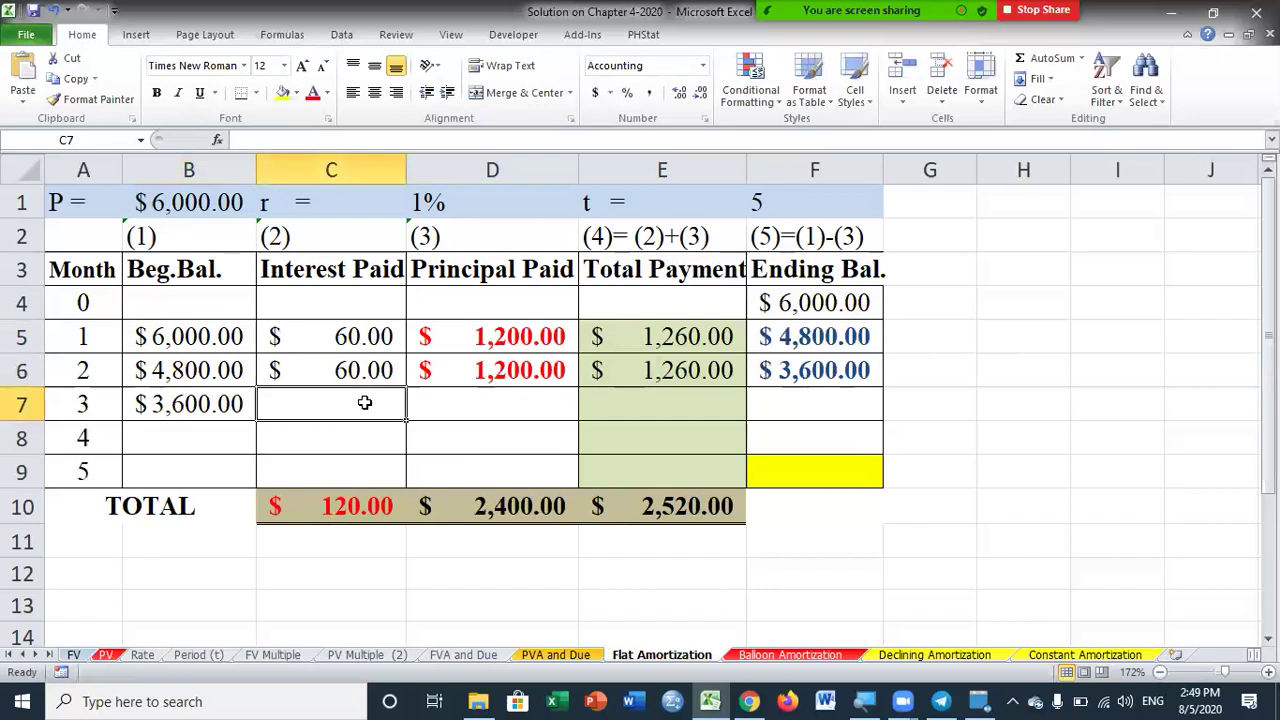
- Set the month 3 interest and principal paid equal to month 2's, entering =C6 in C7 and =D6 in D7
{"action": "type", "text": "="}
{"action": "left_click", "coordinate": [370, 370]}
{"action": "key", "text": "Return"}
{"action": "left_click", "coordinate": [530, 395]}
{"action": "type", "text": "="}
{"action": "left_click", "coordinate": [531, 367]}
{"action": "key", "text": "Return"}
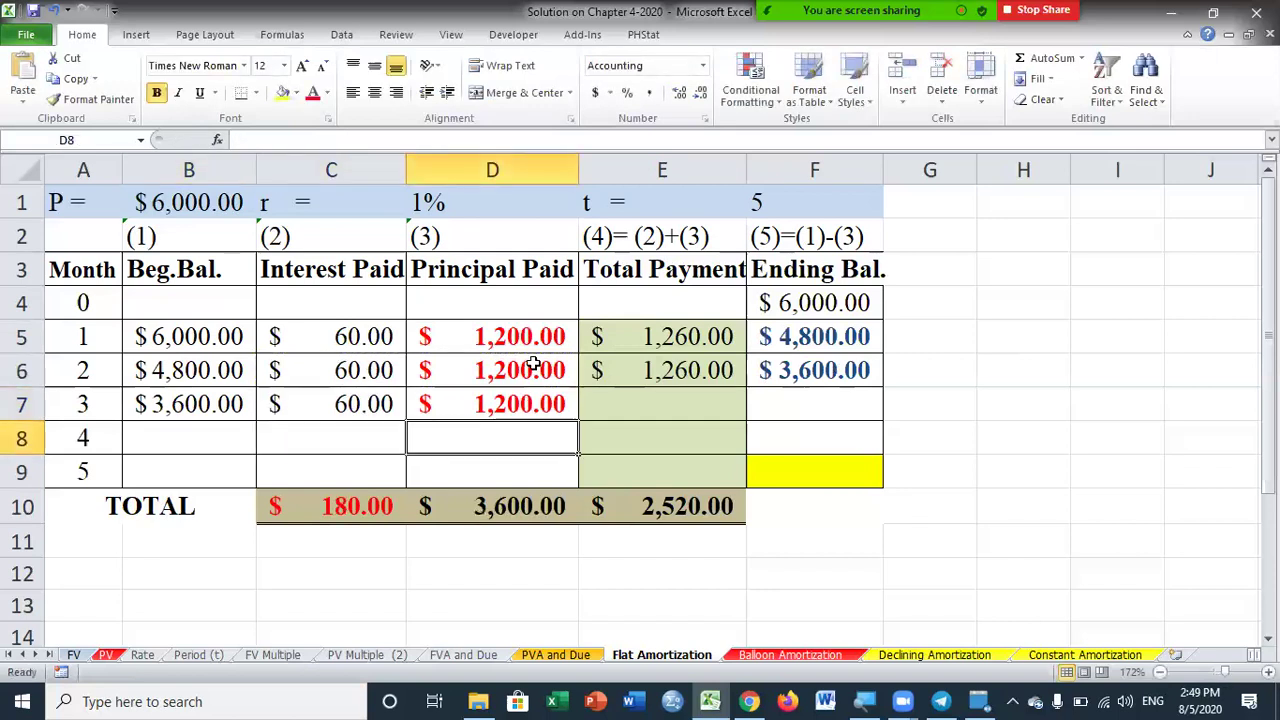
- Calculate the month 3 total payment in E7 with the formula =C7+D7
{"action": "left_click", "coordinate": [694, 403]}
{"action": "type", "text": "="}
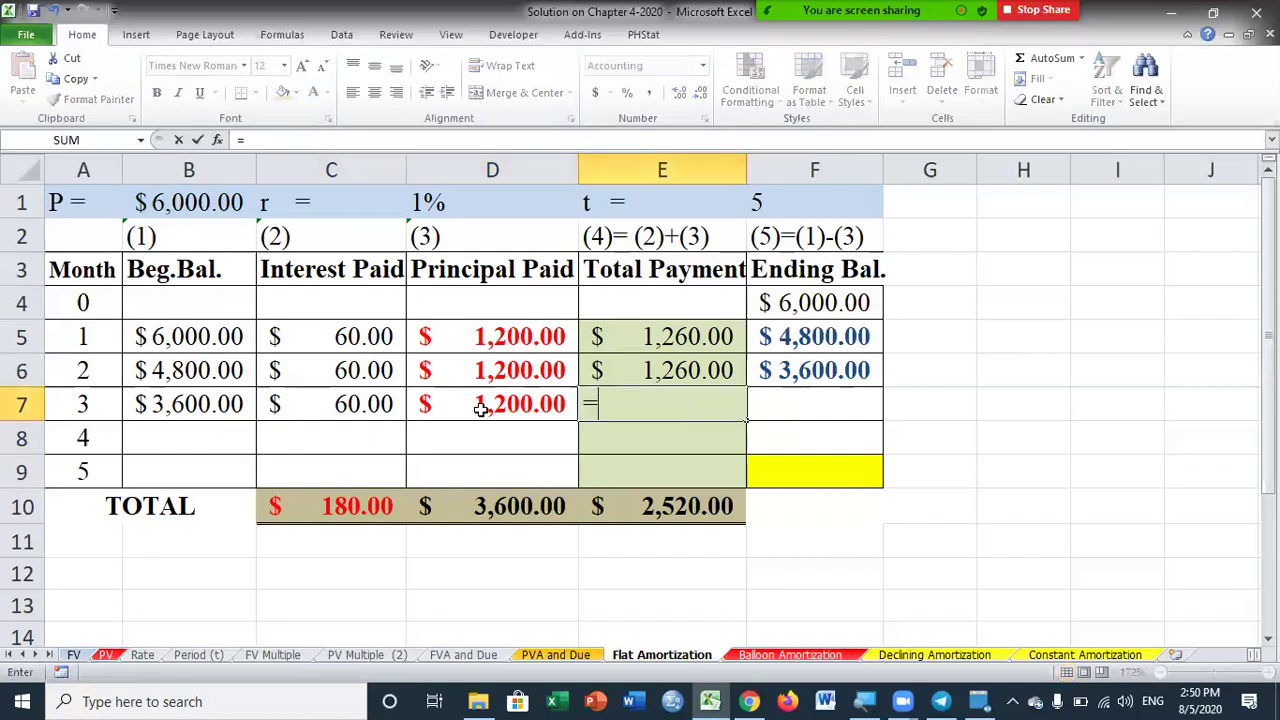
{"action": "left_click", "coordinate": [368, 404]}
{"action": "type", "text": "+"}
{"action": "left_click", "coordinate": [537, 405]}
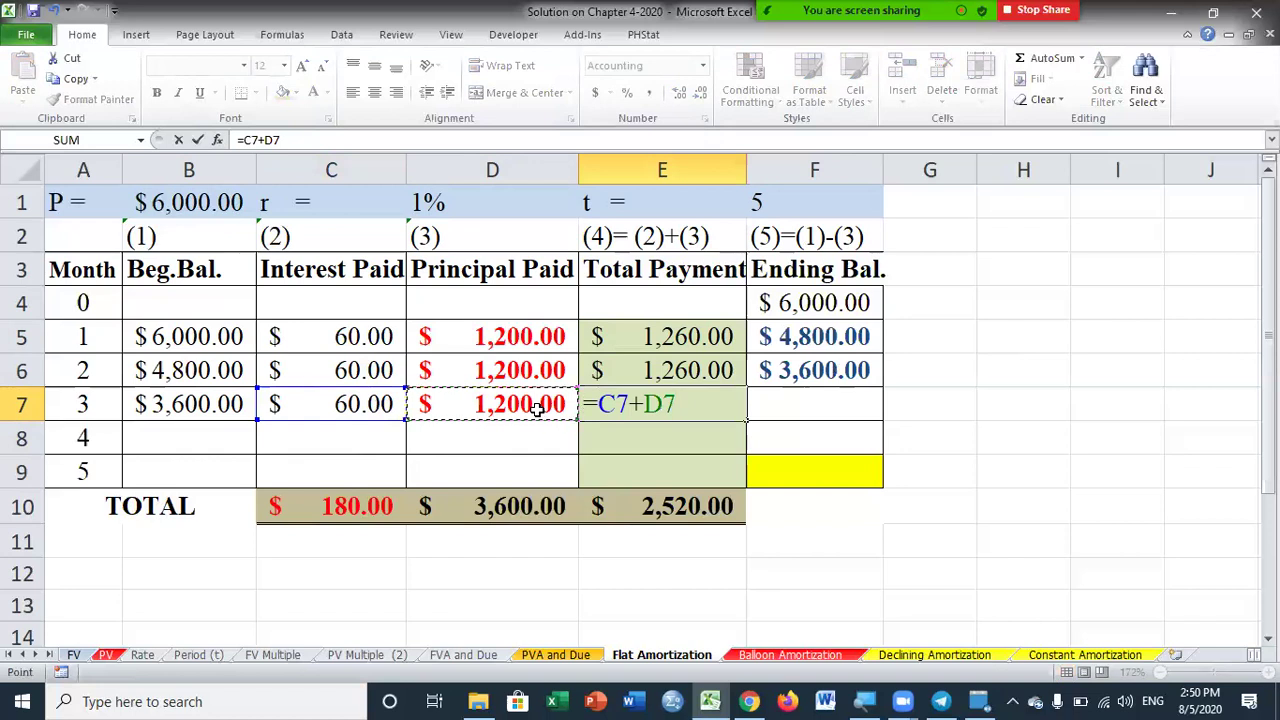
{"action": "key", "text": "Return"}
- Calculate the month 3 ending balance in F7 with the formula =B7-D7
{"action": "left_click", "coordinate": [868, 405]}
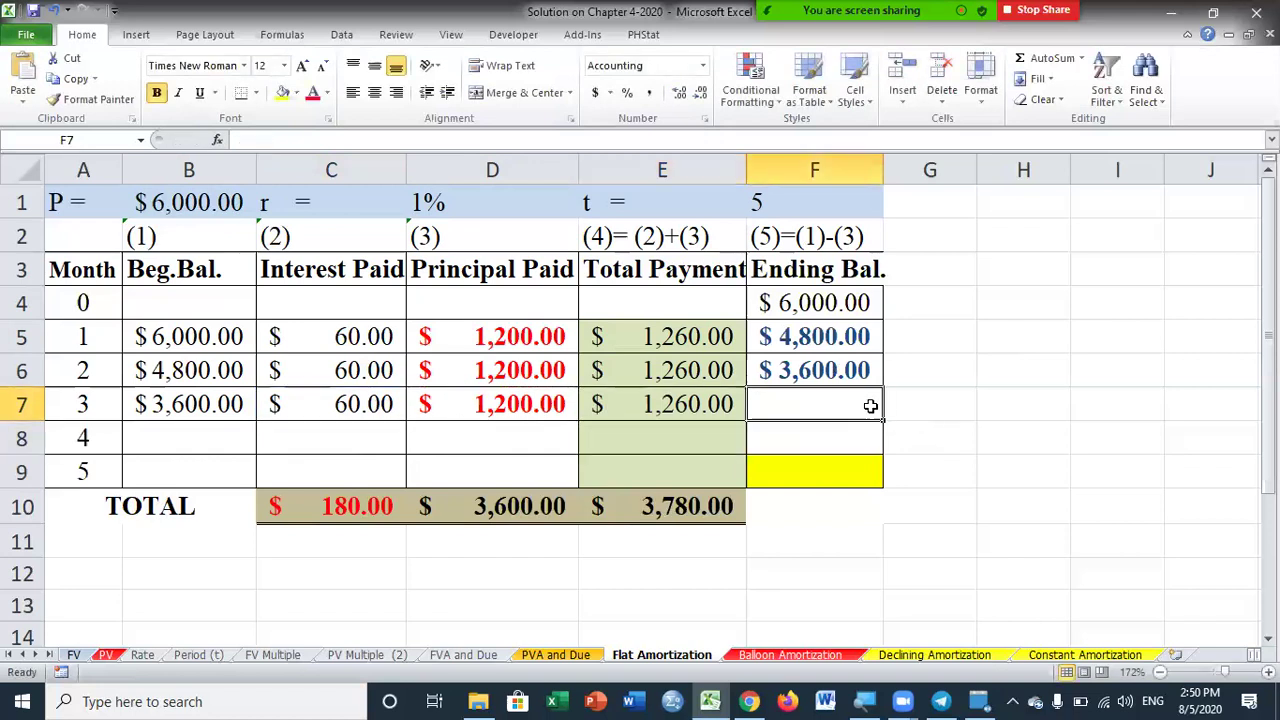
{"action": "type", "text": "="}
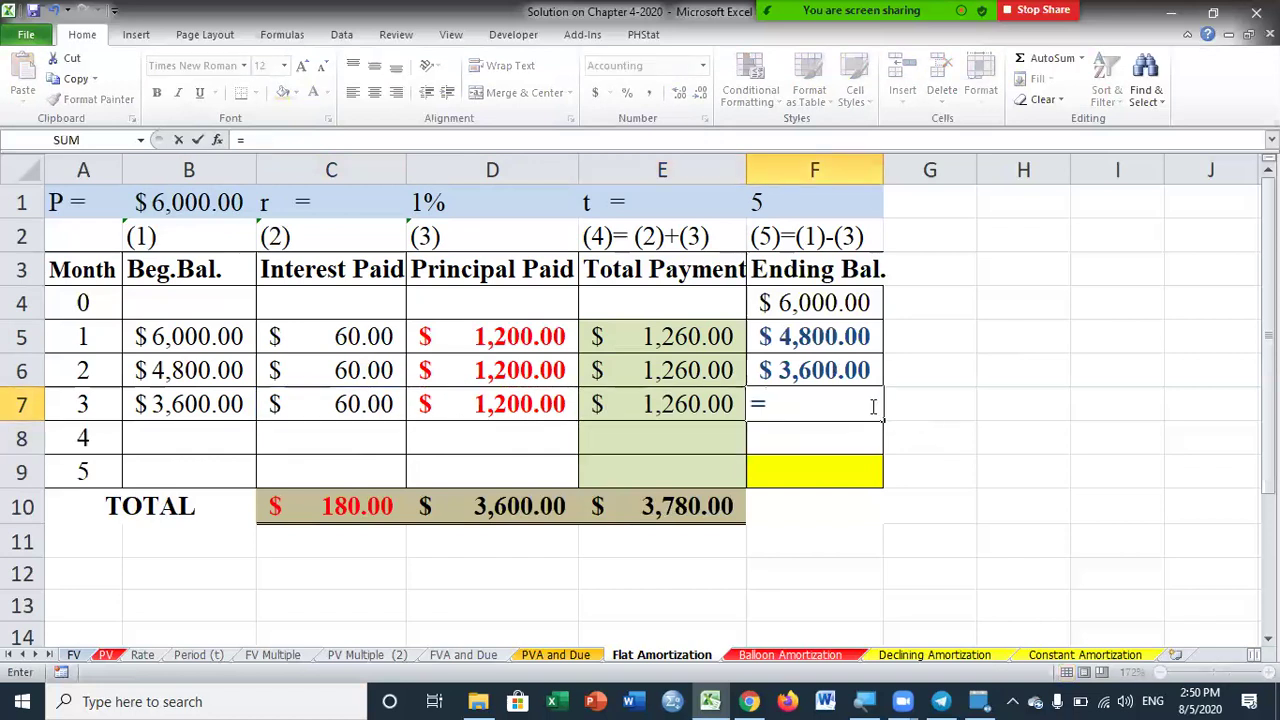
{"action": "left_click", "coordinate": [205, 404]}
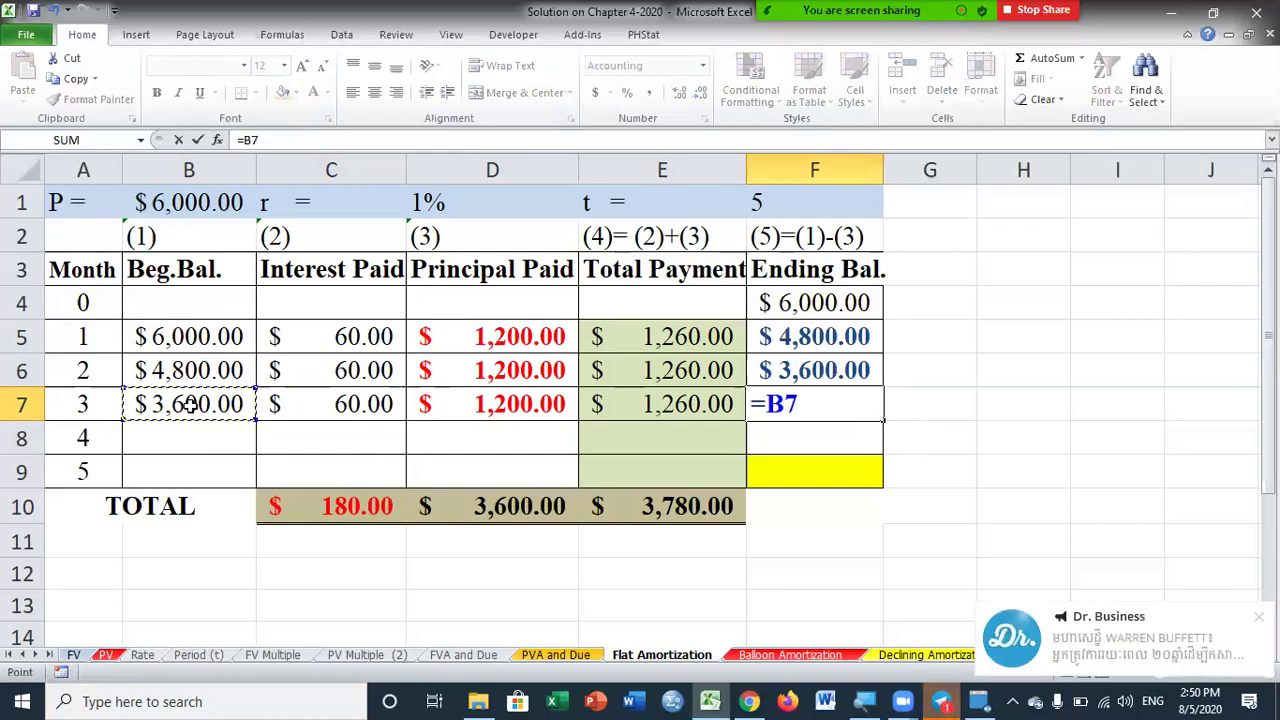
{"action": "type", "text": "-"}
{"action": "left_click", "coordinate": [535, 408]}
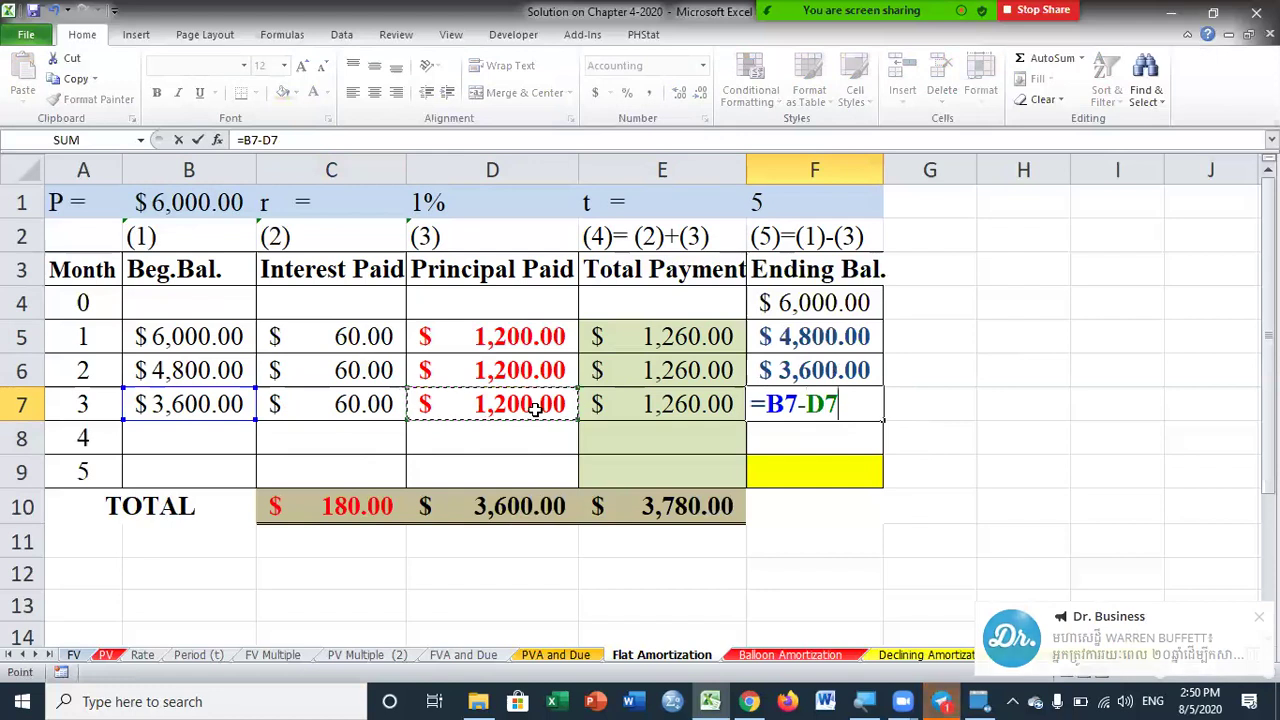
{"action": "key", "text": "Return"}
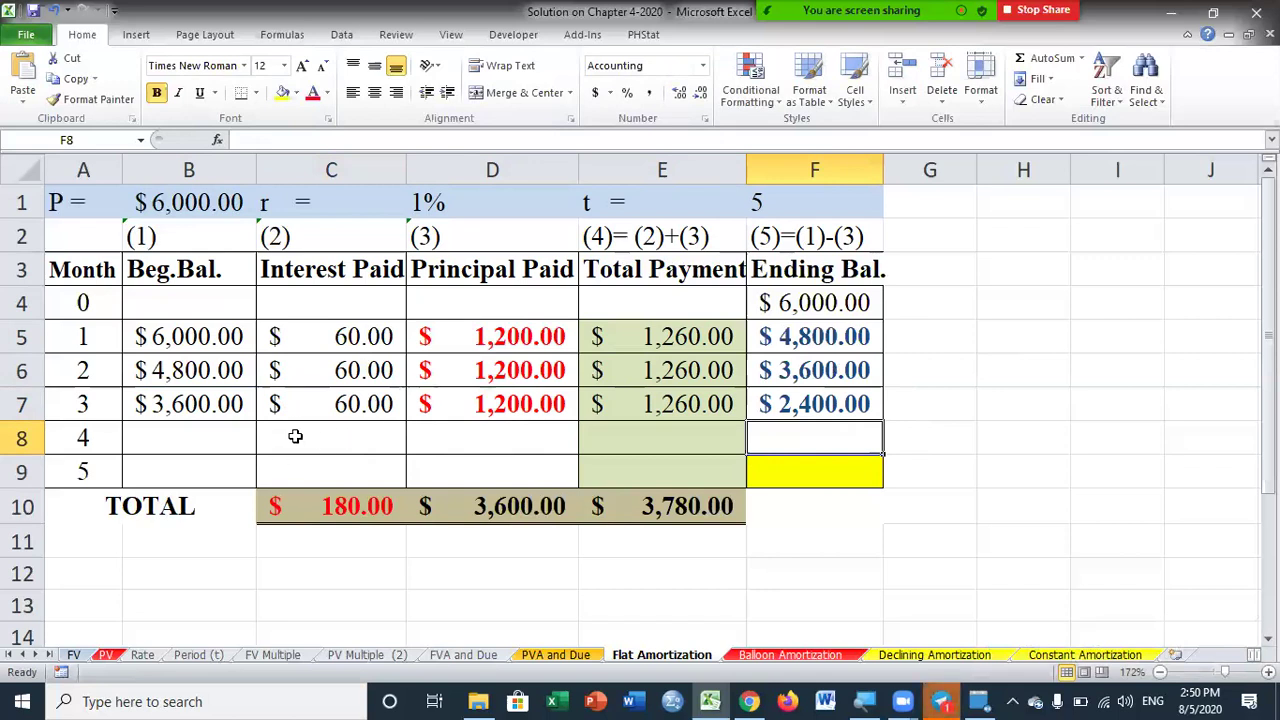
- Carry the month 3 ending balance into the month 4 beginning balance in B8 with the formula =F7
{"action": "left_click", "coordinate": [194, 438]}
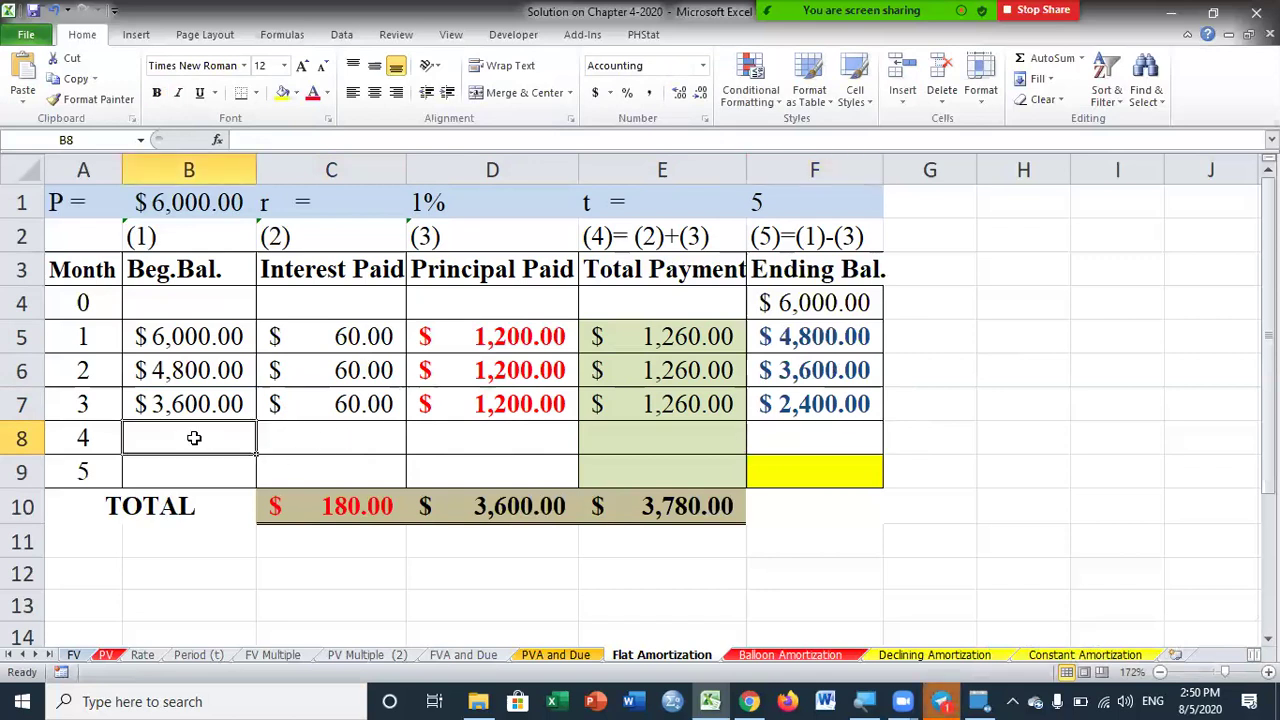
{"action": "type", "text": "="}
{"action": "left_click", "coordinate": [815, 404]}
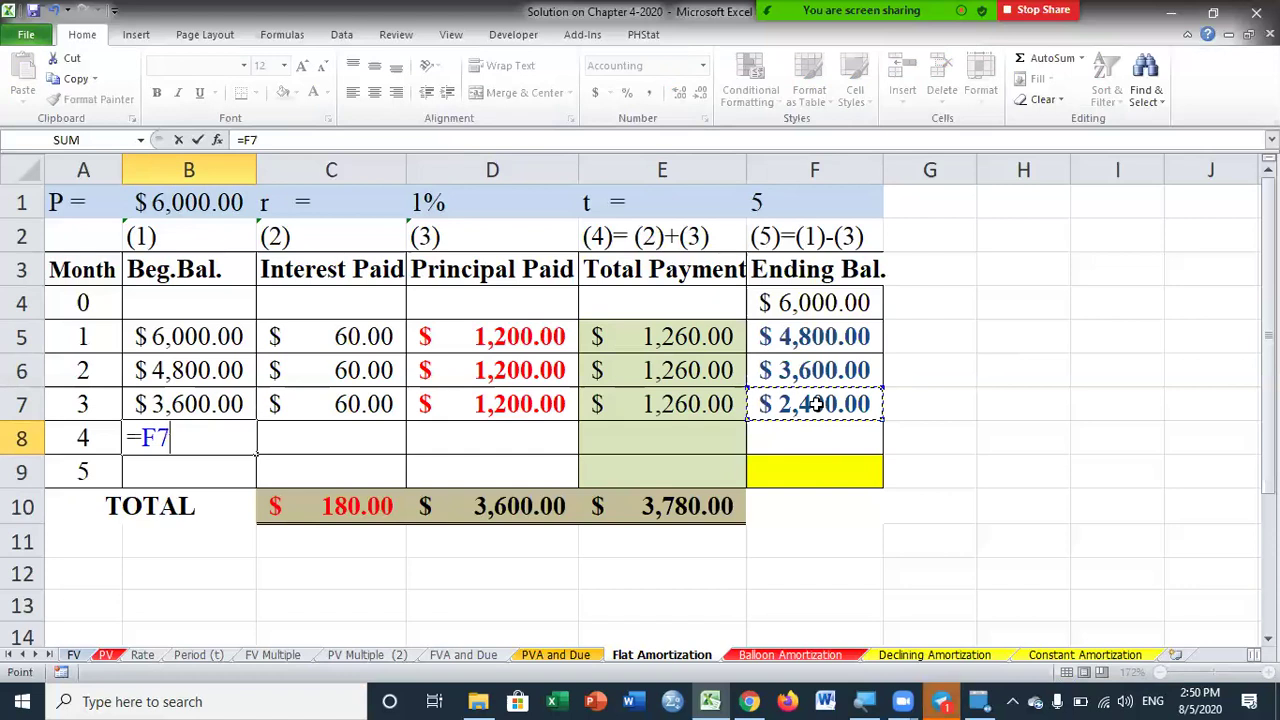
{"action": "key", "text": "Return"}
- Set the month 4 interest and principal paid equal to month 3's, entering =C7 in C8 and =D7 in D8
{"action": "left_click", "coordinate": [370, 443]}
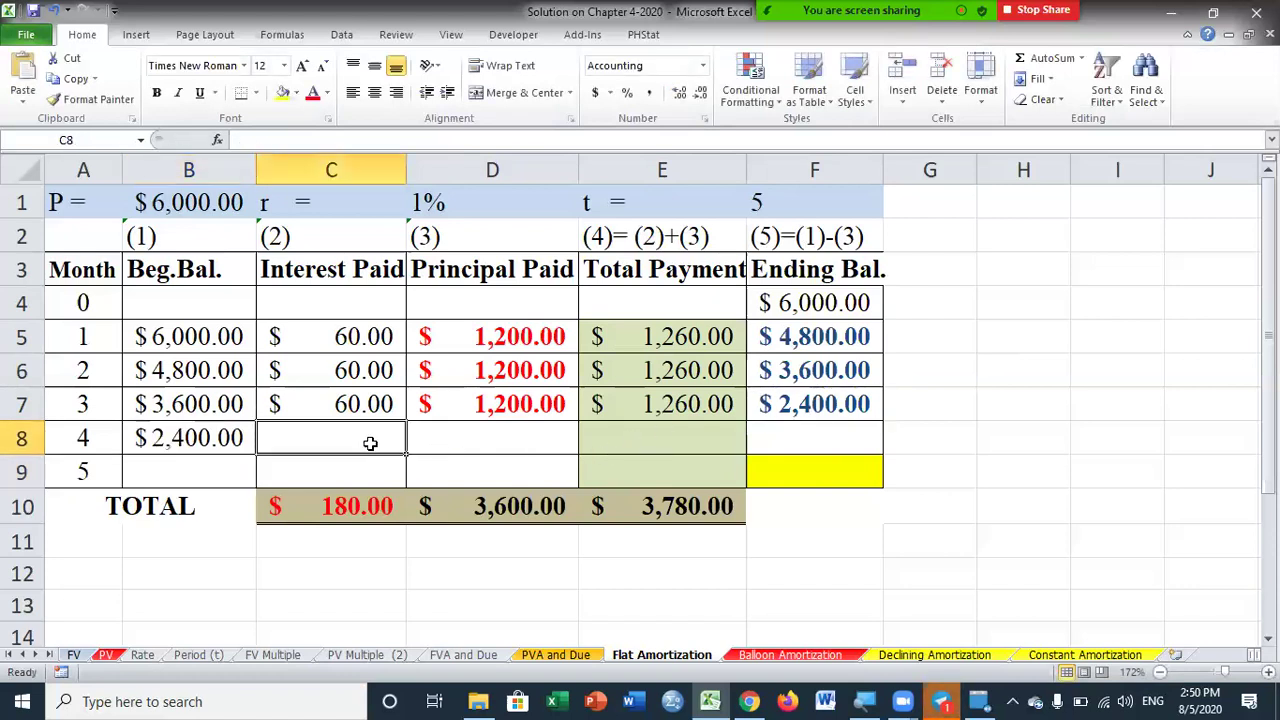
{"action": "type", "text": "="}
{"action": "left_click", "coordinate": [383, 401]}
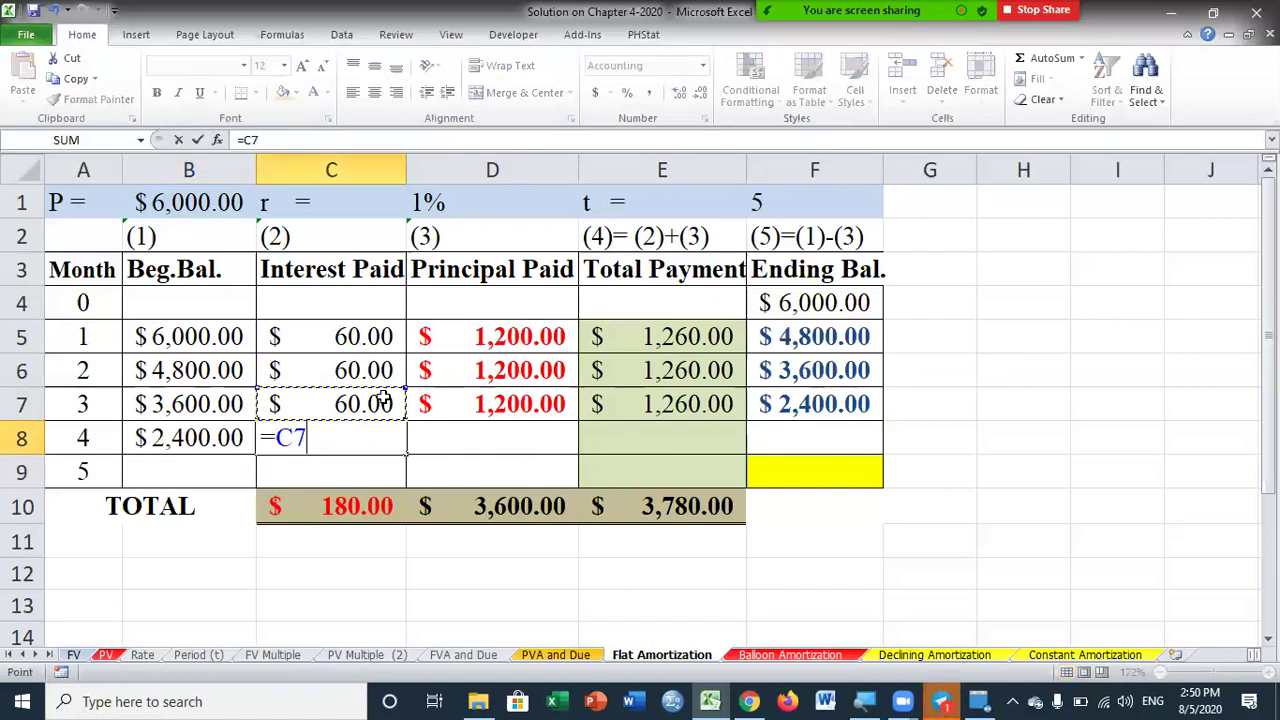
{"action": "key", "text": "Return"}
{"action": "left_click", "coordinate": [494, 436]}
{"action": "type", "text": "="}
{"action": "left_click", "coordinate": [513, 402]}
{"action": "key", "text": "Return"}
- Calculate the month 4 total payment in E8 with the formula =C8+D8
{"action": "left_click", "coordinate": [672, 440]}
{"action": "type", "text": "="}
{"action": "left_click", "coordinate": [343, 442]}
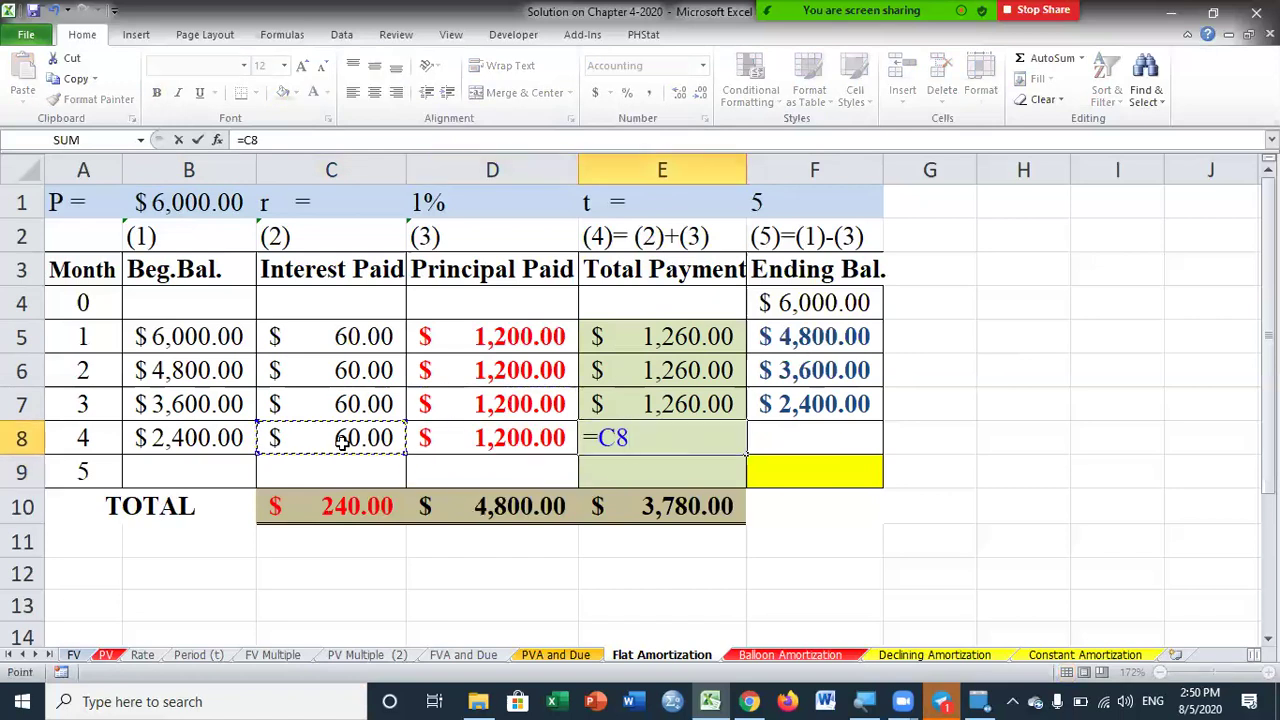
{"action": "type", "text": "+"}
{"action": "left_click", "coordinate": [533, 437]}
{"action": "key", "text": "Return"}
{"action": "left_click", "coordinate": [708, 437]}
- Calculate the month 4 ending balance in F8 with the formula =B8-D8
{"action": "left_click", "coordinate": [801, 436]}
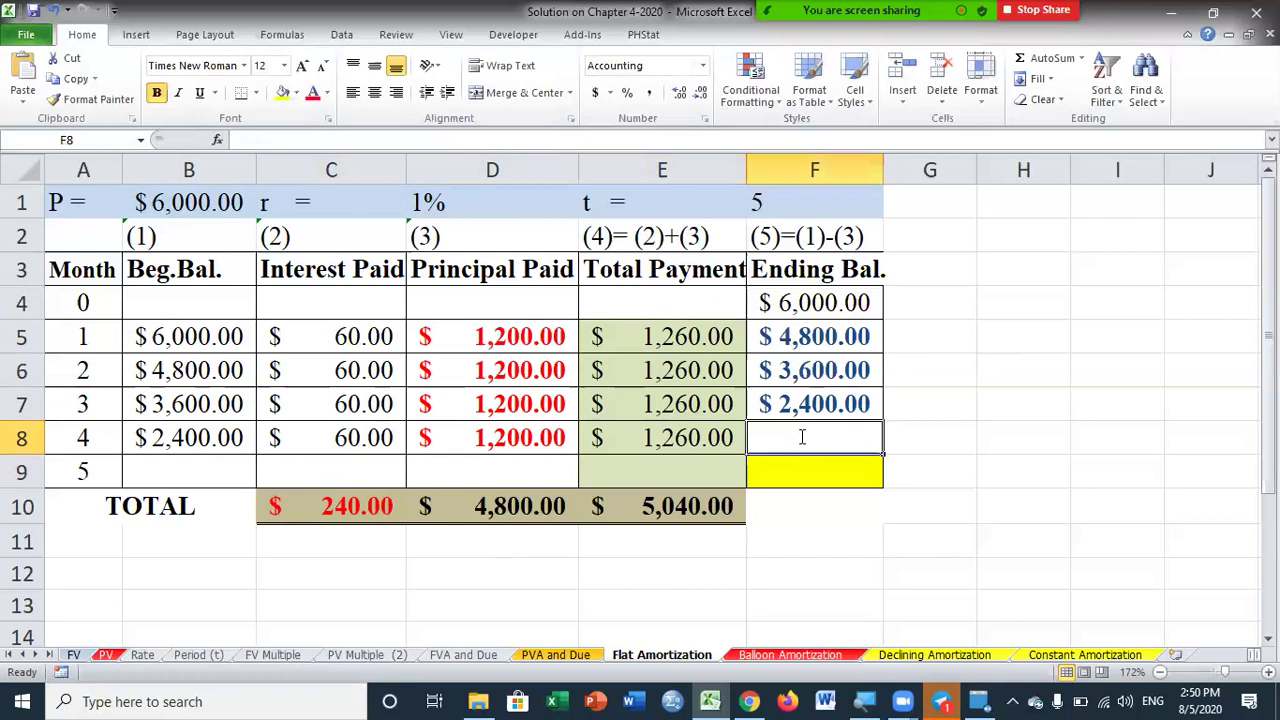
{"action": "type", "text": "="}
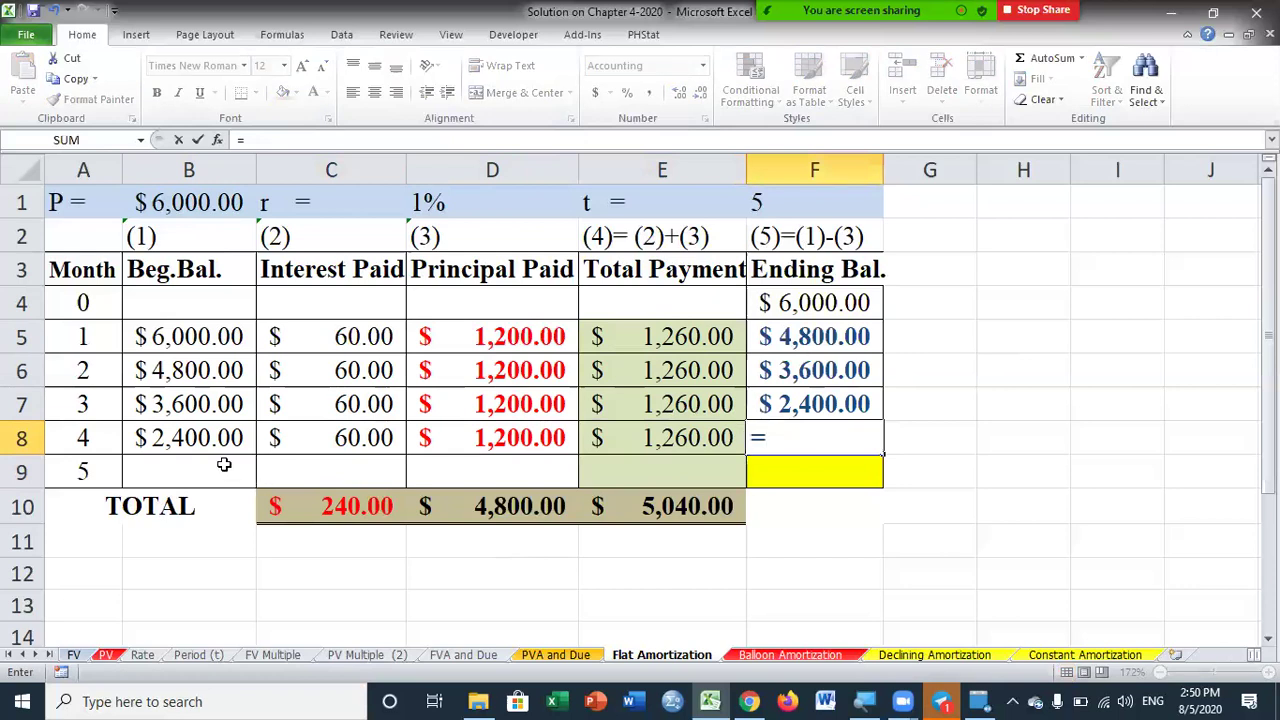
{"action": "left_click", "coordinate": [203, 437]}
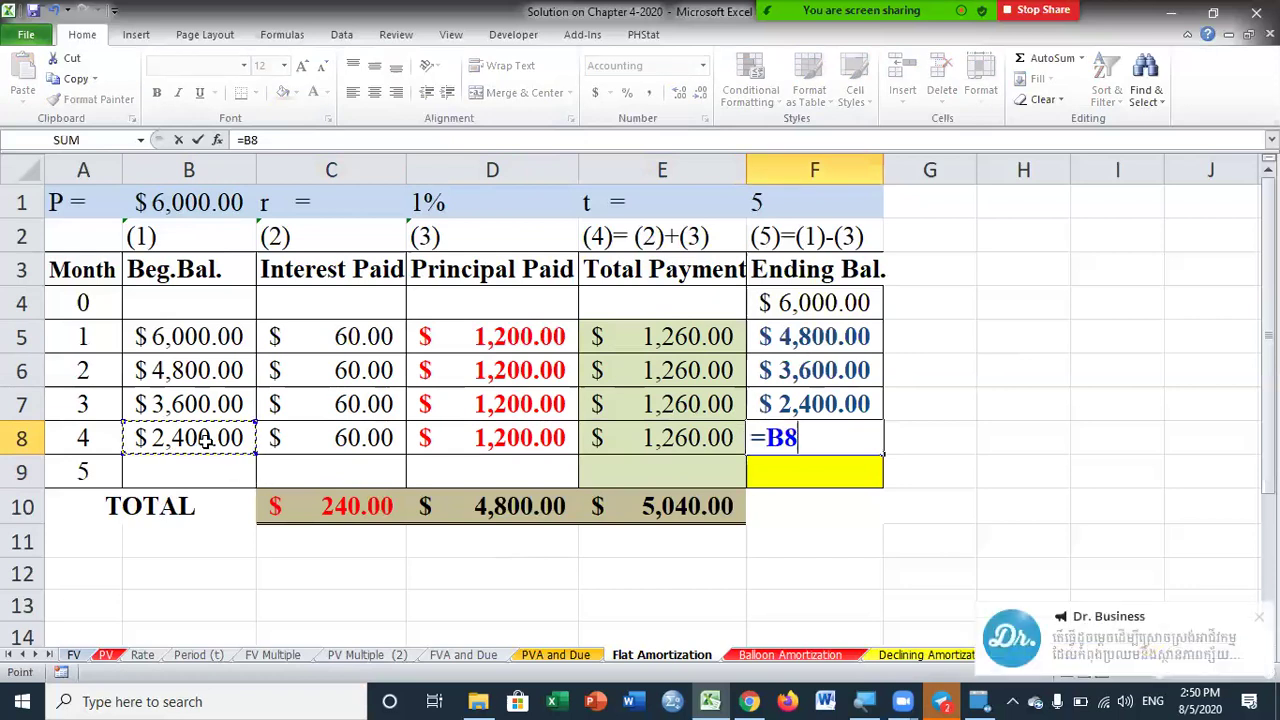
{"action": "type", "text": "-"}
{"action": "left_click", "coordinate": [512, 440]}
{"action": "key", "text": "Return"}
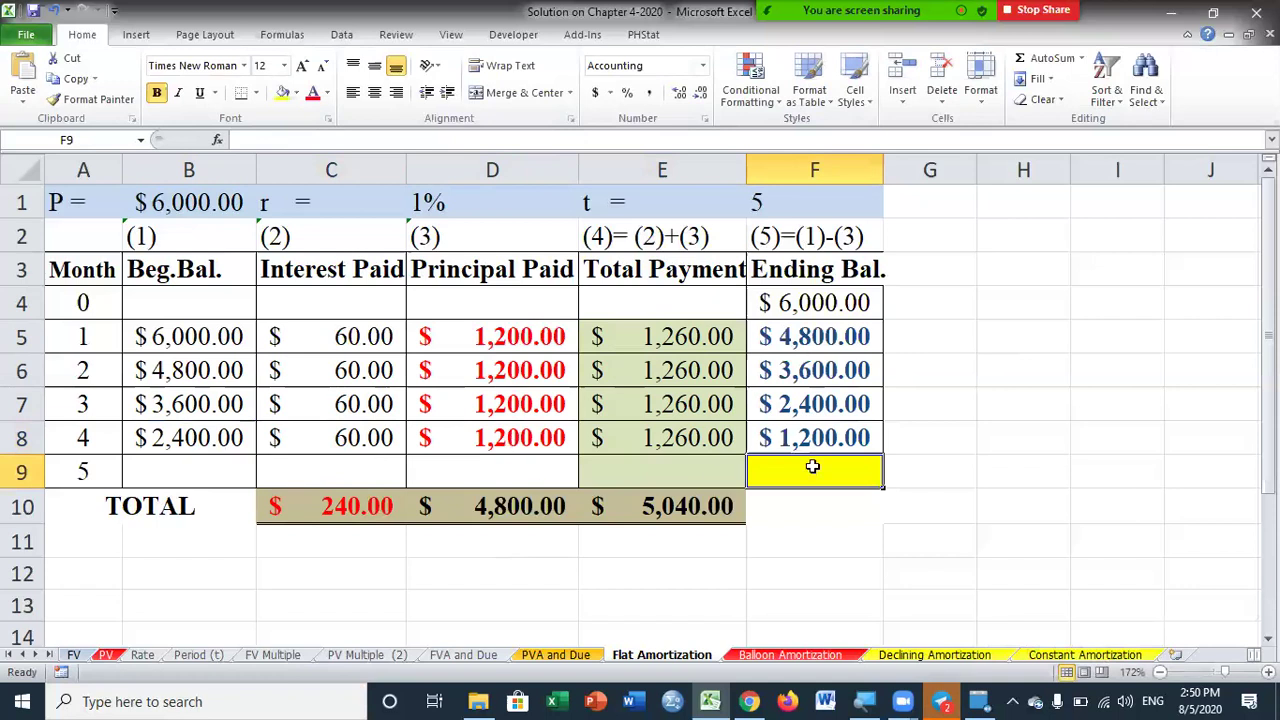
{"action": "left_click", "coordinate": [822, 441]}
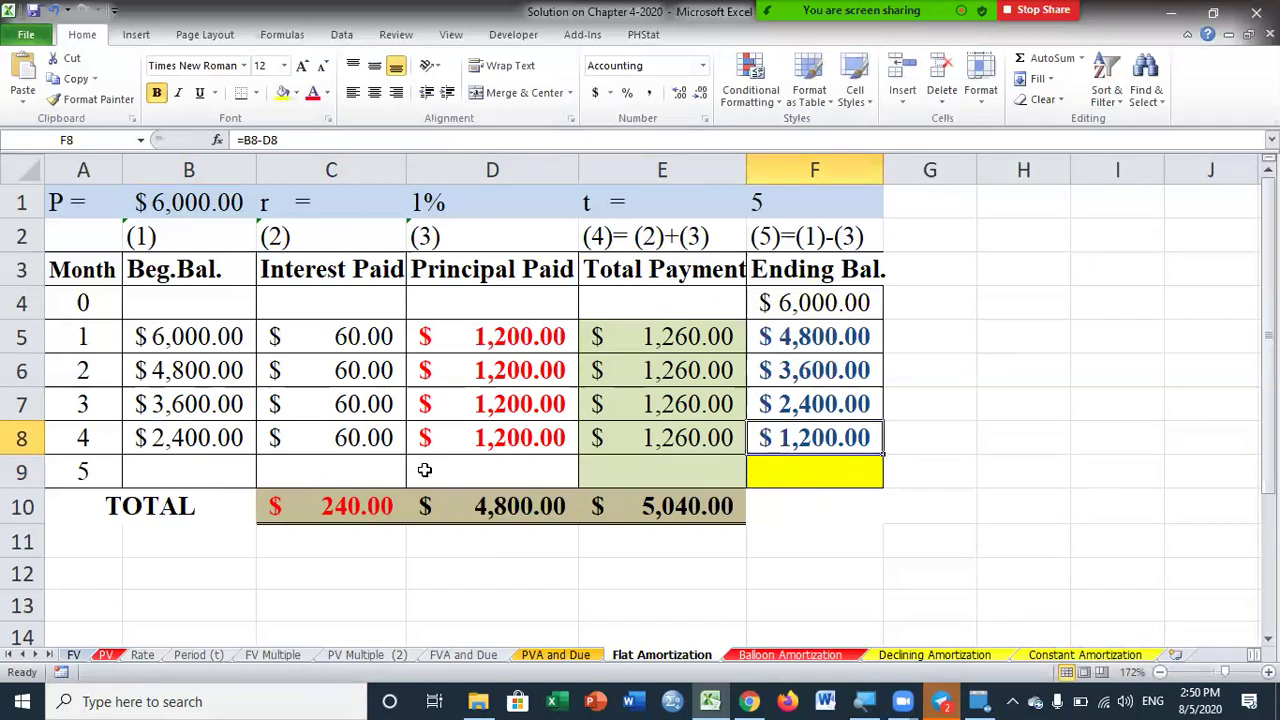
- Carry the month 4 ending balance into the month 5 beginning balance in B9 with the formula =F8
{"action": "left_click", "coordinate": [233, 477]}
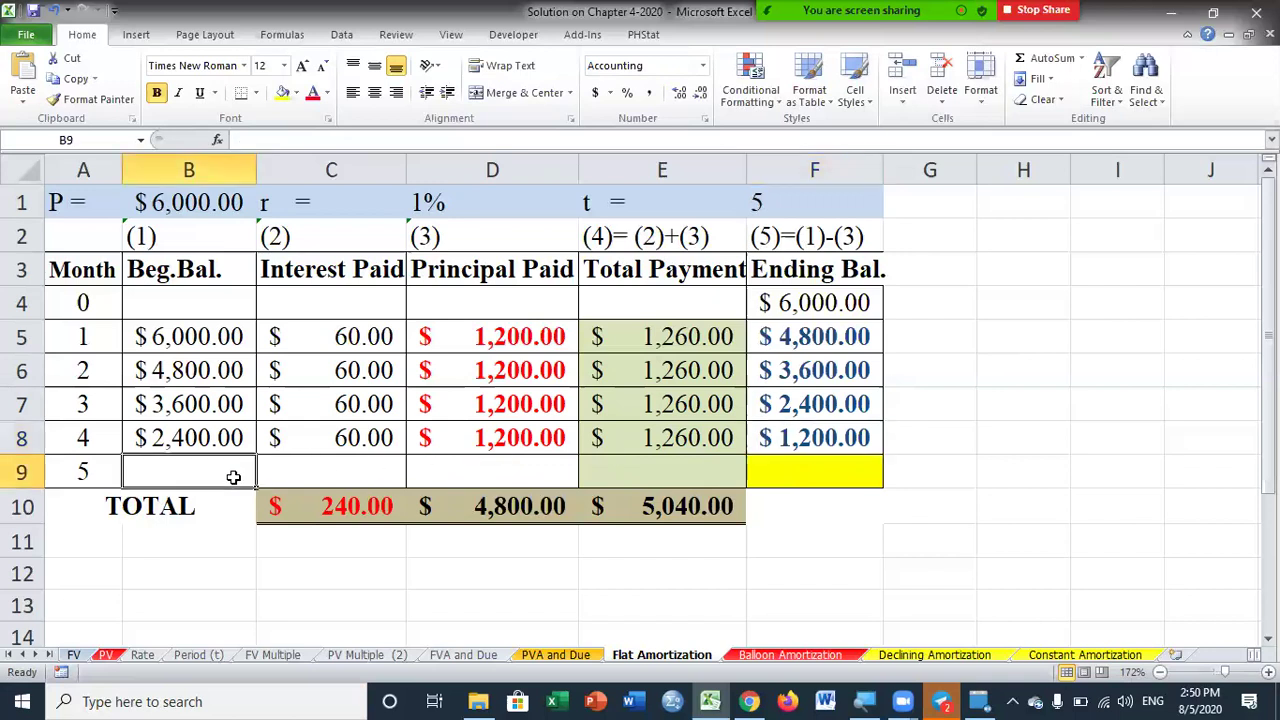
{"action": "type", "text": "="}
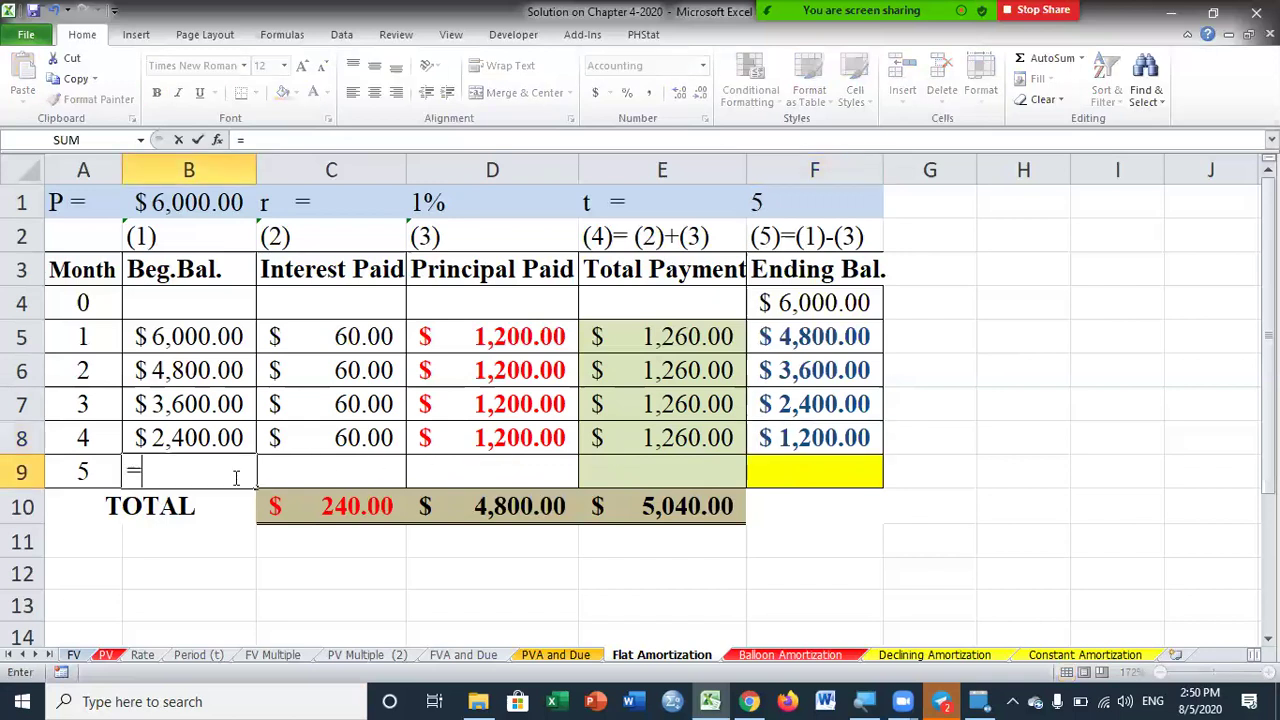
{"action": "left_click", "coordinate": [800, 438]}
{"action": "key", "text": "Return"}
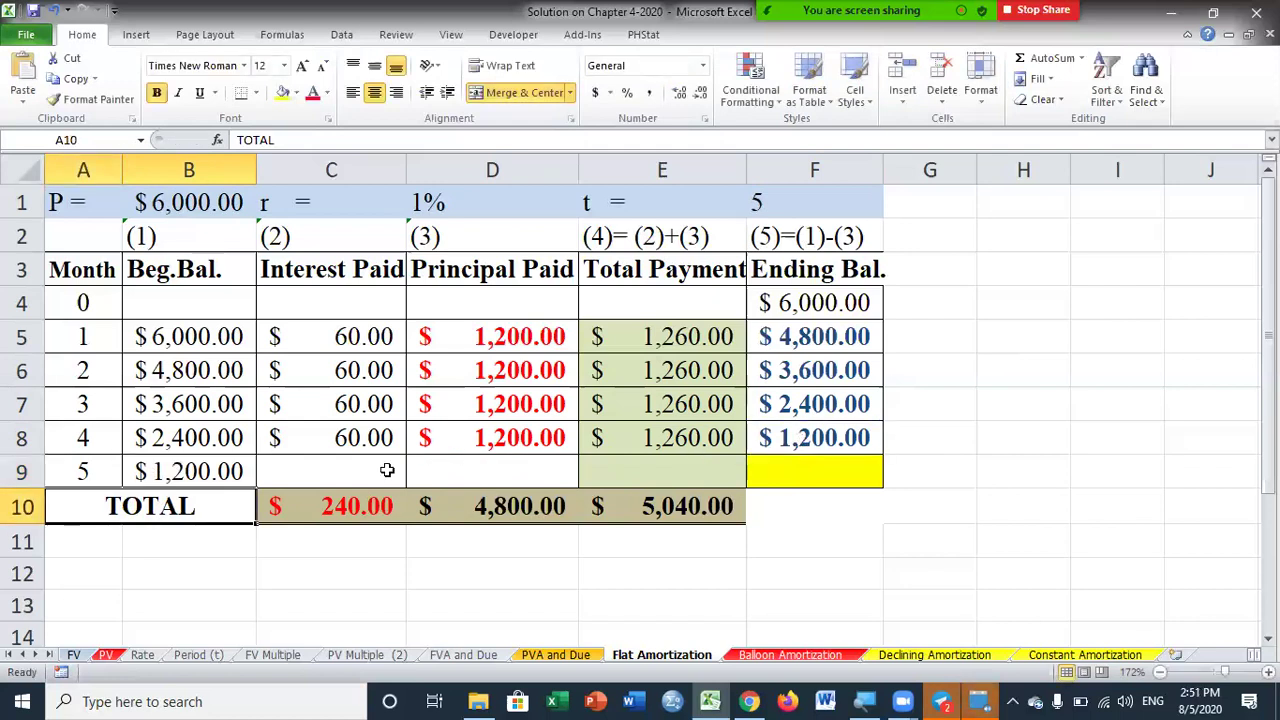
- Set the month 5 interest and principal paid equal to month 4's, entering =C8 in C9 and =D8 in D9
{"action": "left_click", "coordinate": [364, 473]}
{"action": "type", "text": "="}
{"action": "left_click", "coordinate": [372, 437]}
{"action": "key", "text": "Return"}
{"action": "left_click", "coordinate": [500, 471]}
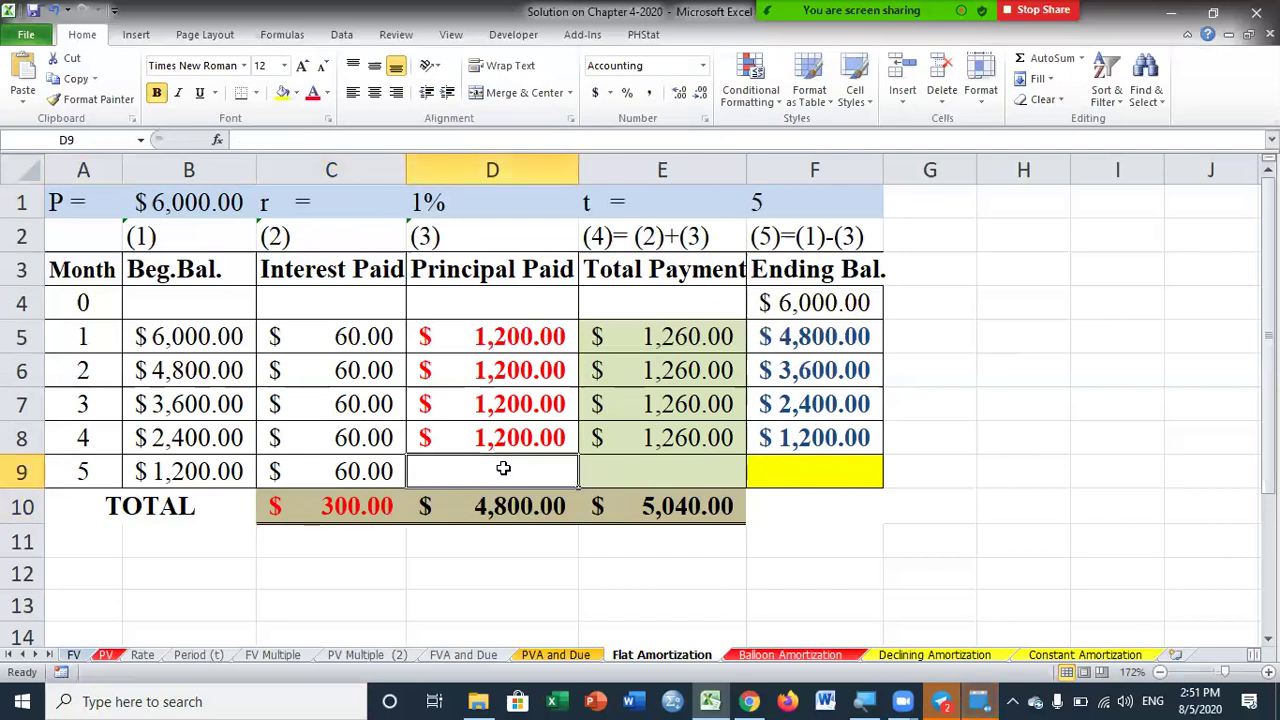
{"action": "type", "text": "="}
{"action": "left_click", "coordinate": [518, 440]}
{"action": "key", "text": "Return"}
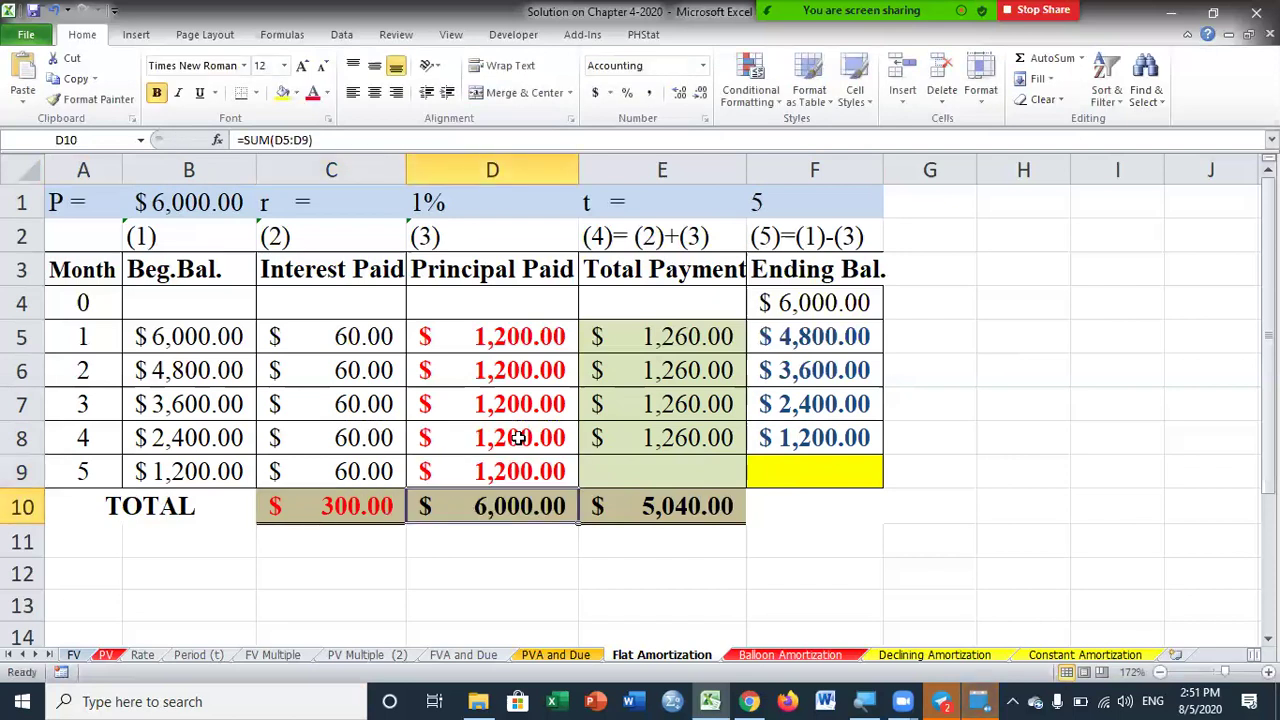
- Calculate the month 5 total payment in E9 with the formula =C9+D9
{"action": "left_click", "coordinate": [651, 467]}
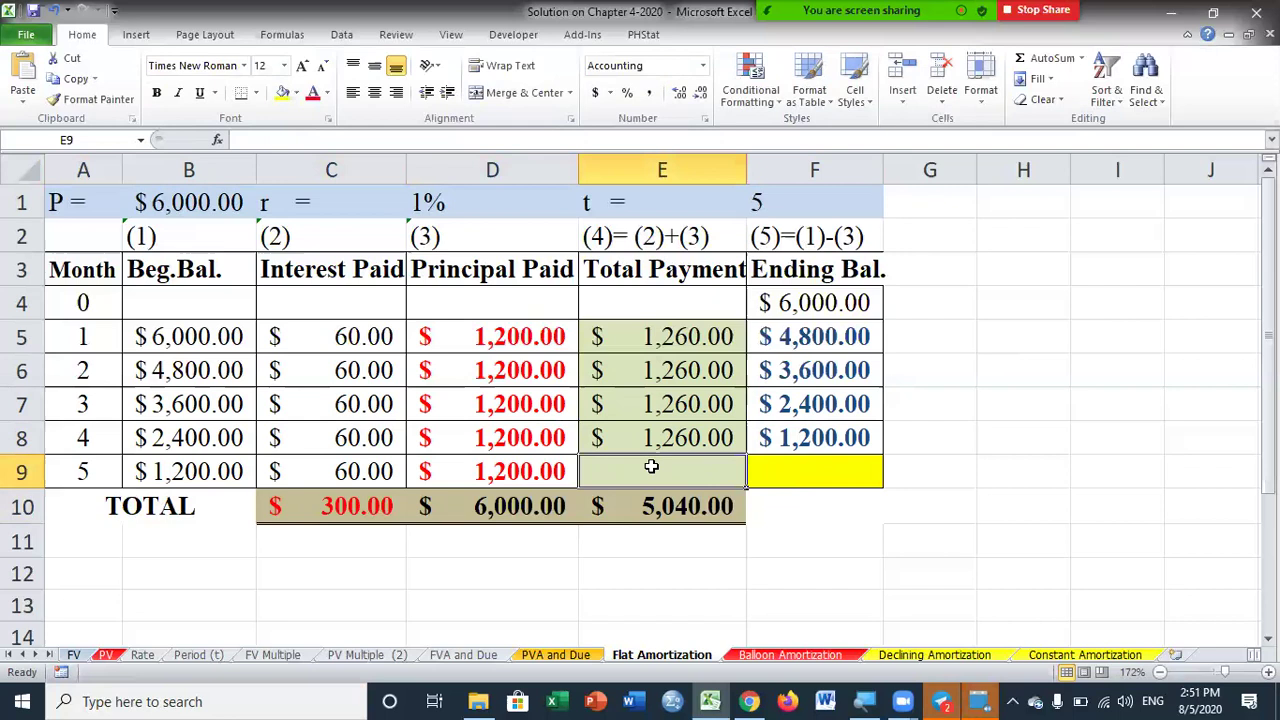
{"action": "type", "text": "="}
{"action": "left_click", "coordinate": [348, 474]}
{"action": "type", "text": "+"}
{"action": "left_click", "coordinate": [538, 468]}
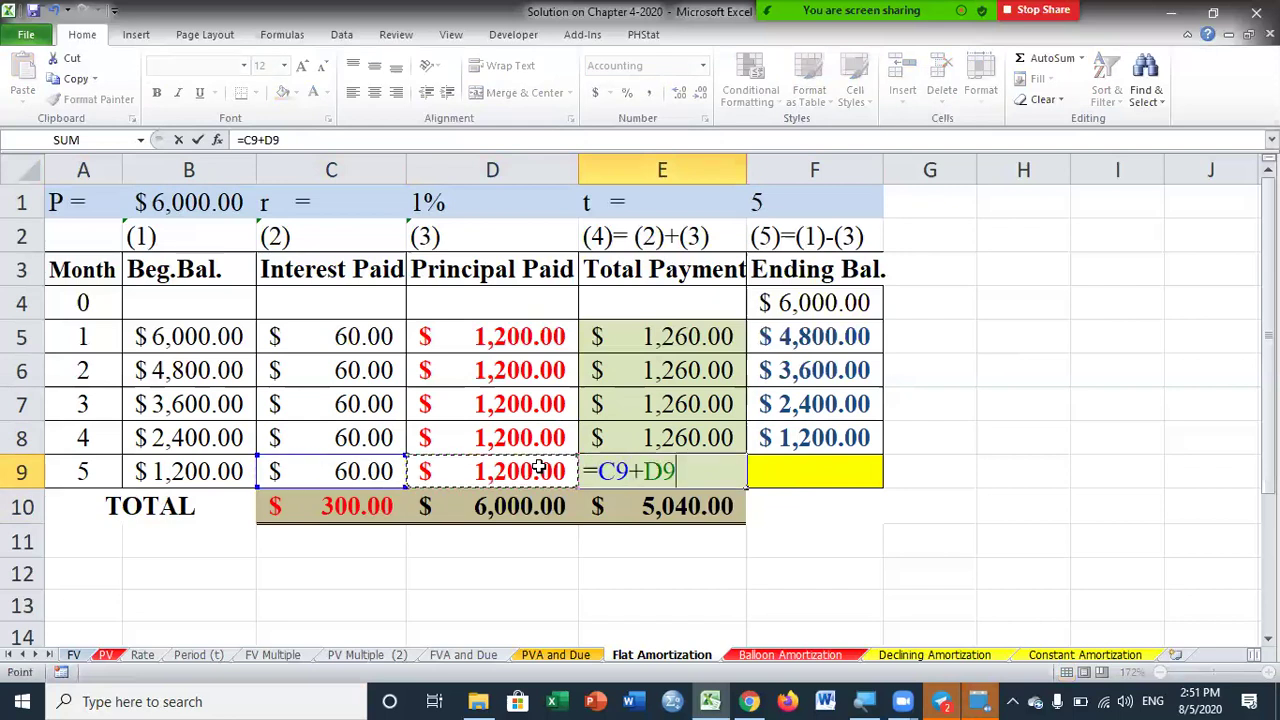
{"action": "key", "text": "Return"}
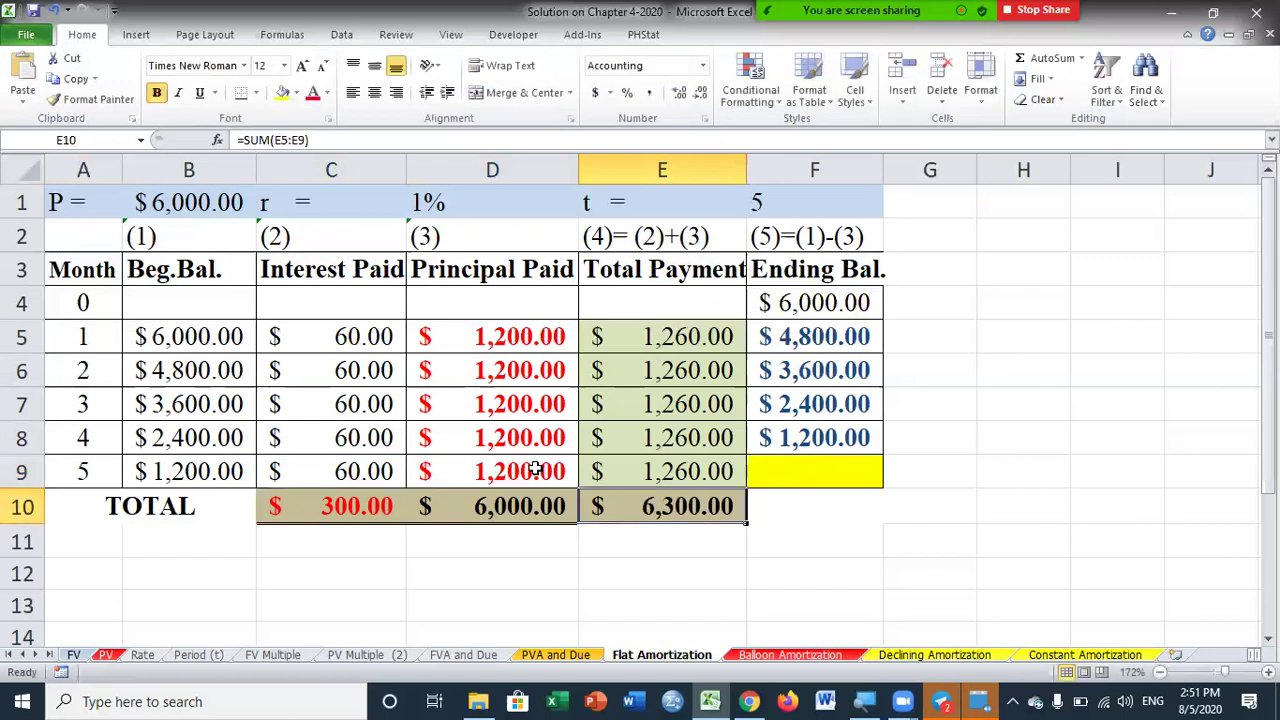
- Calculate the month 5 ending balance in F9 with the formula =B9-D9
{"action": "left_click", "coordinate": [814, 475]}
{"action": "type", "text": "="}
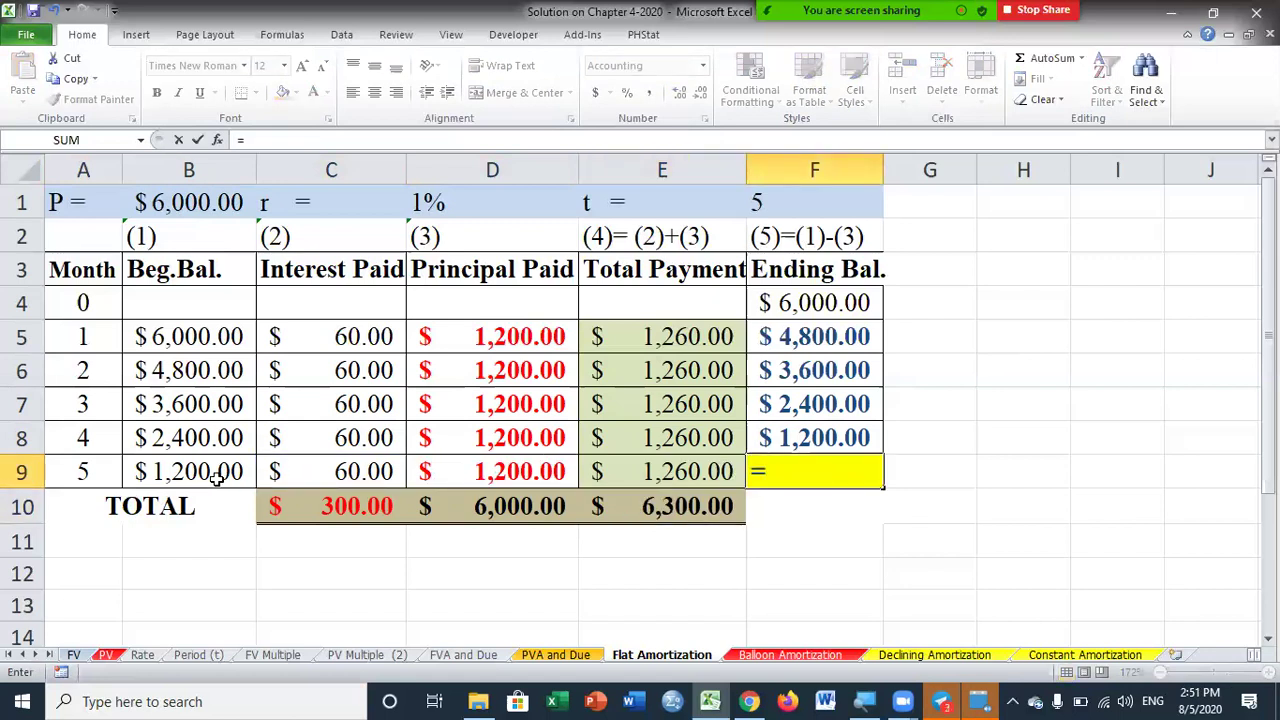
{"action": "left_click", "coordinate": [203, 476]}
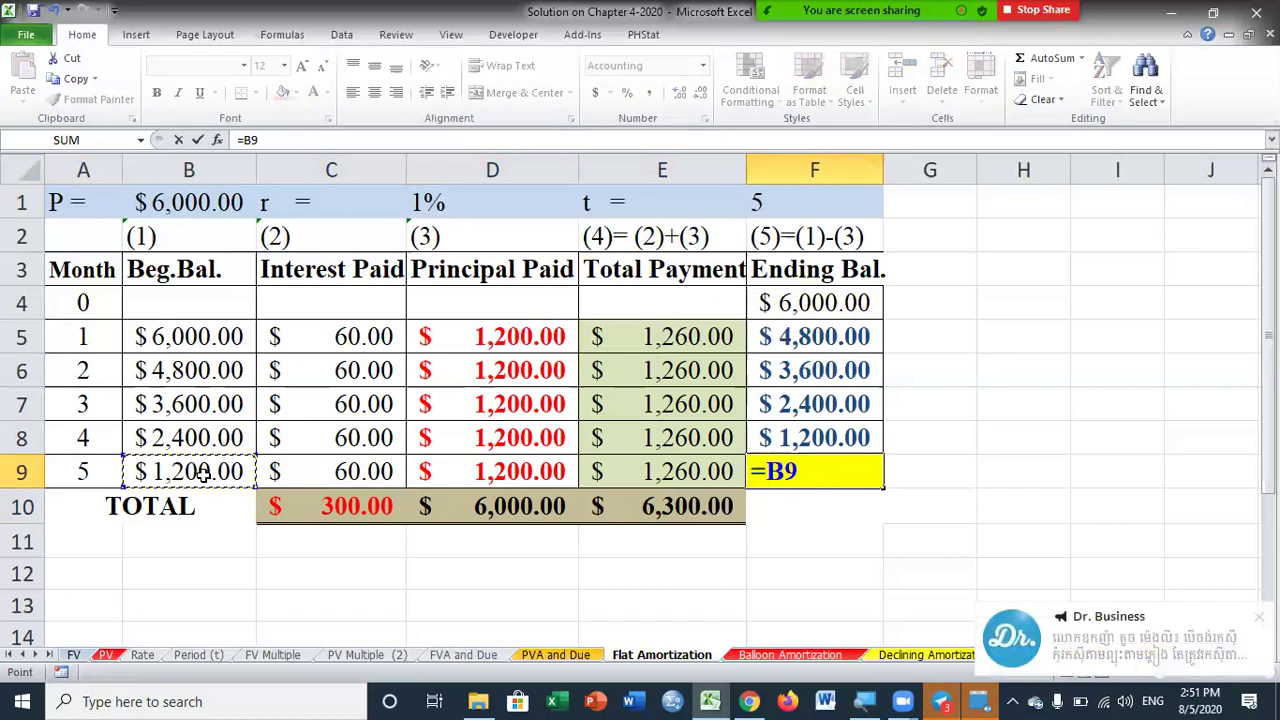
{"action": "type", "text": "-"}
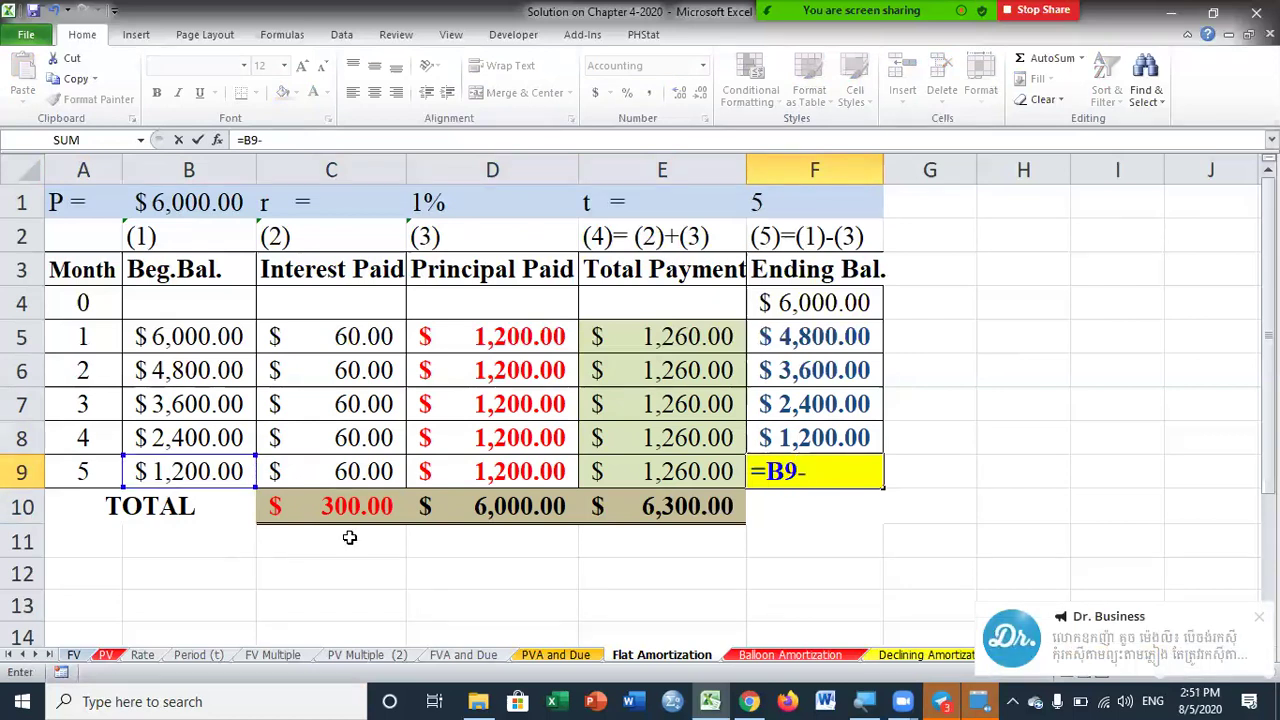
{"action": "left_click", "coordinate": [508, 466]}
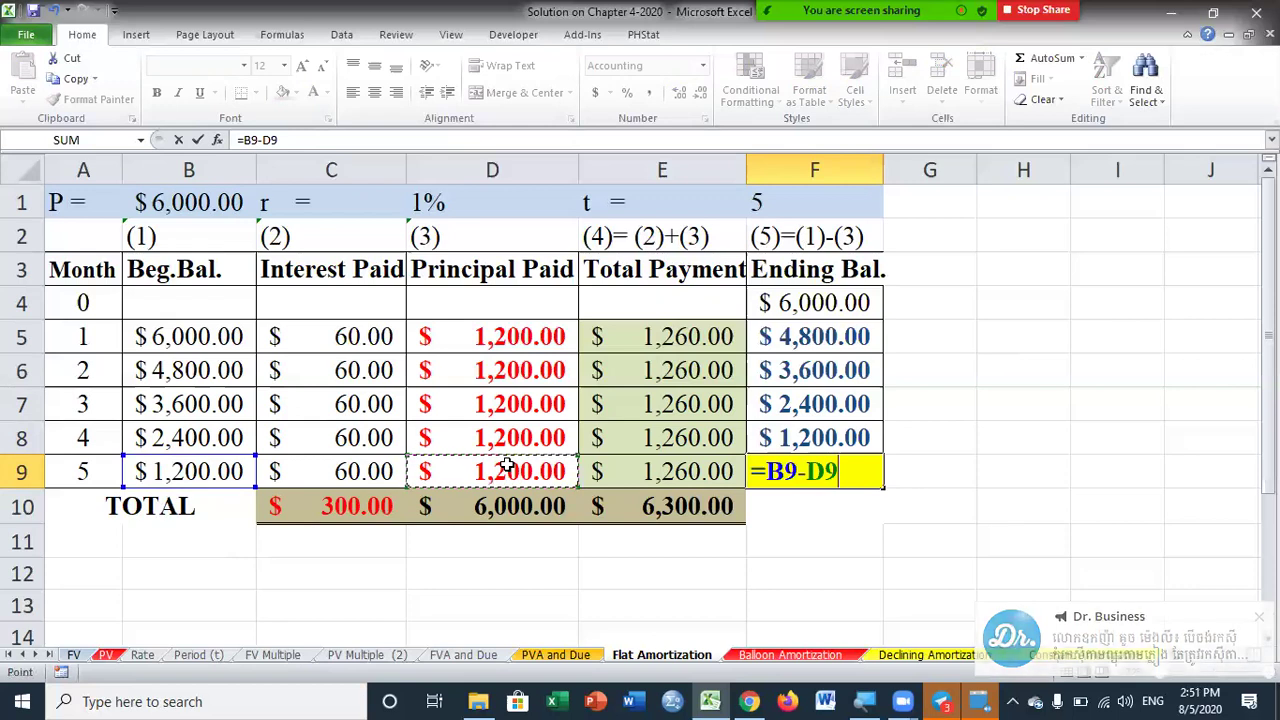
{"action": "key", "text": "Return"}
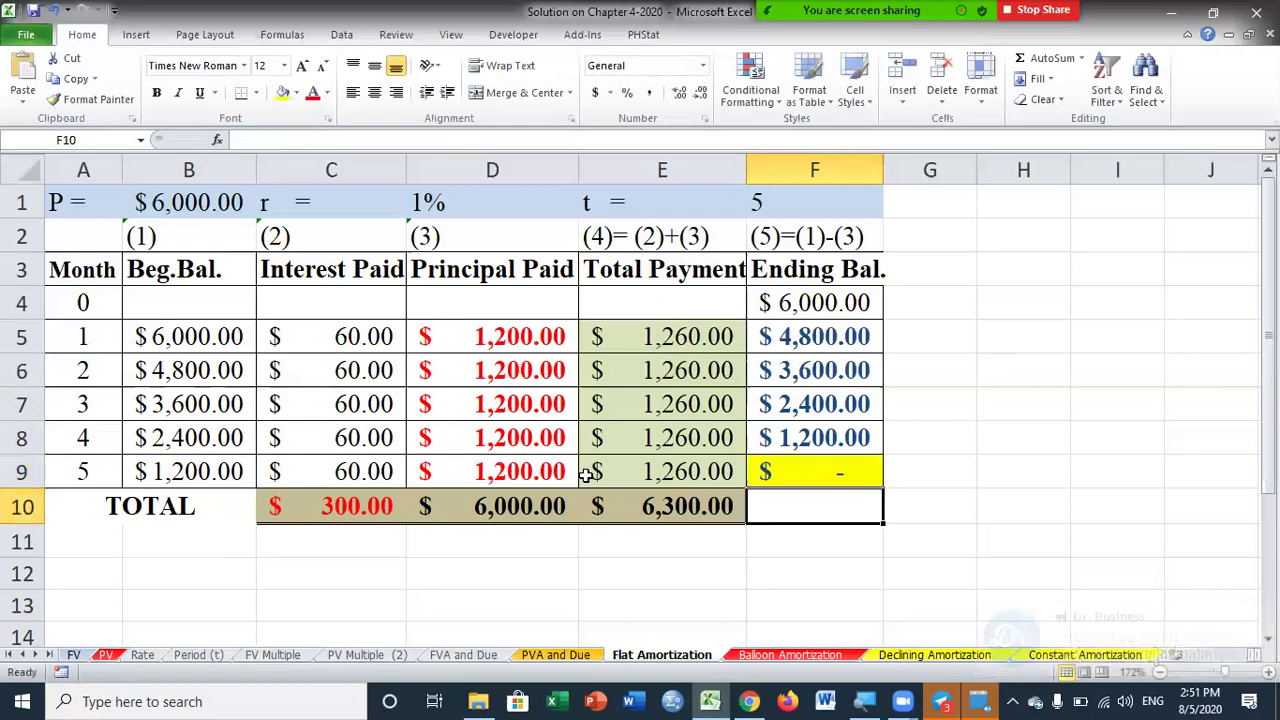
- Review the month 5 ending and beginning balances and the totals for interest, principal and payments in row 10
{"action": "left_click", "coordinate": [843, 463]}
{"action": "left_click", "coordinate": [206, 476]}
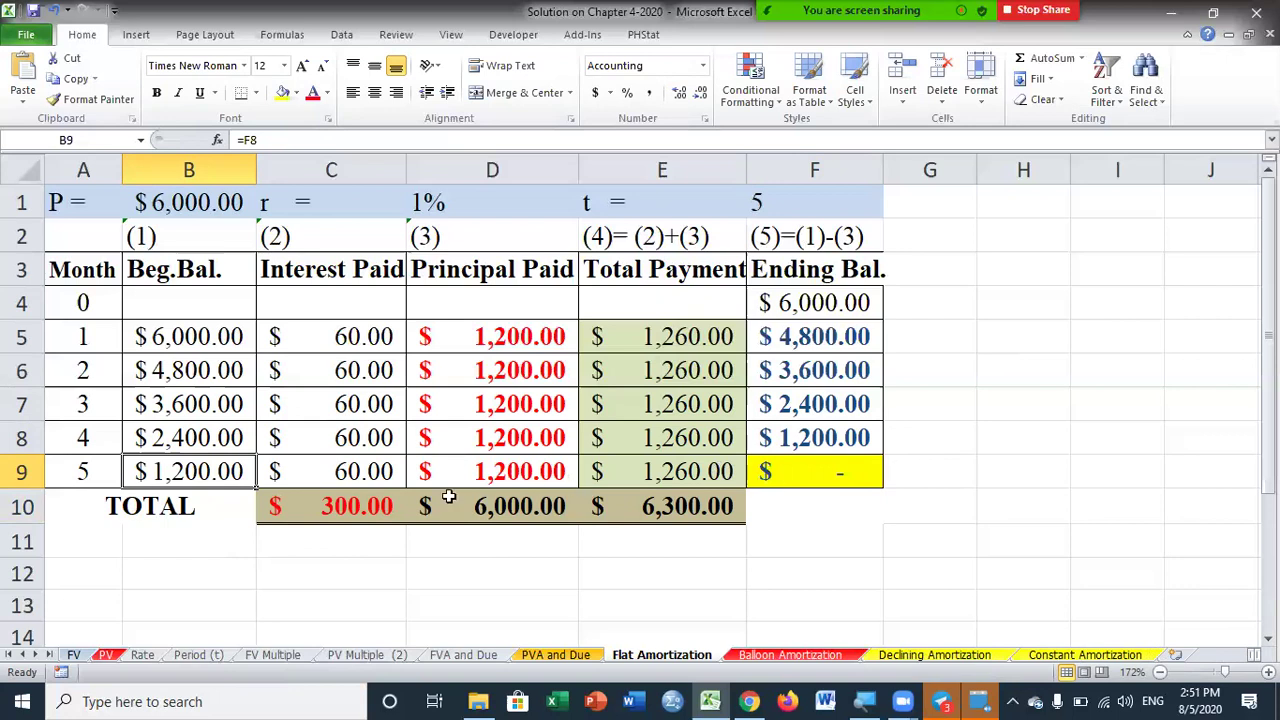
{"action": "left_click", "coordinate": [310, 510]}
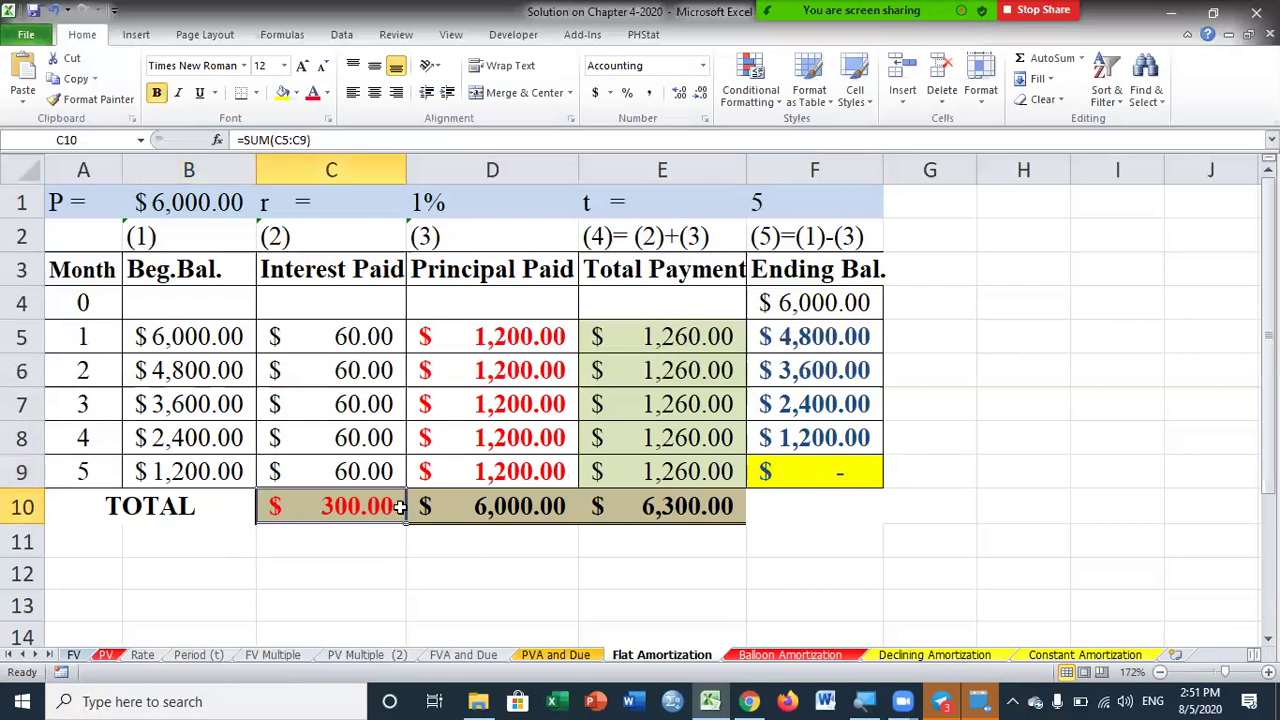
{"action": "left_click", "coordinate": [466, 502]}
{"action": "left_click", "coordinate": [658, 498]}
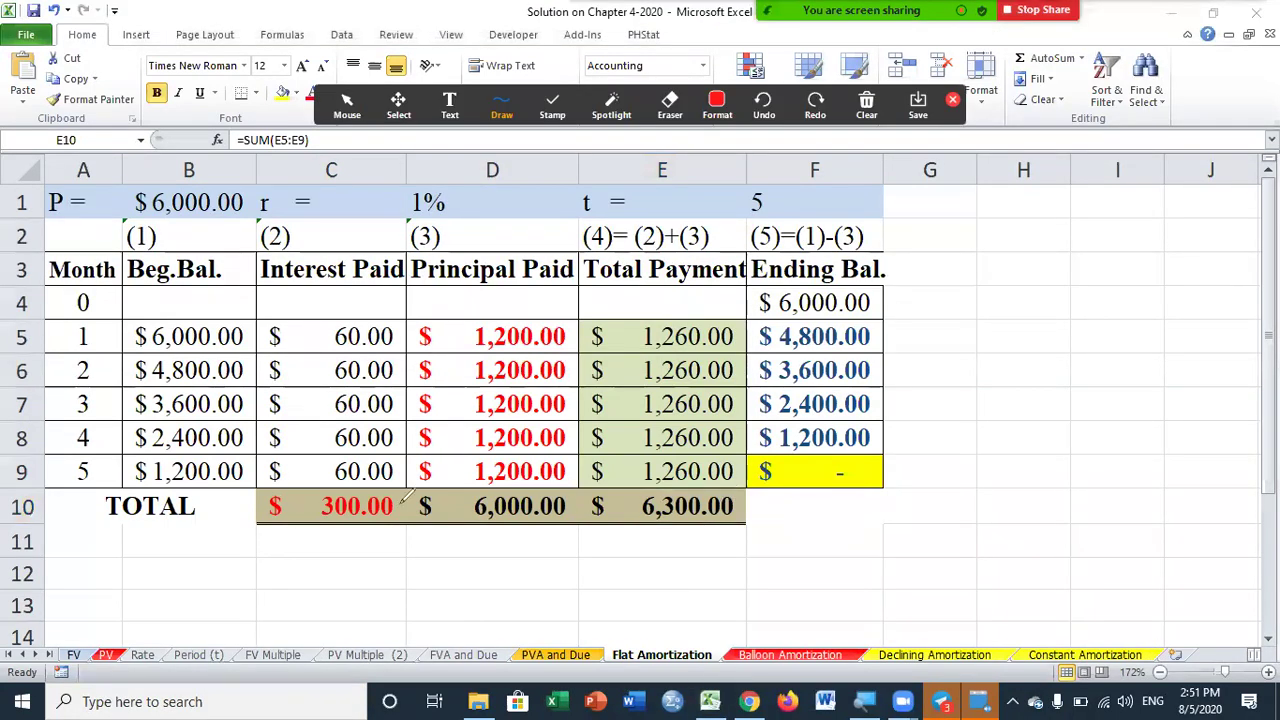
- Circle the interest, principal and payment totals in row 10 and the Flat Amortization sheet name, and clear the drawn marks
{"action": "mouse_move", "coordinate": [395, 482]}
{"action": "left_mouse_down"}
{"action": "mouse_move", "coordinate": [340, 476]}
{"action": "mouse_move", "coordinate": [323, 529]}
{"action": "mouse_move", "coordinate": [395, 515]}
{"action": "mouse_move", "coordinate": [412, 488]}
{"action": "left_mouse_up"}
{"action": "mouse_move", "coordinate": [588, 499]}
{"action": "left_mouse_down"}
{"action": "mouse_move", "coordinate": [530, 482]}
{"action": "mouse_move", "coordinate": [468, 500]}
{"action": "mouse_move", "coordinate": [515, 530]}
{"action": "mouse_move", "coordinate": [575, 507]}
{"action": "left_mouse_up"}
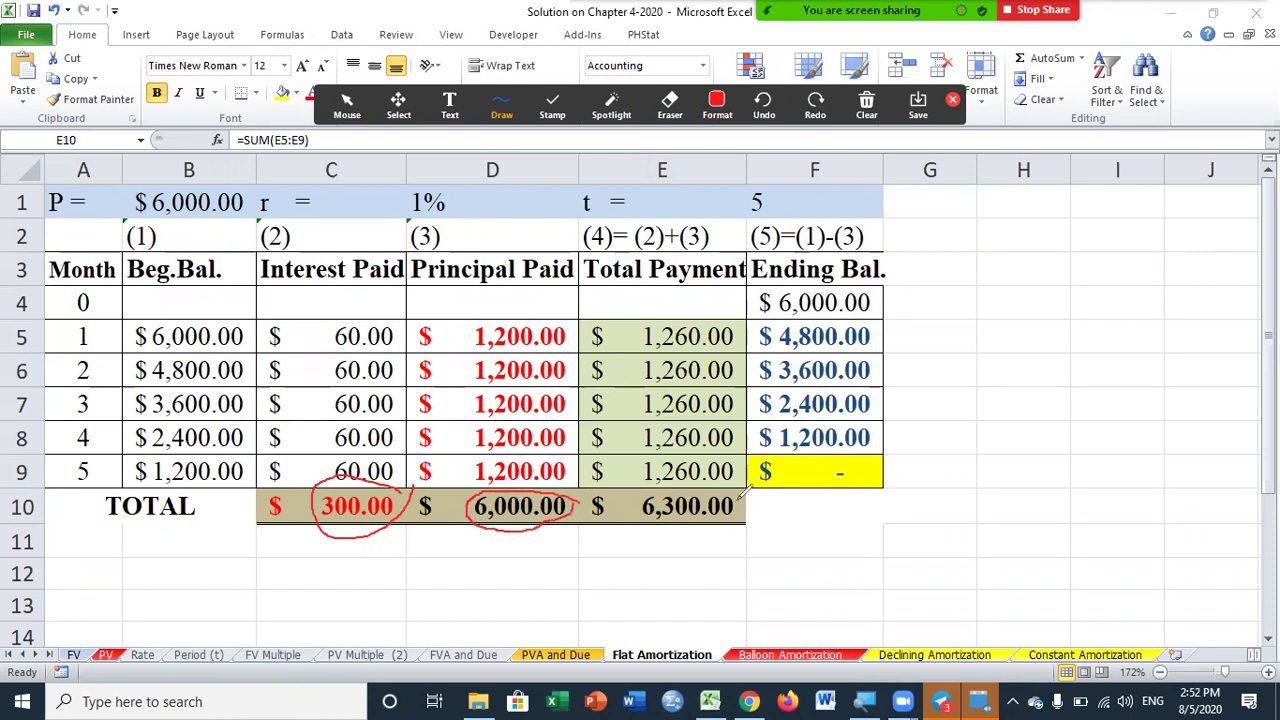
{"action": "mouse_move", "coordinate": [720, 482]}
{"action": "left_mouse_down"}
{"action": "mouse_move", "coordinate": [645, 474]}
{"action": "mouse_move", "coordinate": [645, 530]}
{"action": "mouse_move", "coordinate": [712, 528]}
{"action": "mouse_move", "coordinate": [748, 484]}
{"action": "left_mouse_up"}
{"action": "mouse_move", "coordinate": [698, 630]}
{"action": "left_mouse_down"}
{"action": "mouse_move", "coordinate": [636, 617]}
{"action": "mouse_move", "coordinate": [607, 648]}
{"action": "mouse_move", "coordinate": [650, 674]}
{"action": "mouse_move", "coordinate": [712, 668]}
{"action": "mouse_move", "coordinate": [738, 630]}
{"action": "mouse_move", "coordinate": [706, 614]}
{"action": "left_mouse_up"}
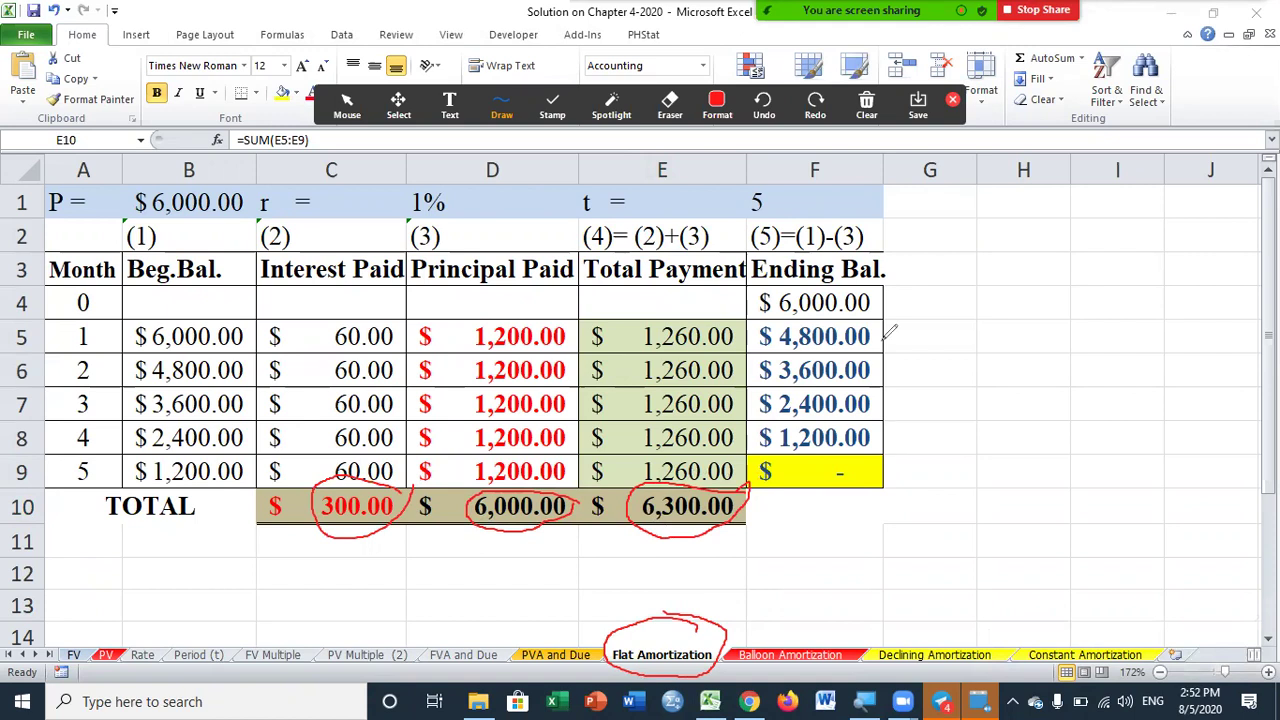
{"action": "left_click", "coordinate": [866, 106]}
{"action": "left_click", "coordinate": [900, 134]}
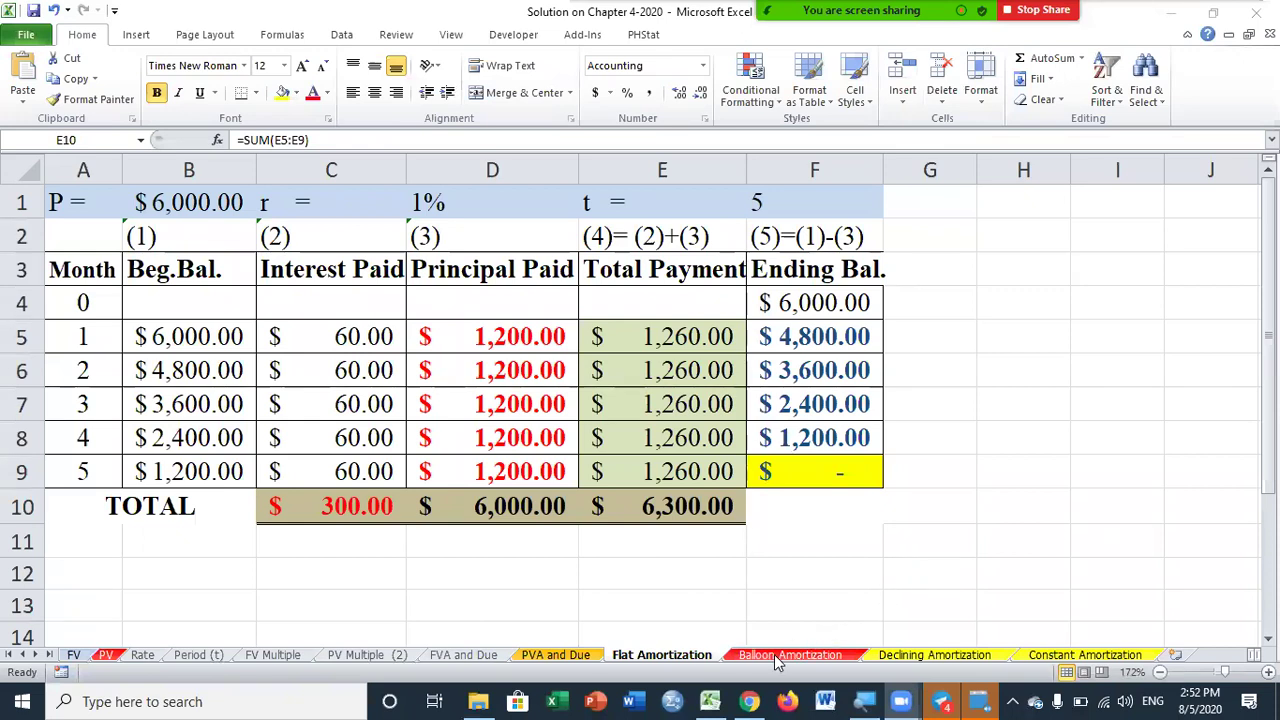
- Open the Balloon Amortization sheet and deselect the empty schedule range
{"action": "left_click", "coordinate": [908, 500]}
{"action": "left_click", "coordinate": [820, 340]}
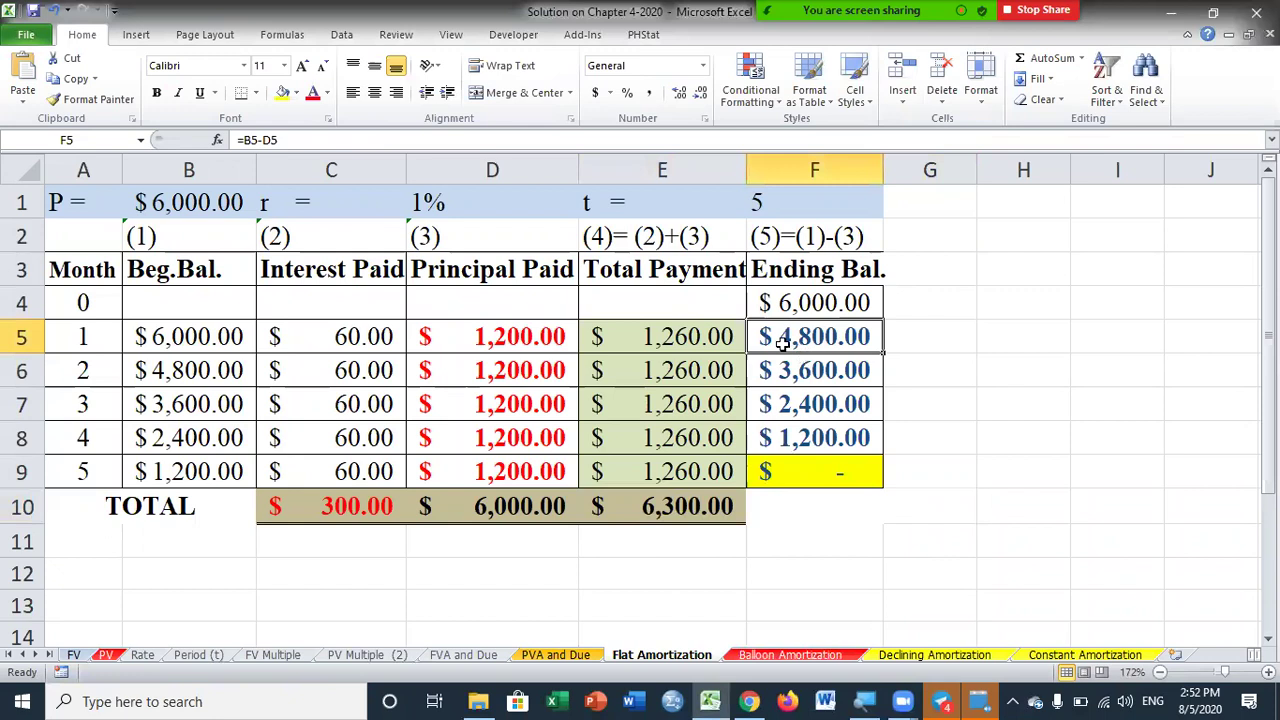
{"action": "left_click", "coordinate": [778, 655]}
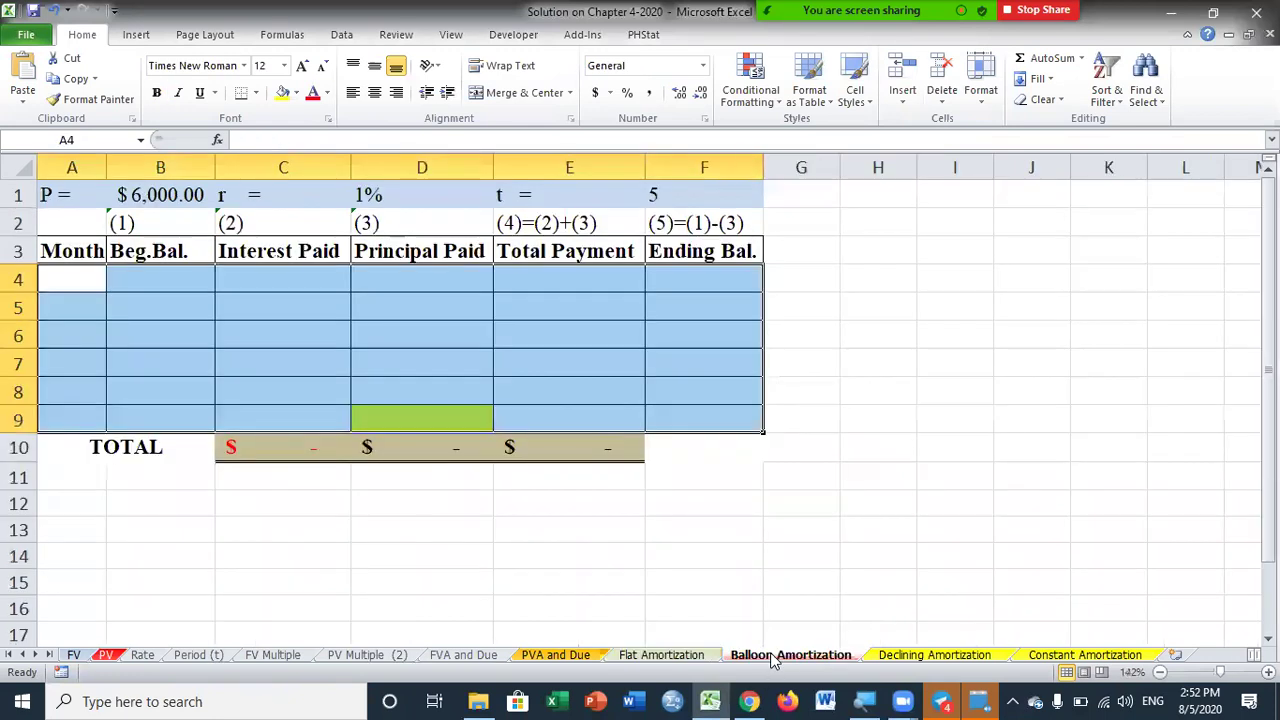
{"action": "left_click", "coordinate": [853, 449]}
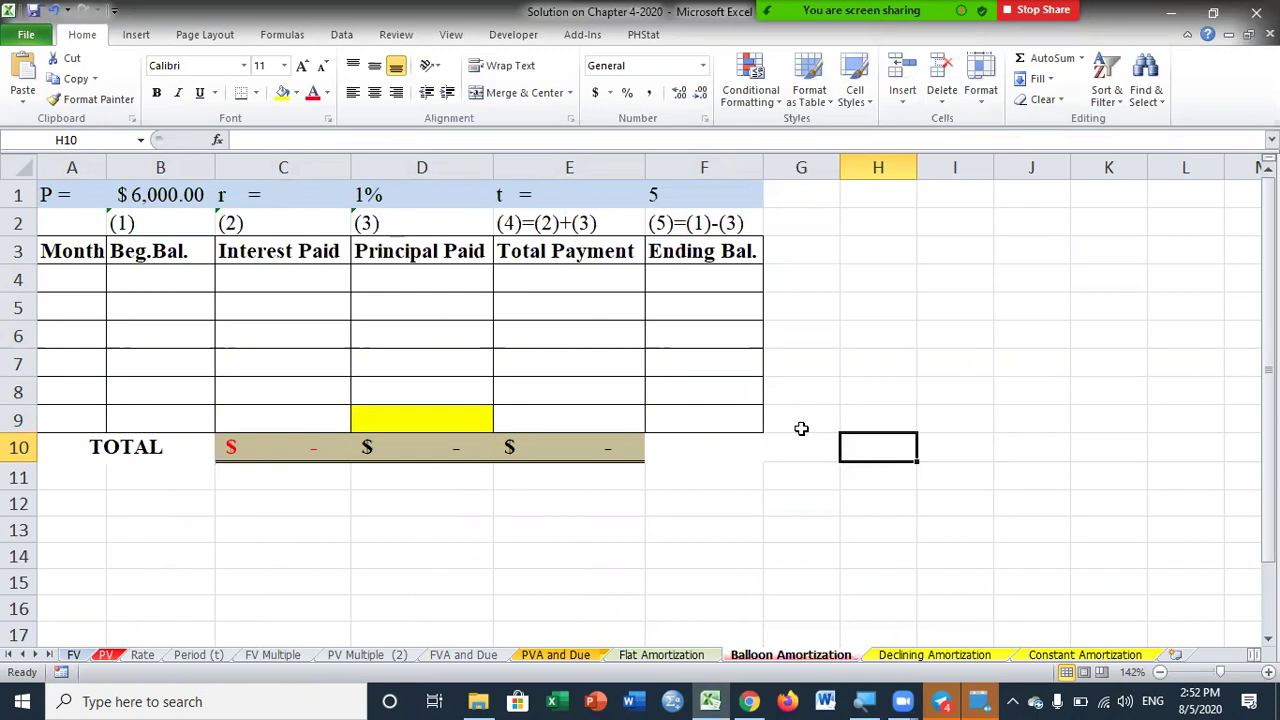
- Fill the Month column A4:A9 with 0 through 5 and center the numbers
{"action": "left_click", "coordinate": [51, 279]}
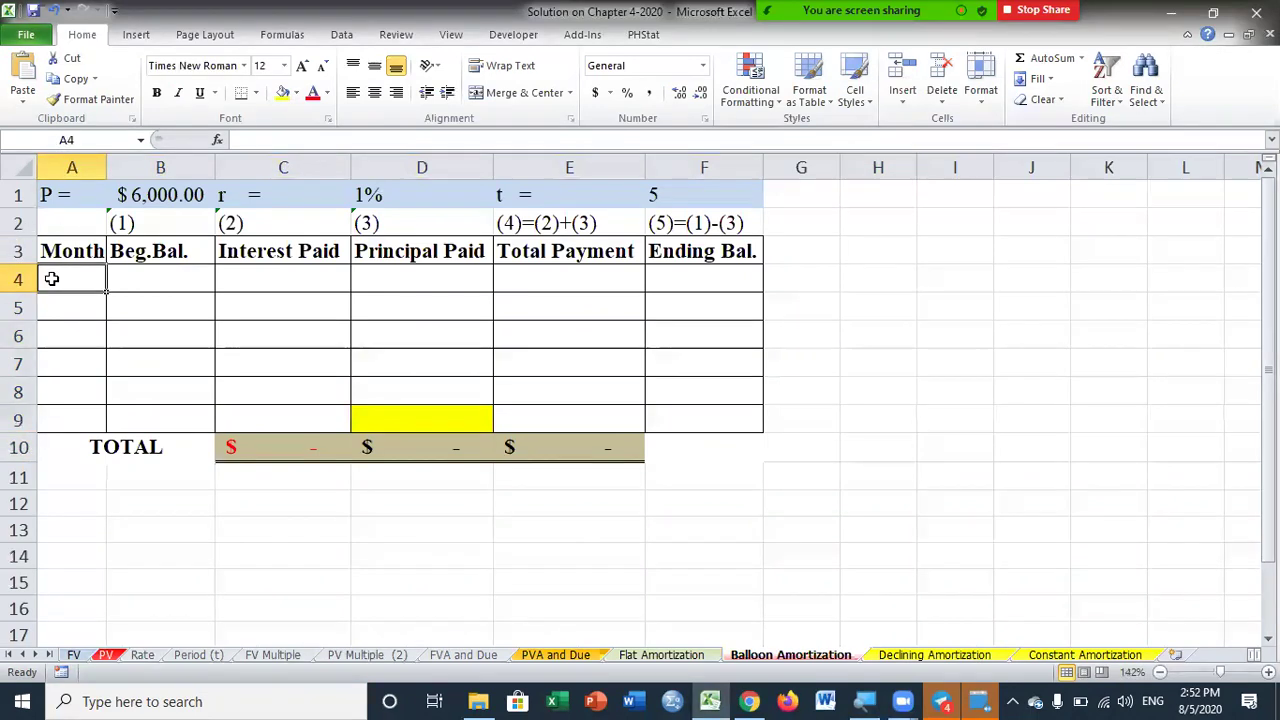
{"action": "type", "text": "0"}
{"action": "left_click", "coordinate": [47, 303]}
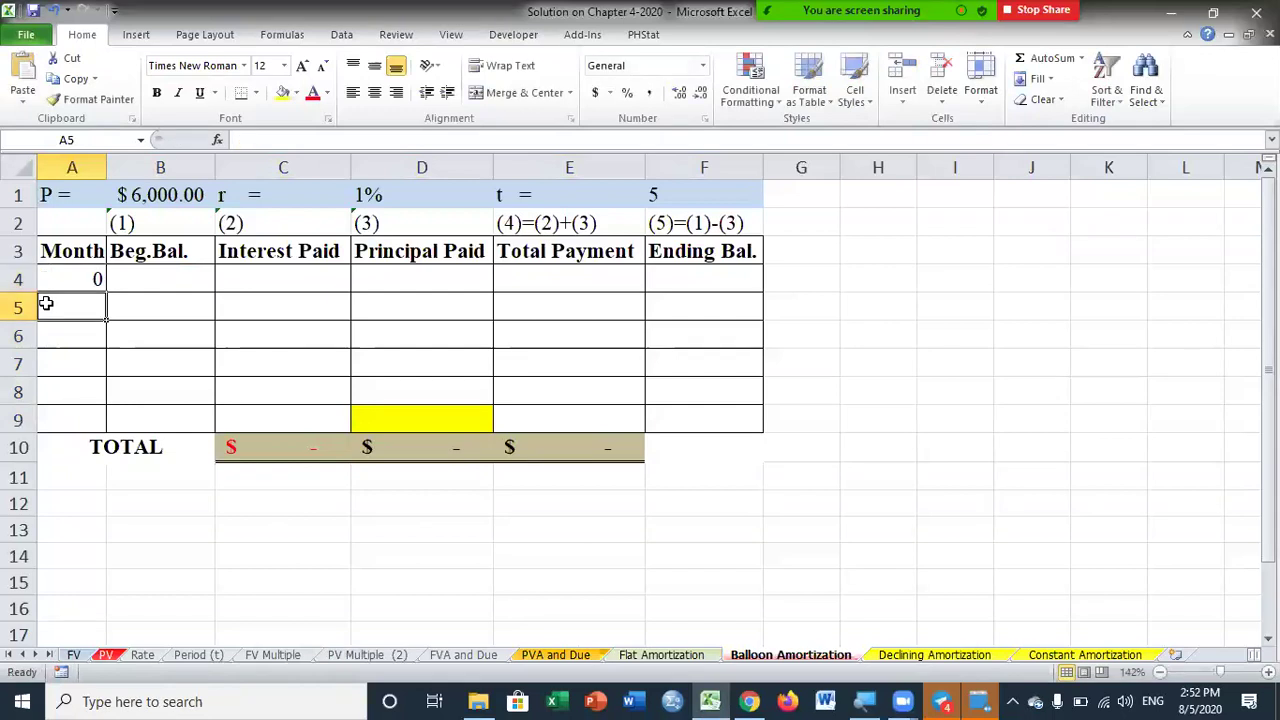
{"action": "type", "text": "1"}
{"action": "left_click", "coordinate": [46, 334]}
{"action": "left_click_drag", "start_coordinate": [72, 279], "coordinate": [114, 420]}
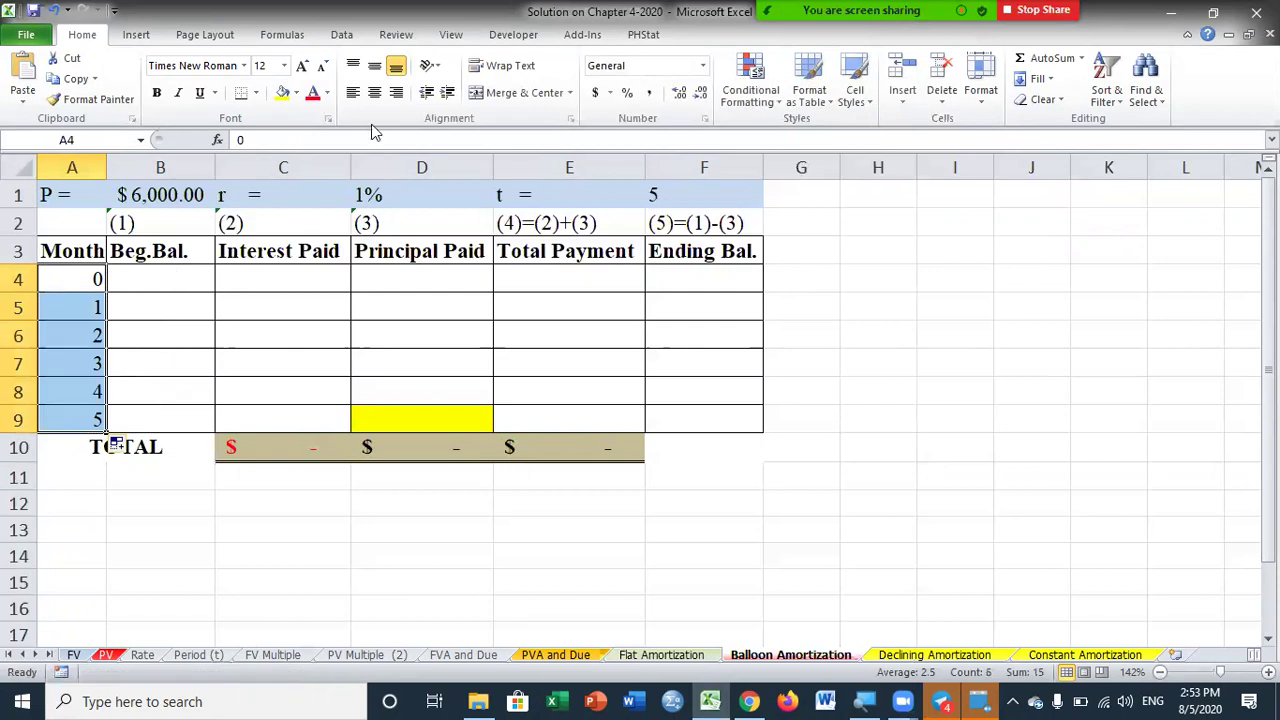
{"action": "left_click", "coordinate": [375, 92]}
{"action": "left_click", "coordinate": [279, 289]}
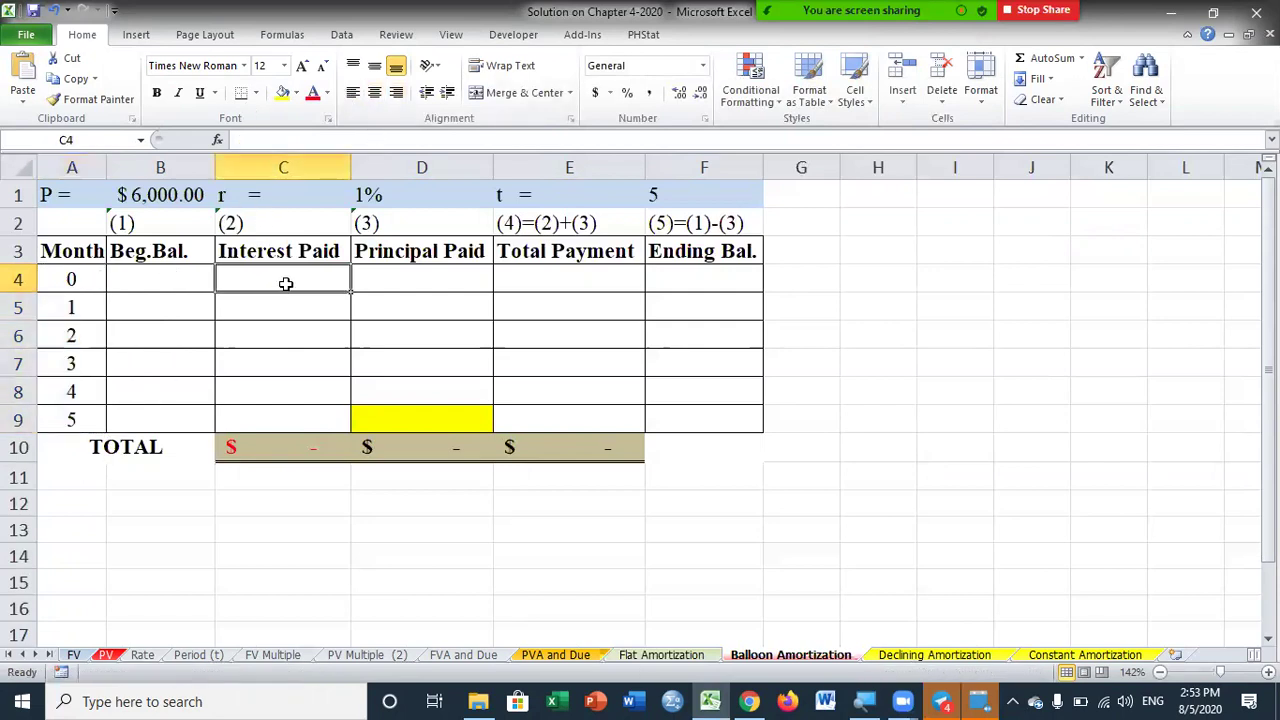
- Set the month 0 ending balance in F4 to the loan principal with the formula =B1
{"action": "left_click", "coordinate": [688, 284]}
{"action": "type", "text": "="}
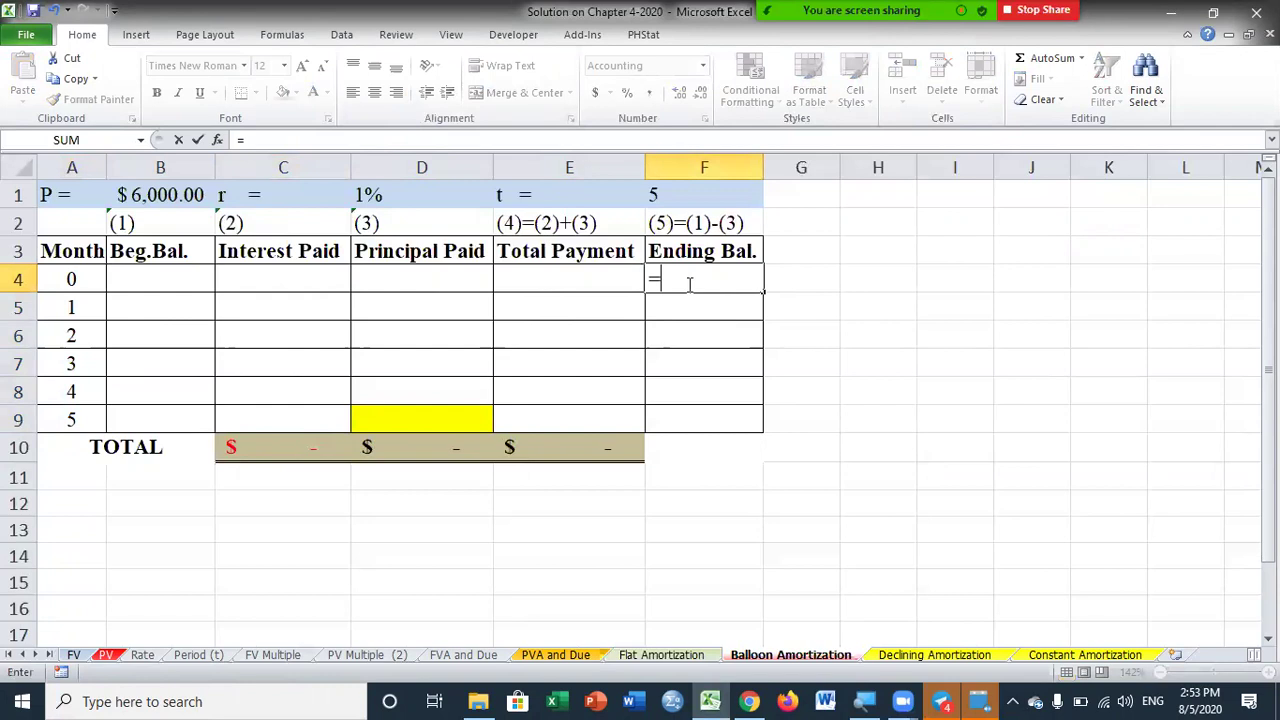
{"action": "left_click", "coordinate": [180, 195]}
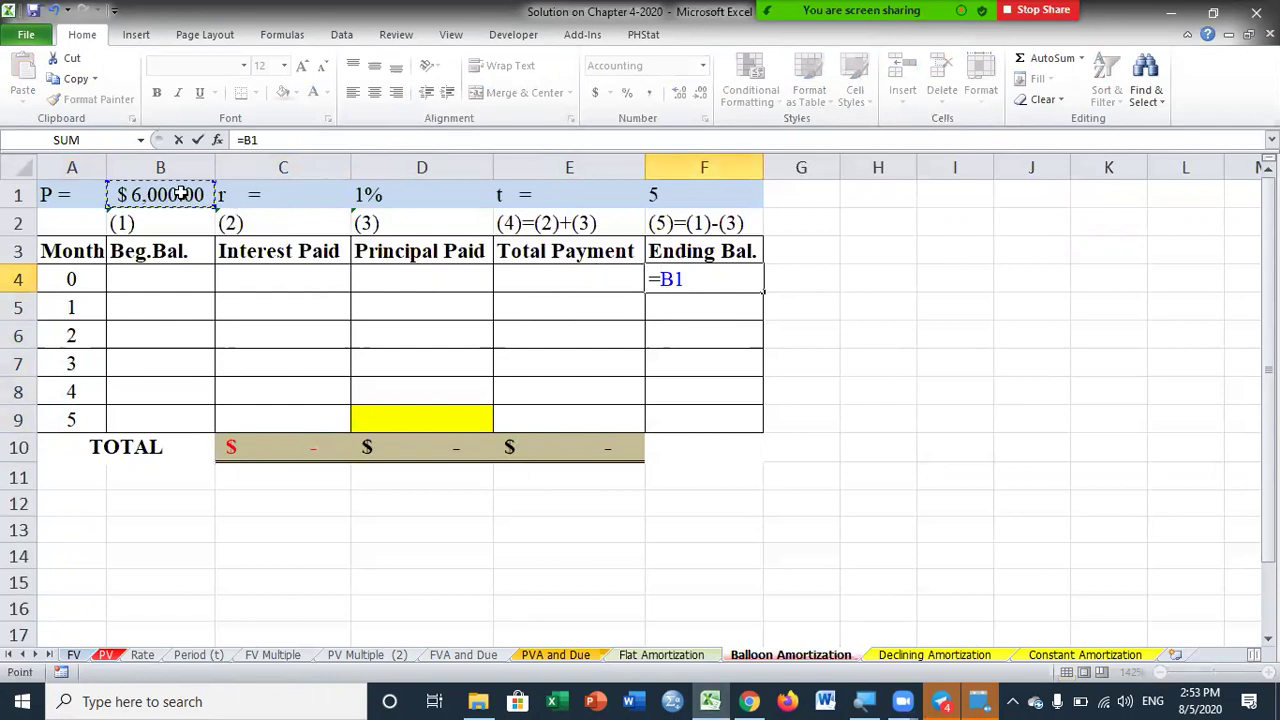
{"action": "key", "text": "Return"}
{"action": "left_click", "coordinate": [704, 281]}
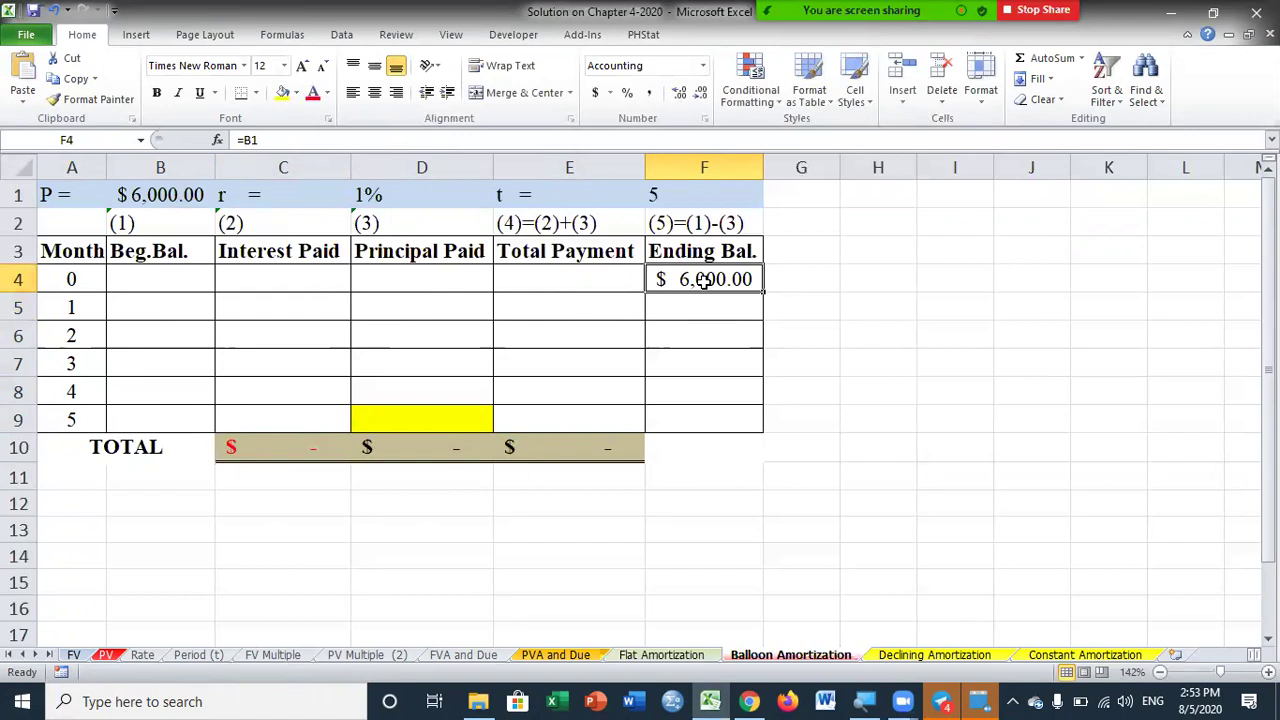
- Set the month 1 beginning balance in B5 to the month 0 ending balance with =F4
{"action": "left_click", "coordinate": [150, 318]}
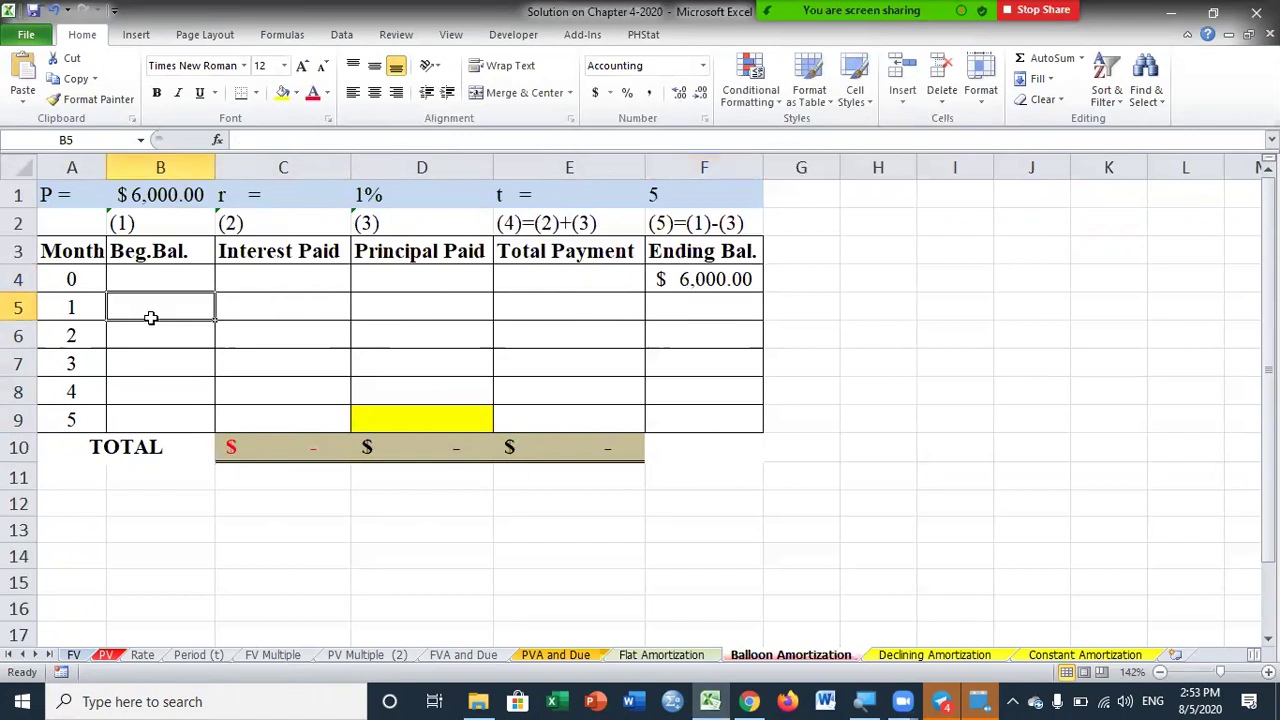
{"action": "type", "text": "="}
{"action": "left_click", "coordinate": [692, 282]}
{"action": "key", "text": "Return"}
- Calculate the month 1 interest paid in C5 with the formula =B5*D1
{"action": "left_click", "coordinate": [308, 314]}
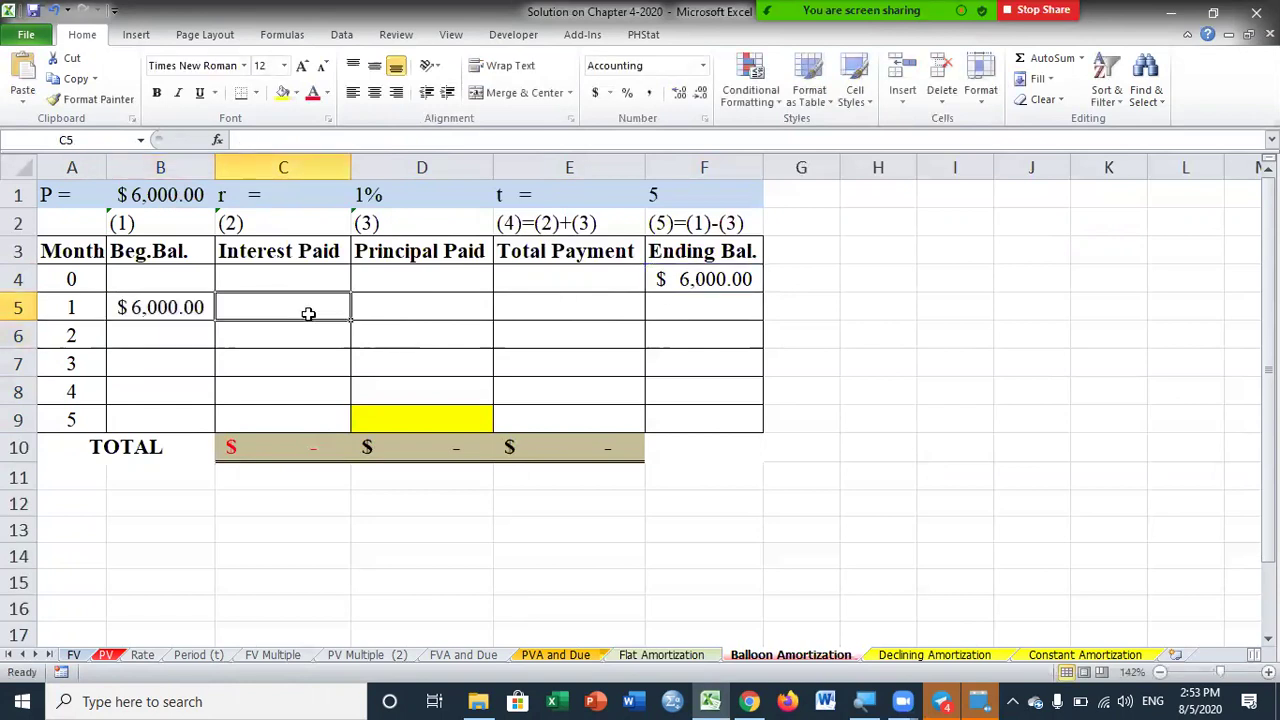
{"action": "type", "text": "="}
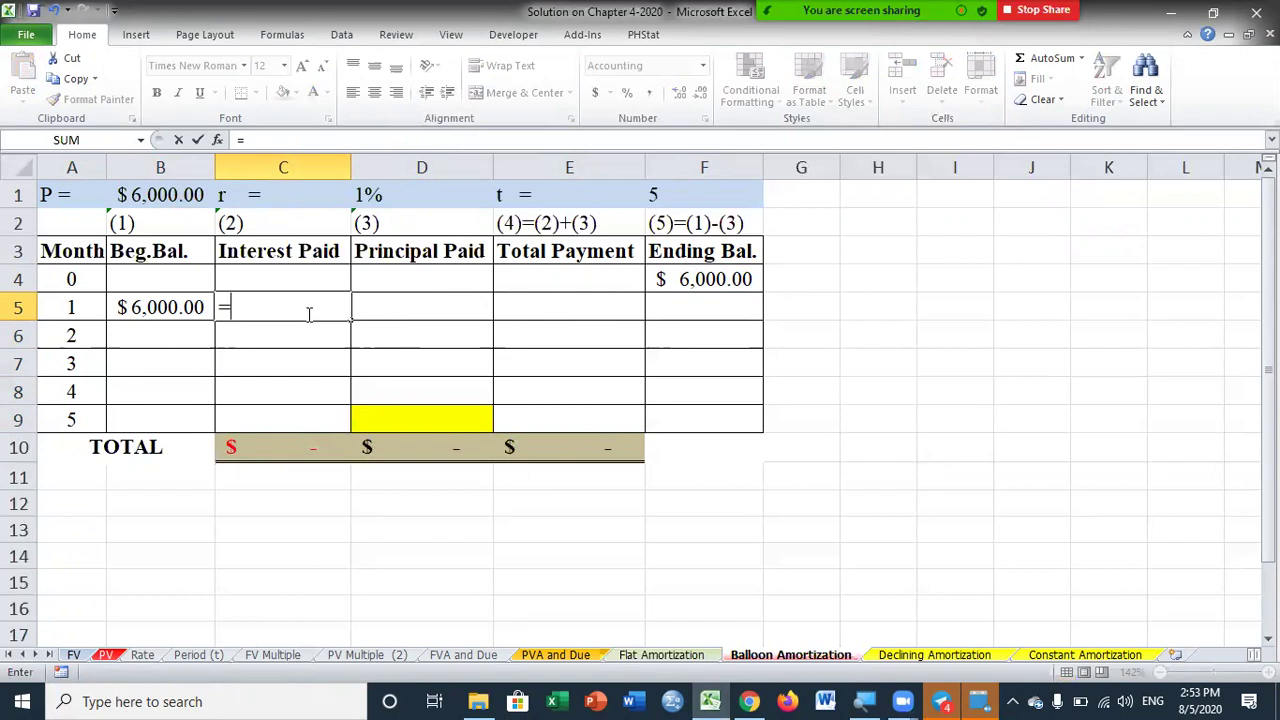
{"action": "left_click", "coordinate": [164, 307]}
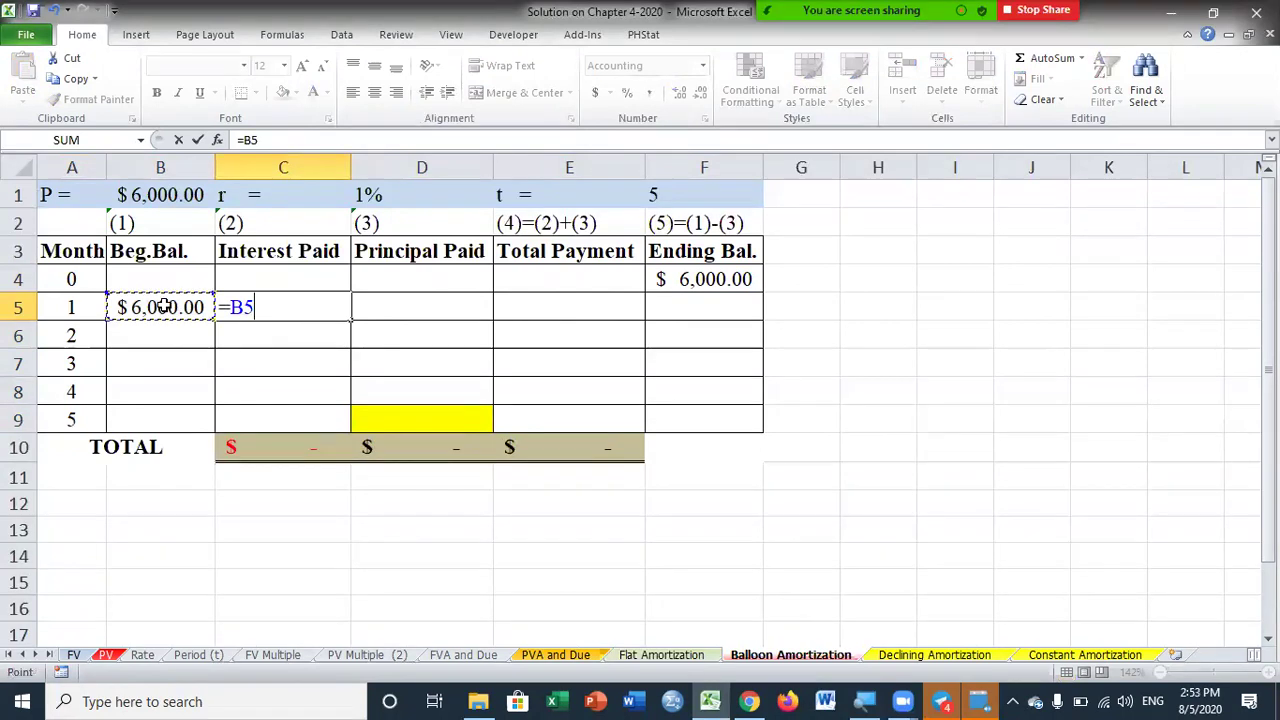
{"action": "type", "text": "*"}
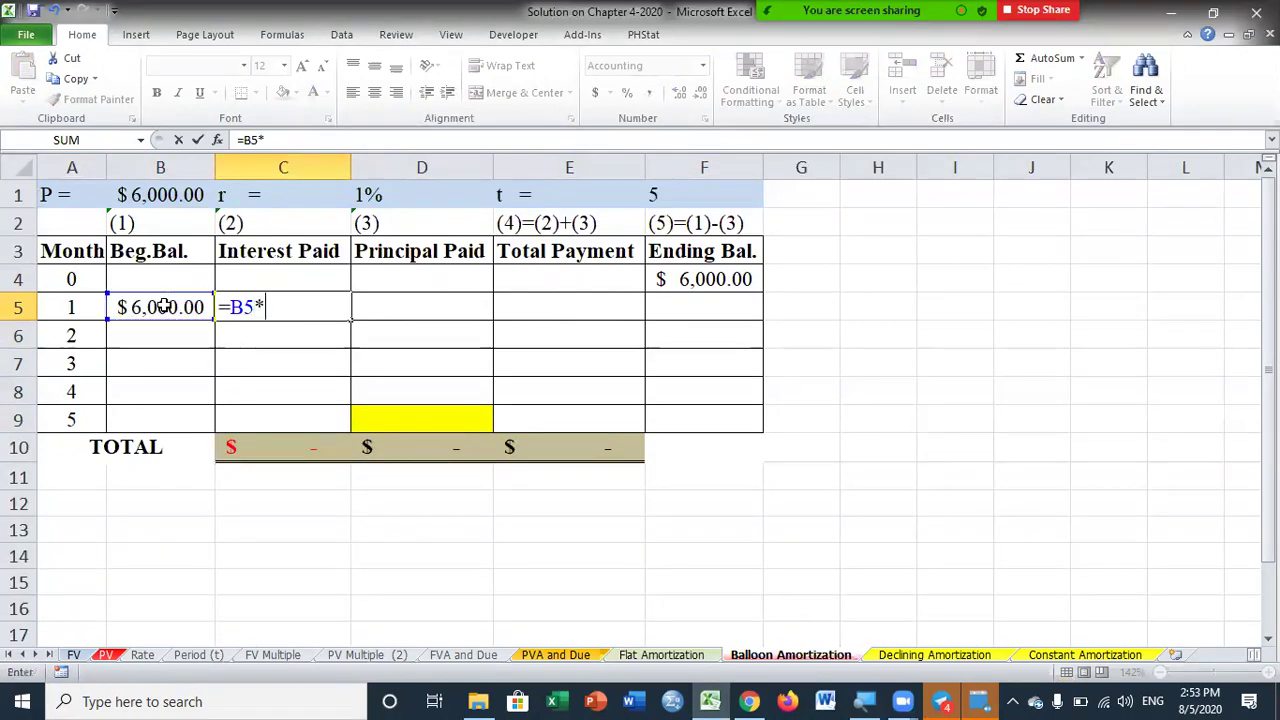
{"action": "left_click", "coordinate": [396, 190]}
{"action": "key", "text": "Return"}
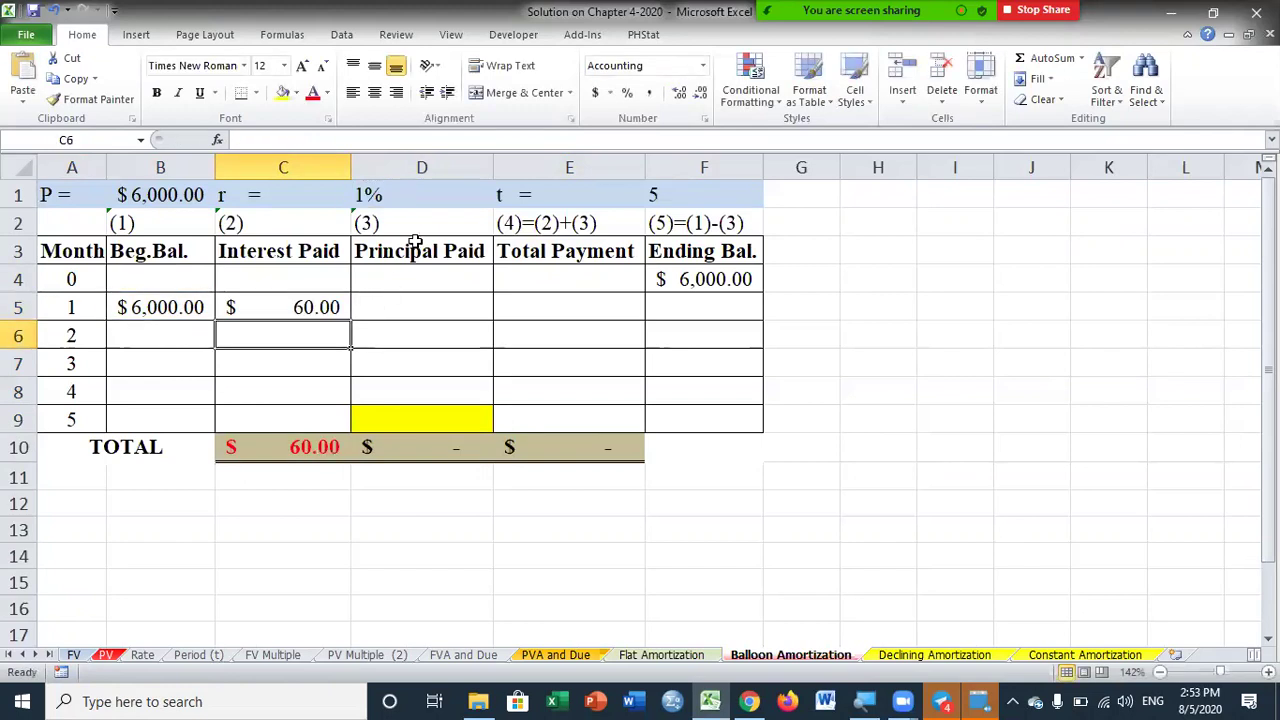
- Enter 0 as the month 1 principal paid in D5 and calculate the total payment in E5 with =C5+D5
{"action": "left_click", "coordinate": [402, 300]}
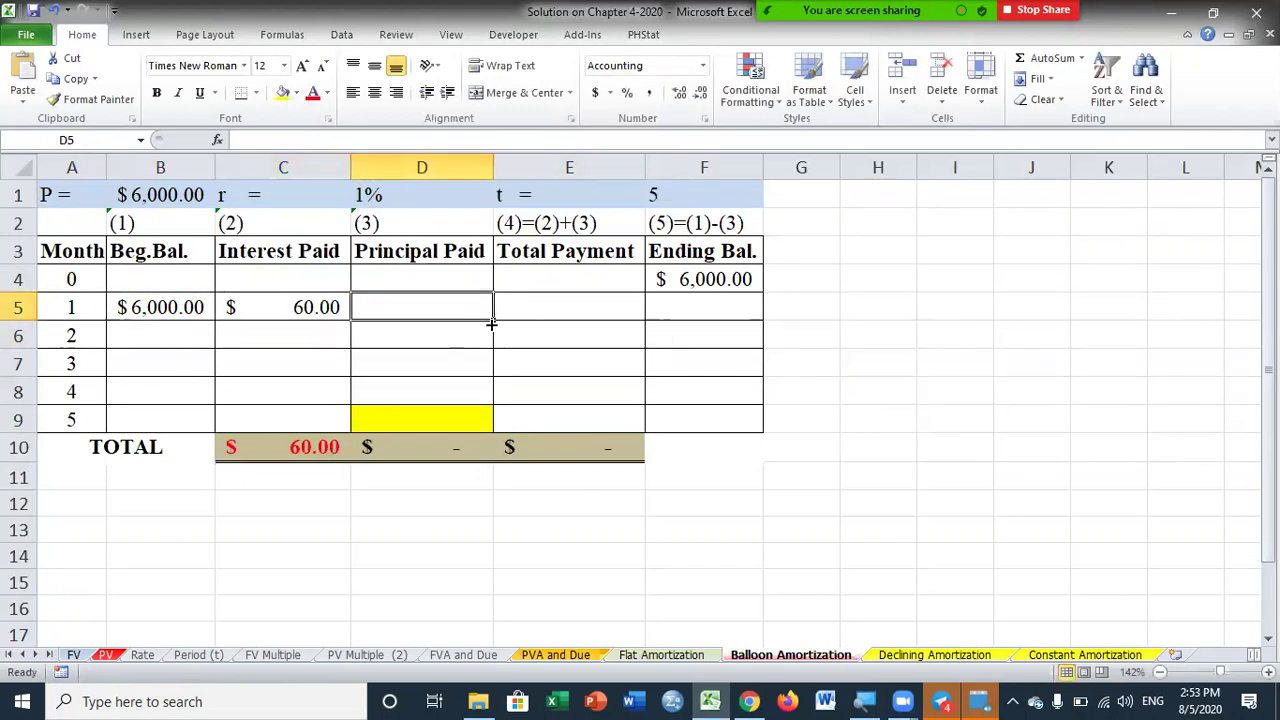
{"action": "type", "text": "0"}
{"action": "left_click", "coordinate": [560, 310]}
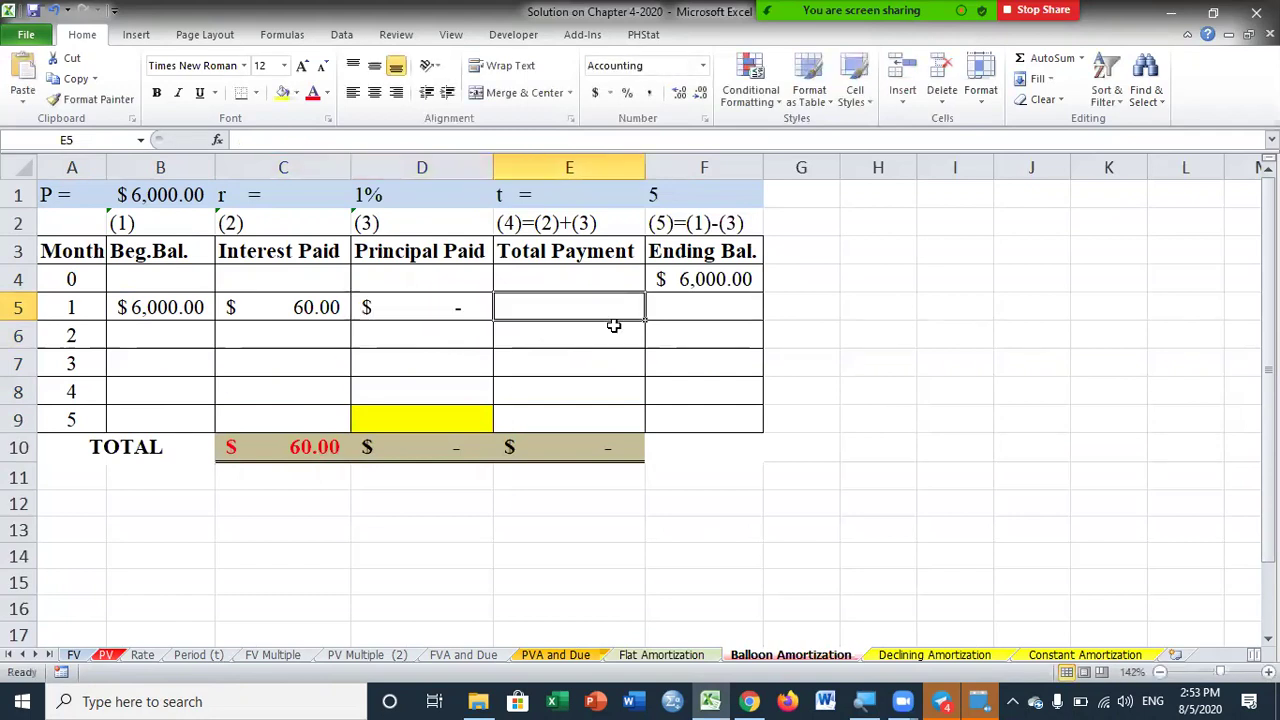
{"action": "type", "text": "="}
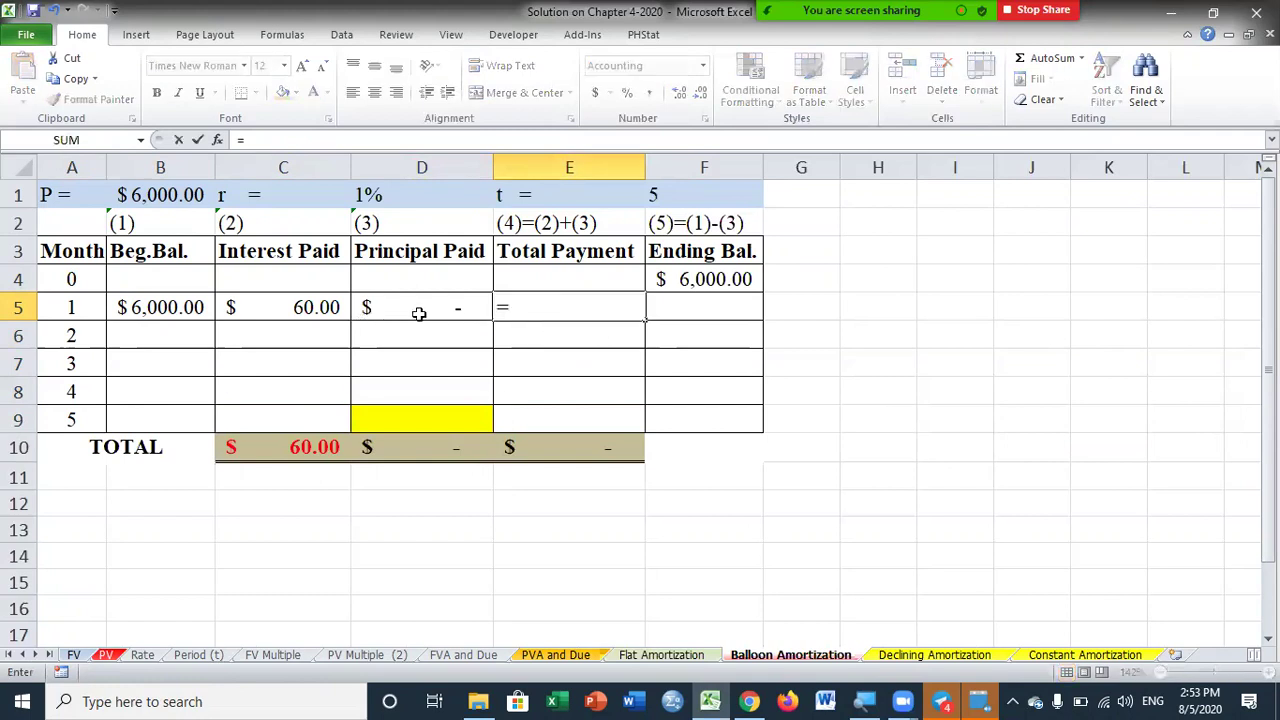
{"action": "left_click", "coordinate": [328, 308]}
{"action": "type", "text": "+"}
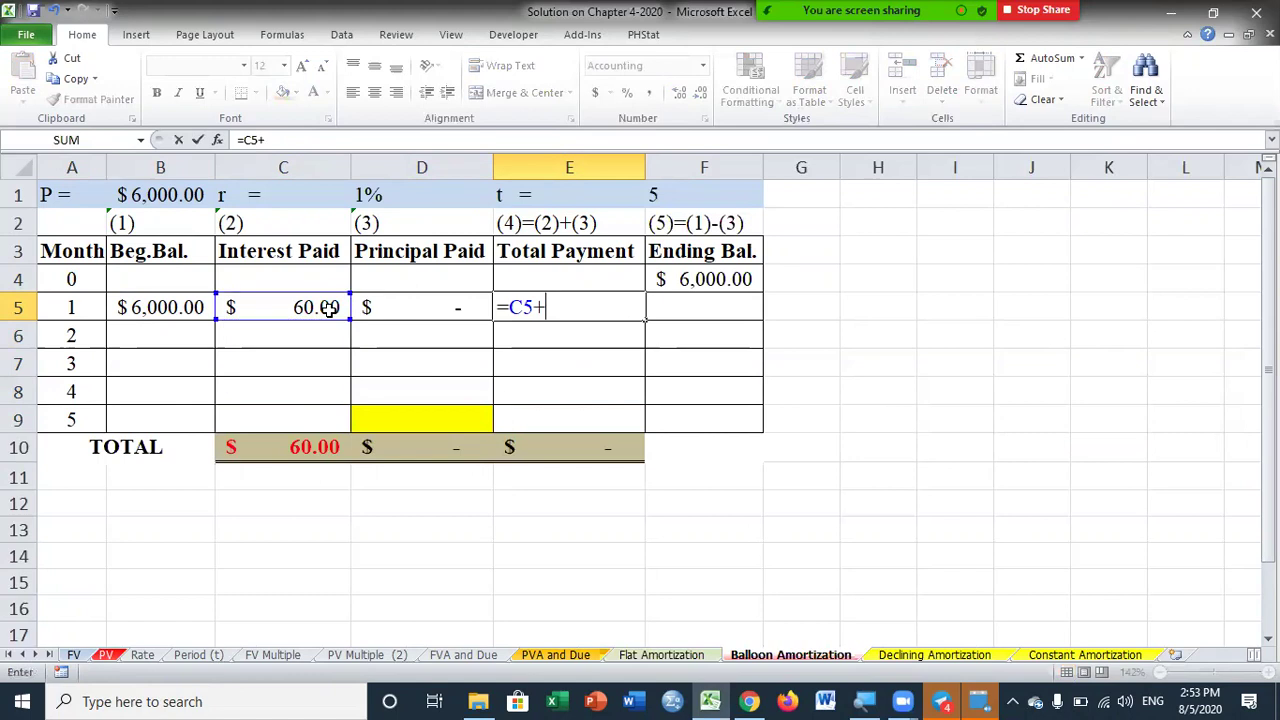
{"action": "left_click", "coordinate": [415, 300]}
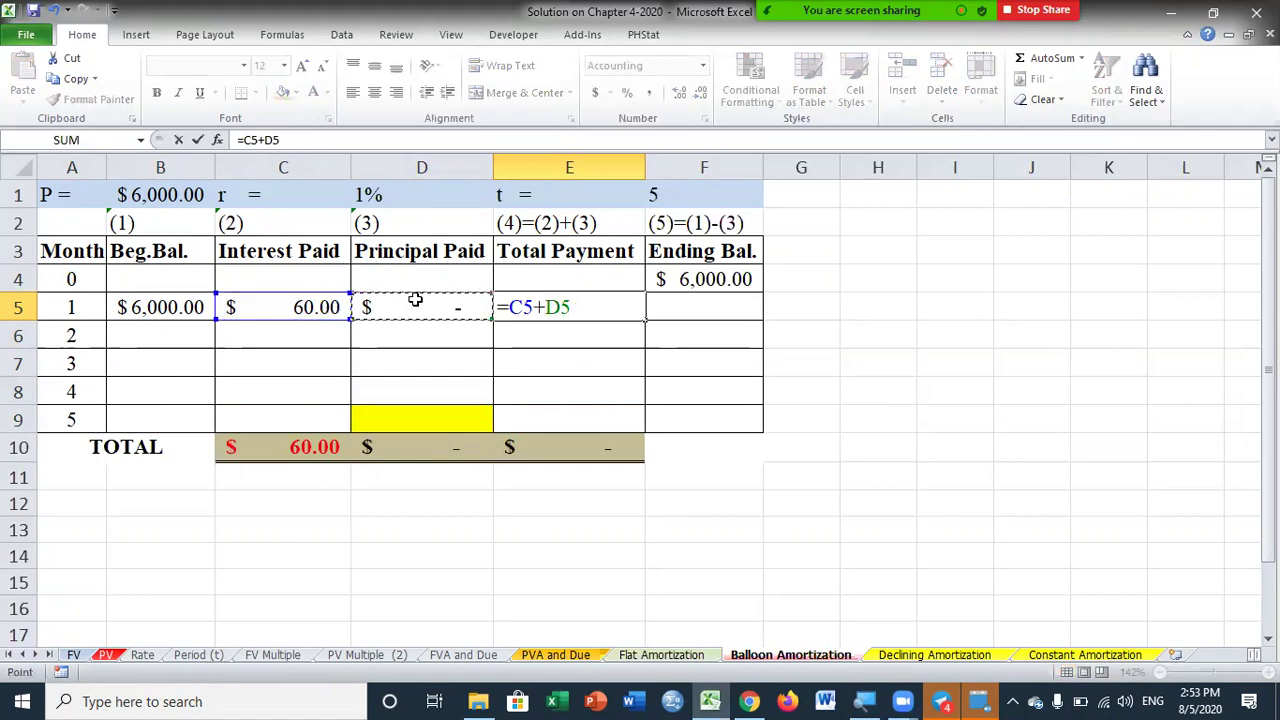
{"action": "key", "text": "Return"}
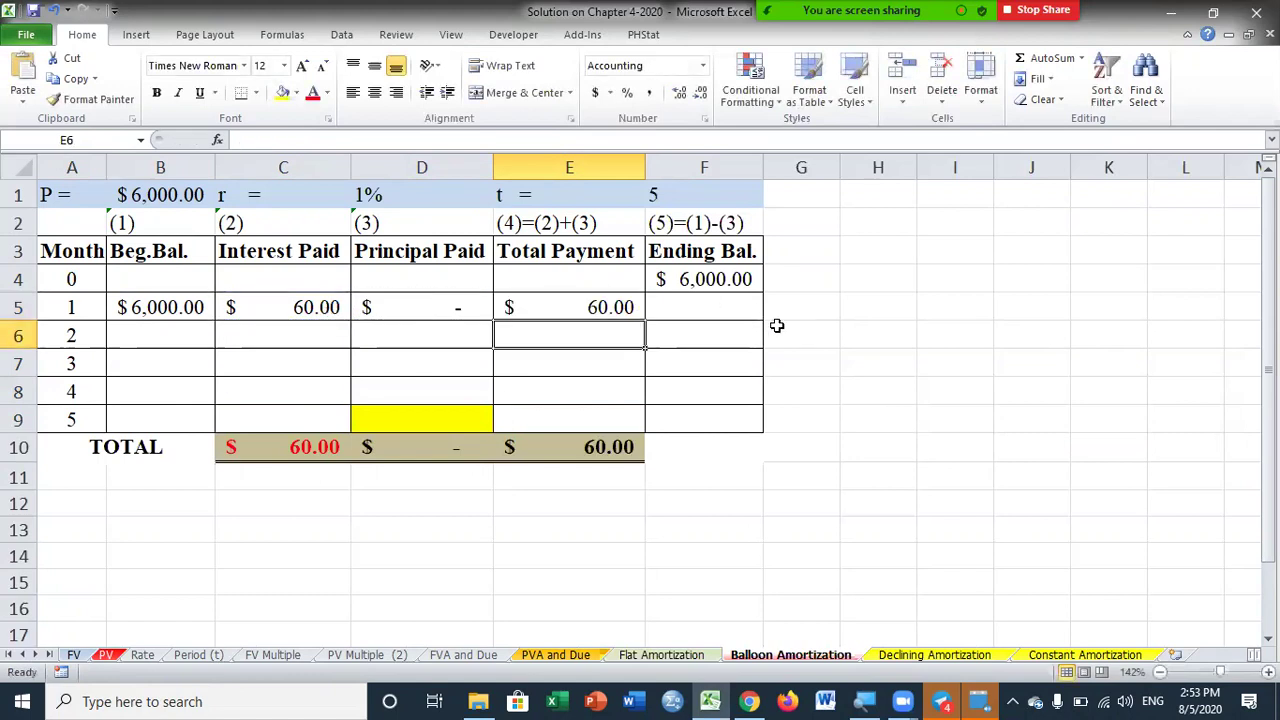
- Calculate the month 1 ending balance in F5 with the formula =B5+D5
{"action": "left_click", "coordinate": [729, 314]}
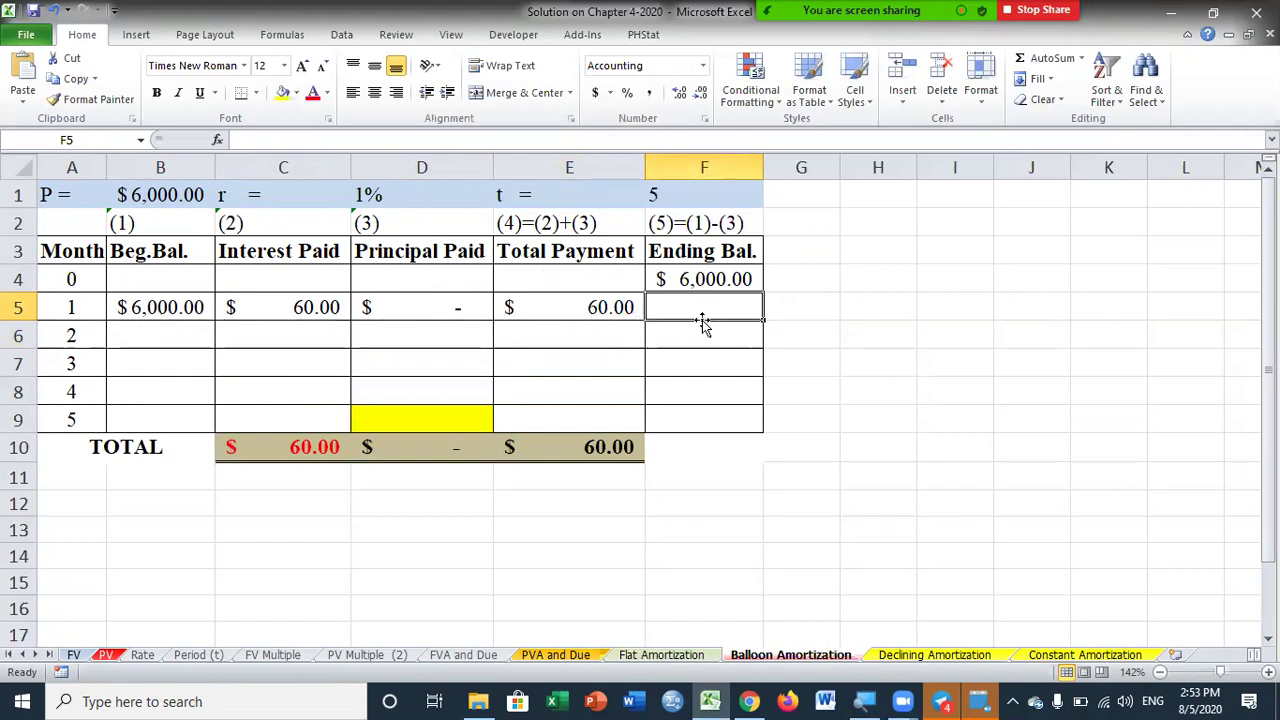
{"action": "type", "text": "="}
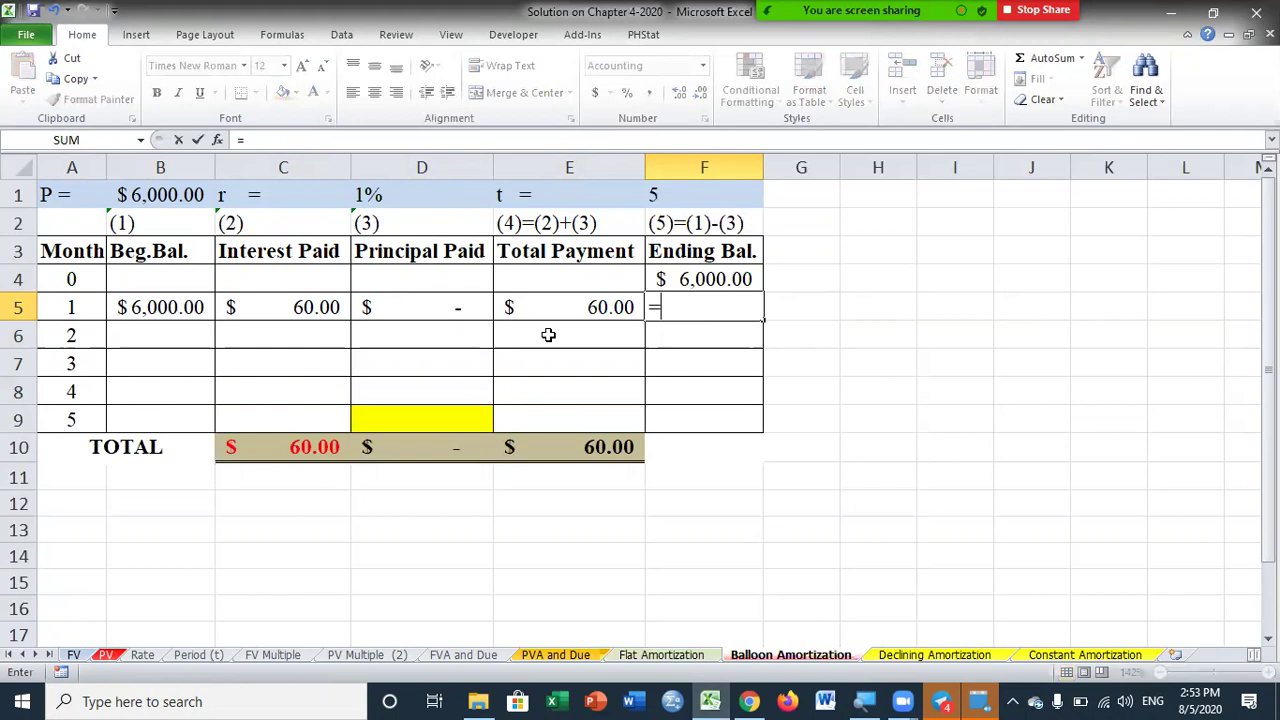
{"action": "left_click", "coordinate": [188, 313]}
{"action": "type", "text": "+"}
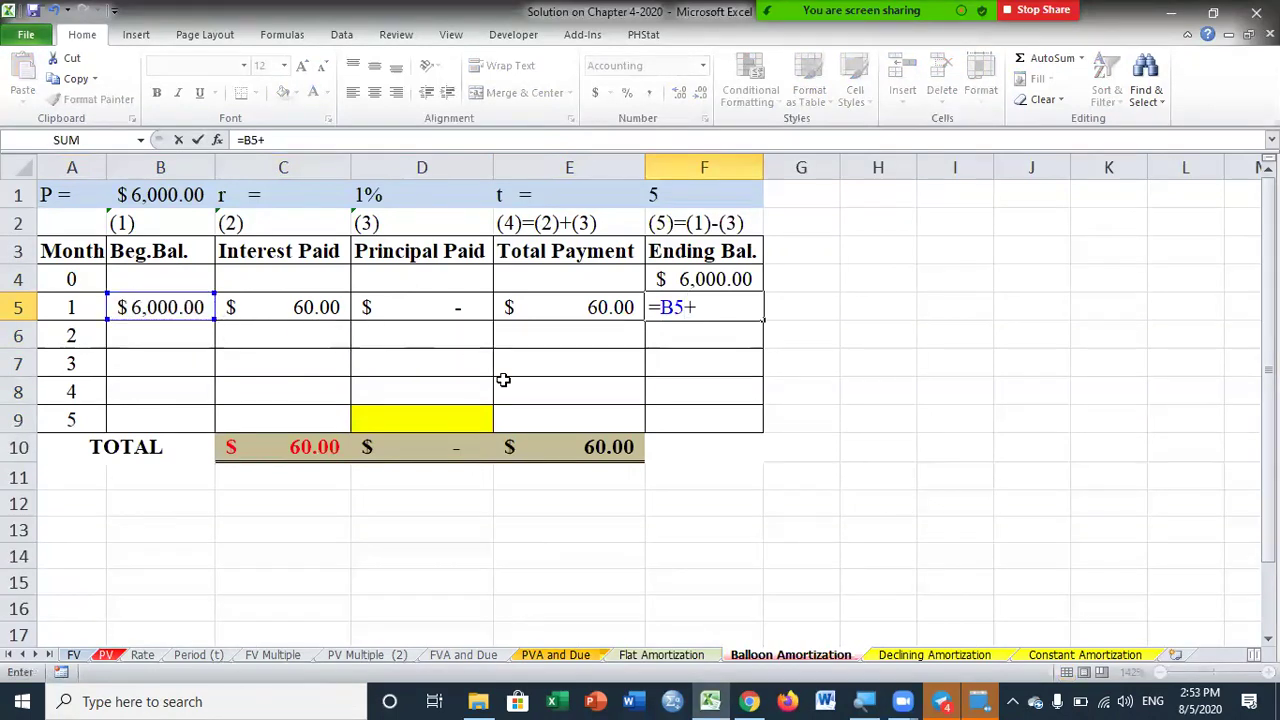
{"action": "left_click", "coordinate": [436, 310]}
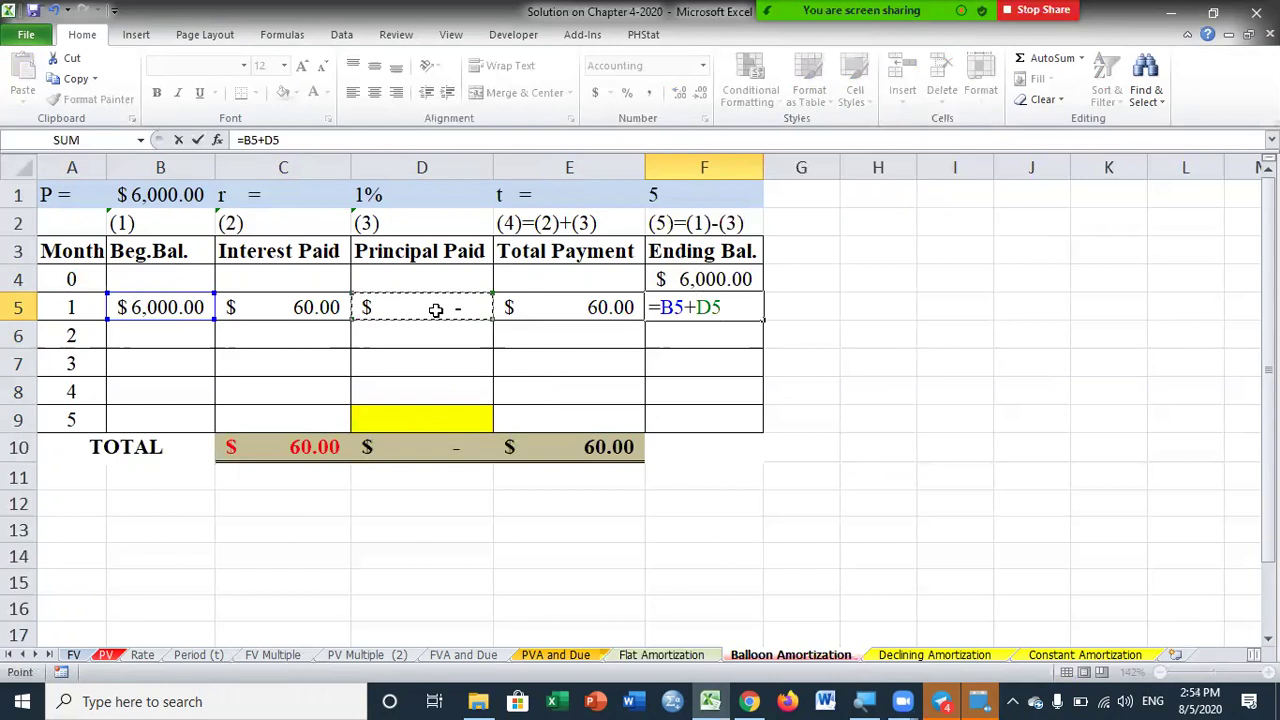
{"action": "key", "text": "Return"}
- Set the month 2 beginning balance in B6 to the month 1 ending balance with =F5
{"action": "left_click", "coordinate": [175, 336]}
{"action": "type", "text": "="}
{"action": "left_click", "coordinate": [697, 306]}
{"action": "key", "text": "Return"}
- Set the month 2 interest paid in C6 to =C5 and enter 0 as the principal paid in D6
{"action": "left_click", "coordinate": [311, 345]}
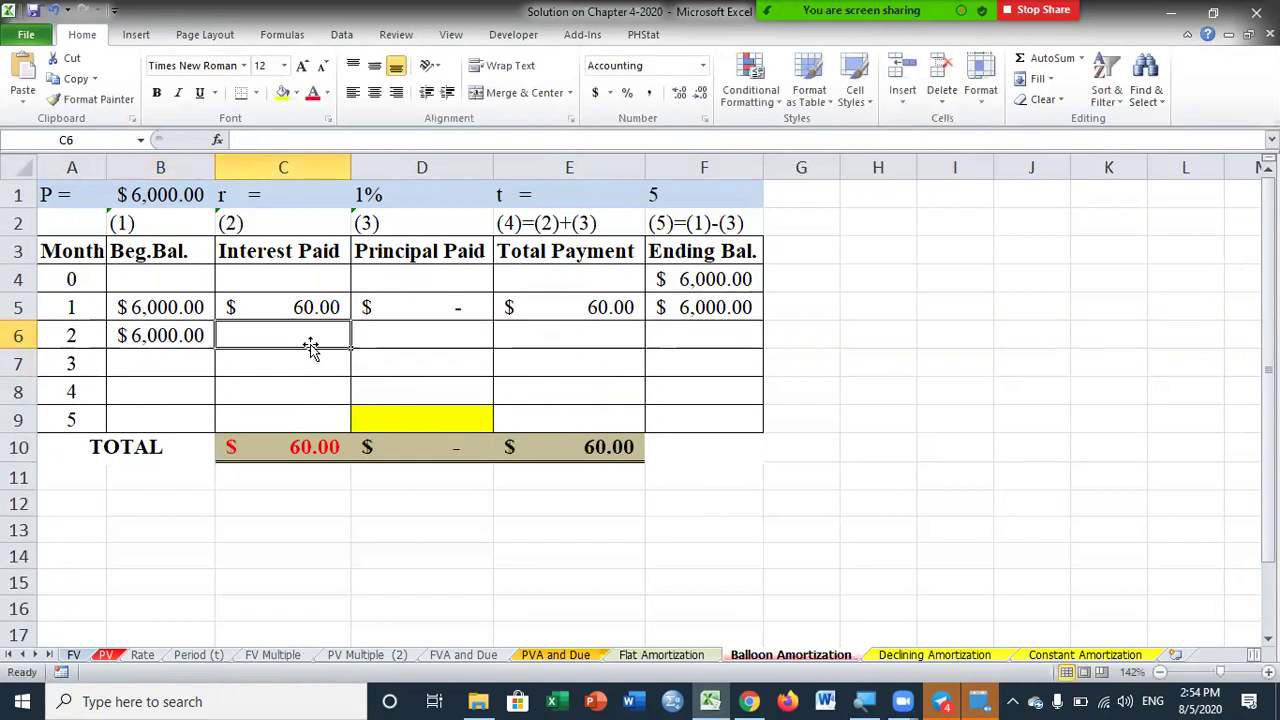
{"action": "type", "text": "="}
{"action": "left_click", "coordinate": [310, 307]}
{"action": "key", "text": "Return"}
{"action": "left_click", "coordinate": [402, 335]}
{"action": "type", "text": "0"}
- Copy the month 1 total payment formula from E5 down through E9 for months 2 to 5
{"action": "left_click", "coordinate": [566, 342]}
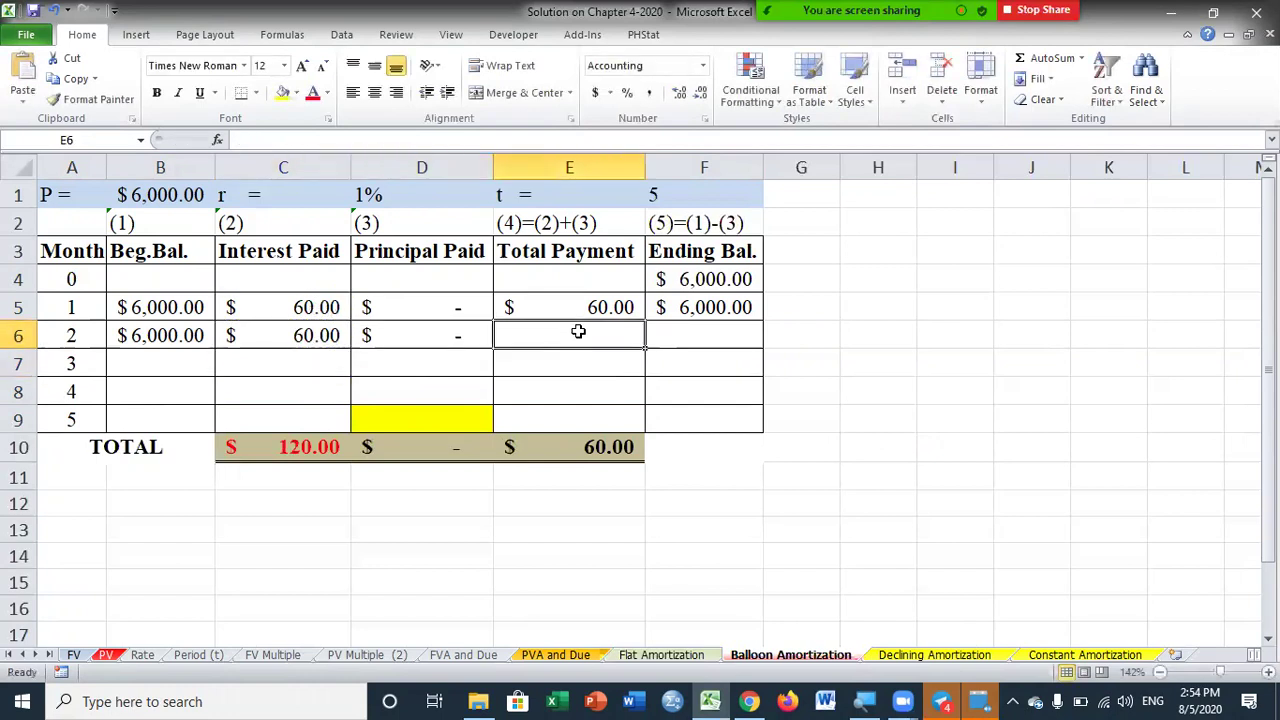
{"action": "left_click", "coordinate": [565, 310]}
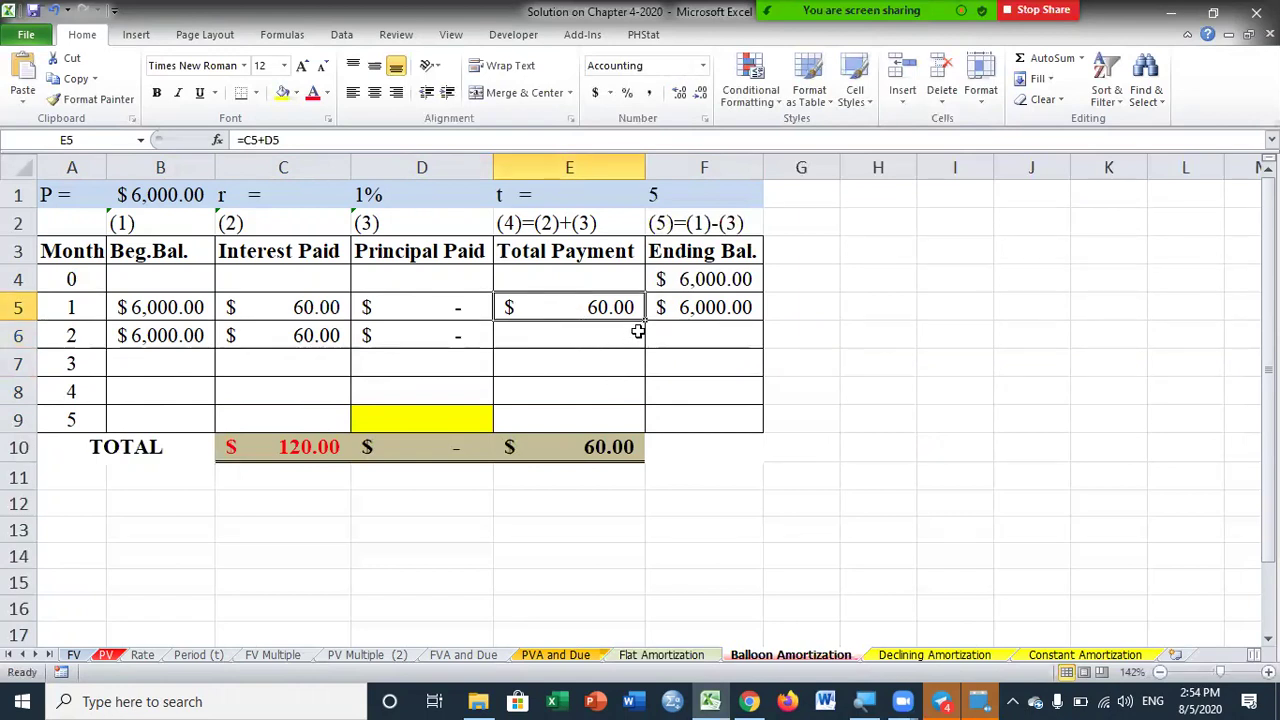
{"action": "left_click", "coordinate": [157, 334]}
{"action": "left_click", "coordinate": [560, 336]}
{"action": "left_click", "coordinate": [580, 309]}
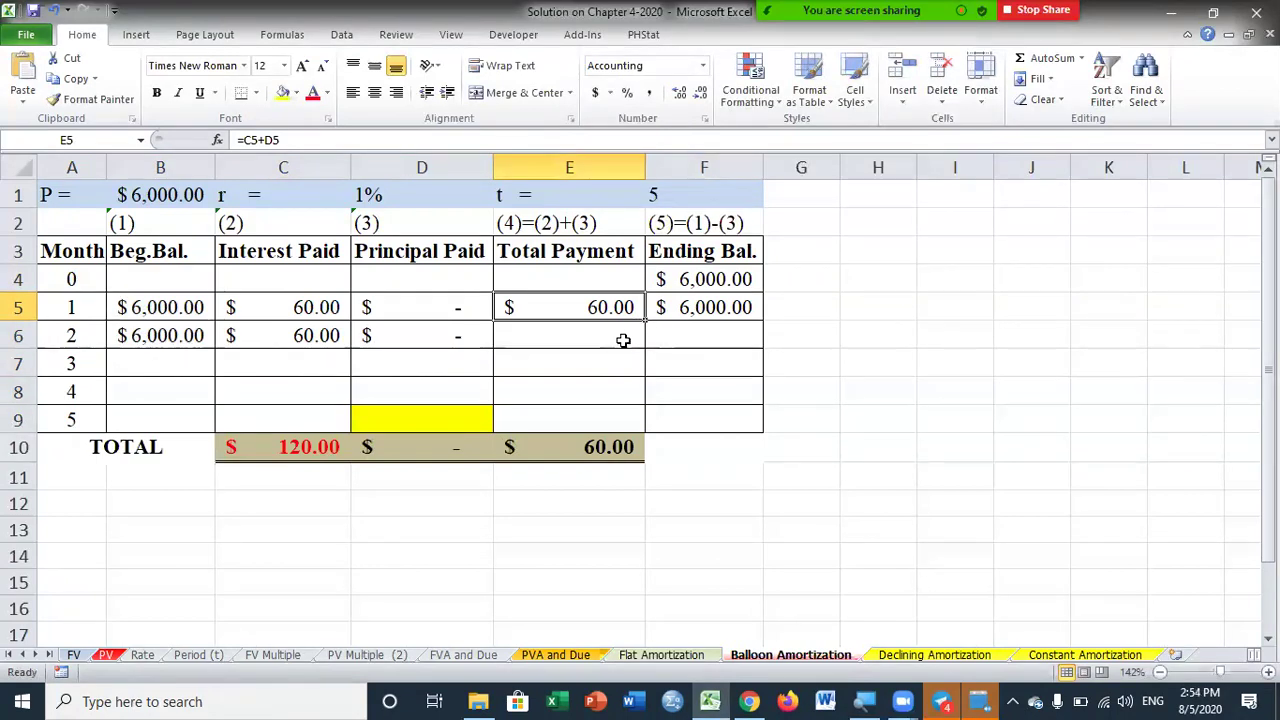
{"action": "left_click_drag", "start_coordinate": [643, 318], "coordinate": [640, 403]}
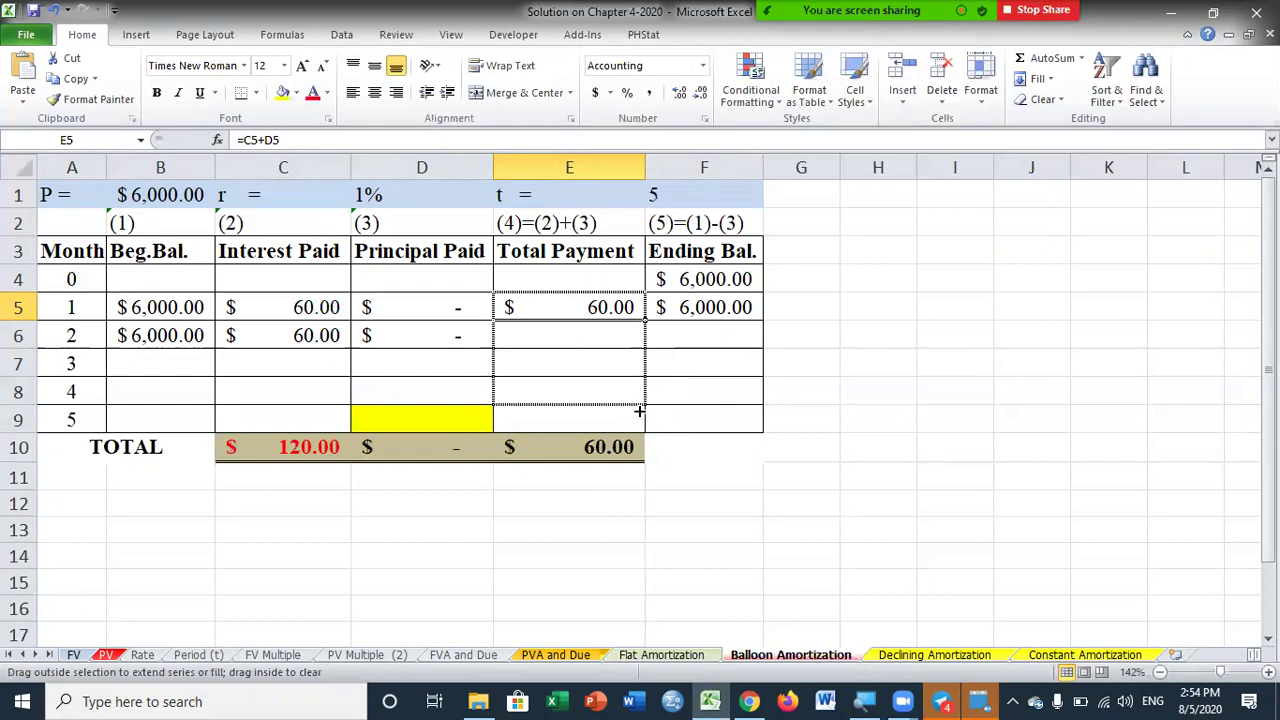
{"action": "left_click_drag", "start_coordinate": [640, 411], "coordinate": [641, 420]}
{"action": "left_click", "coordinate": [586, 417]}
- Check the Principal Paid entries for the first months in D5:D7
{"action": "left_click", "coordinate": [452, 320]}
{"action": "left_click", "coordinate": [440, 363]}
{"action": "left_click", "coordinate": [438, 306]}
{"action": "left_click", "coordinate": [436, 338]}
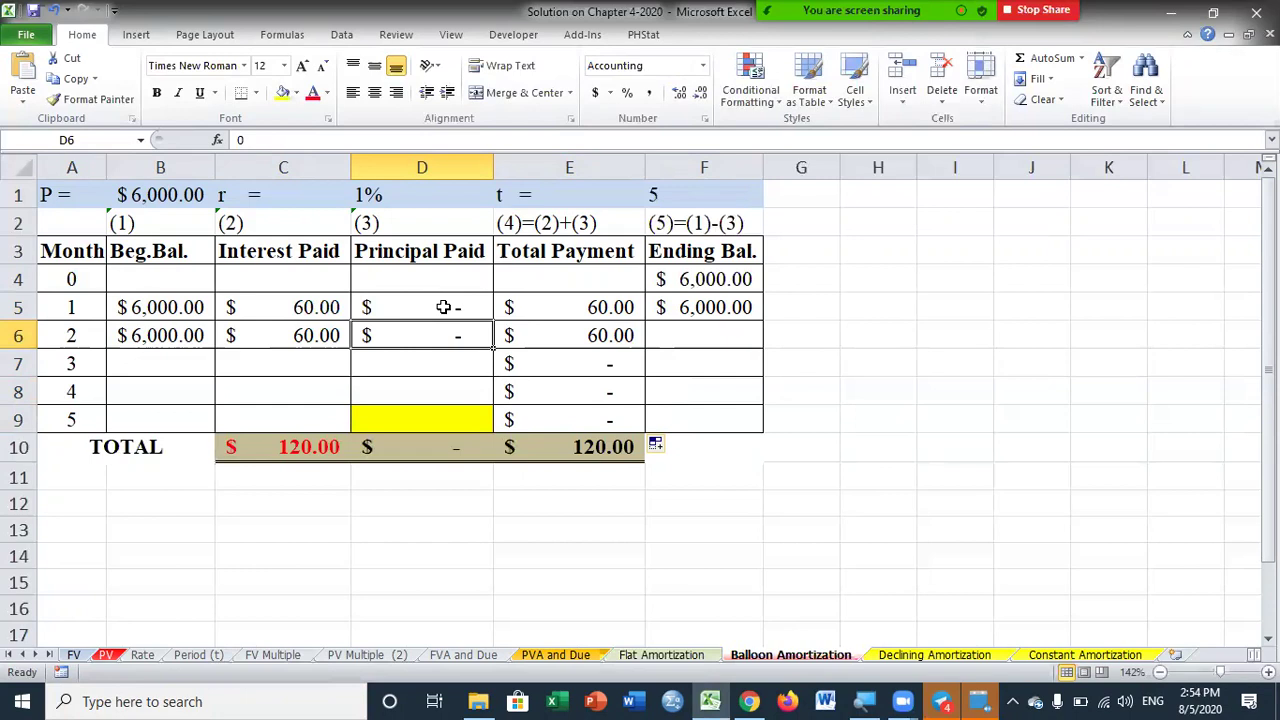
- Copy the zero principal paid in D6 and the interest formula in C6 down to row 8 for months 3 and 4
{"action": "left_click_drag", "start_coordinate": [493, 348], "coordinate": [497, 402]}
{"action": "left_click", "coordinate": [306, 334]}
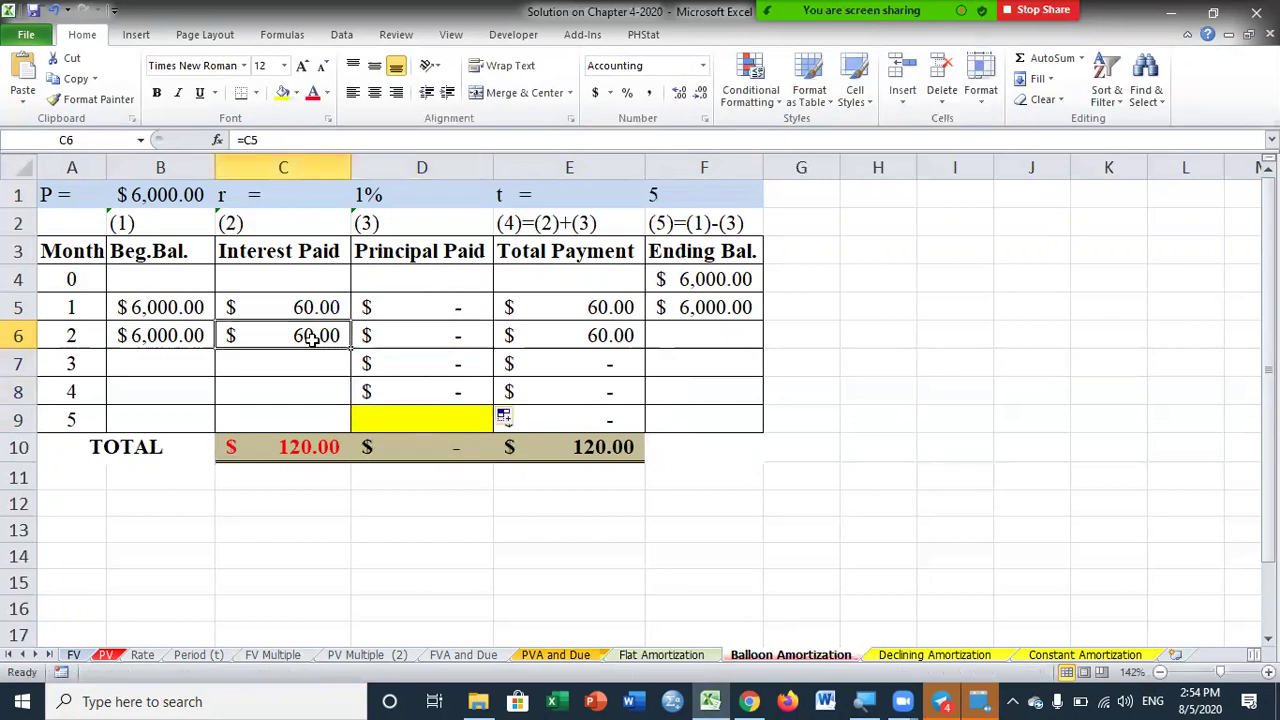
{"action": "left_click_drag", "start_coordinate": [349, 347], "coordinate": [355, 400]}
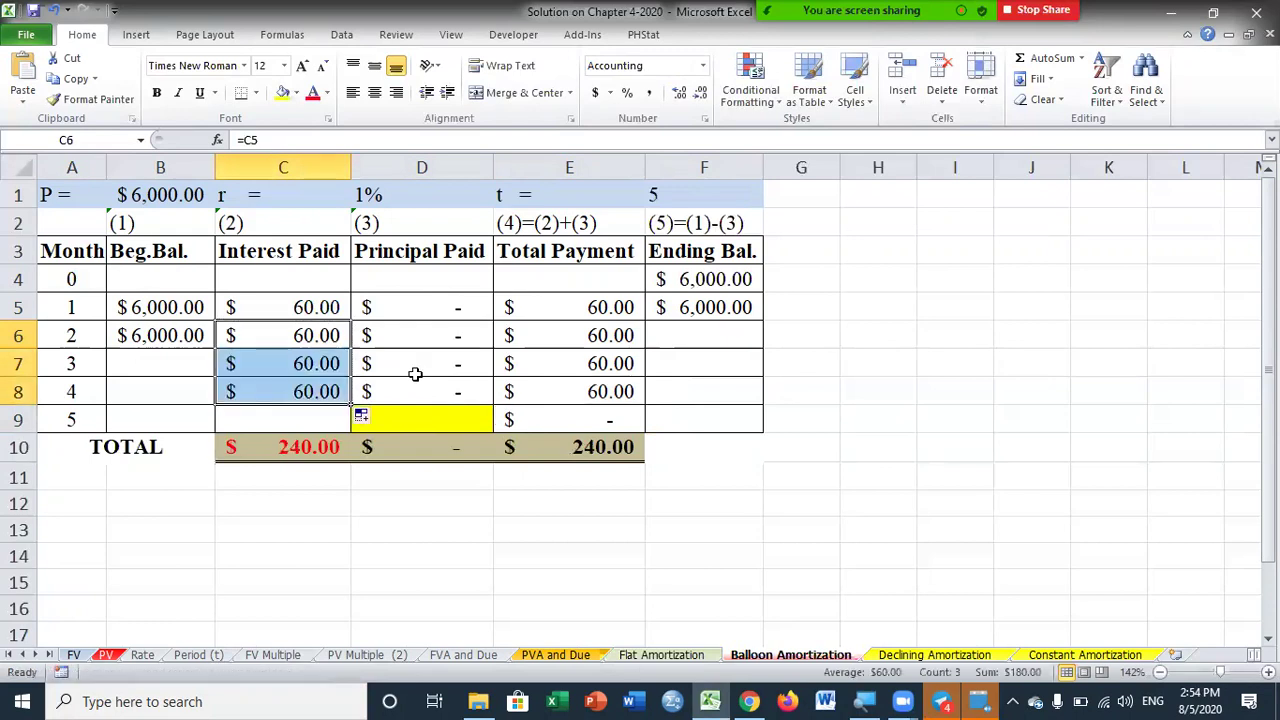
- Copy the month 2 beginning balance formula from B6 down through B9 for months 3 to 5
{"action": "left_click", "coordinate": [192, 342]}
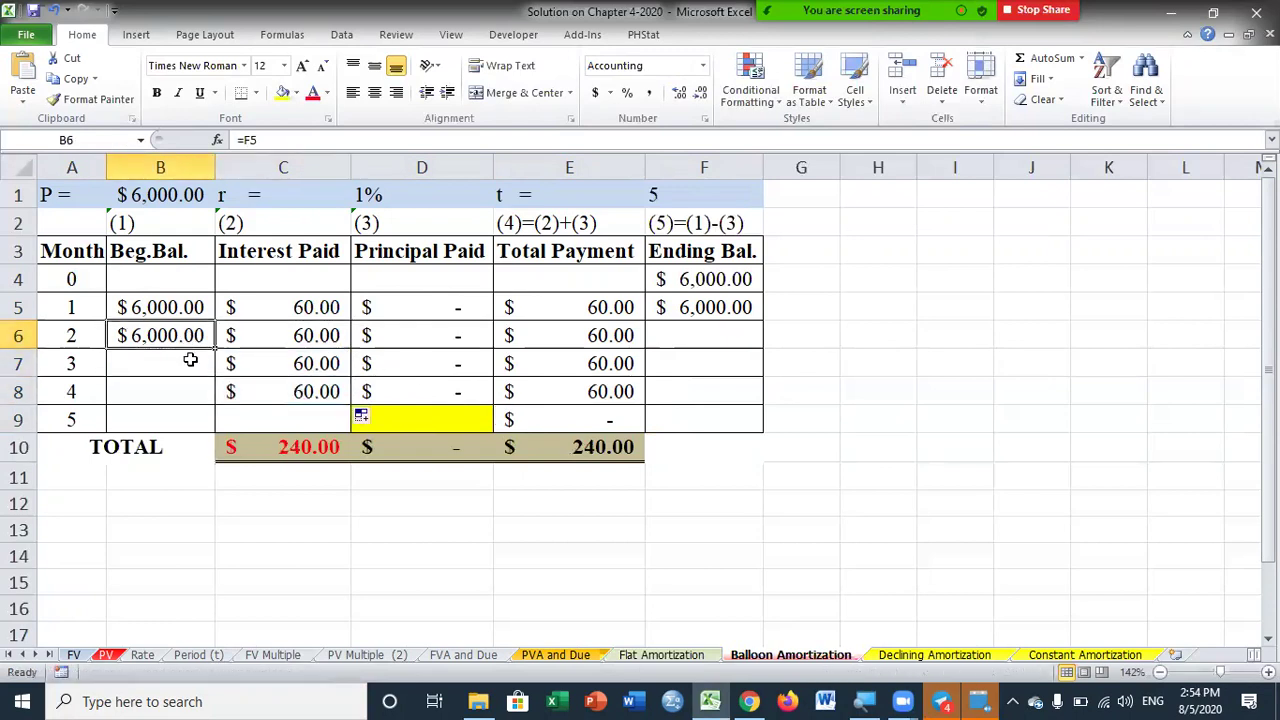
{"action": "left_click_drag", "start_coordinate": [215, 349], "coordinate": [222, 420]}
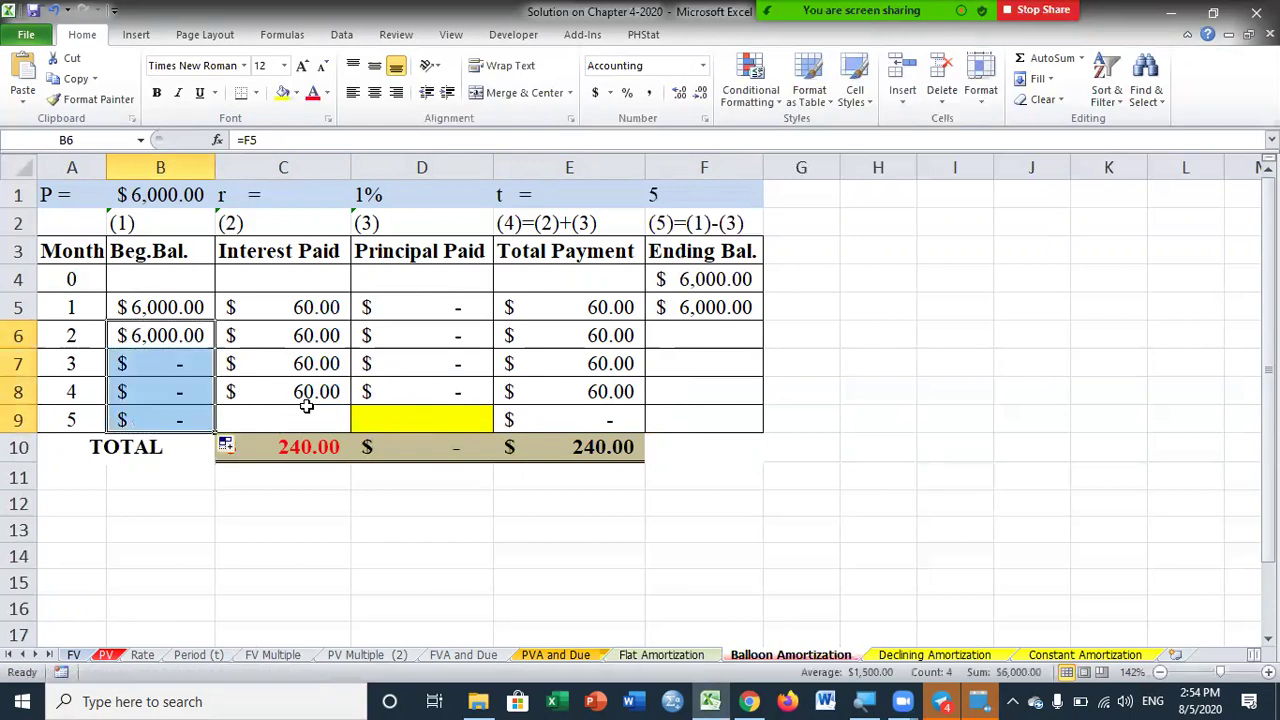
{"action": "left_click", "coordinate": [178, 343]}
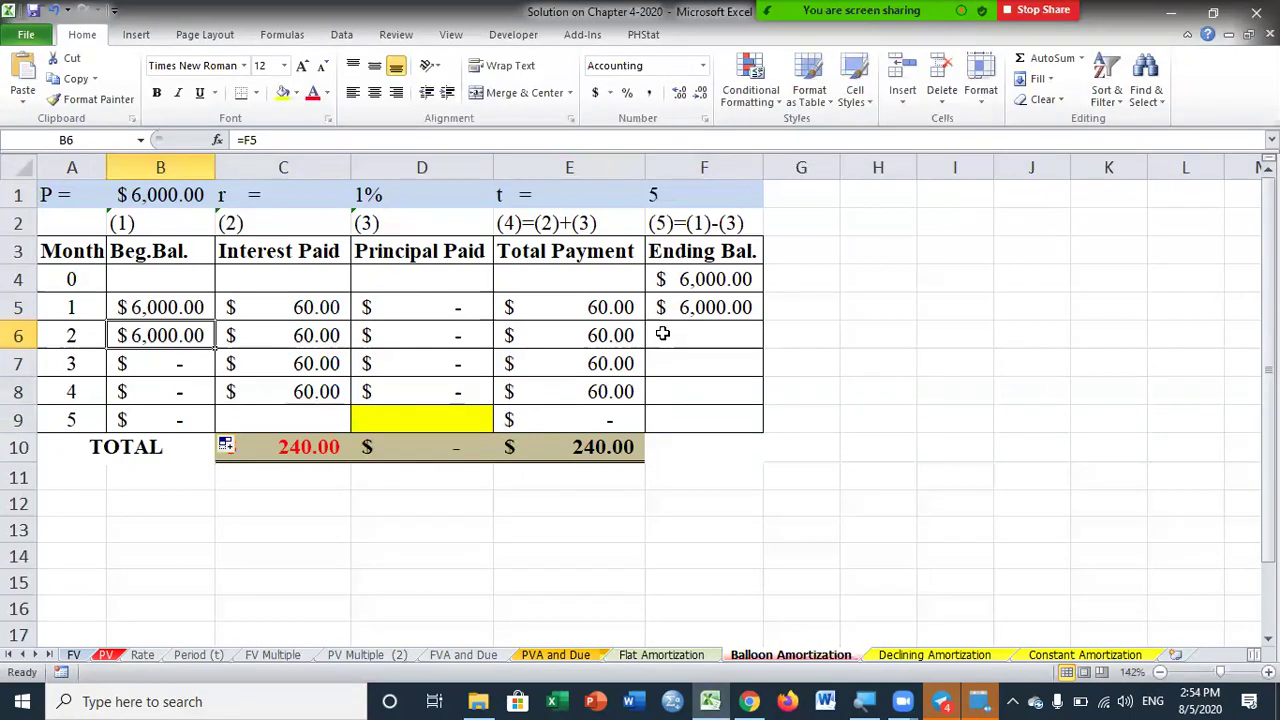
{"action": "left_click", "coordinate": [172, 364]}
- Copy the month 1 ending balance formula =B5+D5 from F5 down through F9
{"action": "left_click", "coordinate": [720, 308]}
{"action": "left_click_drag", "start_coordinate": [762, 320], "coordinate": [758, 424]}
{"action": "left_click", "coordinate": [670, 417]}
{"action": "left_click", "coordinate": [426, 418]}
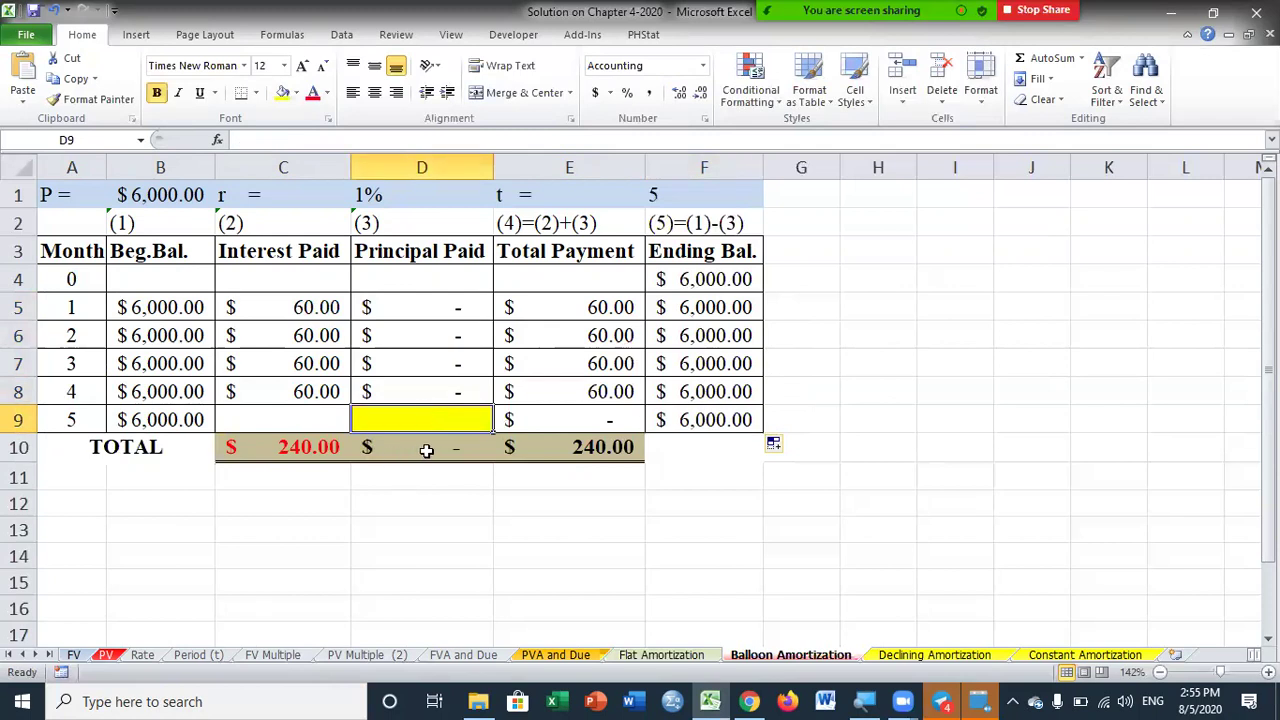
- Copy the interest paid formula from C8 to C9 and enter 6000 as the month 5 principal paid in D9
{"action": "left_click", "coordinate": [327, 419]}
{"action": "left_click", "coordinate": [320, 391]}
{"action": "left_click_drag", "start_coordinate": [349, 404], "coordinate": [352, 426]}
{"action": "left_click", "coordinate": [449, 422]}
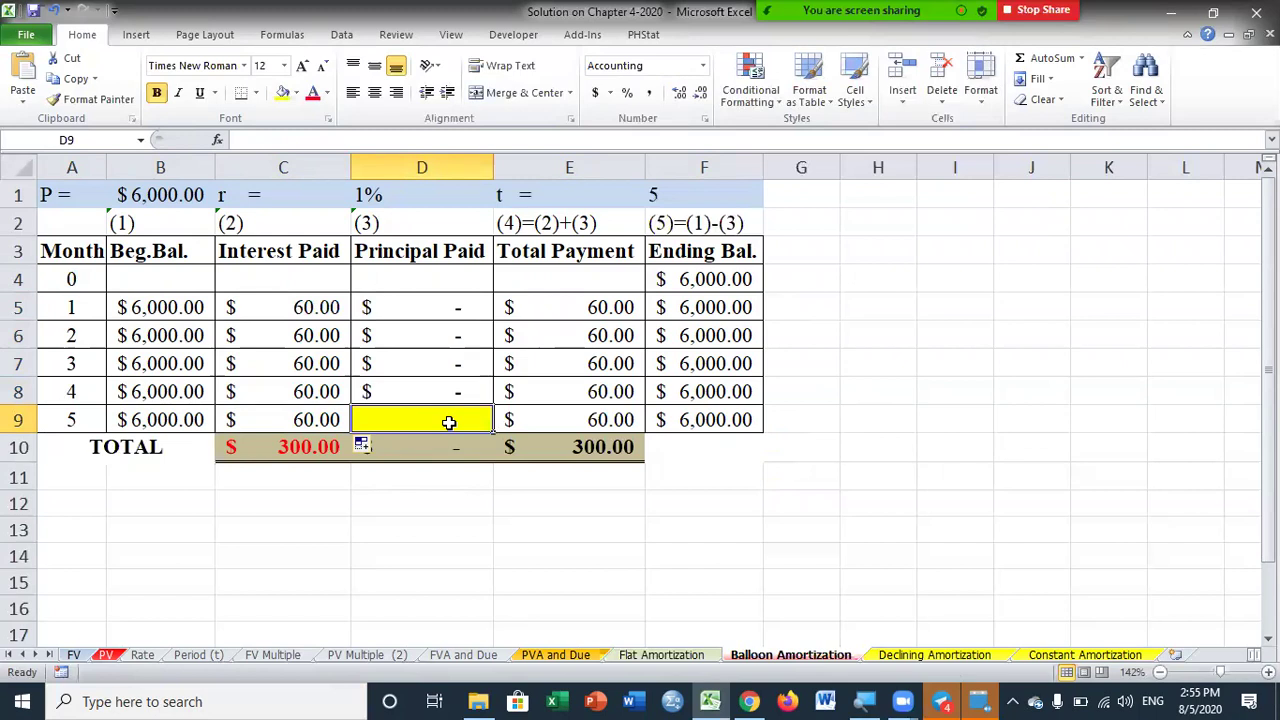
{"action": "type", "text": "6000"}
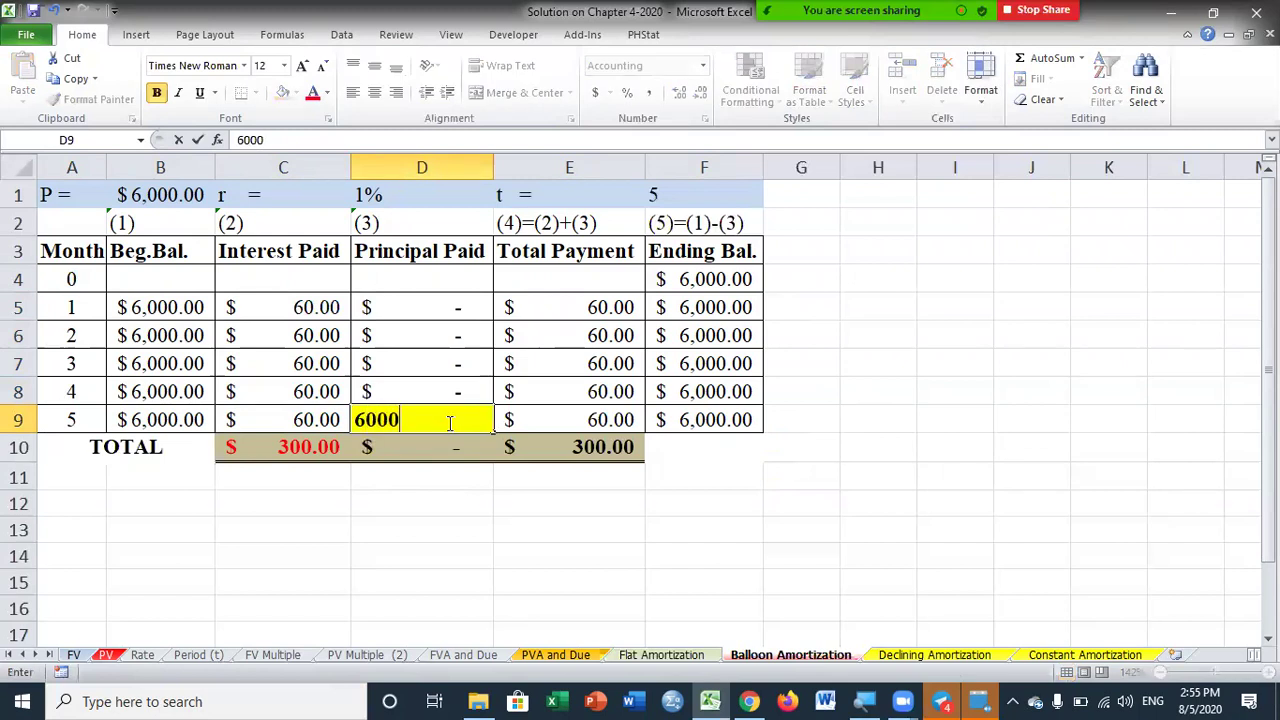
{"action": "left_click", "coordinate": [440, 508]}
- Check the month 5 row and set its ending balance in F9 to beginning balance minus principal paid with =B9-D9
{"action": "left_click", "coordinate": [589, 420]}
{"action": "left_click", "coordinate": [665, 422]}
{"action": "left_click", "coordinate": [180, 424]}
{"action": "left_click", "coordinate": [400, 421]}
{"action": "left_click", "coordinate": [578, 422]}
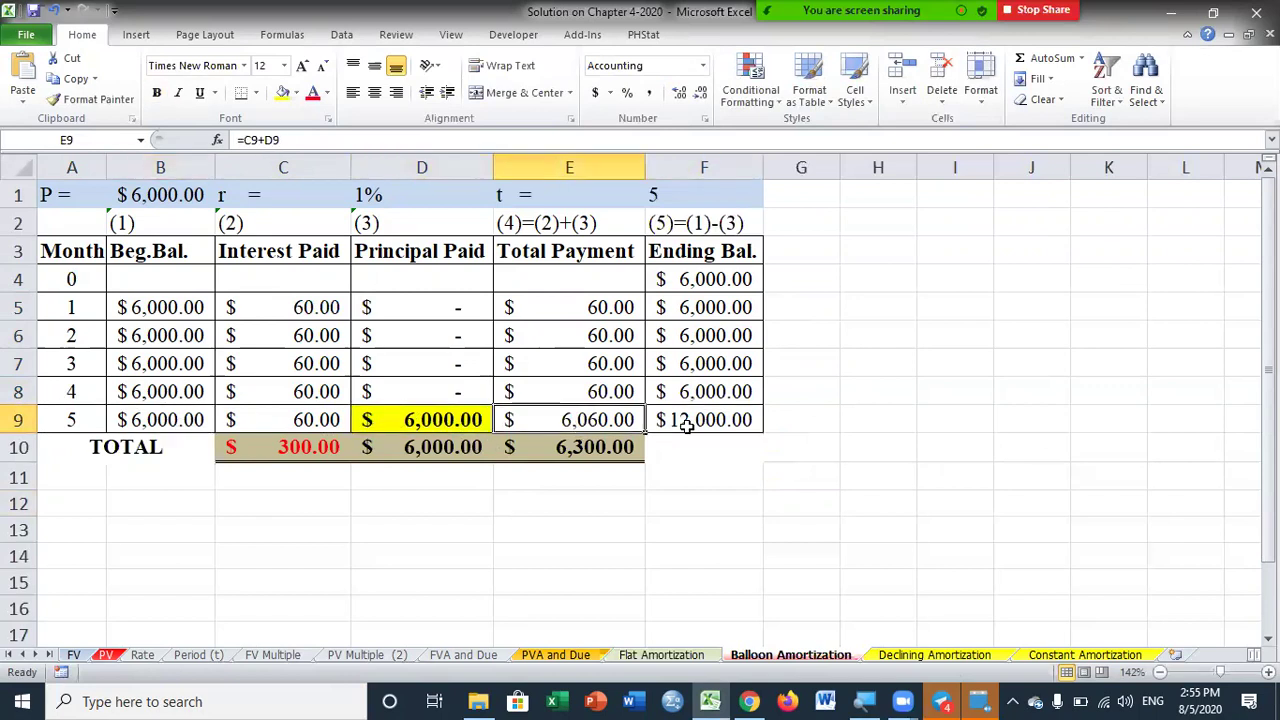
{"action": "left_click", "coordinate": [716, 426]}
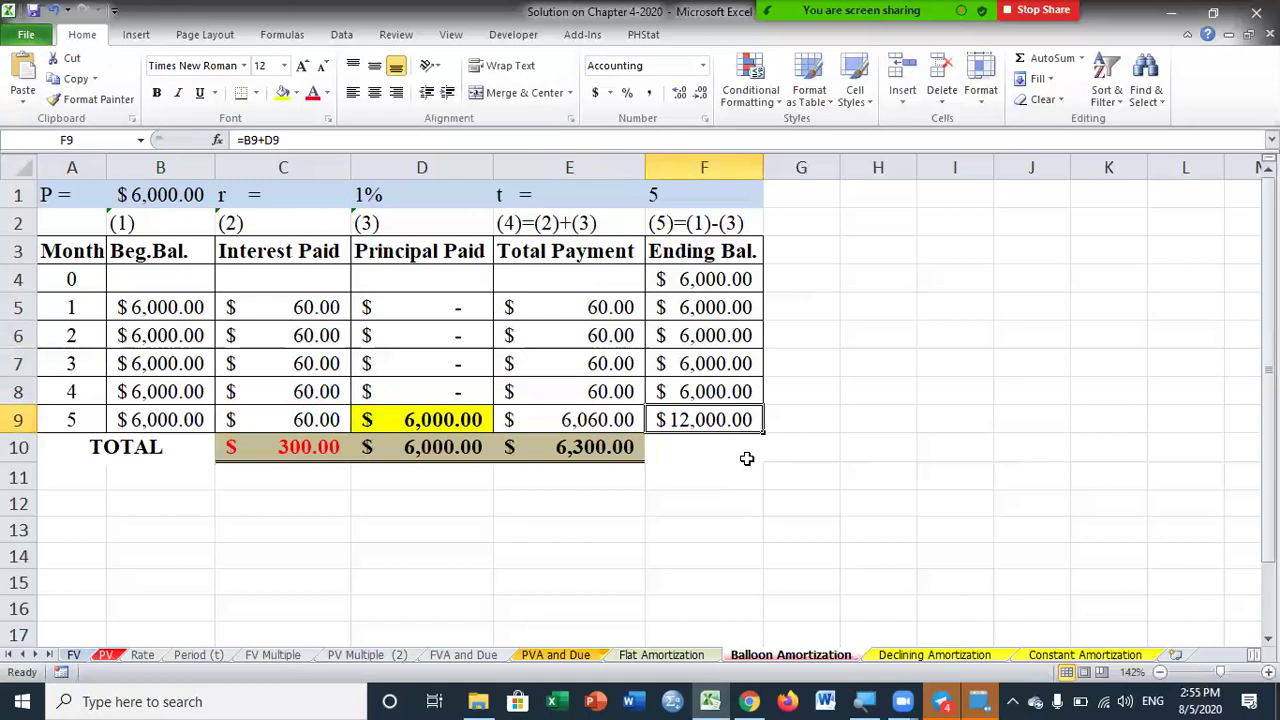
{"action": "type", "text": "="}
{"action": "left_click", "coordinate": [160, 424]}
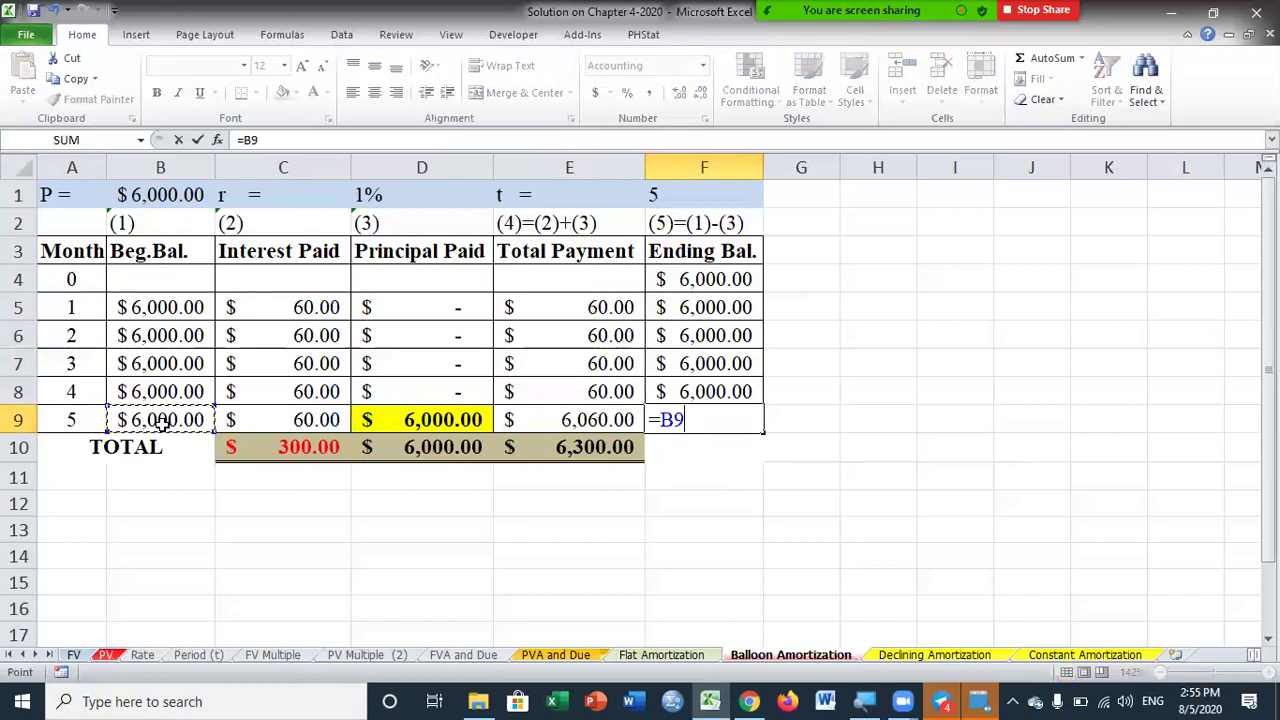
{"action": "type", "text": "-"}
{"action": "left_click", "coordinate": [399, 419]}
{"action": "key", "text": "Return"}
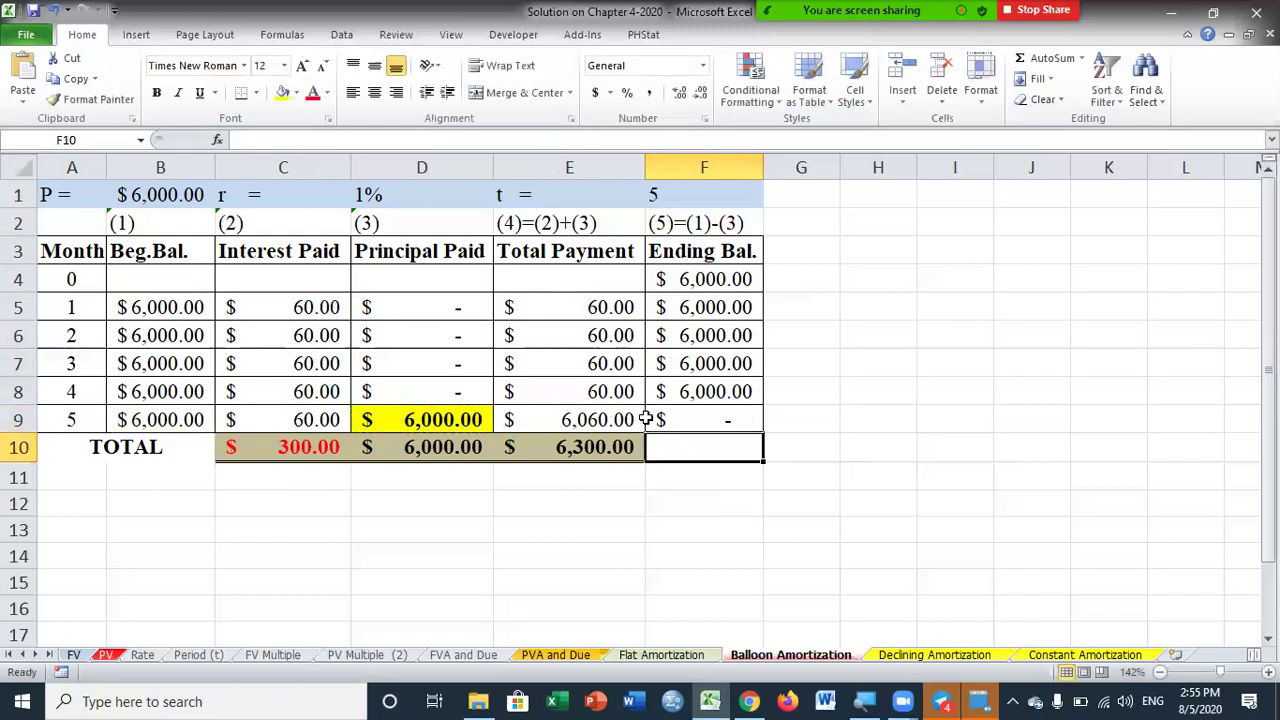
- Correct the month 1 ending balance in F5 to subtract the principal paid with =B5-D5
{"action": "left_click", "coordinate": [718, 392]}
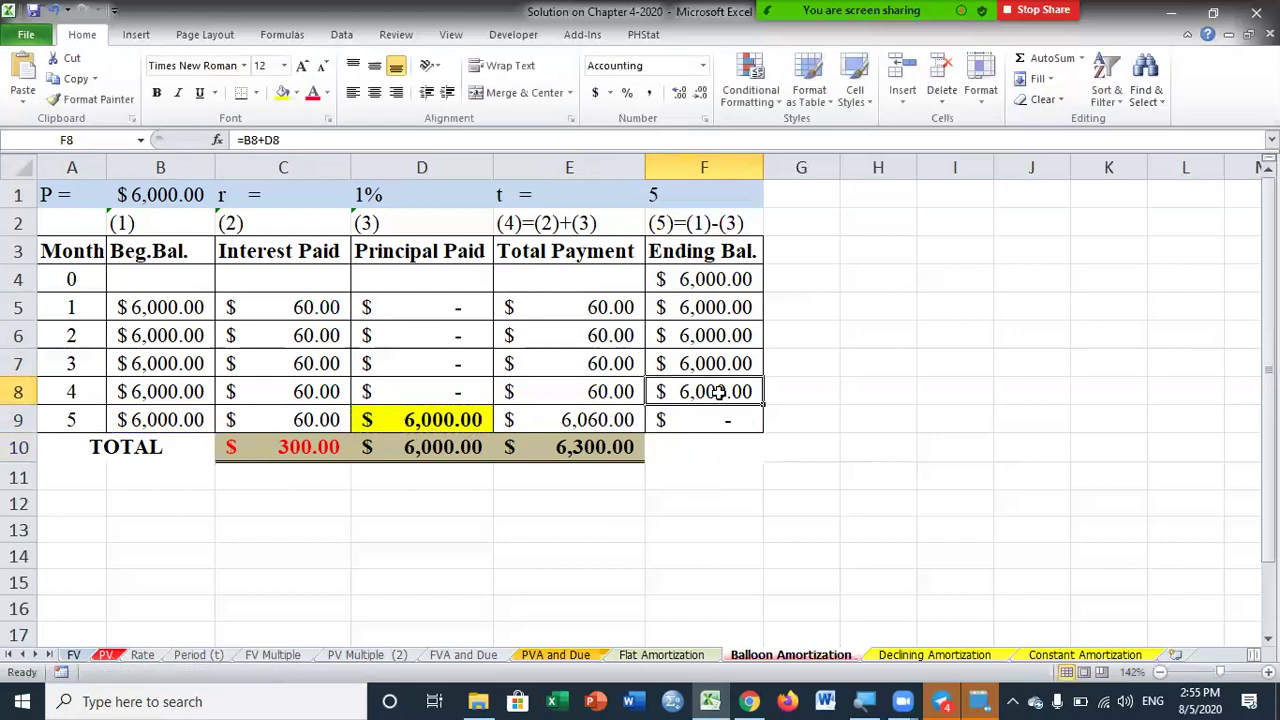
{"action": "left_click", "coordinate": [718, 334]}
{"action": "left_click", "coordinate": [709, 280]}
{"action": "left_click", "coordinate": [709, 308]}
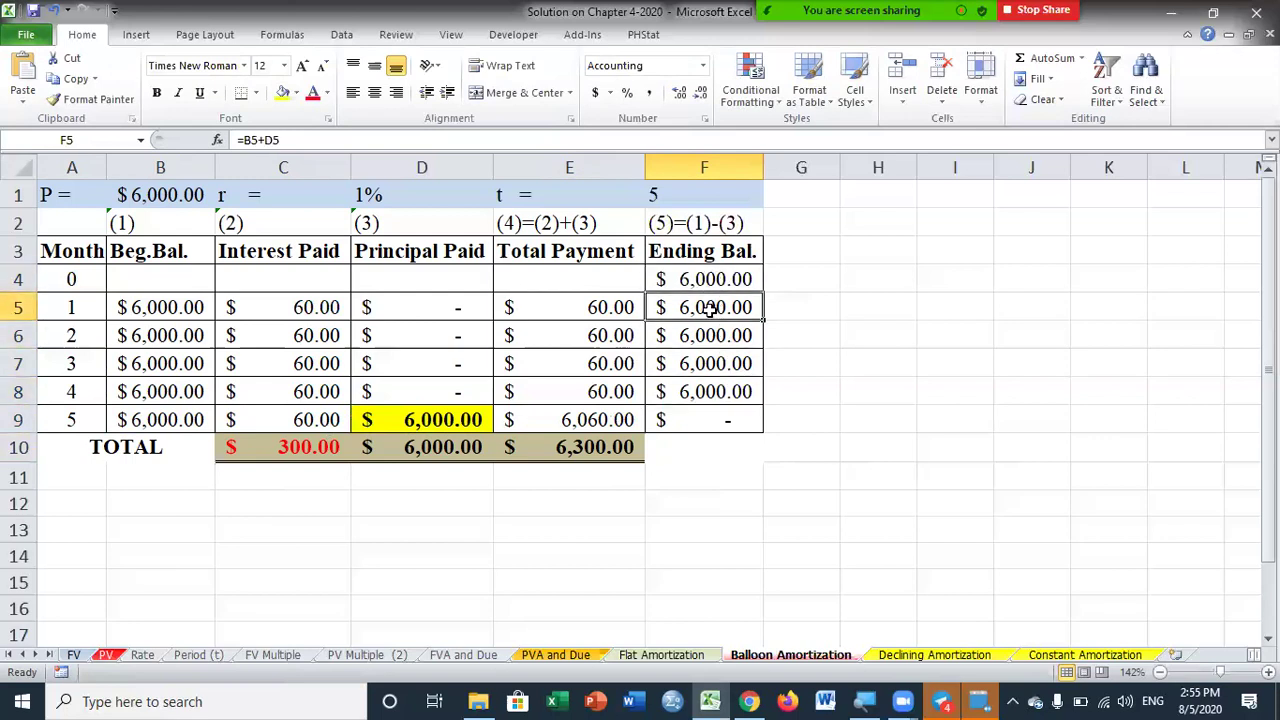
{"action": "type", "text": "="}
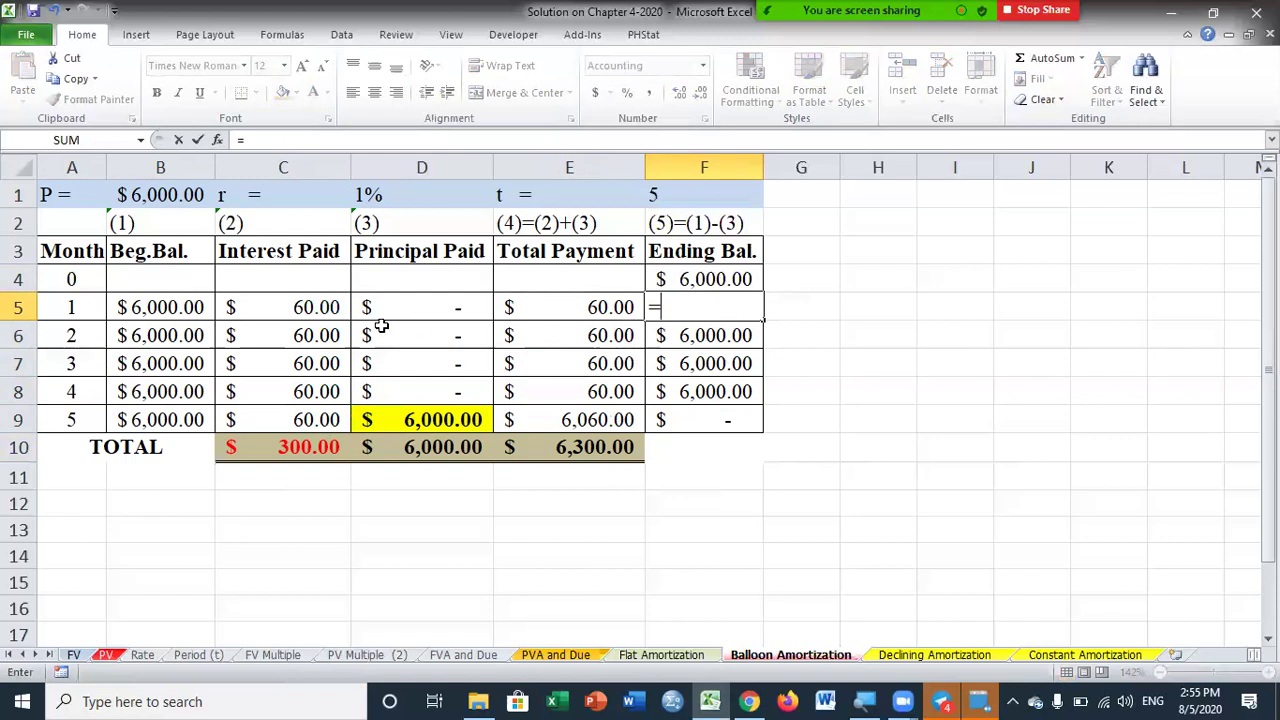
{"action": "left_click", "coordinate": [166, 308]}
{"action": "type", "text": "-"}
{"action": "left_click", "coordinate": [437, 310]}
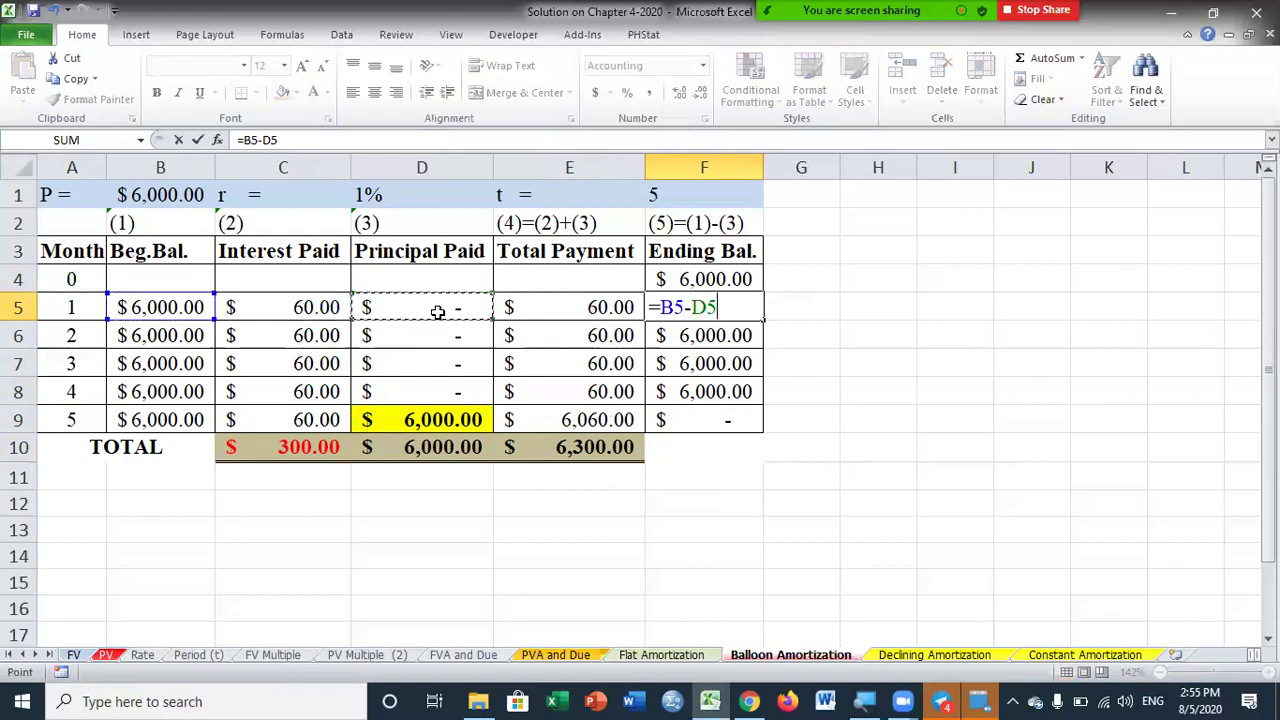
{"action": "key", "text": "Return"}
{"action": "left_click", "coordinate": [705, 310]}
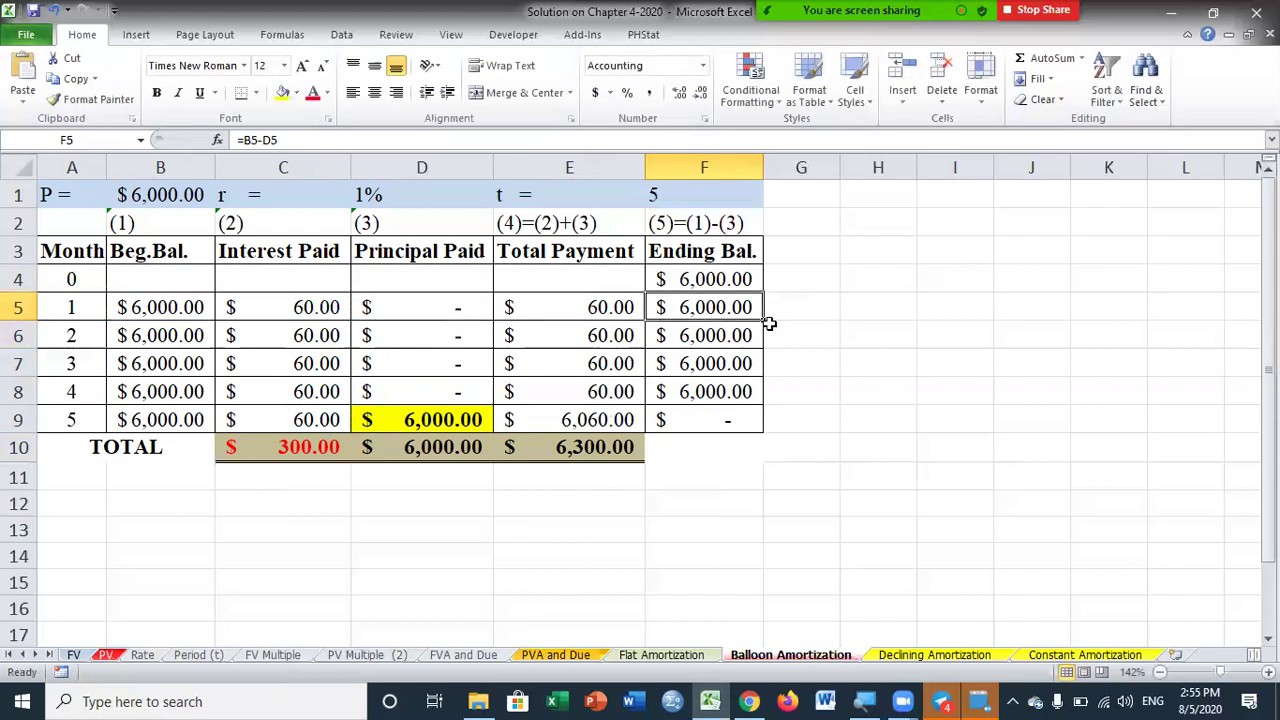
- Copy the corrected ending balance formula from F5 down through F9 for months 2 to 5
{"action": "left_click_drag", "start_coordinate": [762, 320], "coordinate": [766, 422]}
{"action": "left_click", "coordinate": [722, 419]}
{"action": "left_click", "coordinate": [708, 338]}
{"action": "left_click", "coordinate": [714, 311]}
- Review the total payment and principal totals, the month 1 to 4 payments in E5:E8, and the month 5 principal in D9
{"action": "left_click", "coordinate": [615, 447]}
{"action": "left_click", "coordinate": [432, 454]}
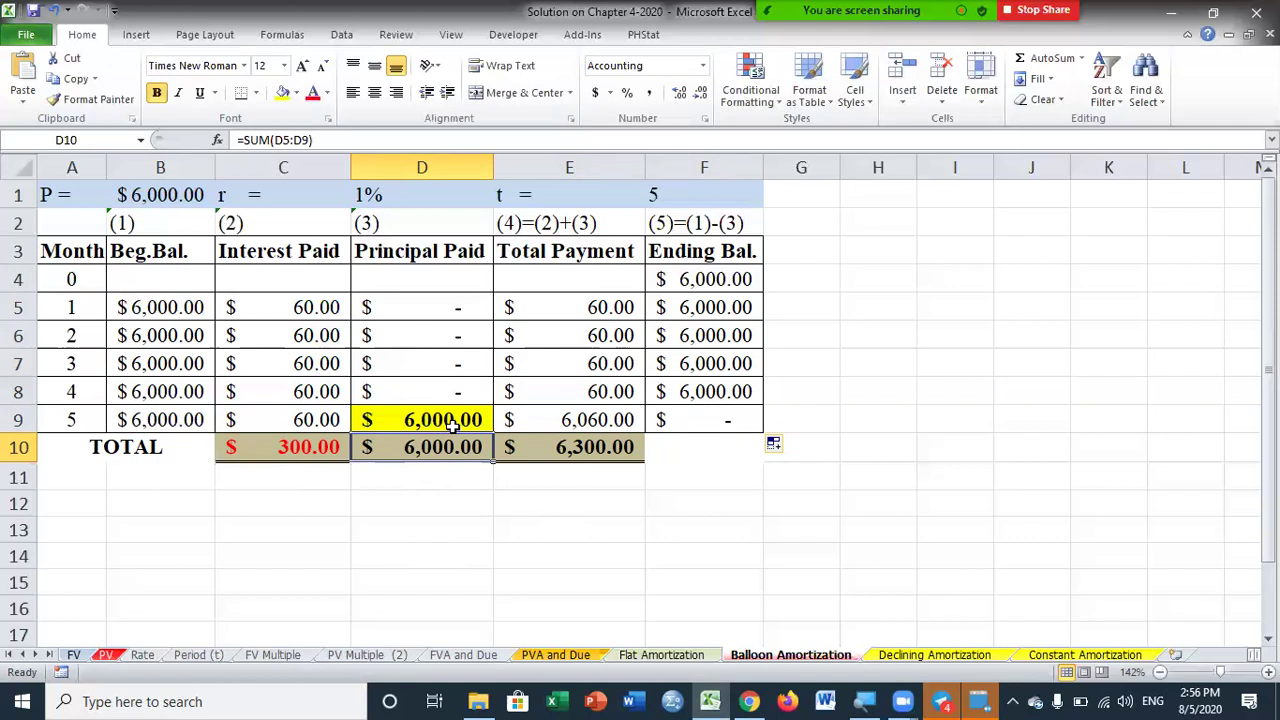
{"action": "left_click_drag", "start_coordinate": [609, 306], "coordinate": [600, 390]}
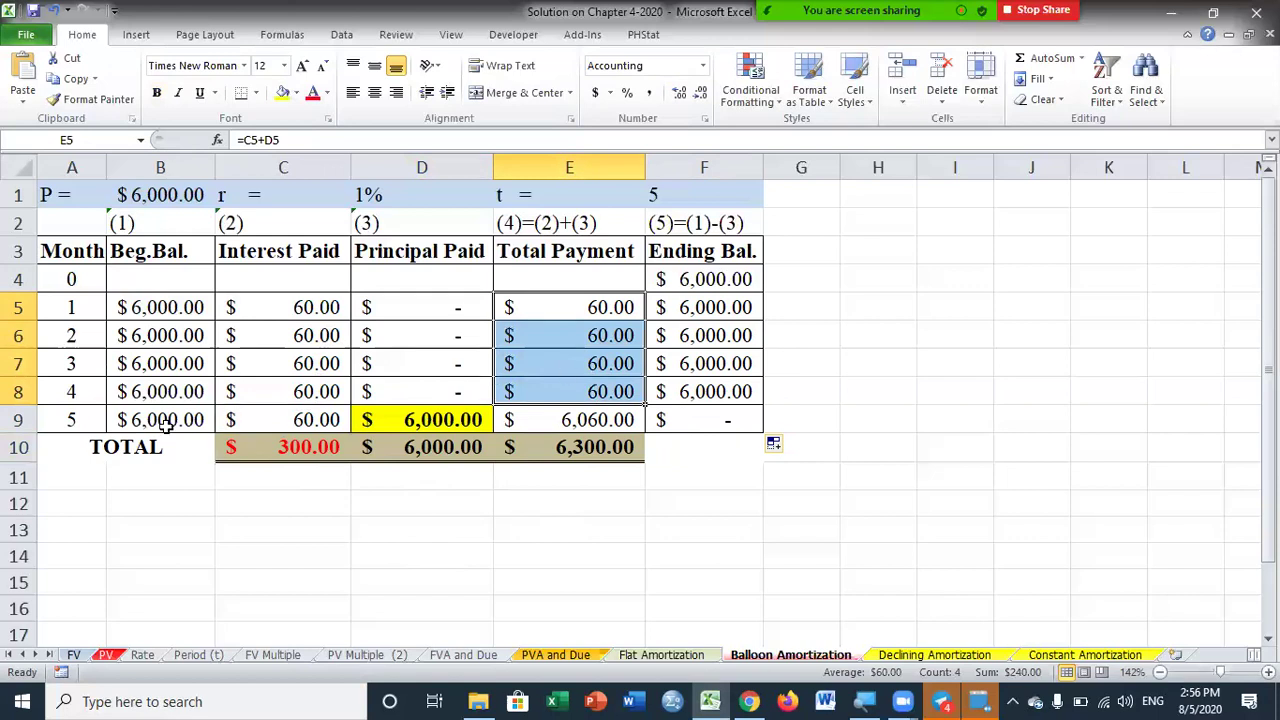
{"action": "left_click", "coordinate": [421, 428]}
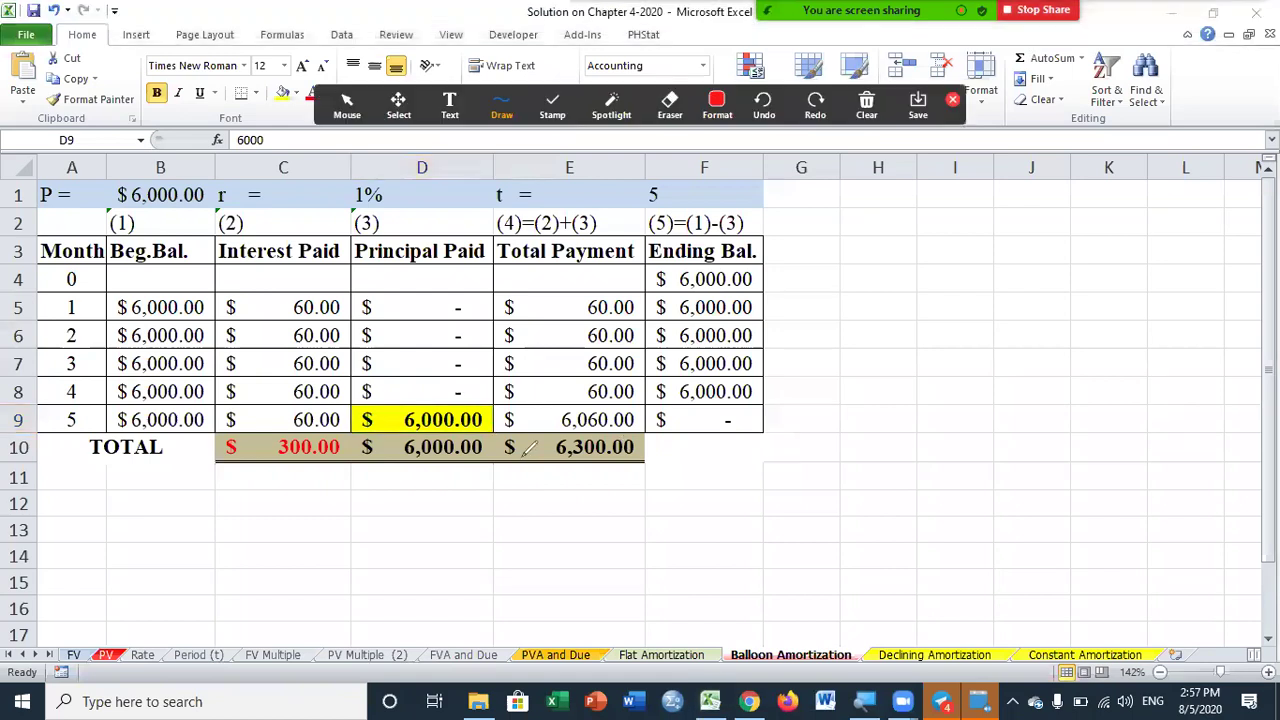
- Circle the Balloon Amortization sheet name, the month 5 principal and the three column totals in red, and clear the annotations
{"action": "mouse_move", "coordinate": [868, 642]}
{"action": "left_mouse_down"}
{"action": "mouse_move", "coordinate": [740, 660]}
{"action": "mouse_move", "coordinate": [828, 673]}
{"action": "mouse_move", "coordinate": [874, 648]}
{"action": "mouse_move", "coordinate": [862, 634]}
{"action": "mouse_move", "coordinate": [738, 641]}
{"action": "left_mouse_up"}
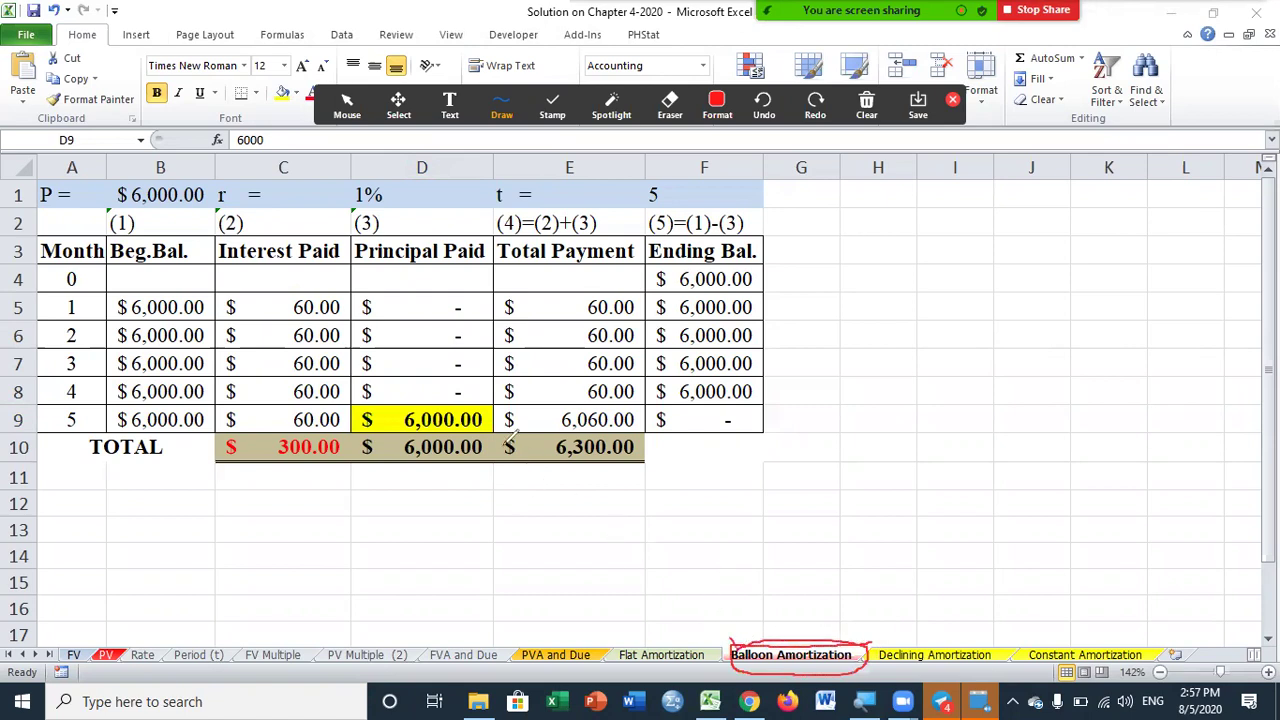
{"action": "mouse_move", "coordinate": [498, 405]}
{"action": "left_mouse_down"}
{"action": "mouse_move", "coordinate": [415, 398]}
{"action": "mouse_move", "coordinate": [399, 436]}
{"action": "mouse_move", "coordinate": [490, 430]}
{"action": "mouse_move", "coordinate": [502, 392]}
{"action": "mouse_move", "coordinate": [448, 391]}
{"action": "left_mouse_up"}
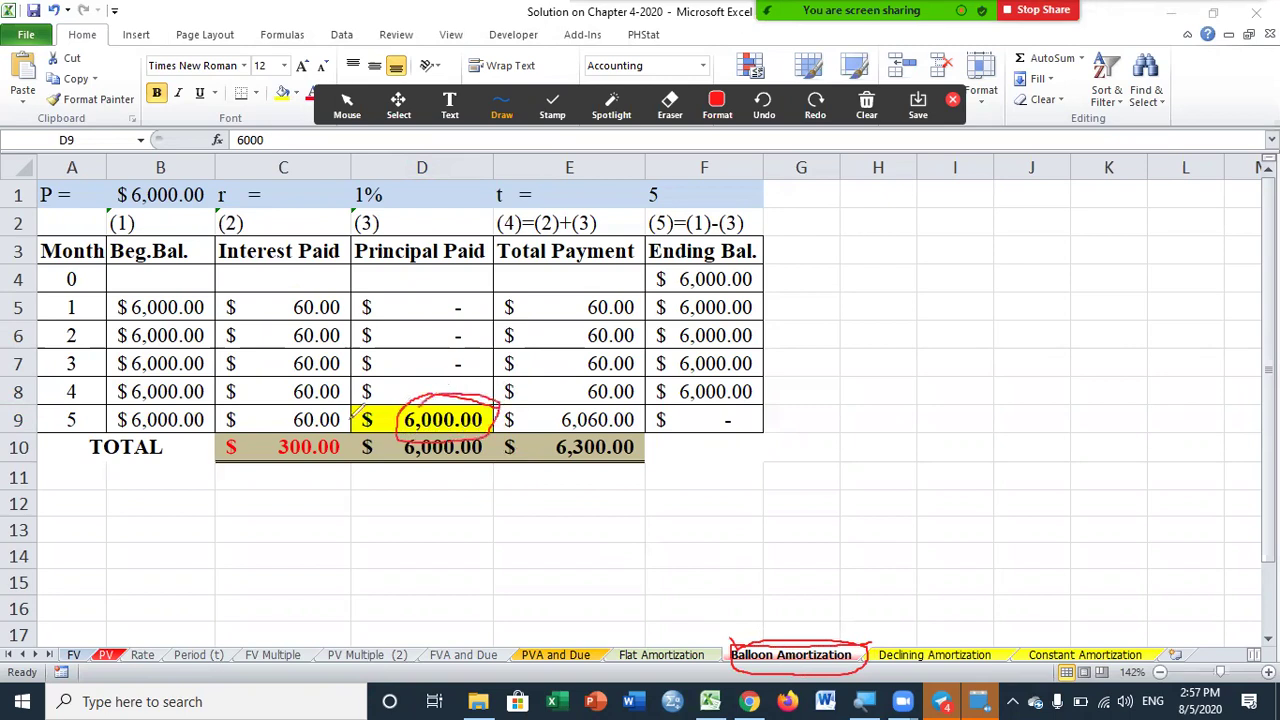
{"action": "mouse_move", "coordinate": [258, 432]}
{"action": "left_mouse_down"}
{"action": "mouse_move", "coordinate": [246, 452]}
{"action": "mouse_move", "coordinate": [325, 472]}
{"action": "mouse_move", "coordinate": [360, 428]}
{"action": "mouse_move", "coordinate": [410, 462]}
{"action": "mouse_move", "coordinate": [485, 456]}
{"action": "mouse_move", "coordinate": [490, 428]}
{"action": "left_mouse_up"}
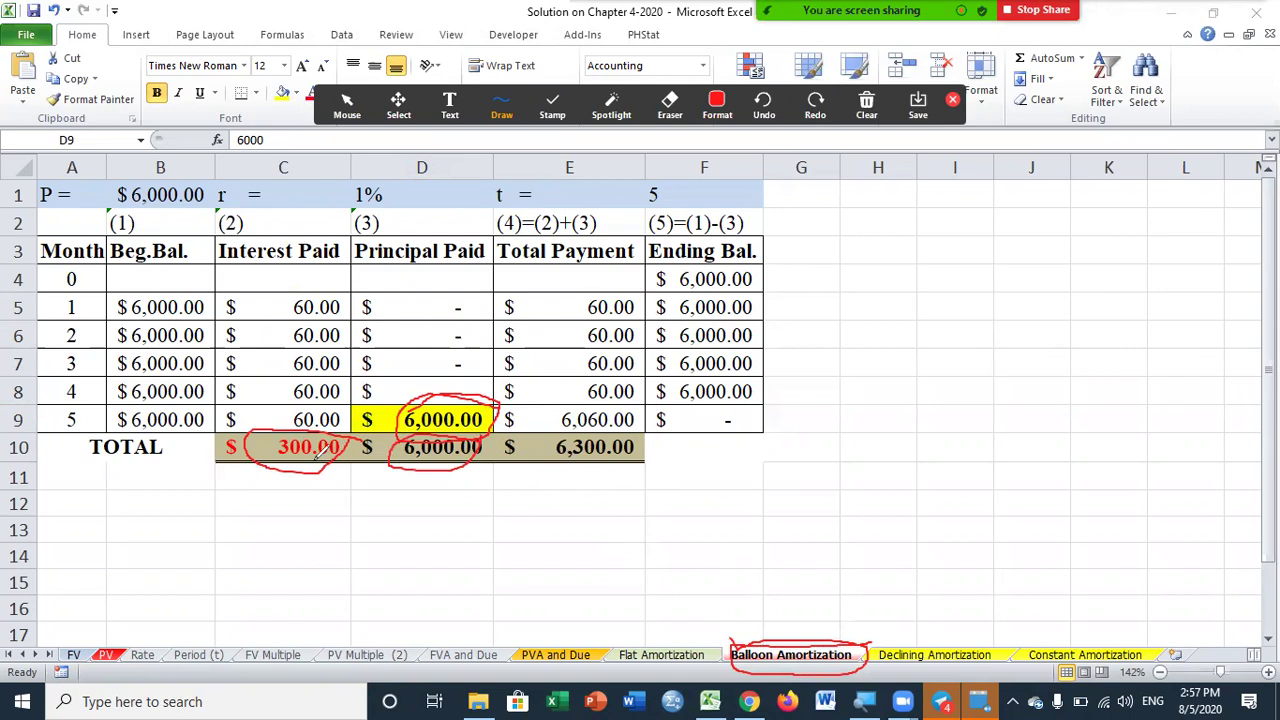
{"action": "mouse_move", "coordinate": [662, 440]}
{"action": "left_mouse_down"}
{"action": "mouse_move", "coordinate": [610, 416]}
{"action": "mouse_move", "coordinate": [572, 424]}
{"action": "mouse_move", "coordinate": [558, 462]}
{"action": "mouse_move", "coordinate": [638, 458]}
{"action": "left_mouse_up"}
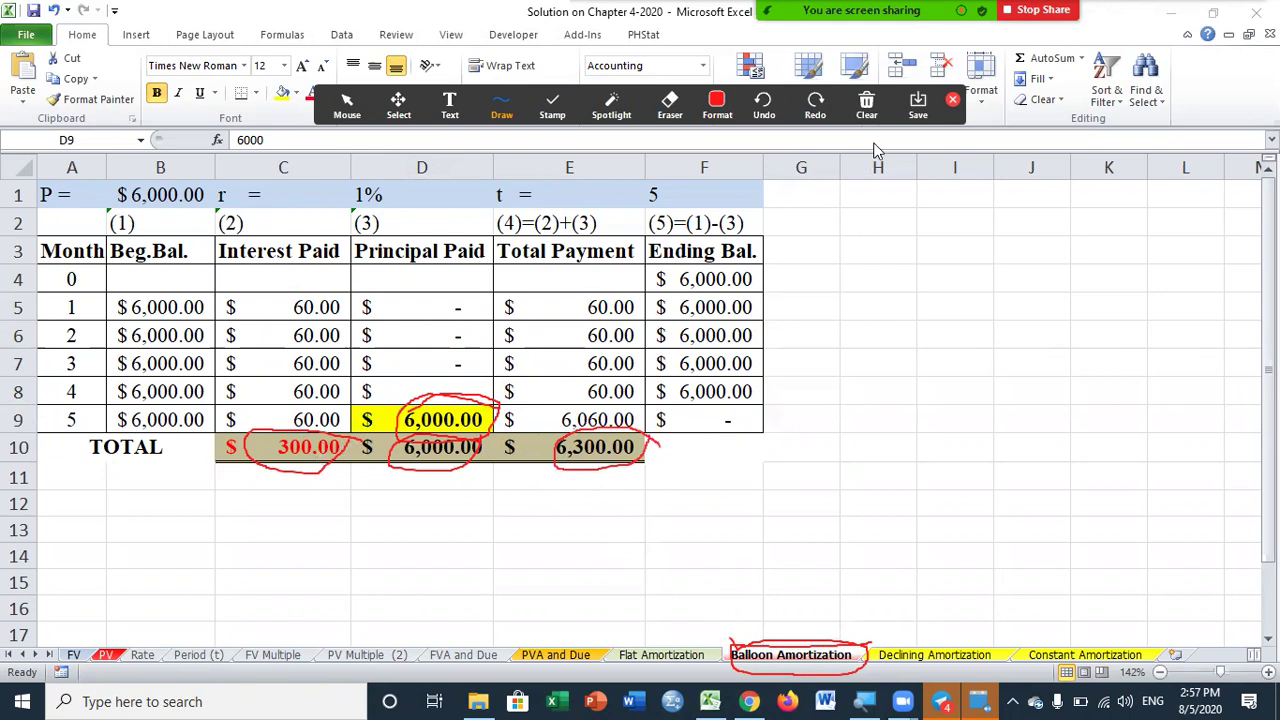
{"action": "left_click", "coordinate": [866, 105]}
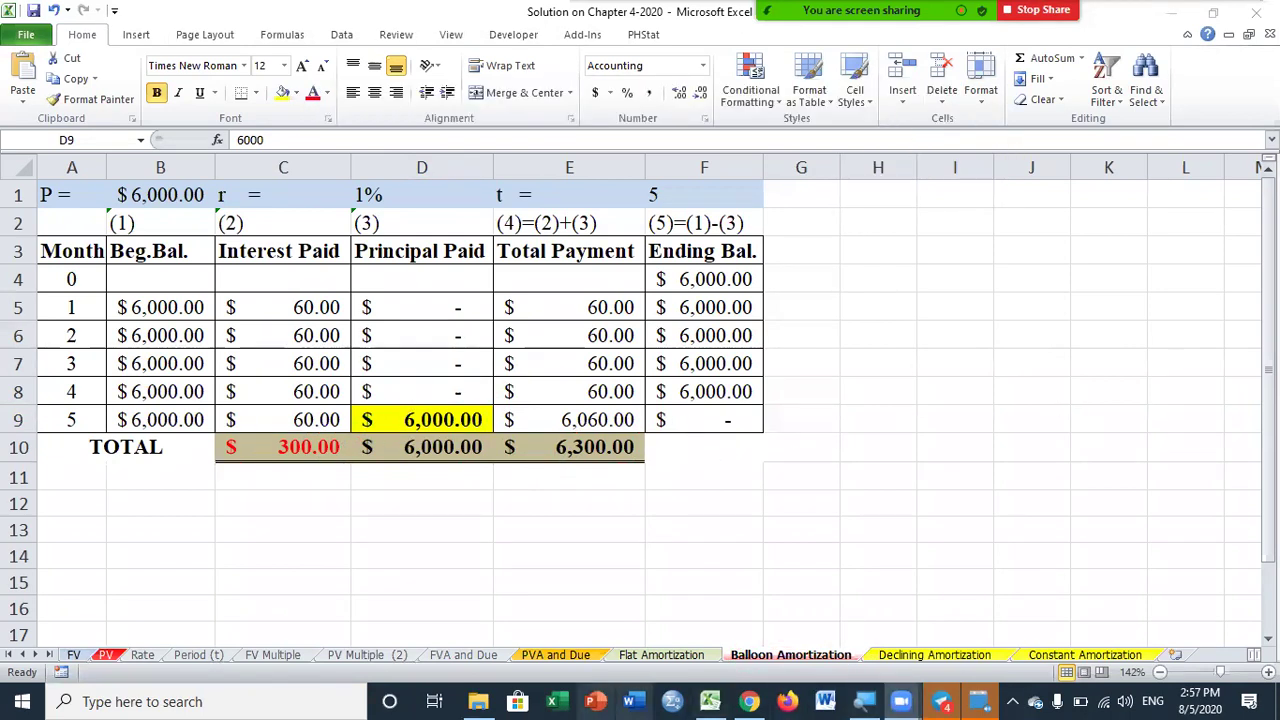
- Open the Declining Amortization sheet and look over its empty schedule
{"action": "left_click", "coordinate": [938, 655]}
{"action": "left_click", "coordinate": [1056, 418]}
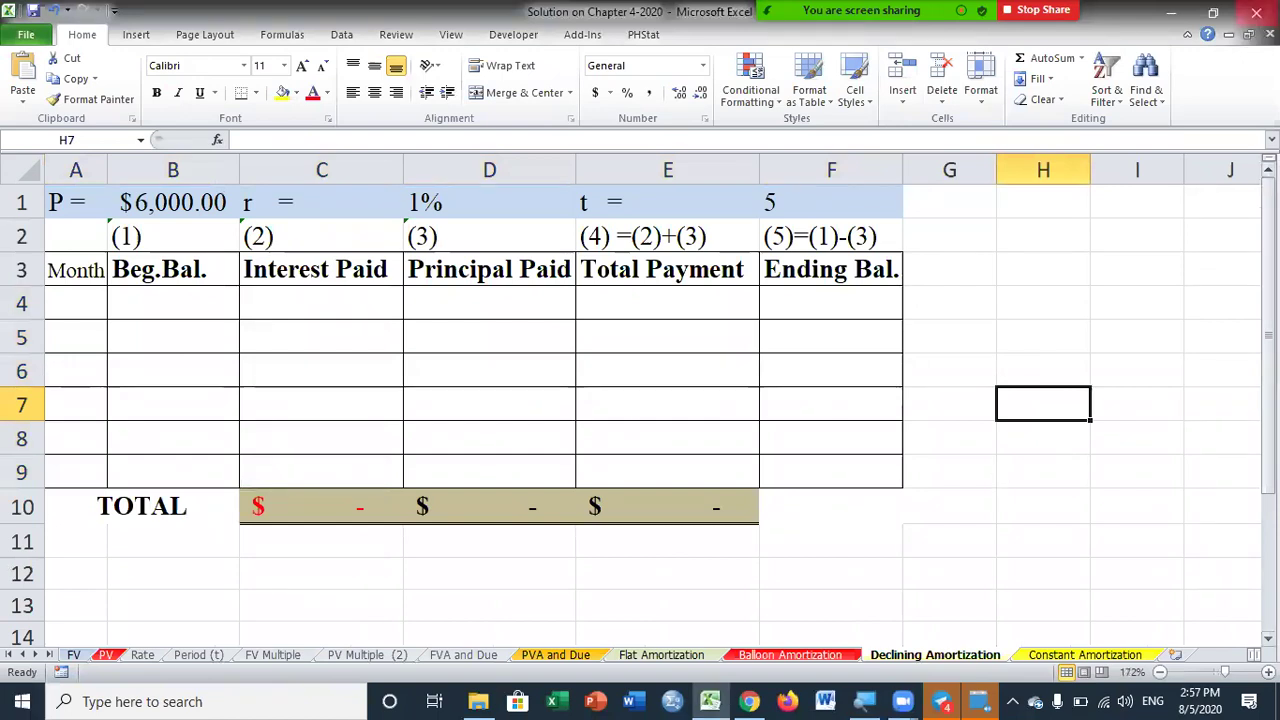
{"action": "left_click", "coordinate": [966, 331]}
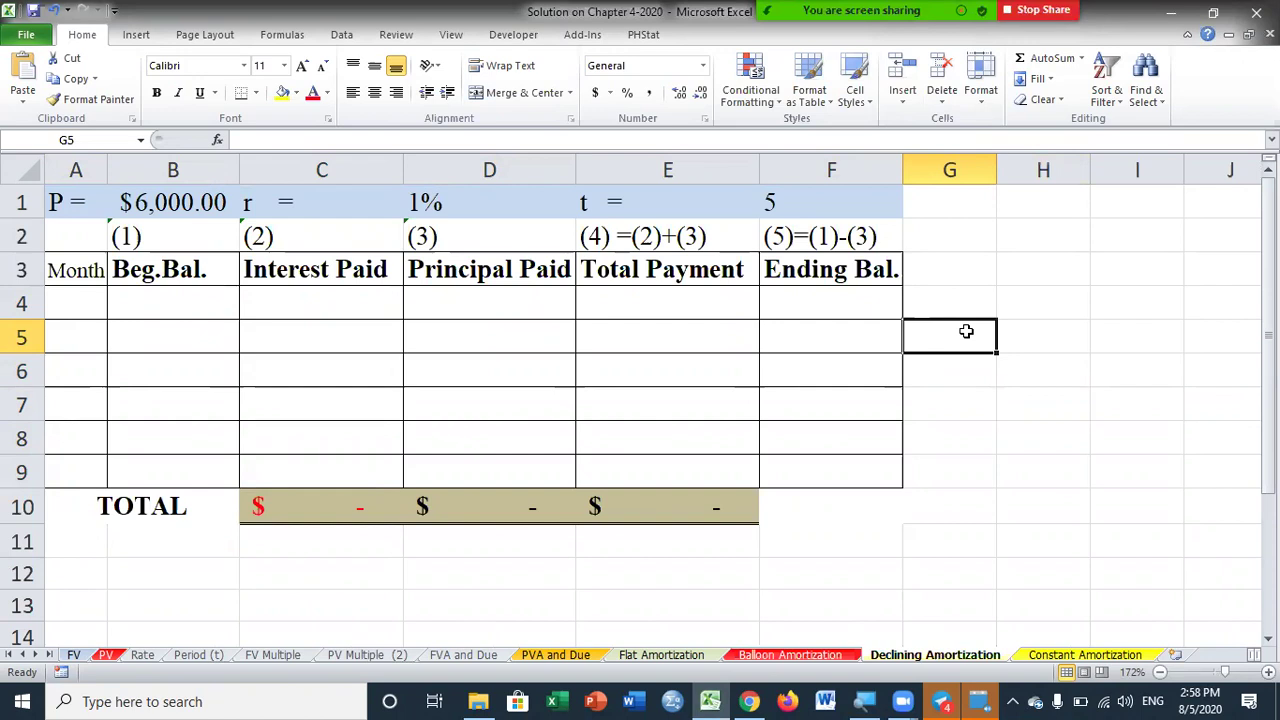
{"action": "left_click", "coordinate": [540, 302]}
- Fill the Month column in A4:A9 with the series 0 to 5 and center the numbers
{"action": "left_click", "coordinate": [90, 310]}
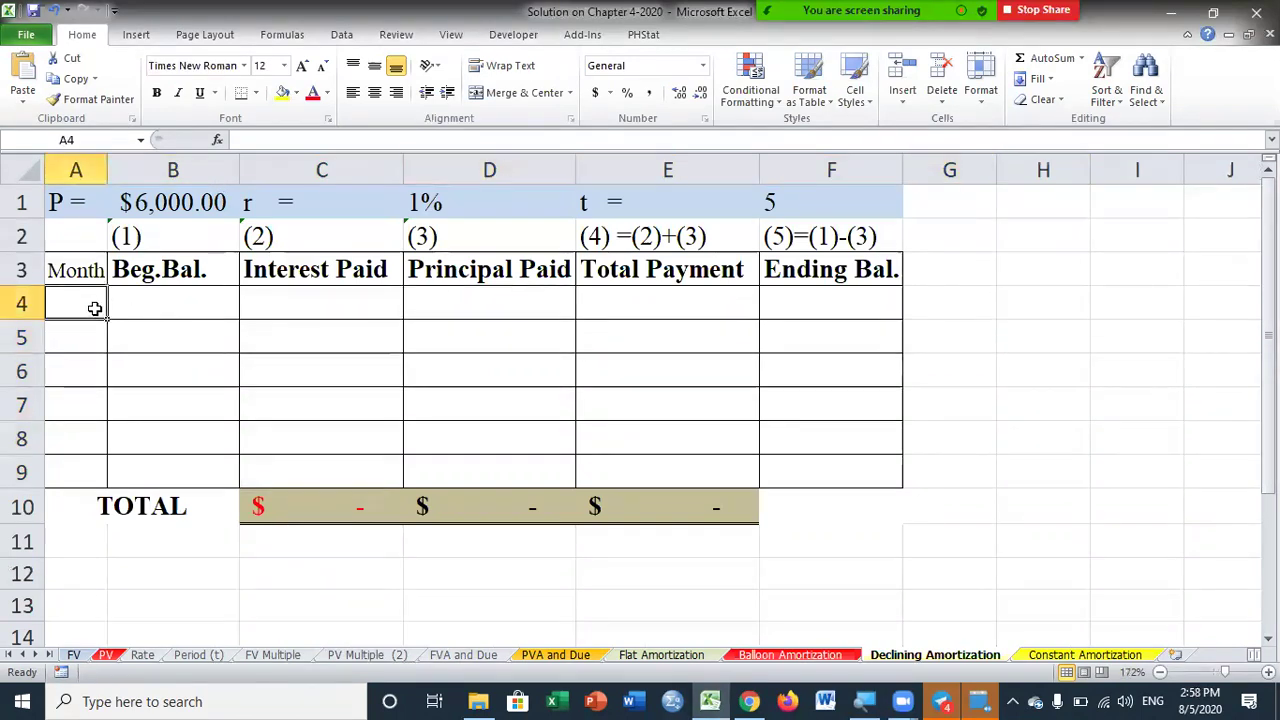
{"action": "type", "text": "0"}
{"action": "key", "text": "Return"}
{"action": "type", "text": "1"}
{"action": "key", "text": "Return"}
{"action": "left_click", "coordinate": [80, 298]}
{"action": "left_click_drag", "start_coordinate": [80, 298], "coordinate": [107, 478]}
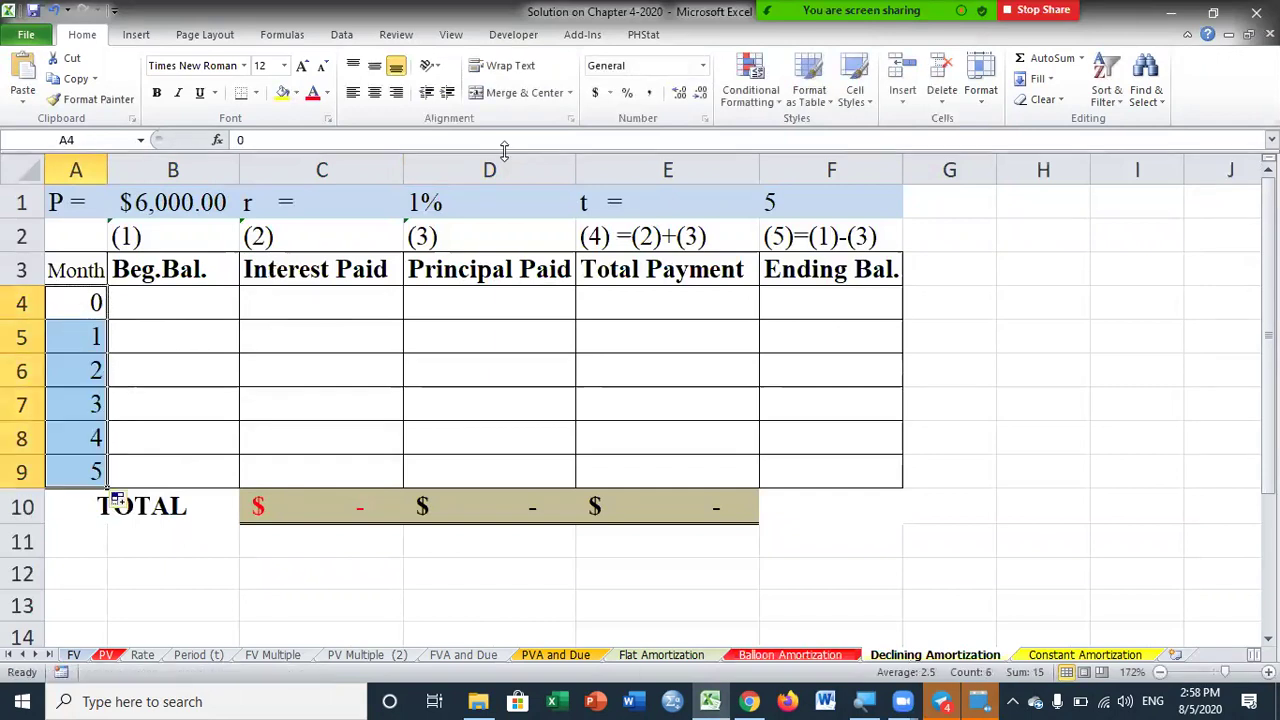
{"action": "left_click", "coordinate": [375, 92]}
{"action": "left_click", "coordinate": [615, 395]}
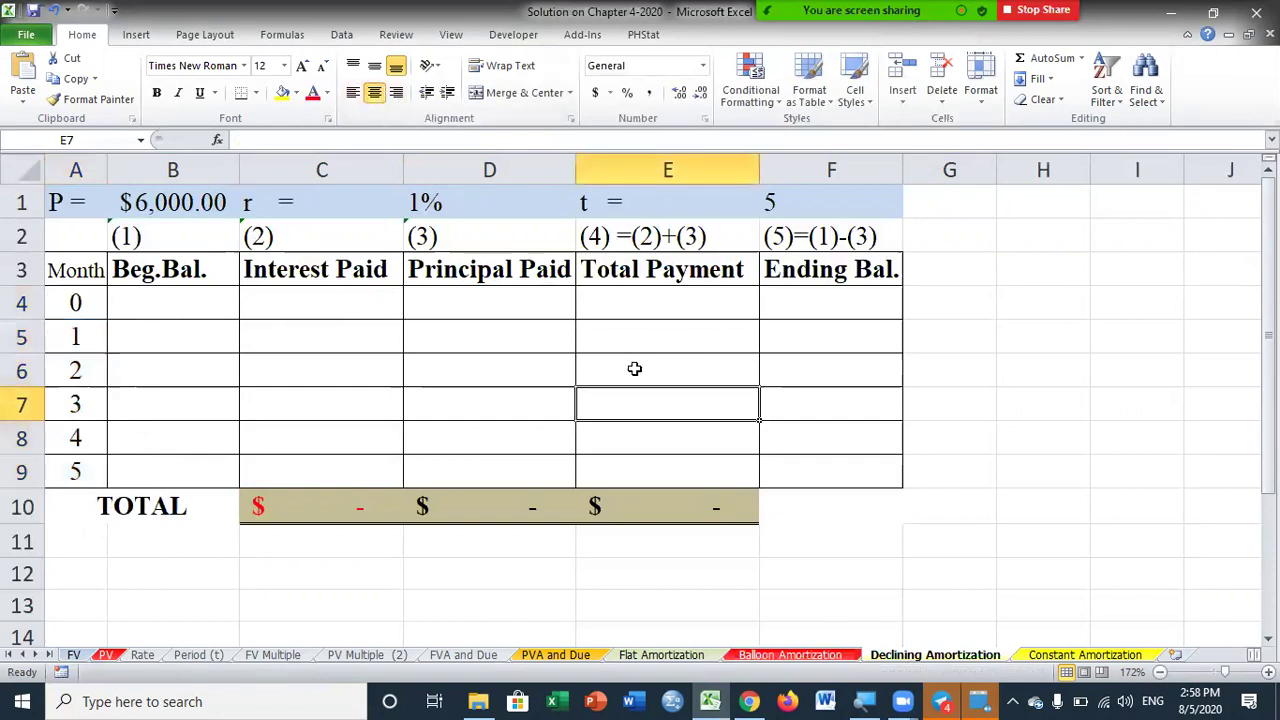
- Set the month 0 ending balance in F4 to the loan principal with =B1
{"action": "left_click", "coordinate": [829, 301]}
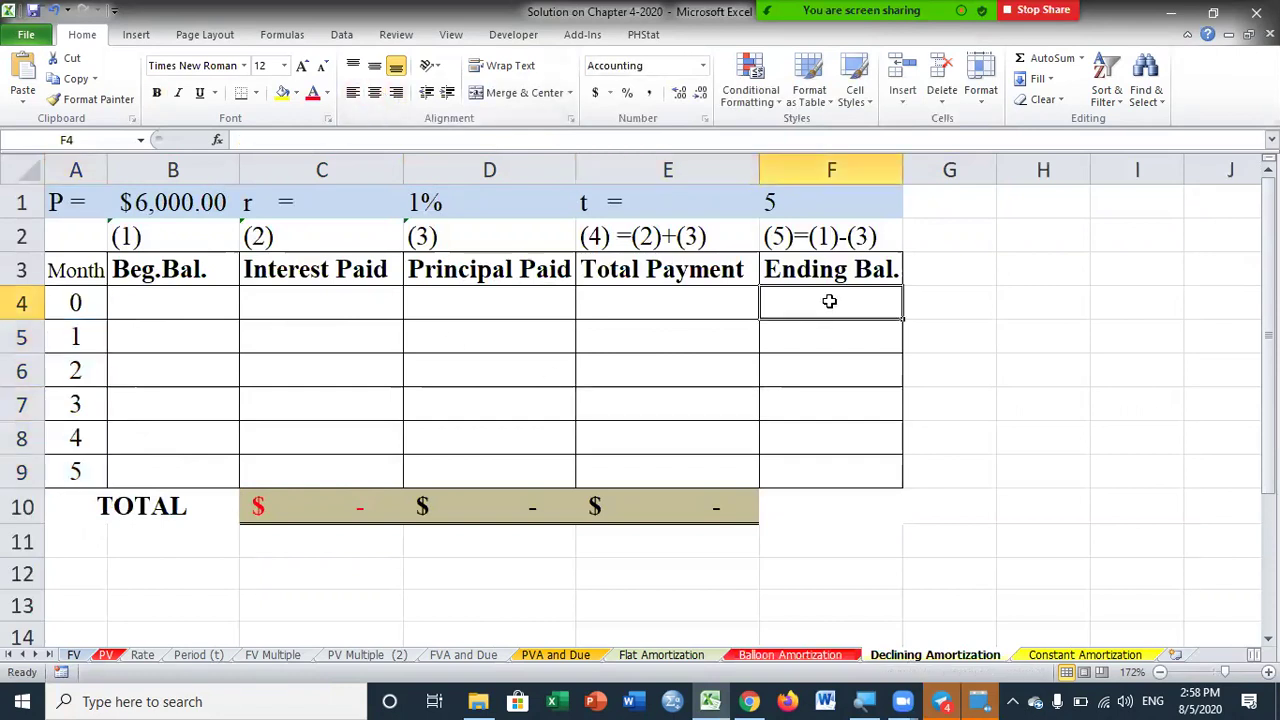
{"action": "type", "text": "="}
{"action": "left_click", "coordinate": [152, 197]}
{"action": "key", "text": "Return"}
{"action": "left_click", "coordinate": [828, 304]}
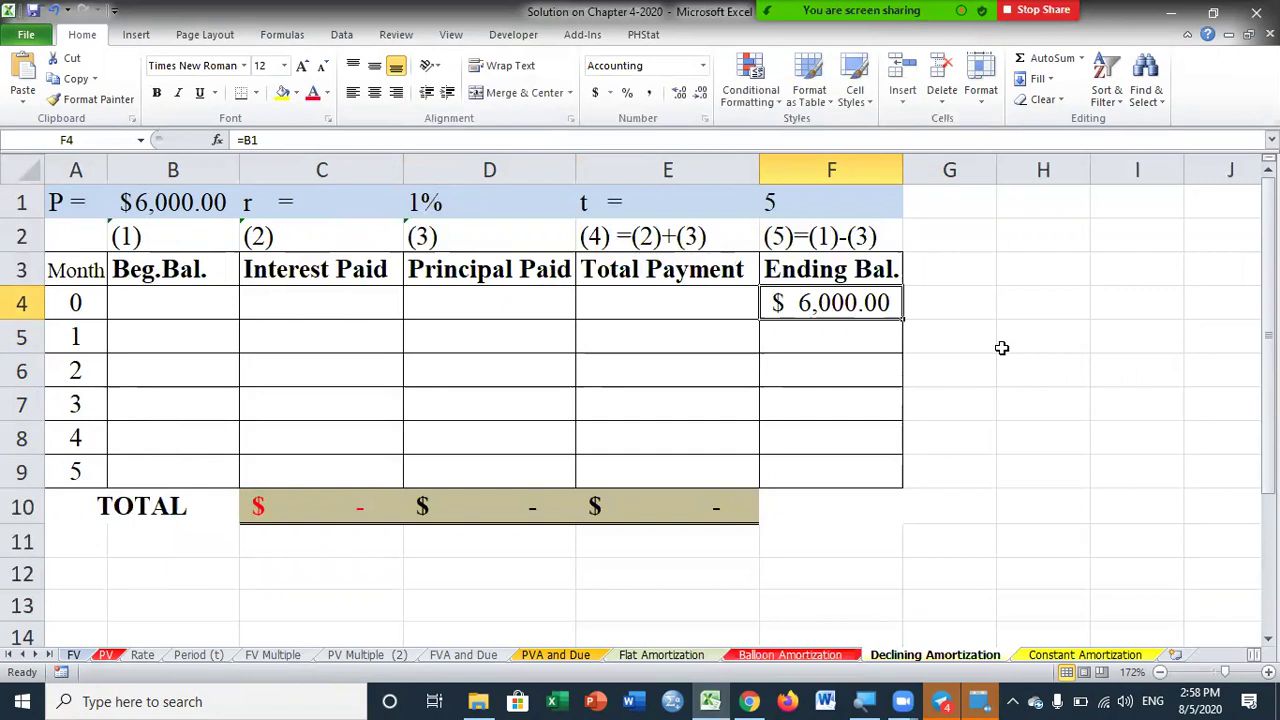
- Set the month 1 beginning balance in B5 to the month 0 ending balance with =F4
{"action": "left_click", "coordinate": [183, 340]}
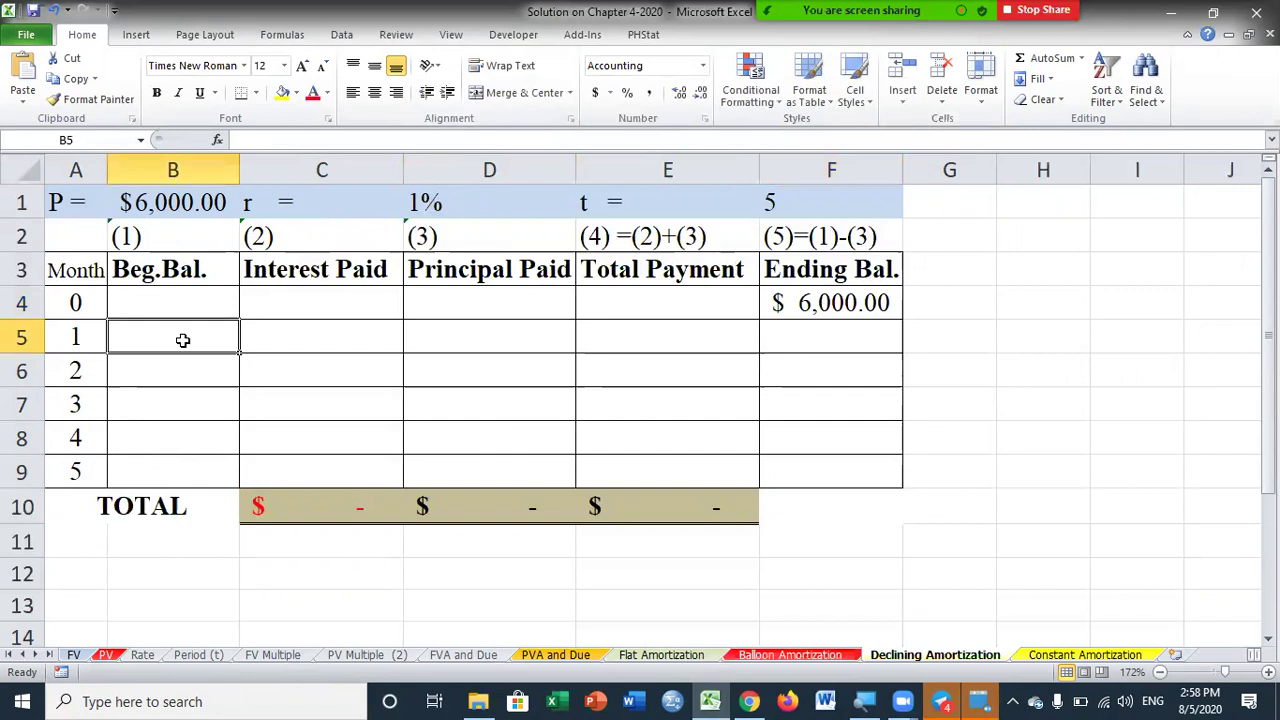
{"action": "type", "text": "="}
{"action": "left_click", "coordinate": [829, 292]}
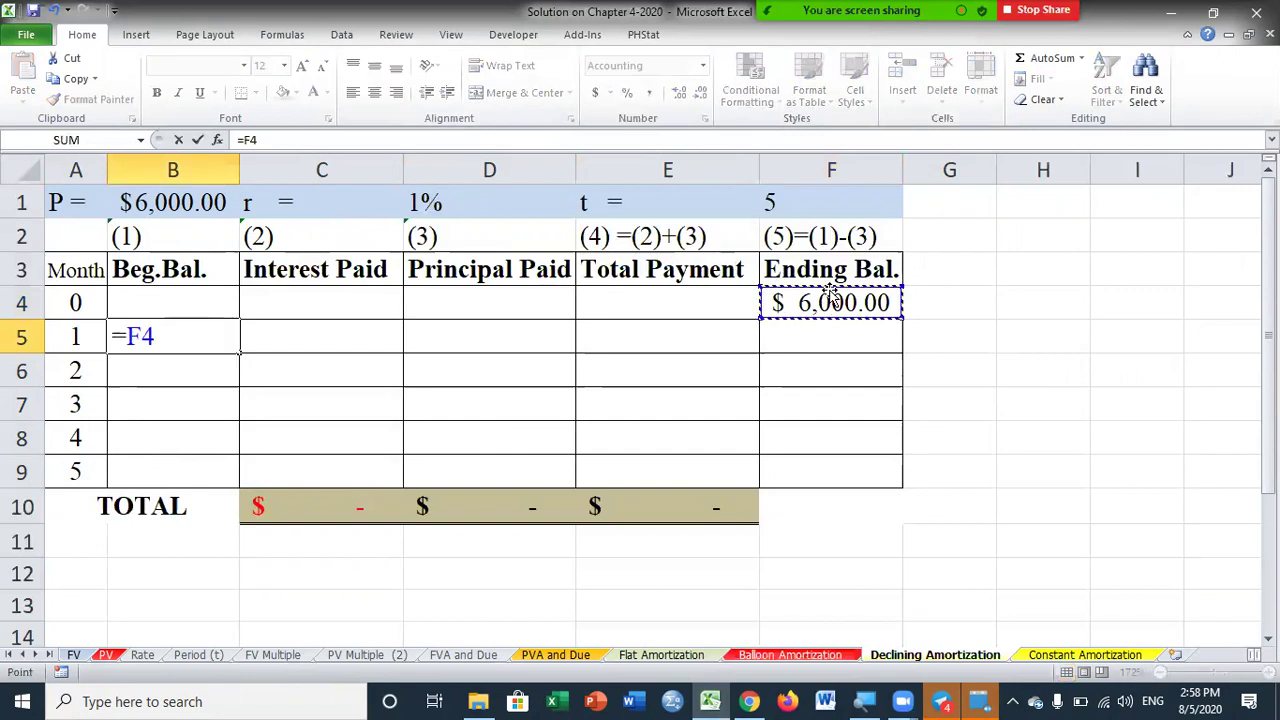
{"action": "key", "text": "Return"}
{"action": "left_click", "coordinate": [349, 347]}
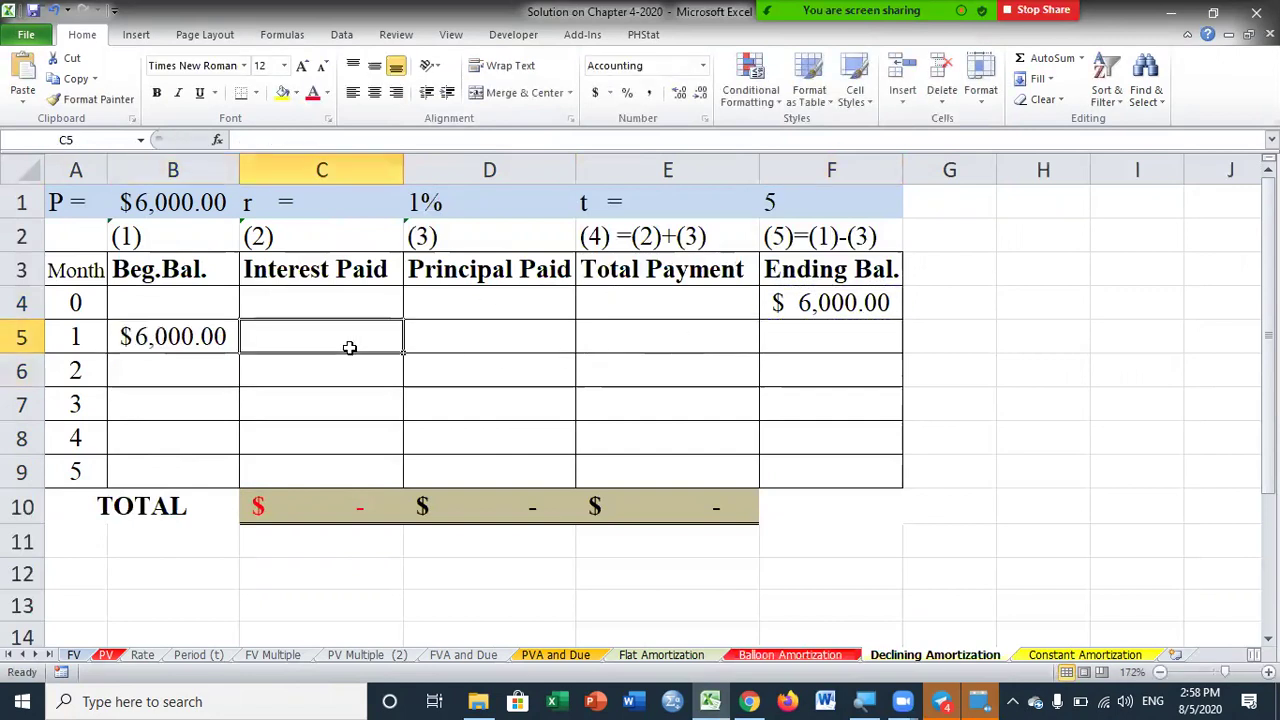
- Calculate the month 1 interest paid in C5 as beginning balance times rate with =B5*D1
{"action": "type", "text": "="}
{"action": "left_click", "coordinate": [193, 338]}
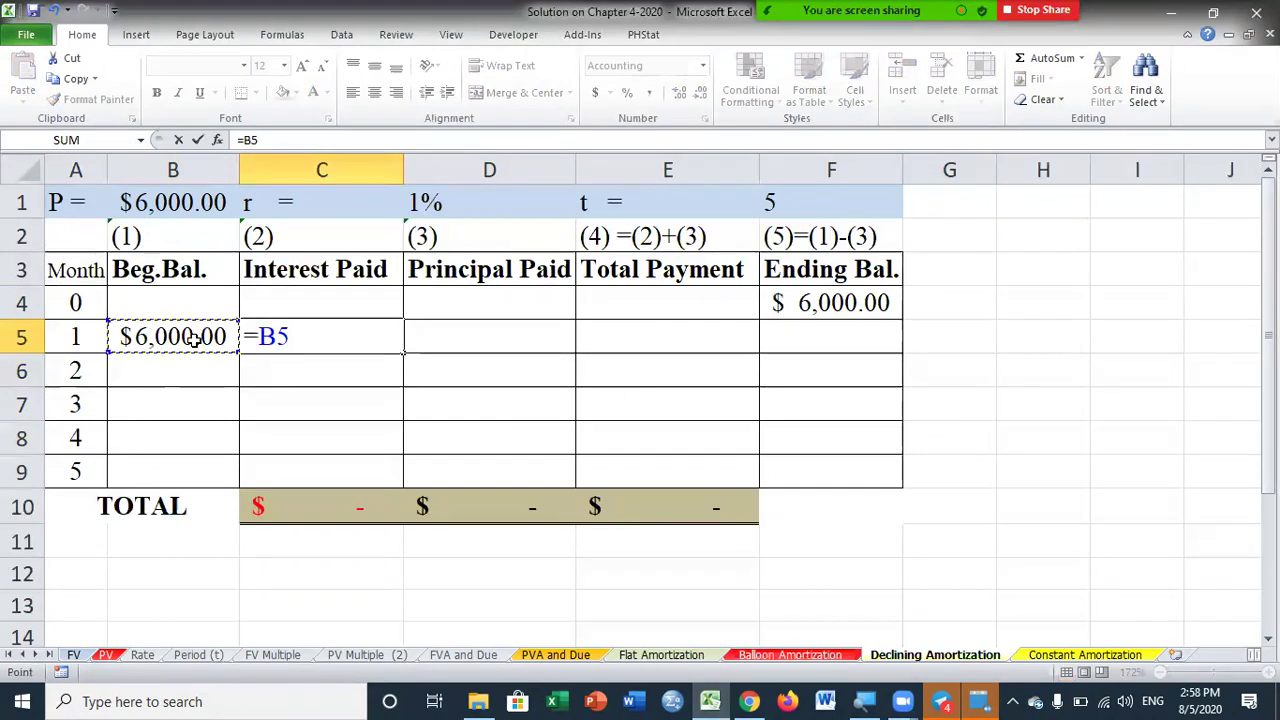
{"action": "type", "text": "*"}
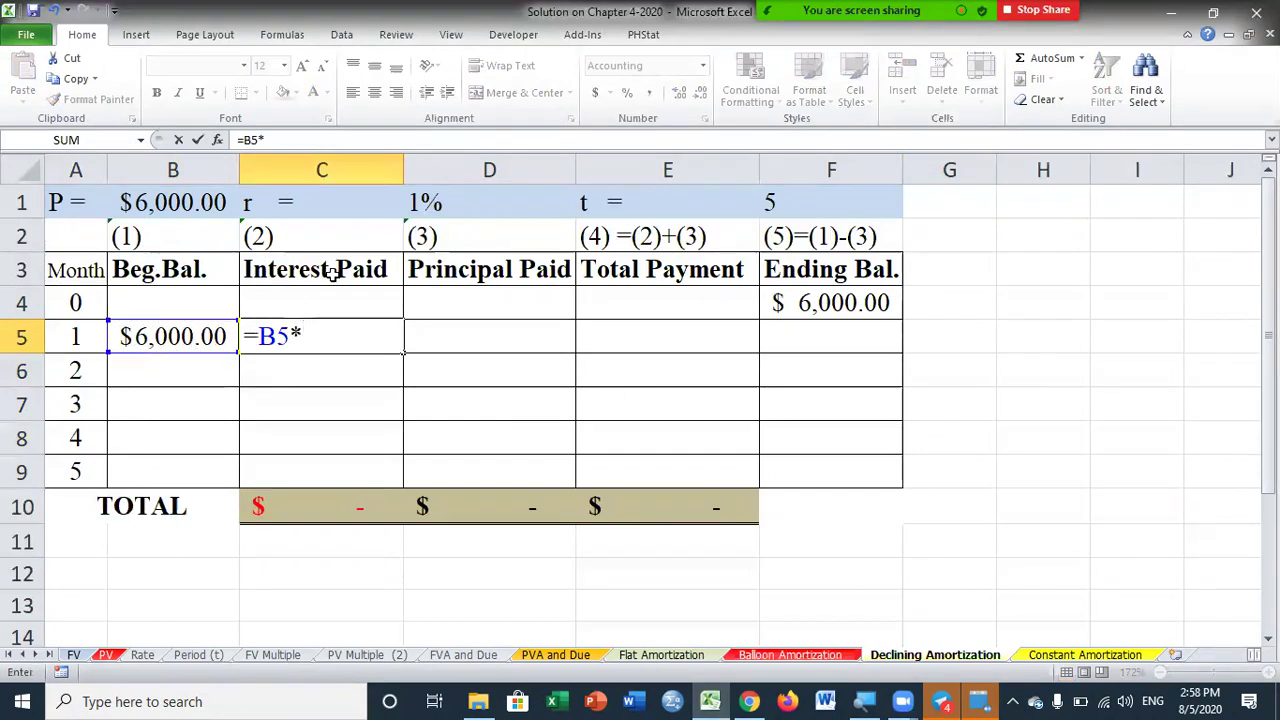
{"action": "left_click", "coordinate": [430, 202]}
{"action": "key", "text": "Return"}
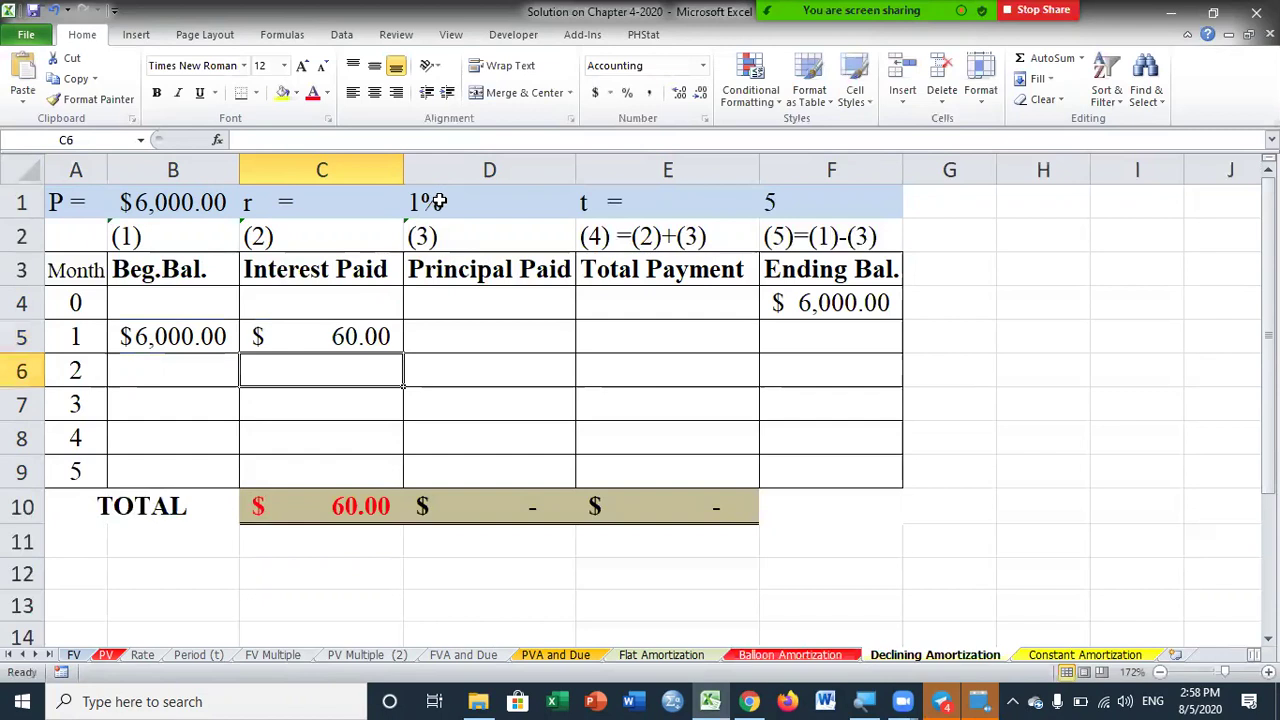
- Calculate the month 1 principal paid in D5 as the loan principal divided by the term with =B1/F1
{"action": "left_click", "coordinate": [508, 340]}
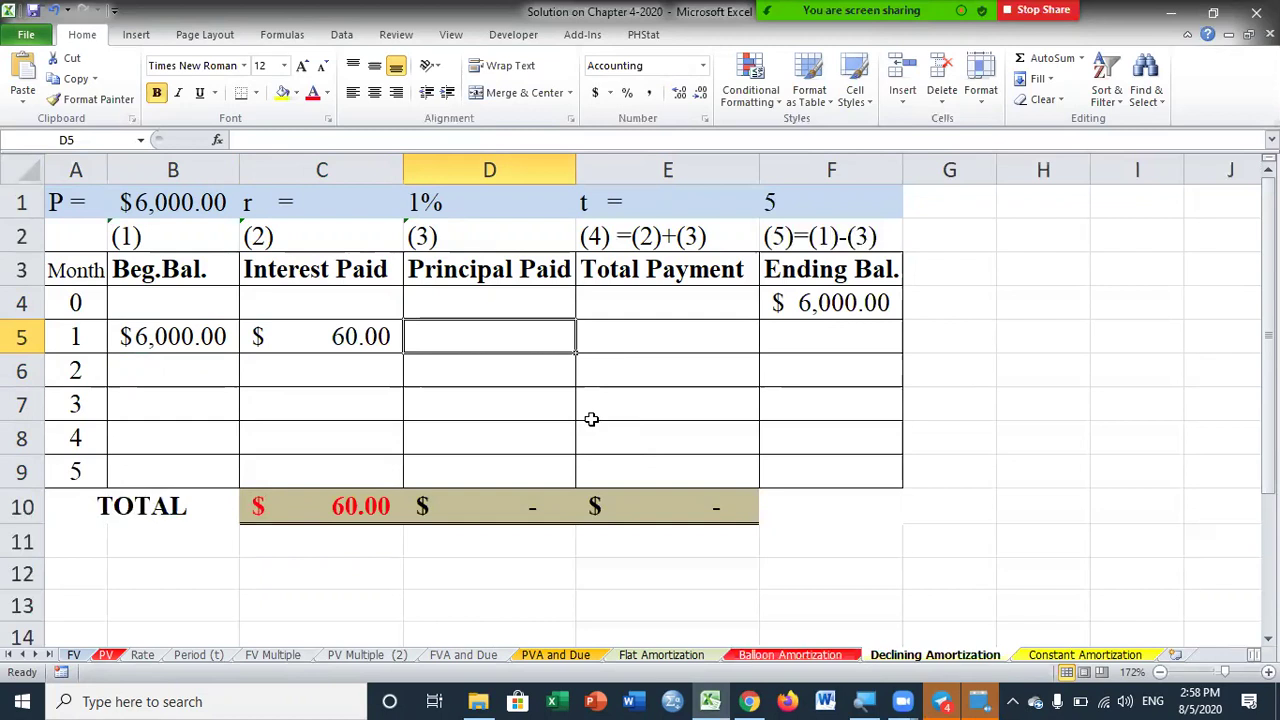
{"action": "left_click", "coordinate": [477, 348]}
{"action": "type", "text": "="}
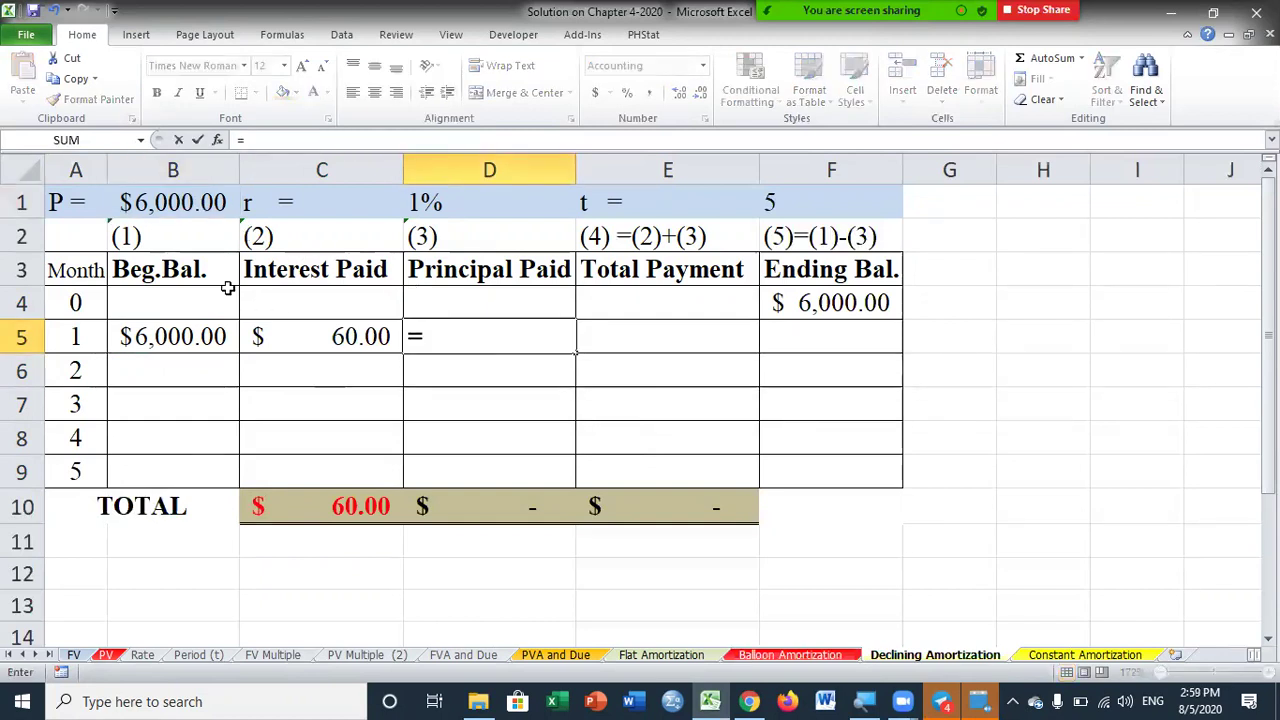
{"action": "left_click", "coordinate": [200, 203]}
{"action": "type", "text": "/"}
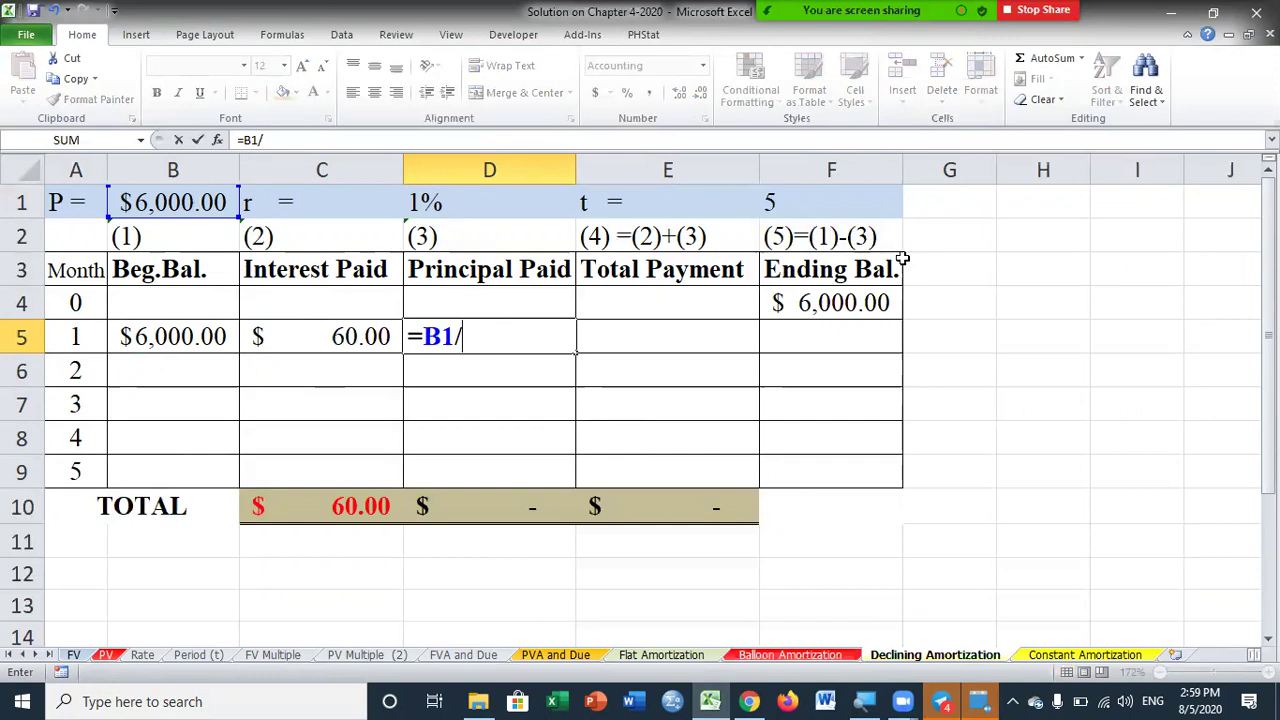
{"action": "left_click", "coordinate": [782, 202]}
{"action": "key", "text": "Return"}
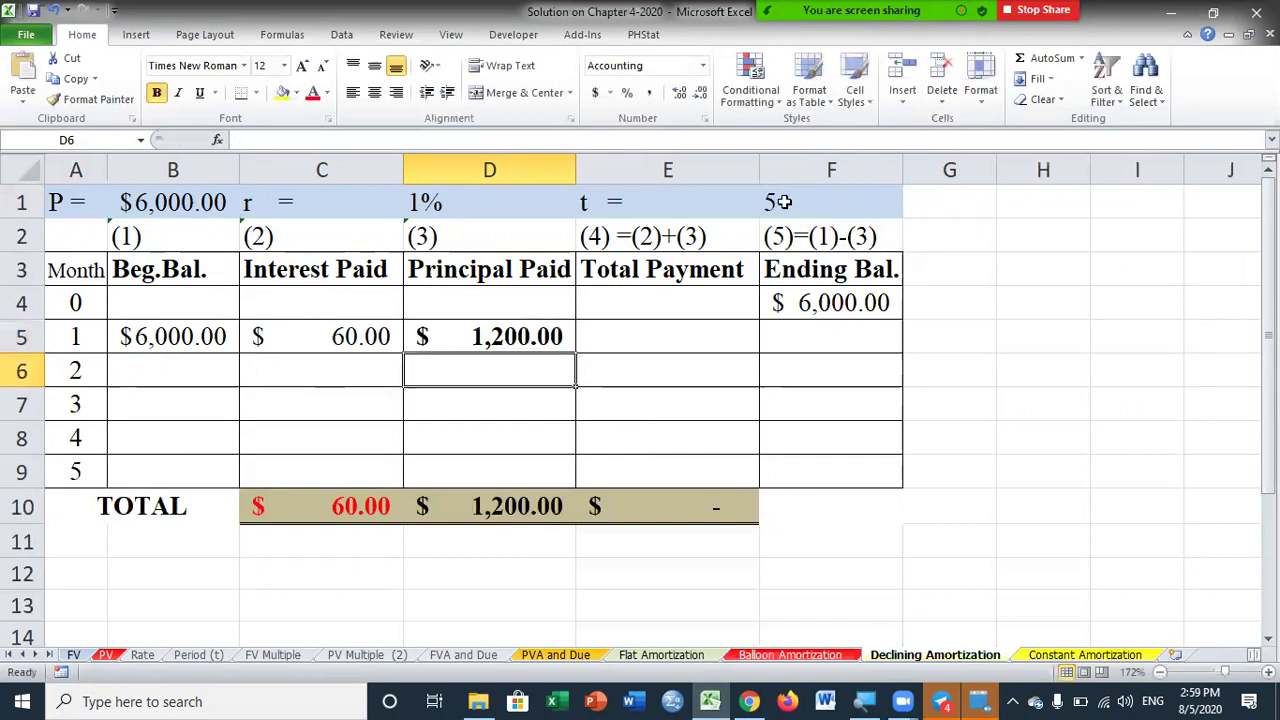
{"action": "left_click", "coordinate": [541, 333]}
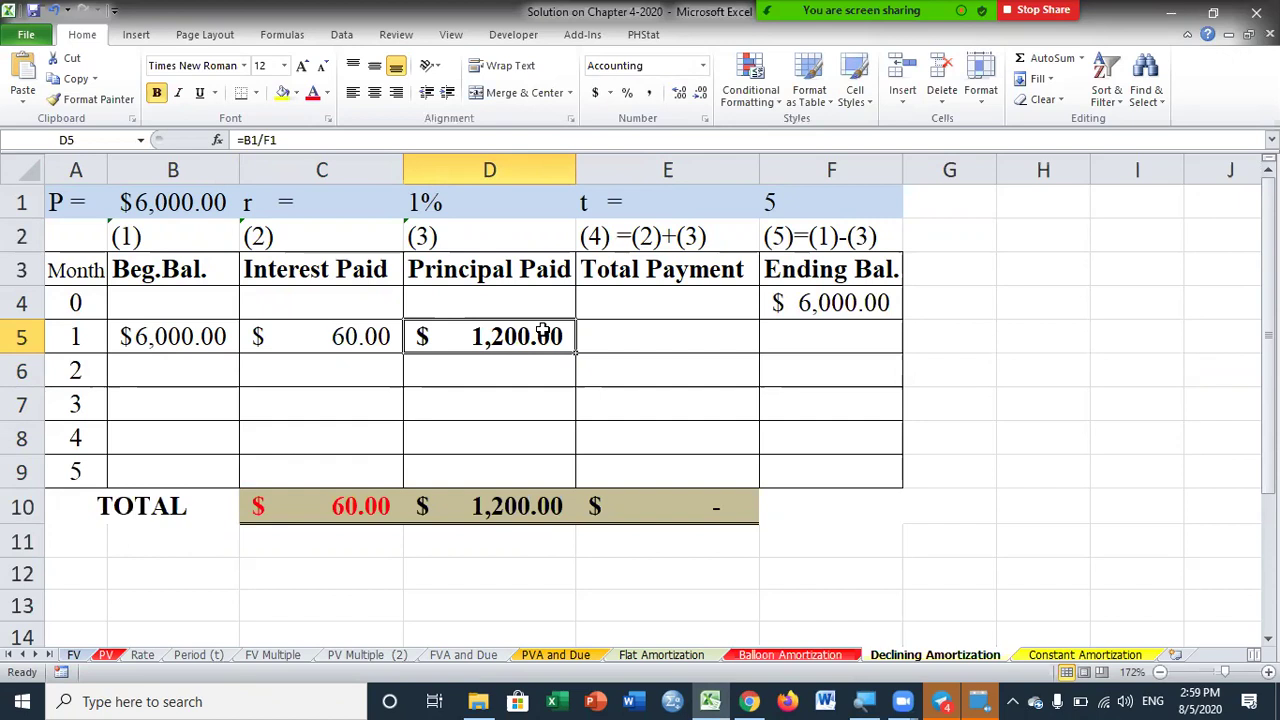
- Calculate the month 1 total payment in E5 as interest plus principal with =C5+D5
{"action": "left_click", "coordinate": [726, 347]}
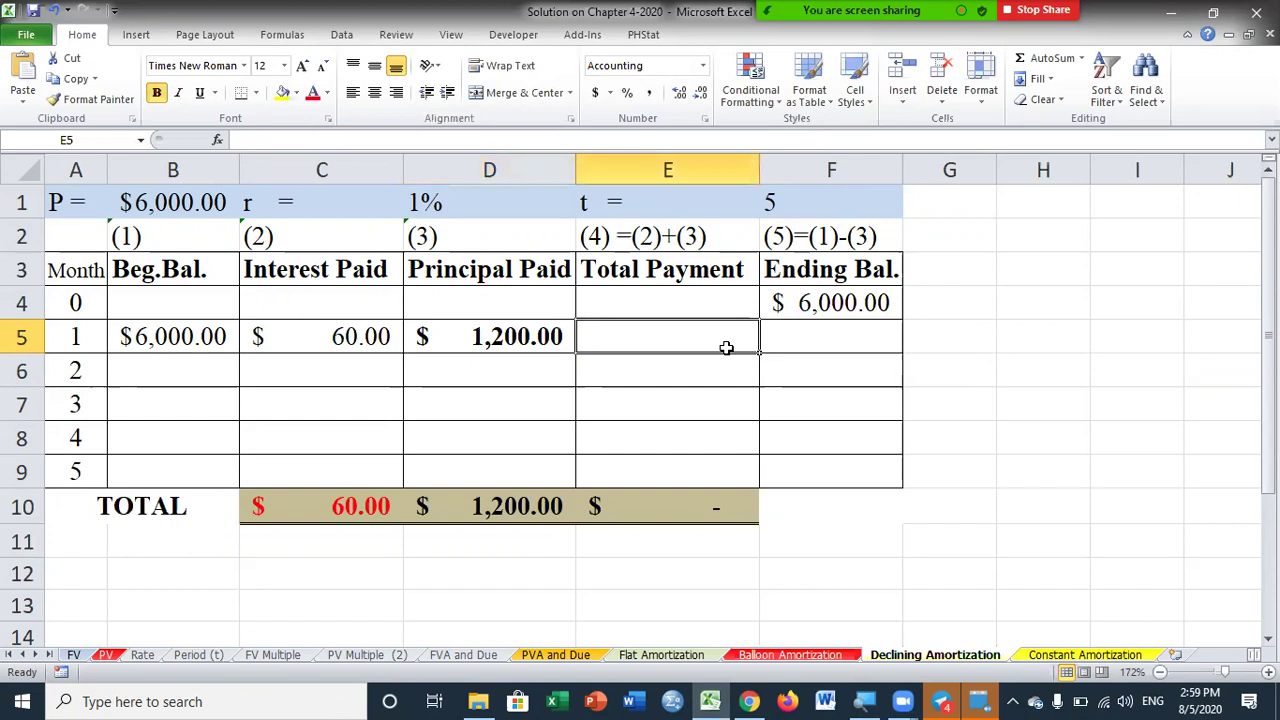
{"action": "type", "text": "="}
{"action": "left_click", "coordinate": [355, 345]}
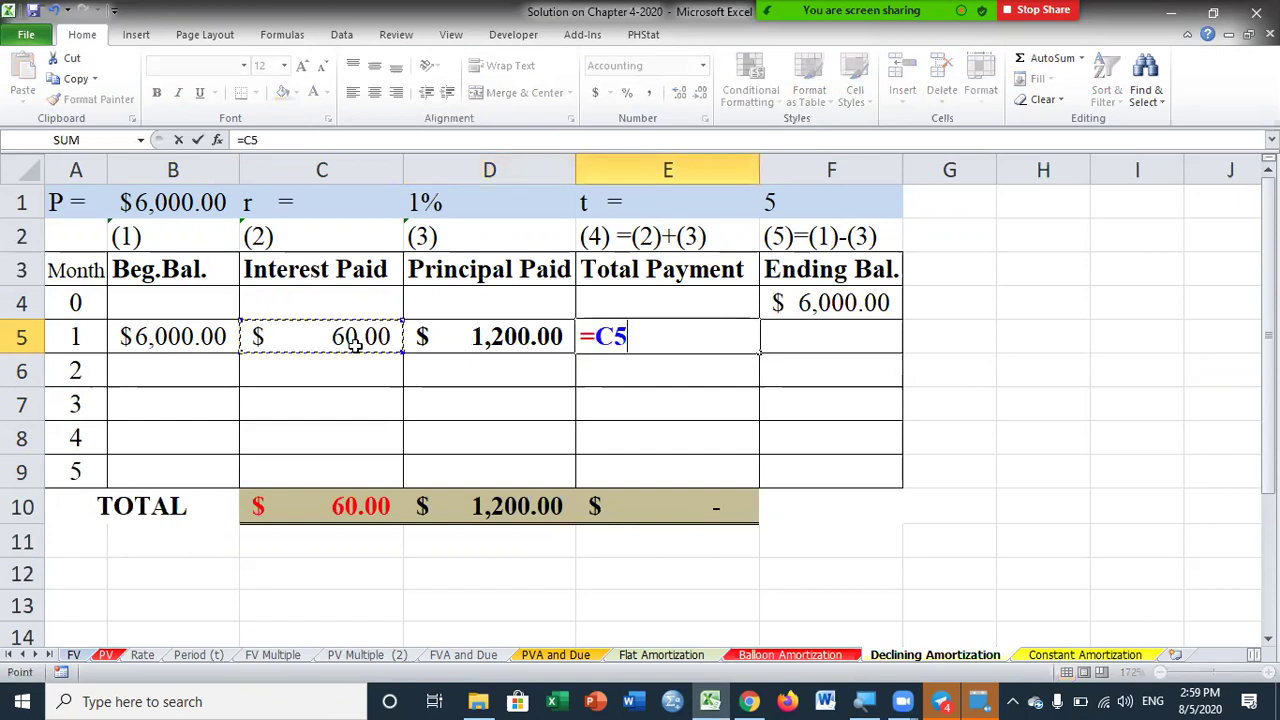
{"action": "type", "text": "+"}
{"action": "left_click", "coordinate": [485, 343]}
{"action": "key", "text": "Return"}
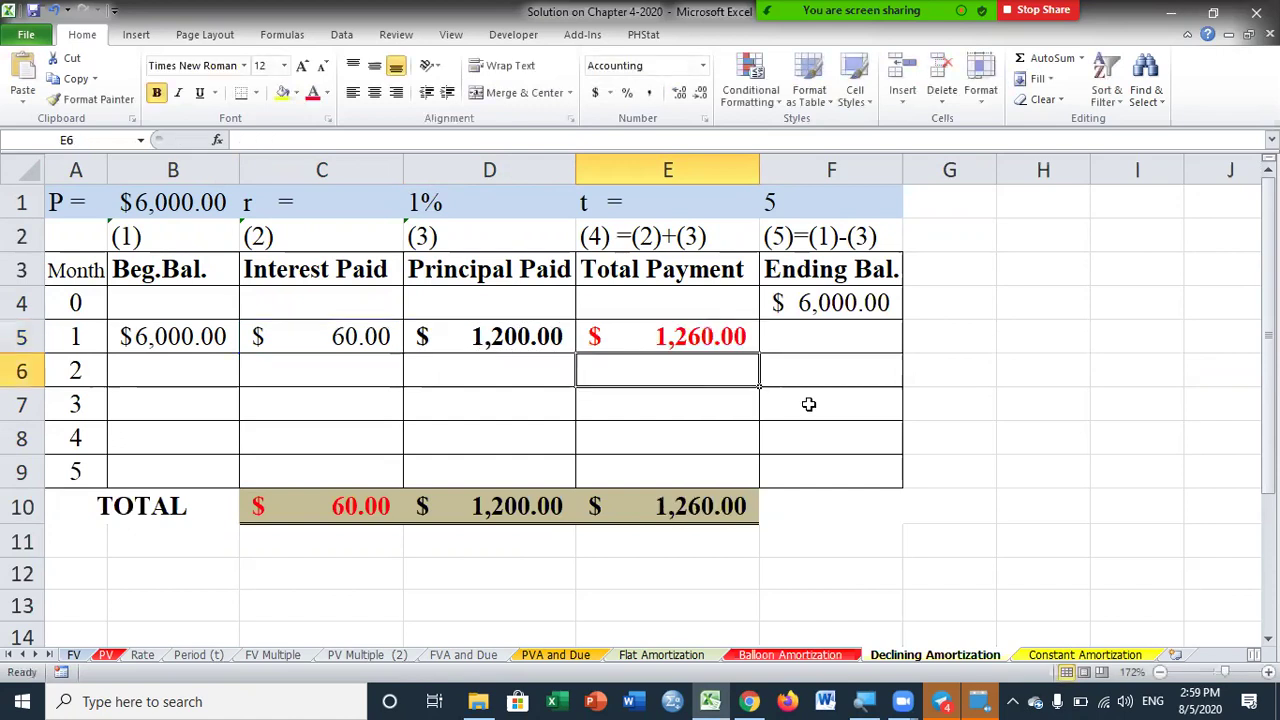
- Calculate the month 1 ending balance in F5 as beginning balance minus principal paid with =B5-D5
{"action": "left_click", "coordinate": [881, 326]}
{"action": "type", "text": "="}
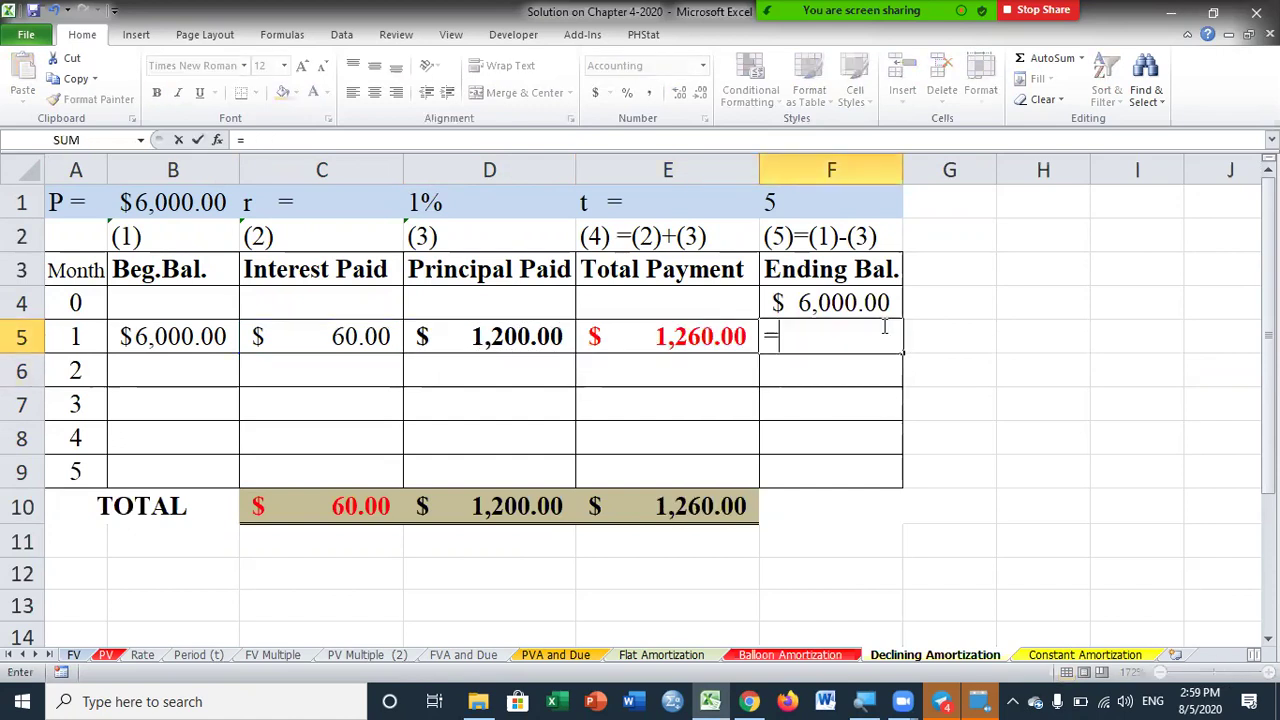
{"action": "left_click", "coordinate": [172, 338]}
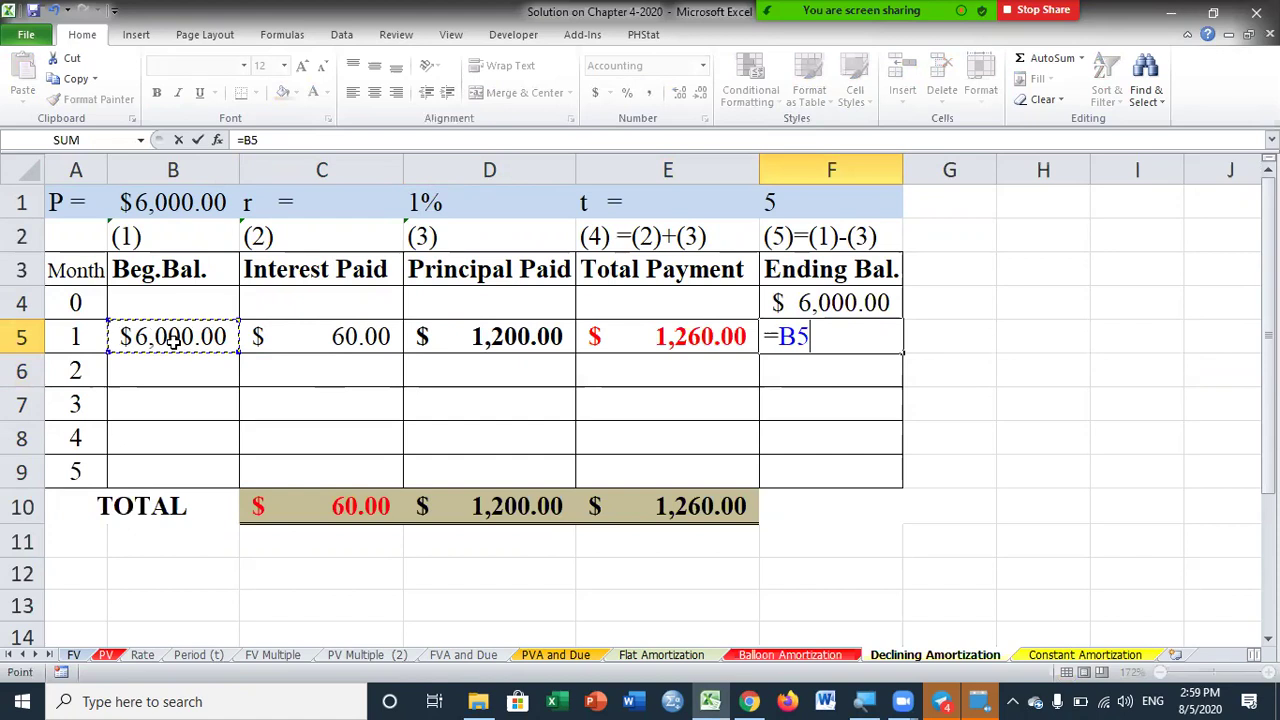
{"action": "type", "text": "-"}
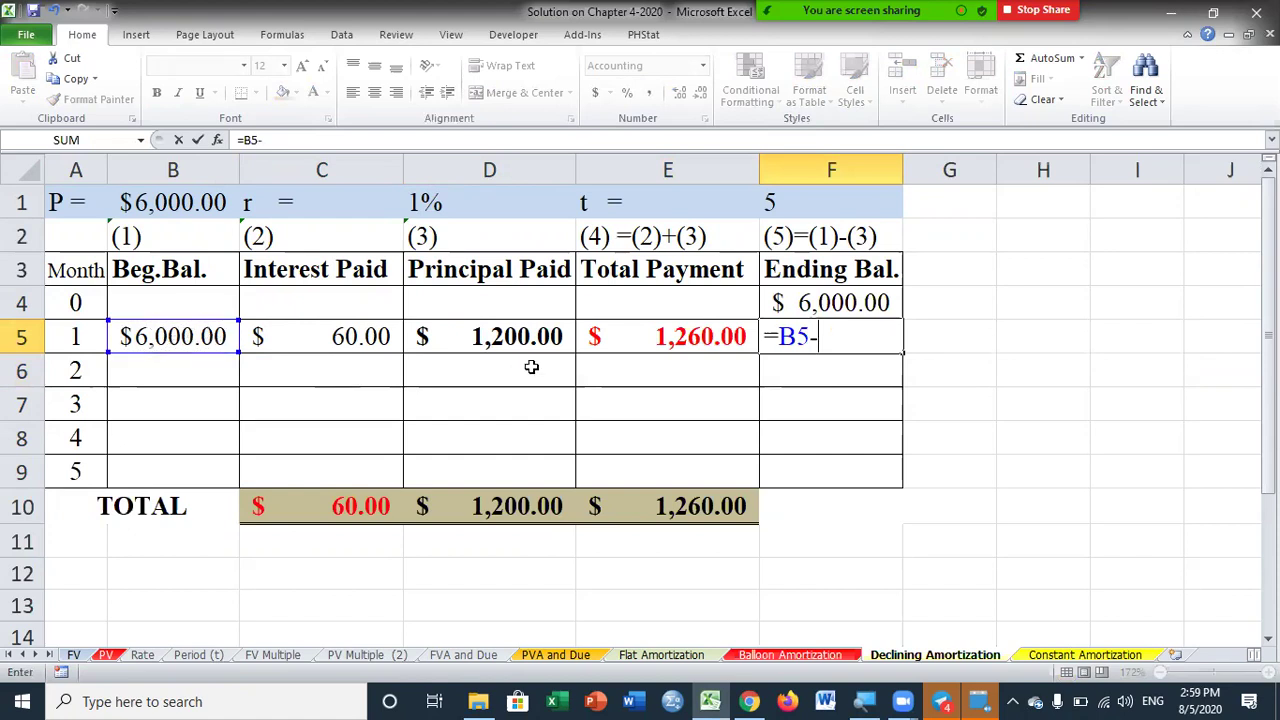
{"action": "left_click", "coordinate": [548, 338]}
{"action": "key", "text": "Return"}
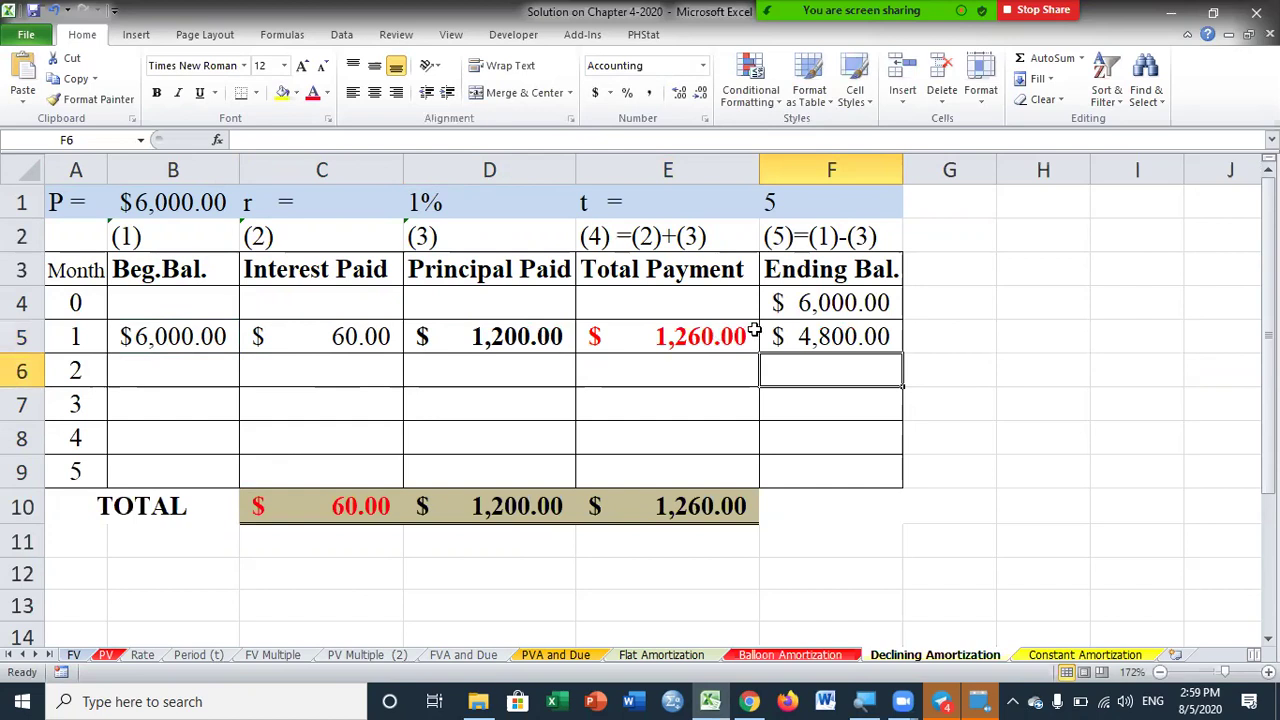
{"action": "left_click", "coordinate": [826, 338]}
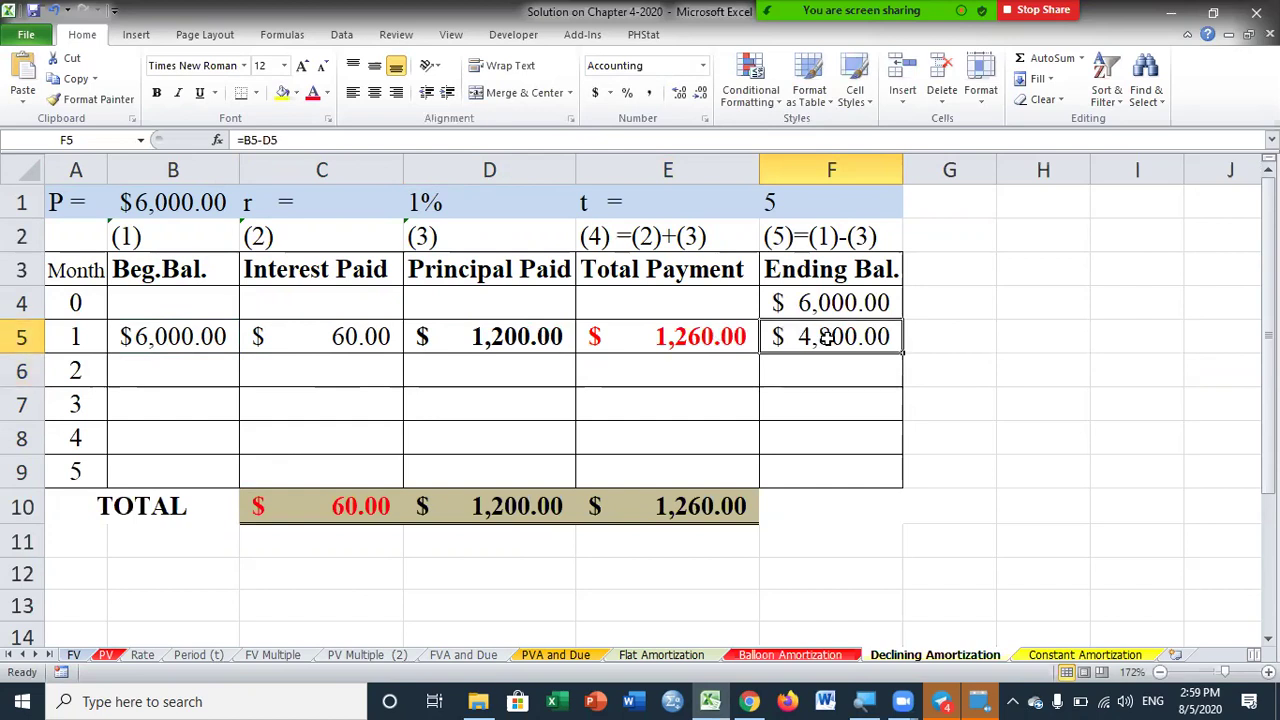
- Set the month 2 beginning balance in B6 to the month 1 ending balance with =F5
{"action": "left_click", "coordinate": [152, 371]}
{"action": "type", "text": "="}
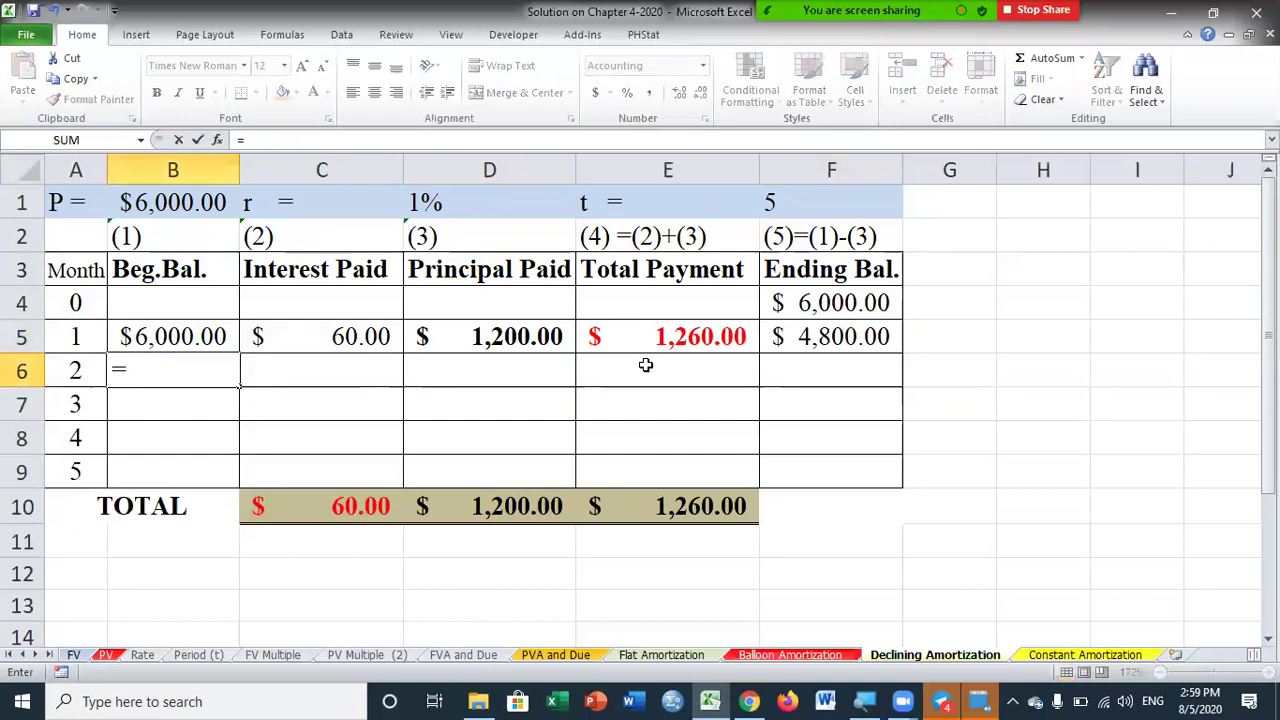
{"action": "left_click", "coordinate": [810, 337]}
{"action": "key", "text": "Return"}
{"action": "left_click", "coordinate": [343, 368]}
{"action": "left_click", "coordinate": [213, 370]}
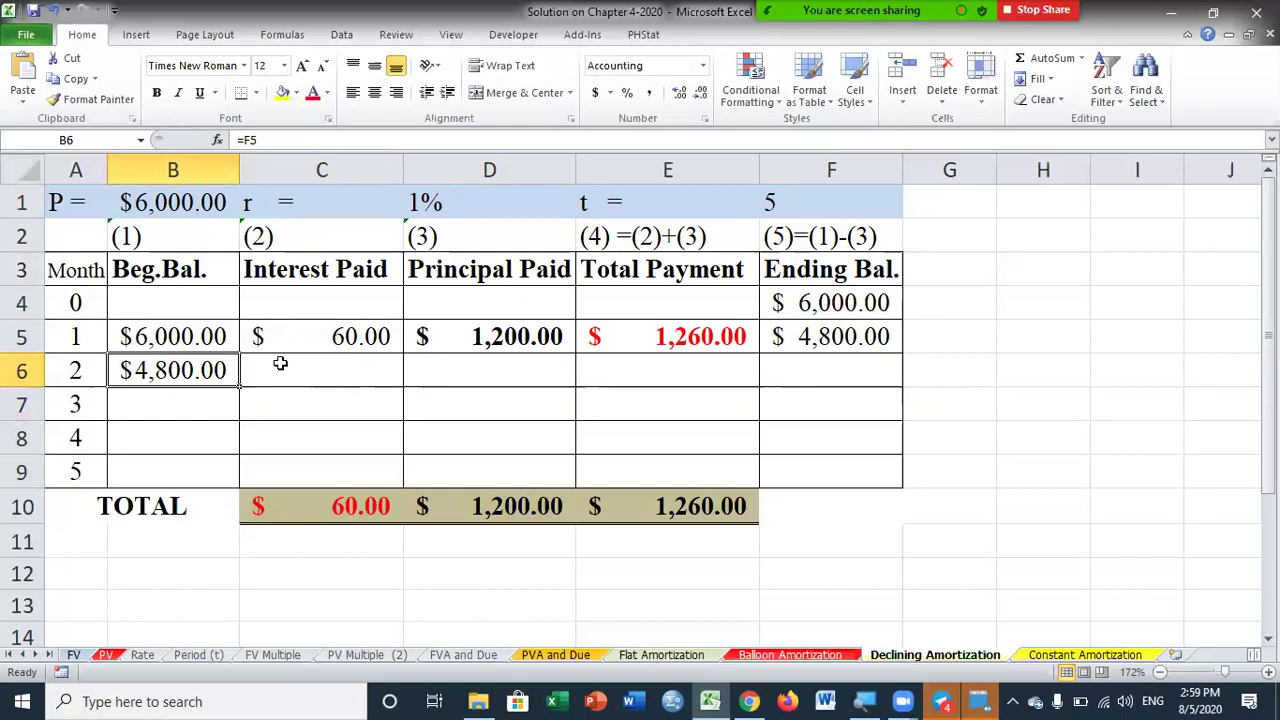
- Calculate the month 2 interest paid in C6 as beginning balance times rate with =B6*D1
{"action": "left_click", "coordinate": [334, 373]}
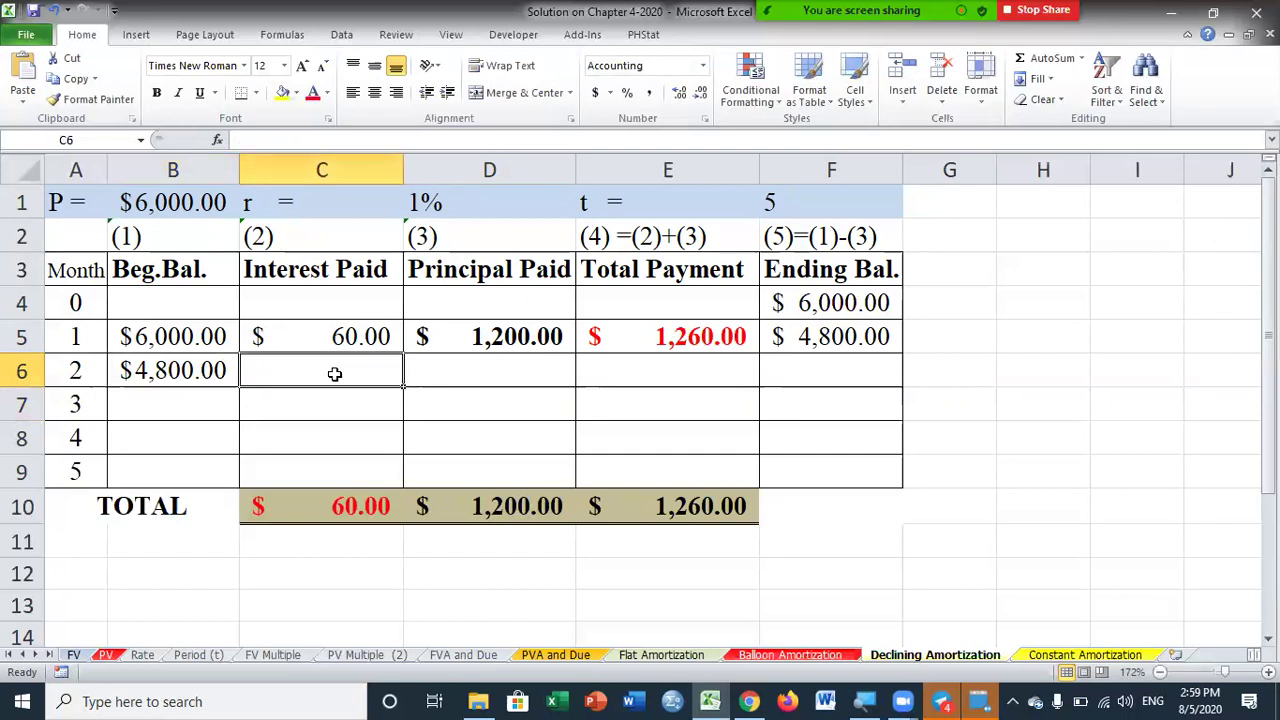
{"action": "type", "text": "="}
{"action": "left_click", "coordinate": [182, 370]}
{"action": "type", "text": "*"}
{"action": "left_click", "coordinate": [428, 202]}
{"action": "key", "text": "Return"}
- Set the month 2 principal paid in D6 equal to the month 1 principal paid with =D5
{"action": "left_click", "coordinate": [514, 370]}
{"action": "type", "text": "="}
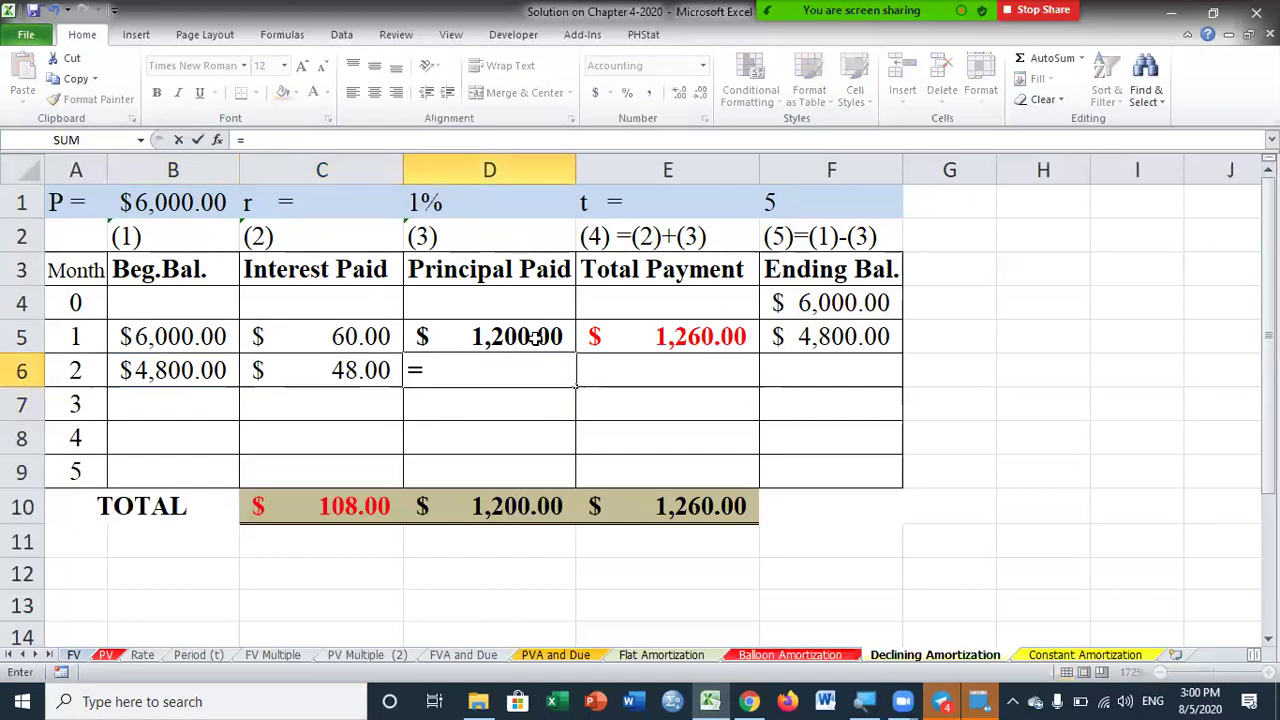
{"action": "left_click", "coordinate": [530, 336]}
{"action": "key", "text": "Return"}
- Calculate the month 2 total payment in E6 as interest plus principal with =C6+D6
{"action": "left_click", "coordinate": [655, 381]}
{"action": "type", "text": "="}
{"action": "left_click", "coordinate": [343, 370]}
{"action": "type", "text": "+D6"}
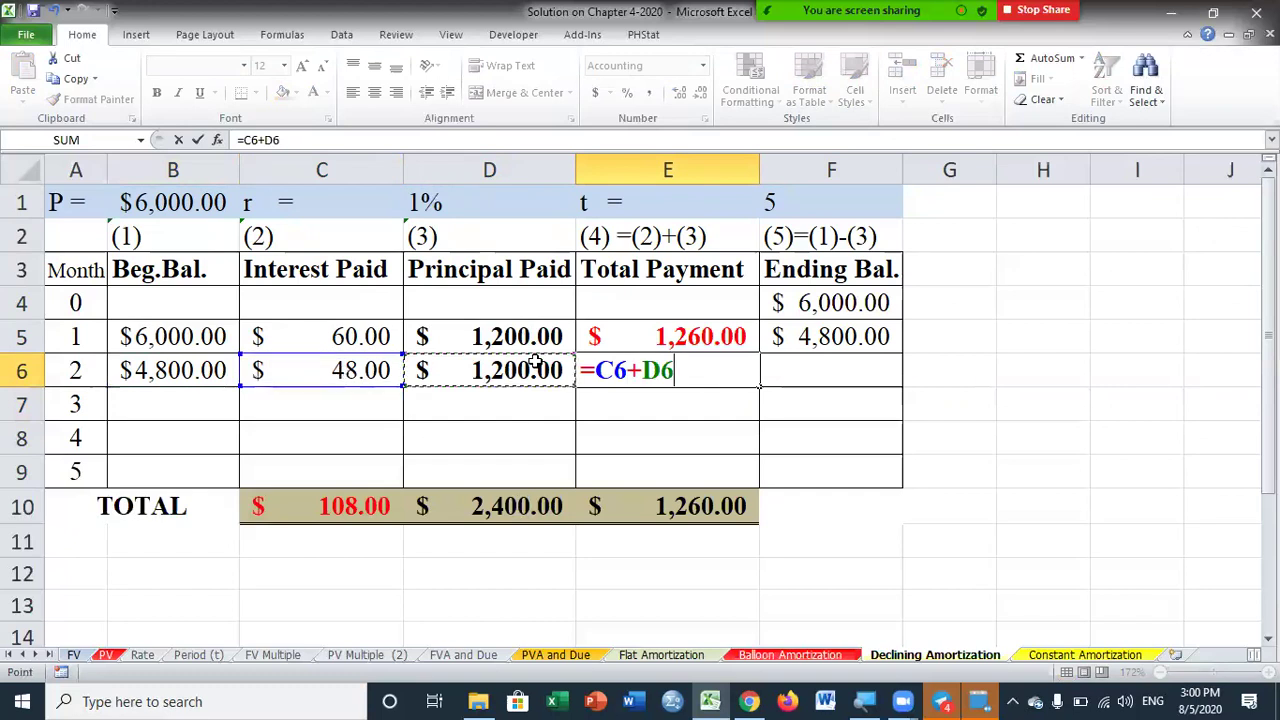
{"action": "key", "text": "Return"}
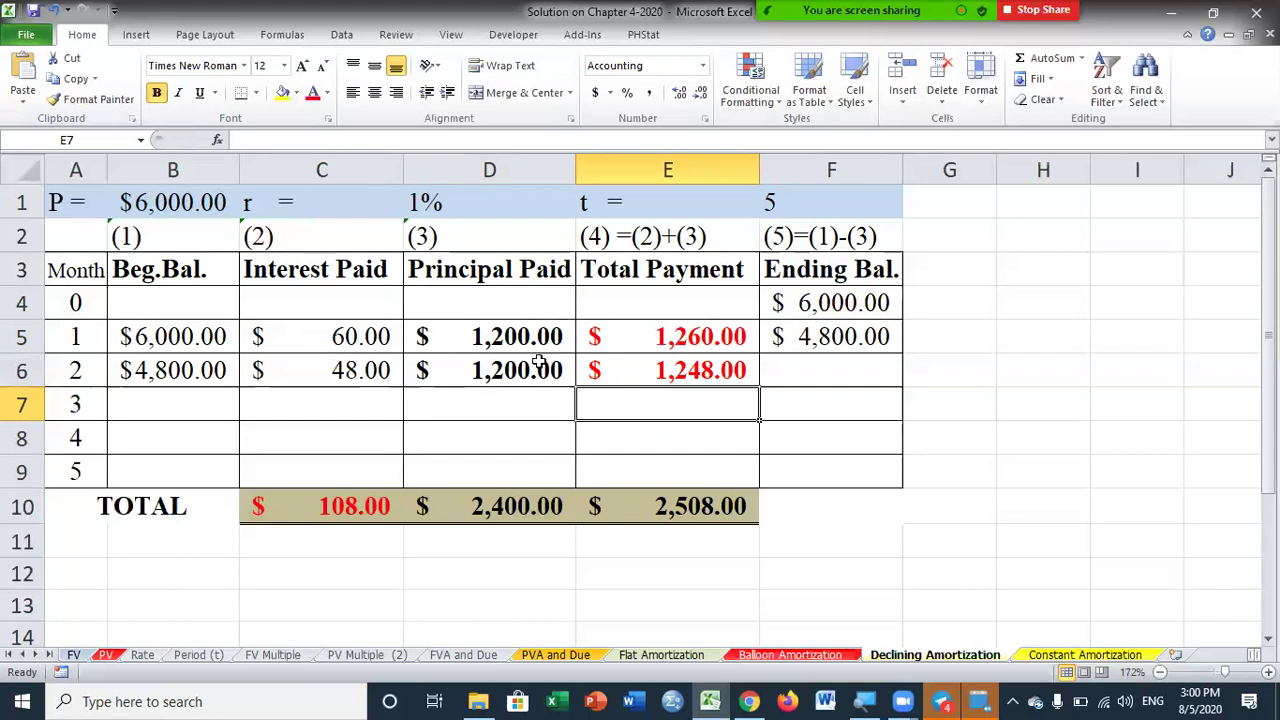
- Calculate the month 2 ending balance in F6 as beginning balance minus principal paid with =B6-D6
{"action": "left_click", "coordinate": [828, 365]}
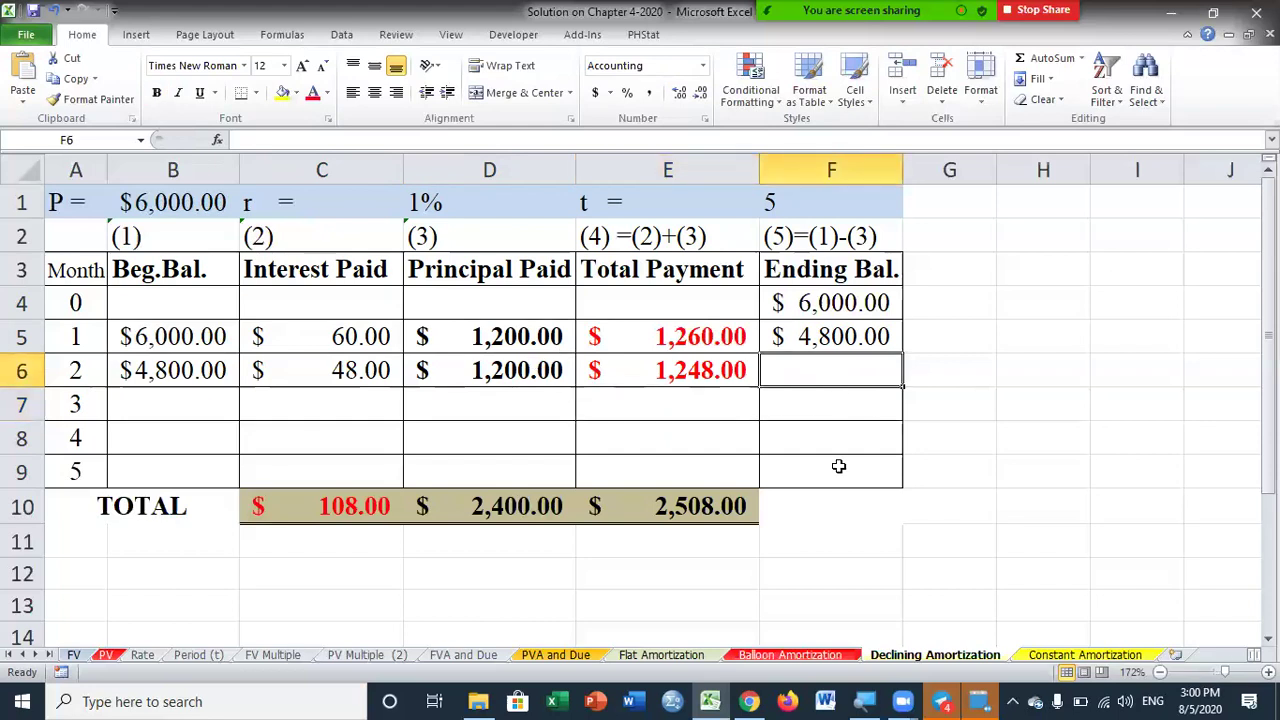
{"action": "type", "text": "="}
{"action": "left_click", "coordinate": [170, 372]}
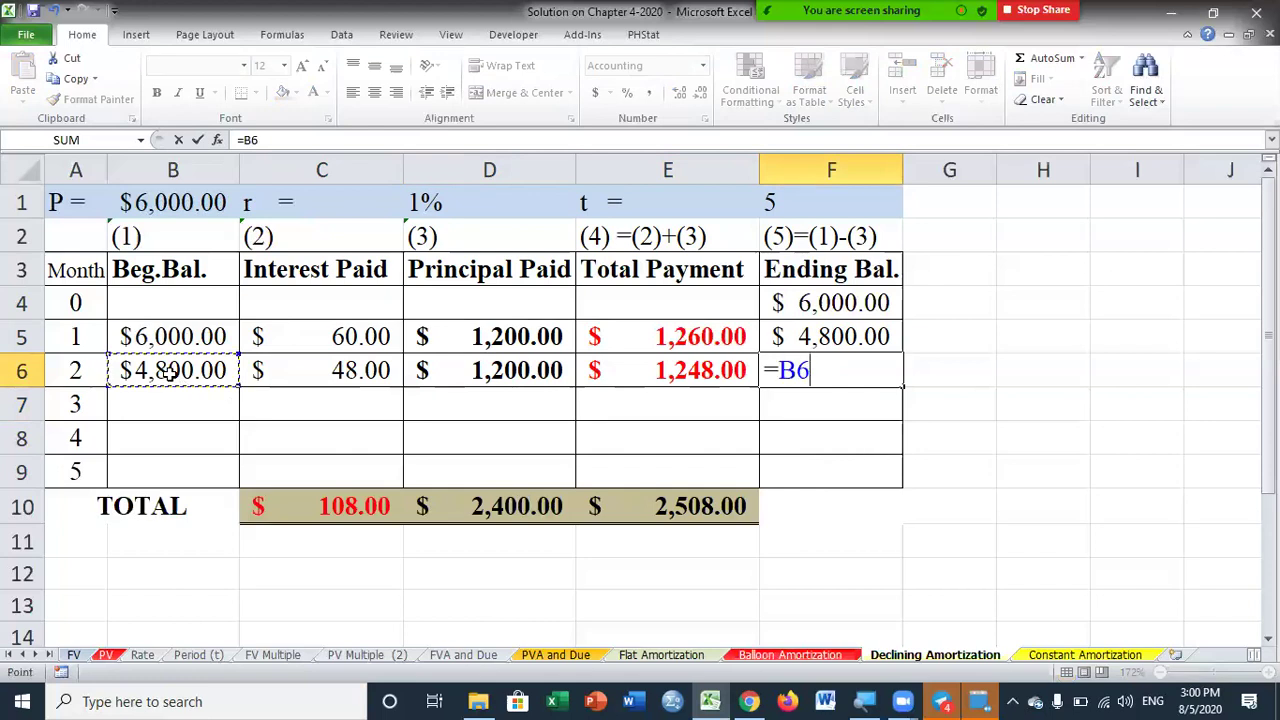
{"action": "type", "text": "-"}
{"action": "left_click", "coordinate": [494, 371]}
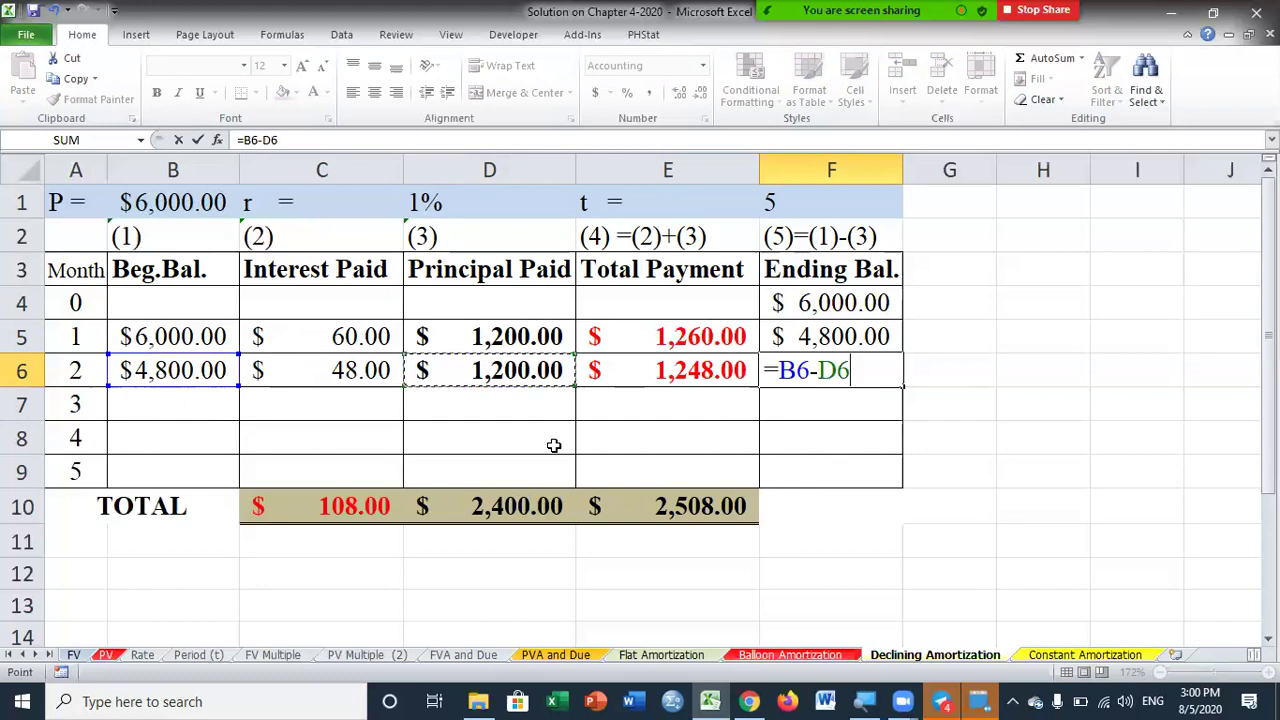
{"action": "key", "text": "Return"}
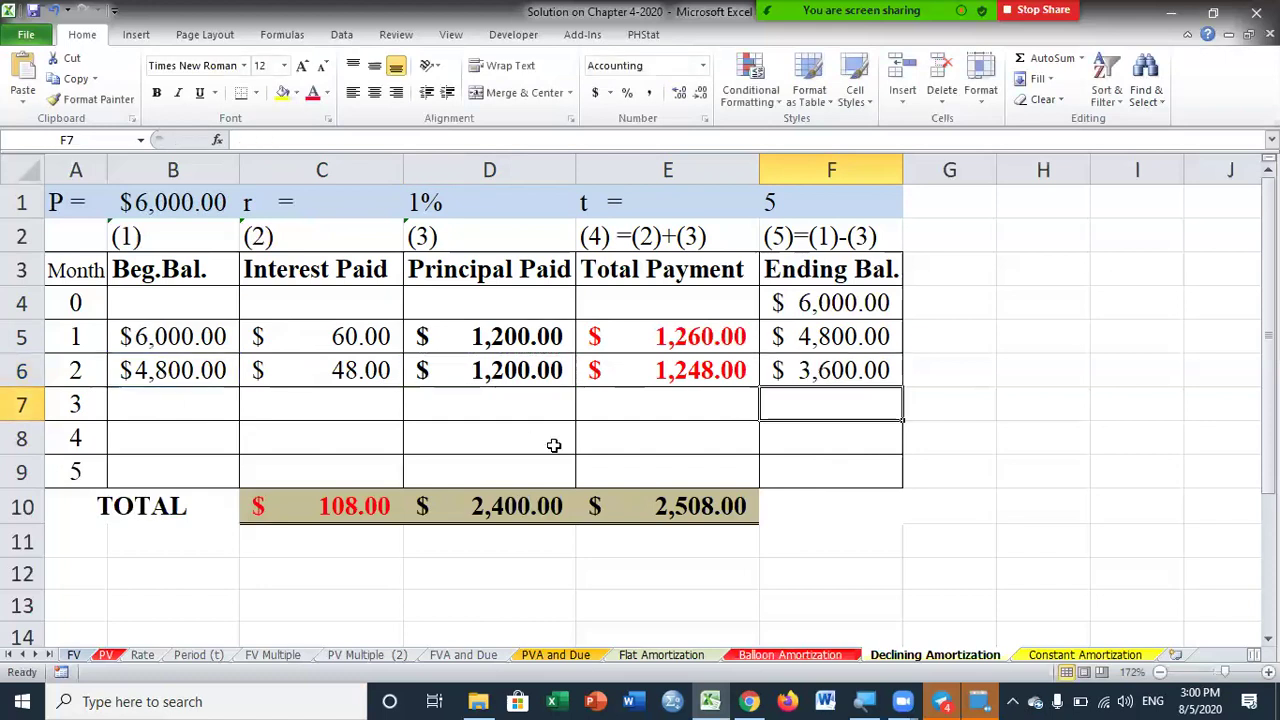
- Set the month 3 beginning balance in B7 to the month 2 ending balance with =F6
{"action": "left_click", "coordinate": [186, 403]}
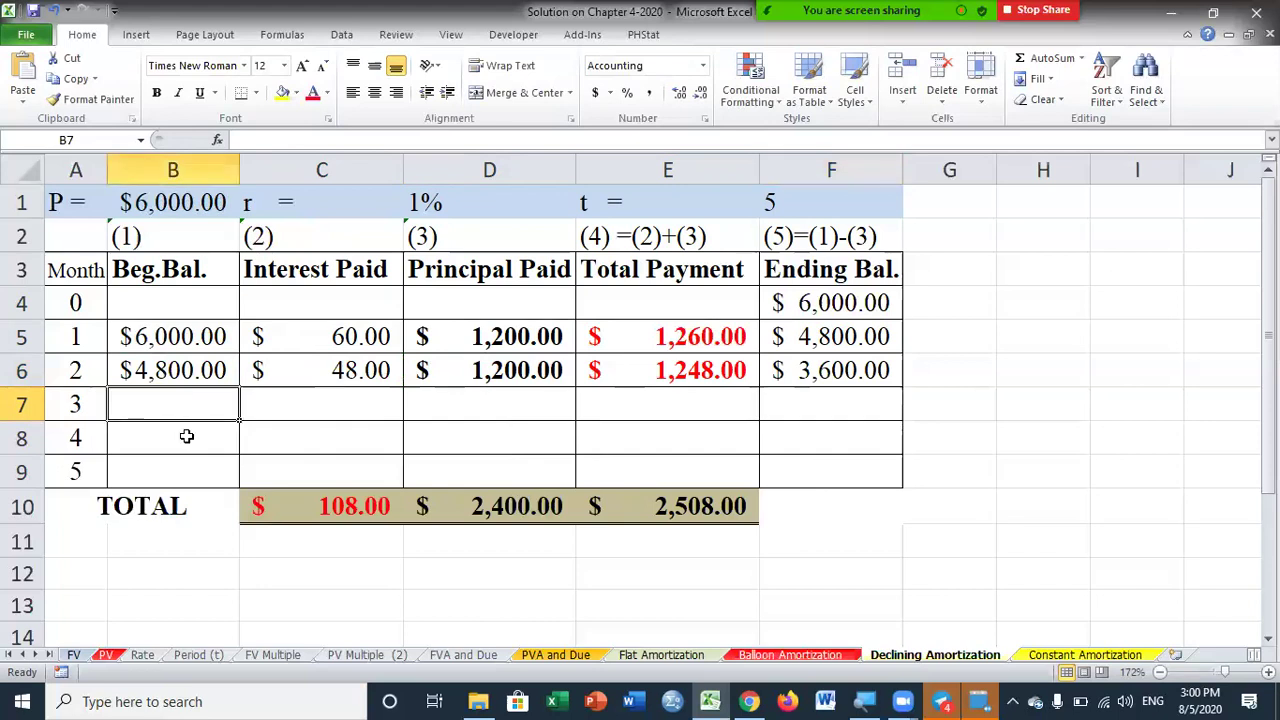
{"action": "type", "text": "="}
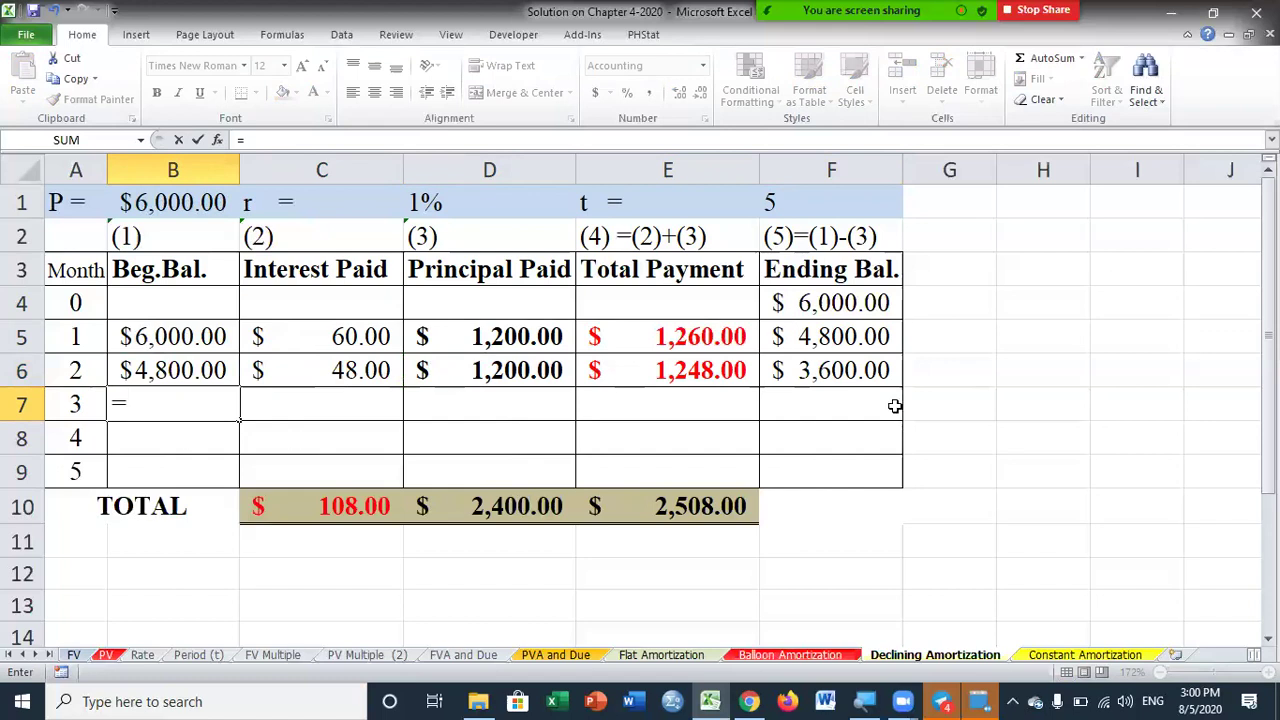
{"action": "left_click", "coordinate": [866, 371]}
{"action": "key", "text": "Return"}
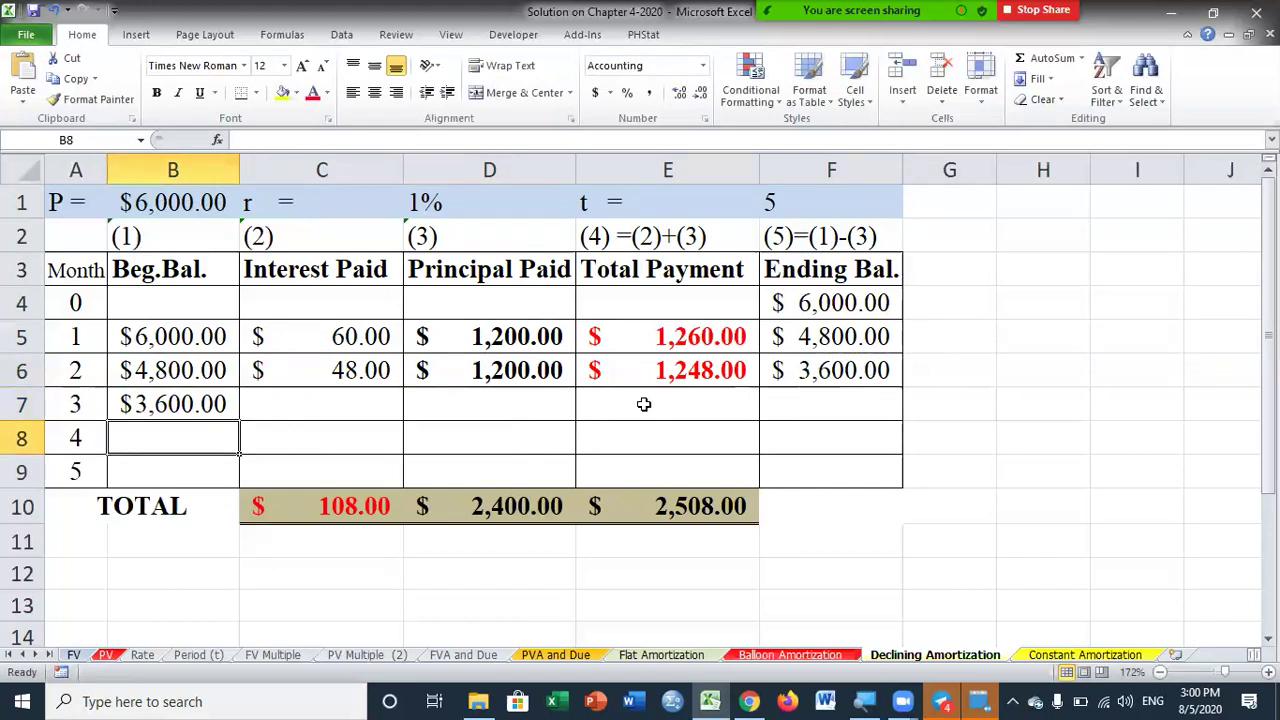
- Calculate the month 3 interest paid in C7 as beginning balance times rate with =B7*D1
{"action": "left_click", "coordinate": [353, 399]}
{"action": "type", "text": "="}
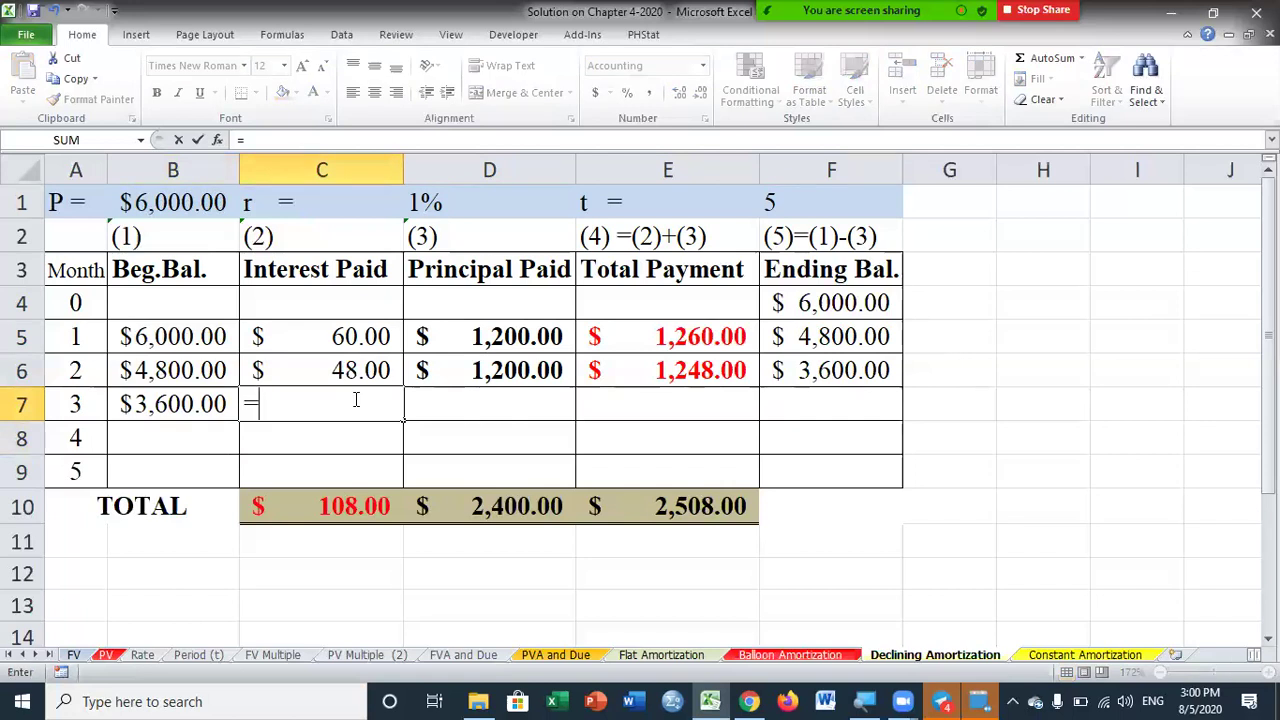
{"action": "left_click", "coordinate": [172, 402]}
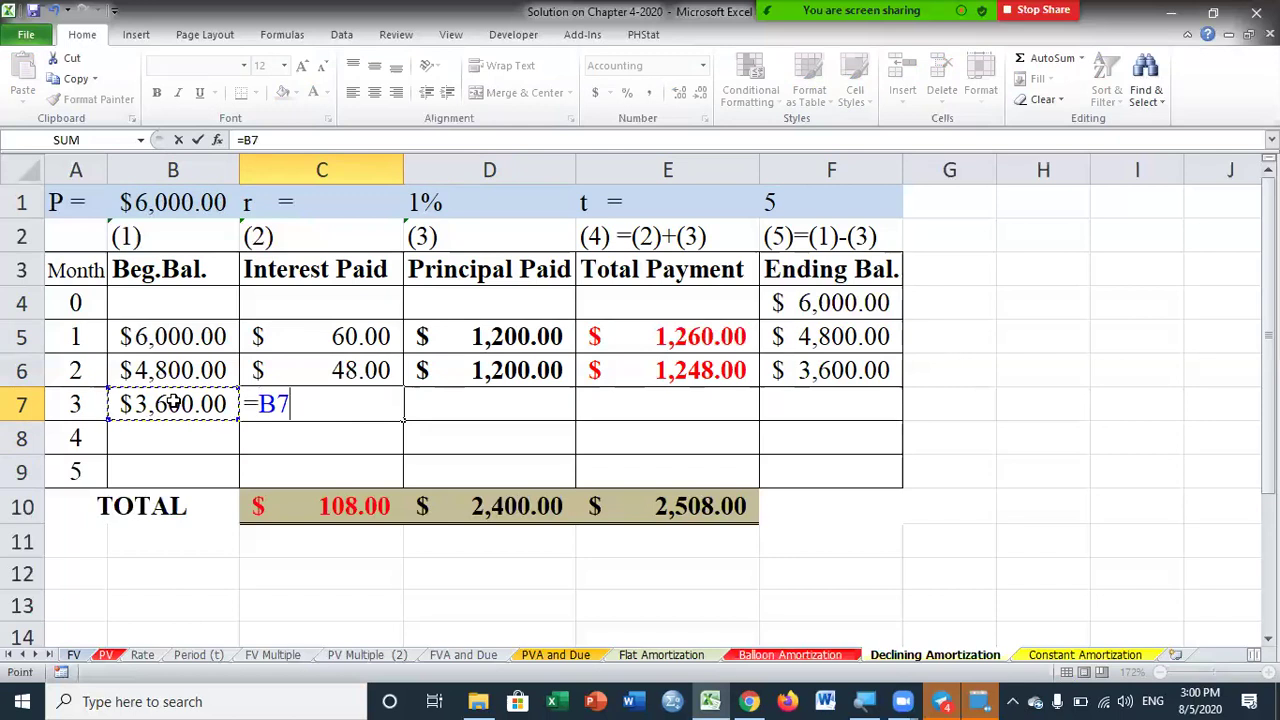
{"action": "type", "text": "*"}
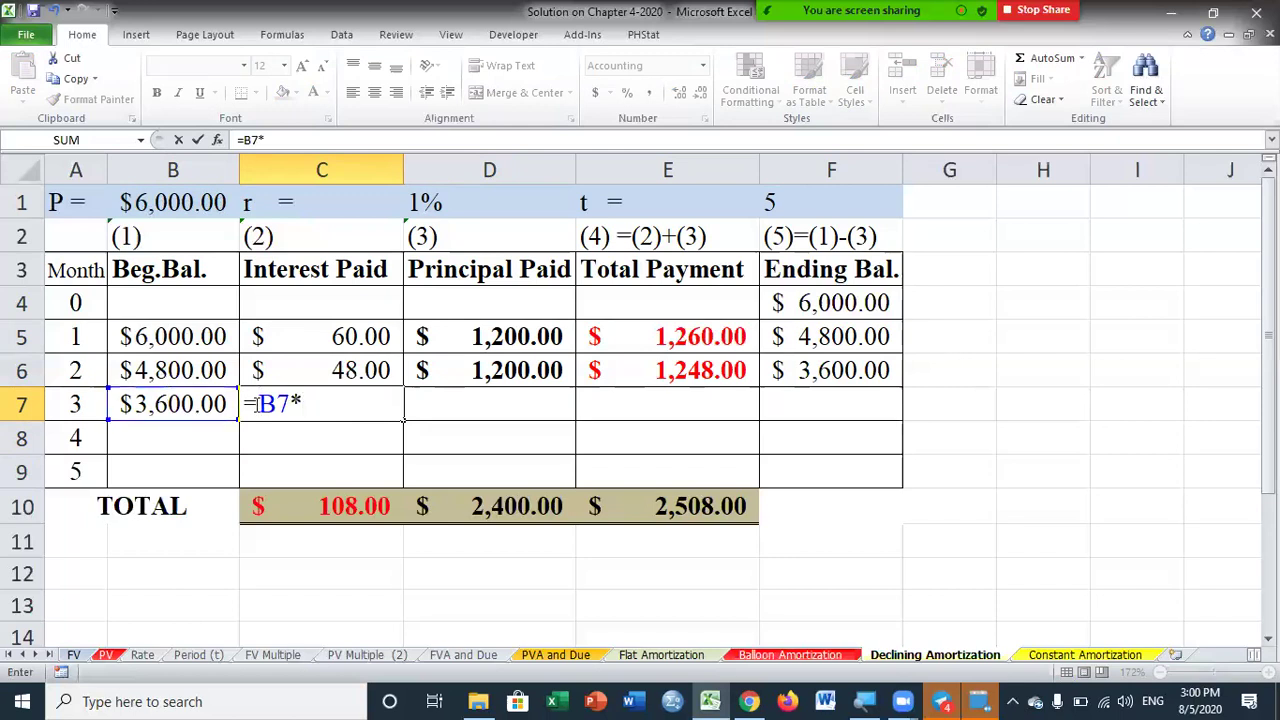
{"action": "left_click", "coordinate": [450, 201]}
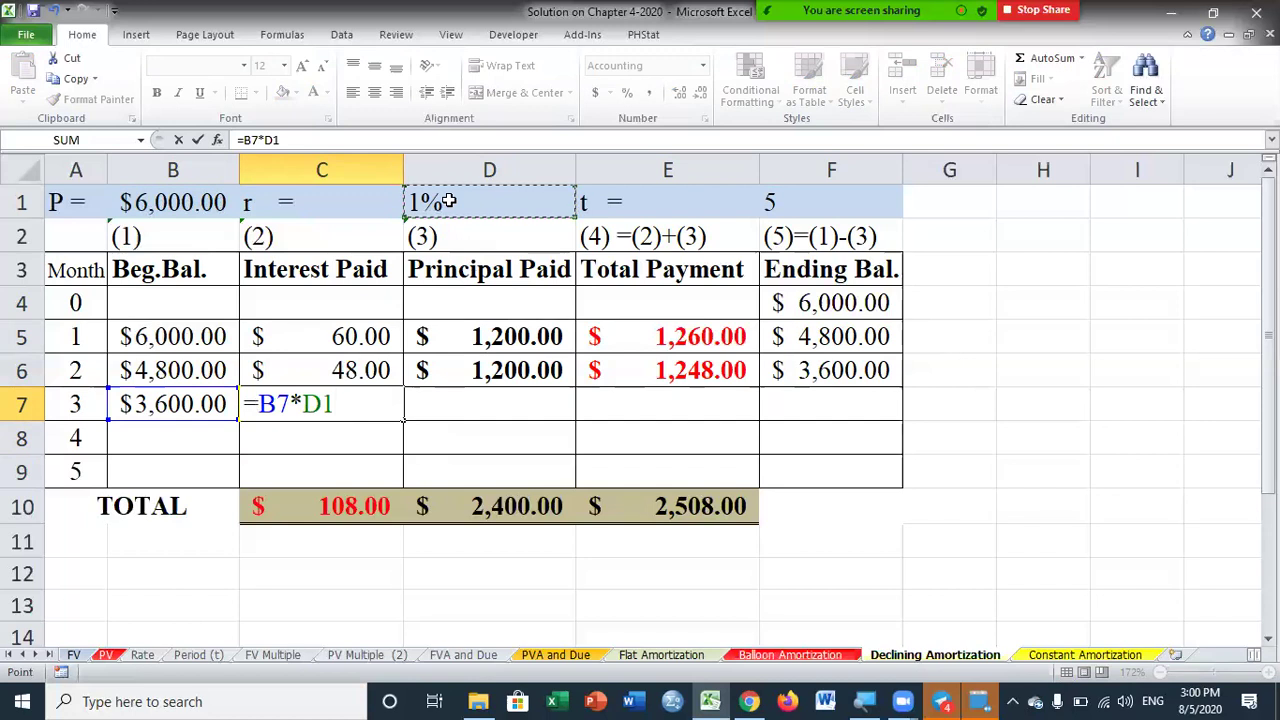
{"action": "key", "text": "Return"}
- Set the month 3 principal paid in D7 equal to the month 2 principal paid with =D6
{"action": "left_click", "coordinate": [508, 397]}
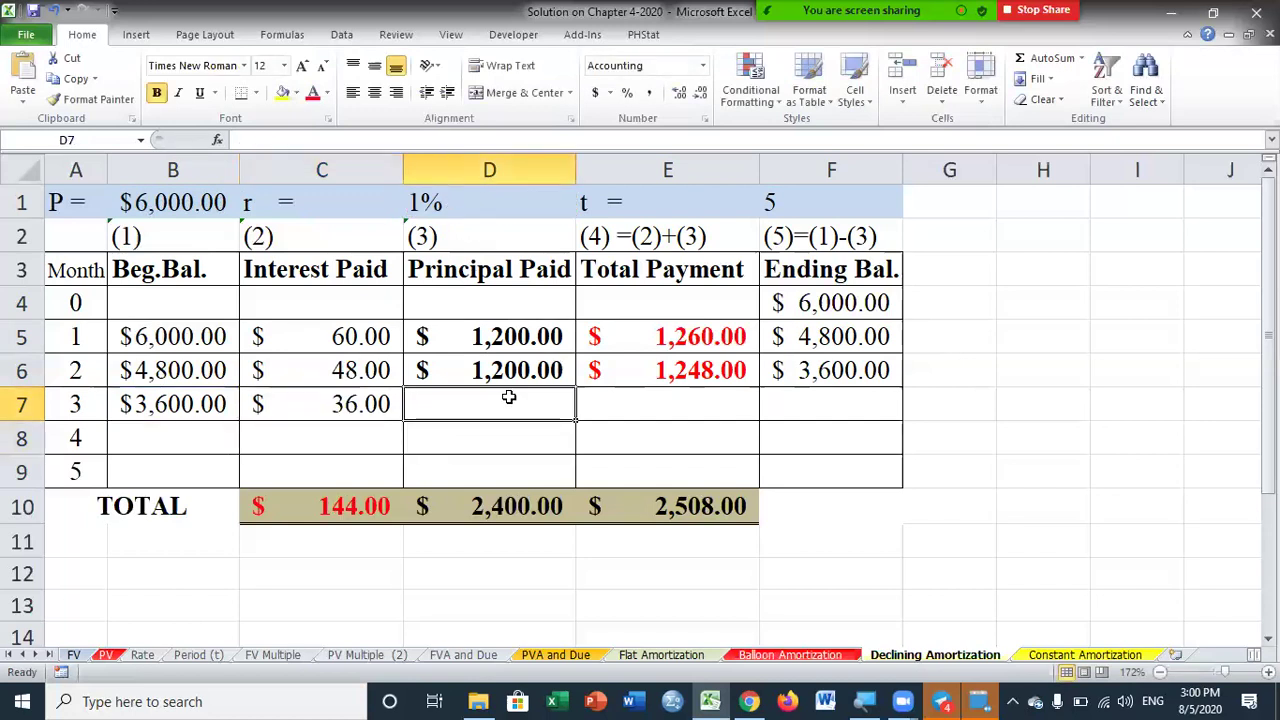
{"action": "type", "text": "="}
{"action": "left_click", "coordinate": [519, 370]}
{"action": "key", "text": "Return"}
- Calculate the month 3 total payment in E7 as interest paid plus principal paid with =C7+D7
{"action": "left_click", "coordinate": [662, 404]}
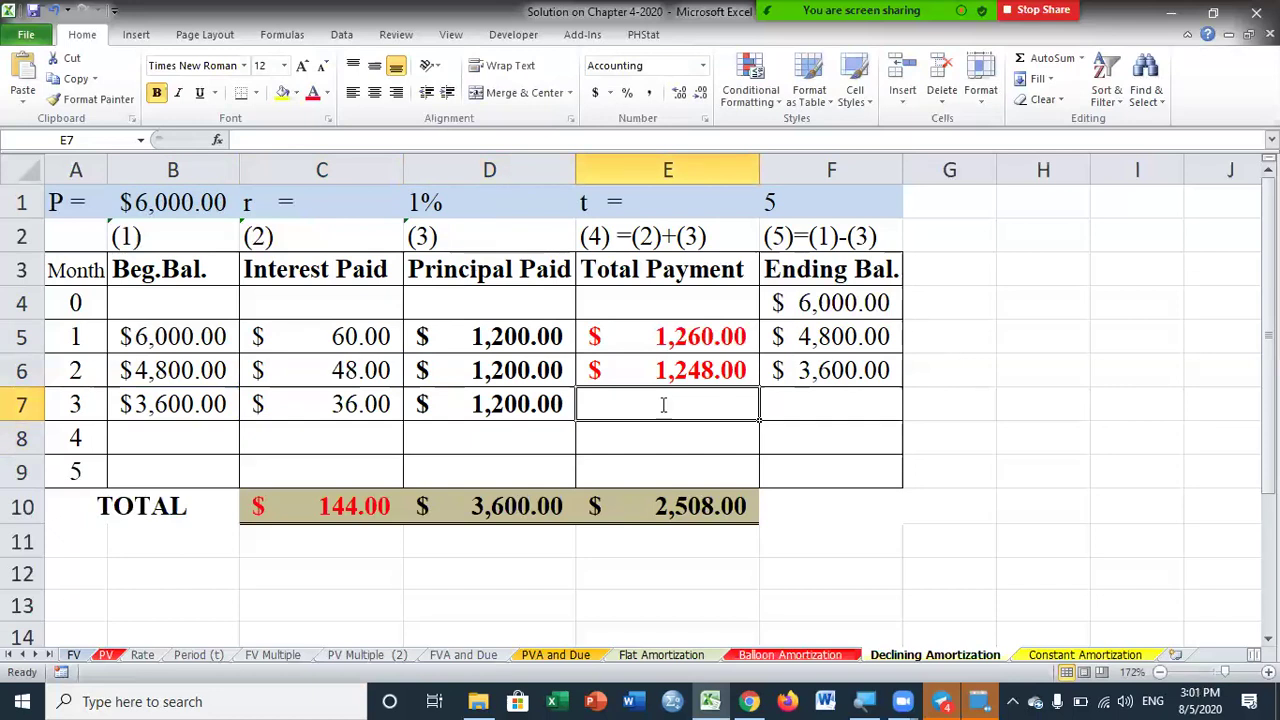
{"action": "type", "text": "="}
{"action": "left_click", "coordinate": [378, 403]}
{"action": "type", "text": "+"}
{"action": "left_click", "coordinate": [471, 403]}
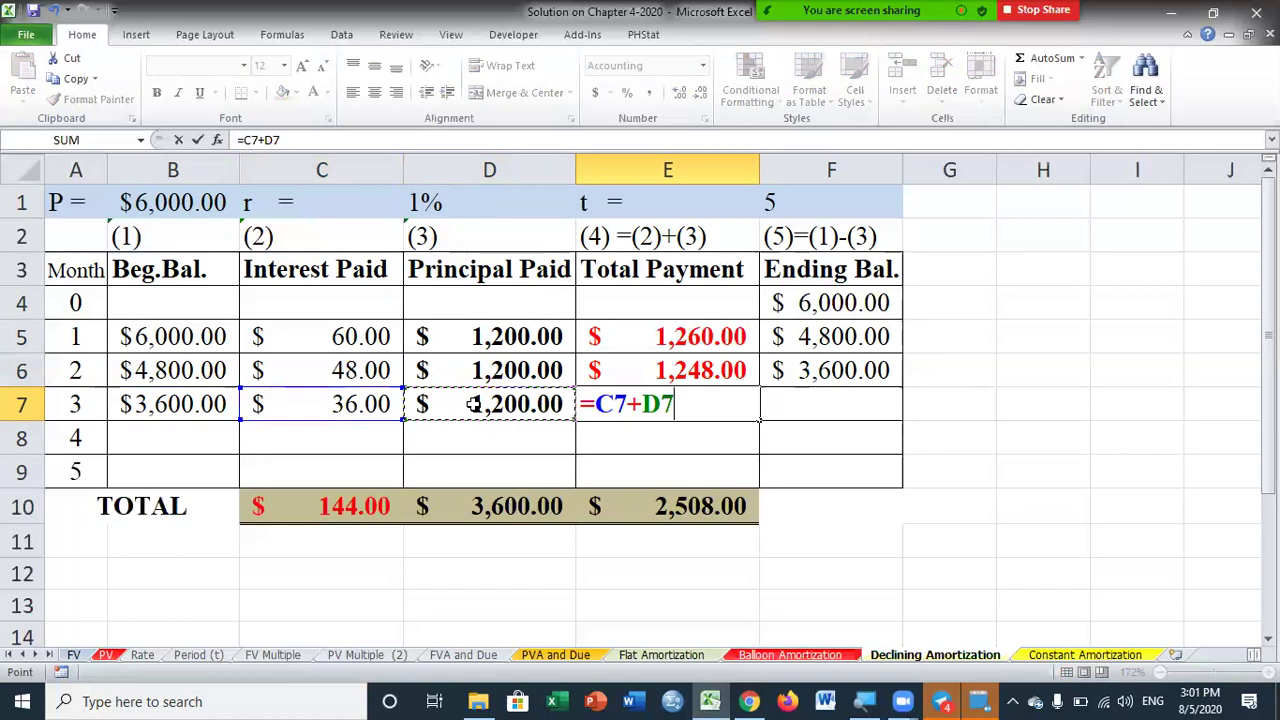
{"action": "key", "text": "Return"}
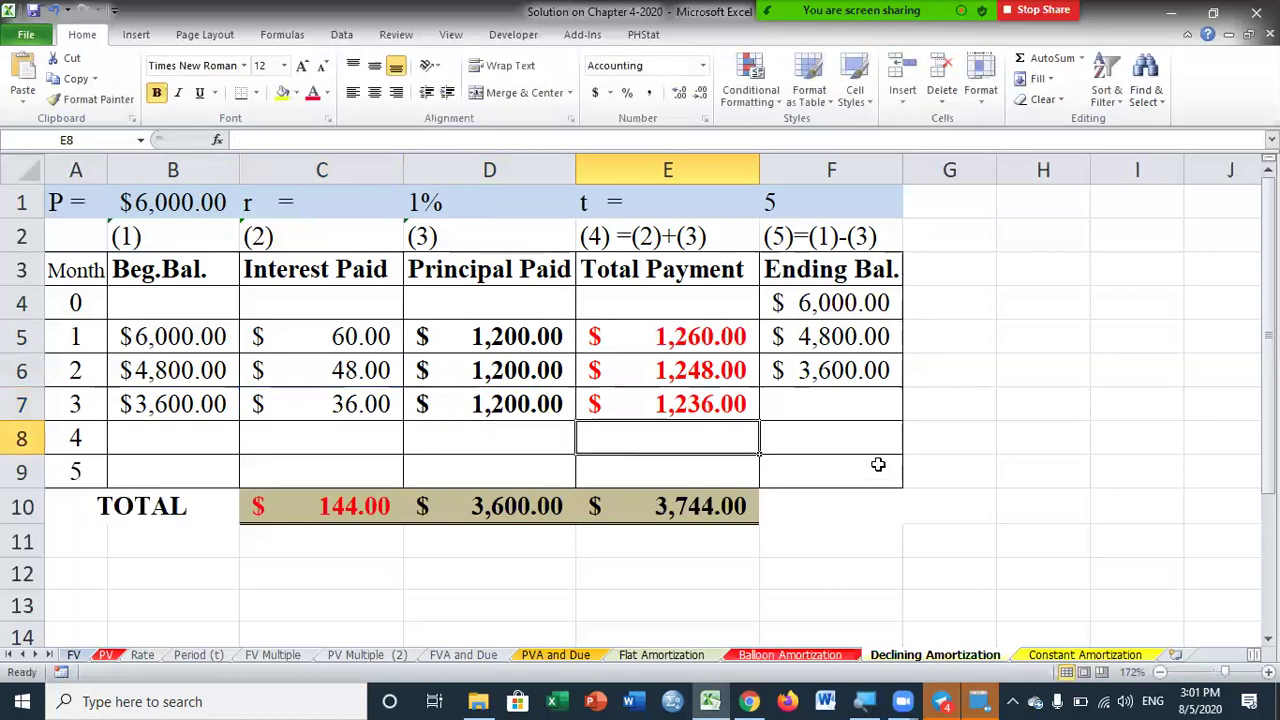
- Calculate the month 3 ending balance in F7 as beginning balance minus principal paid with =B7-D7
{"action": "left_click", "coordinate": [872, 413]}
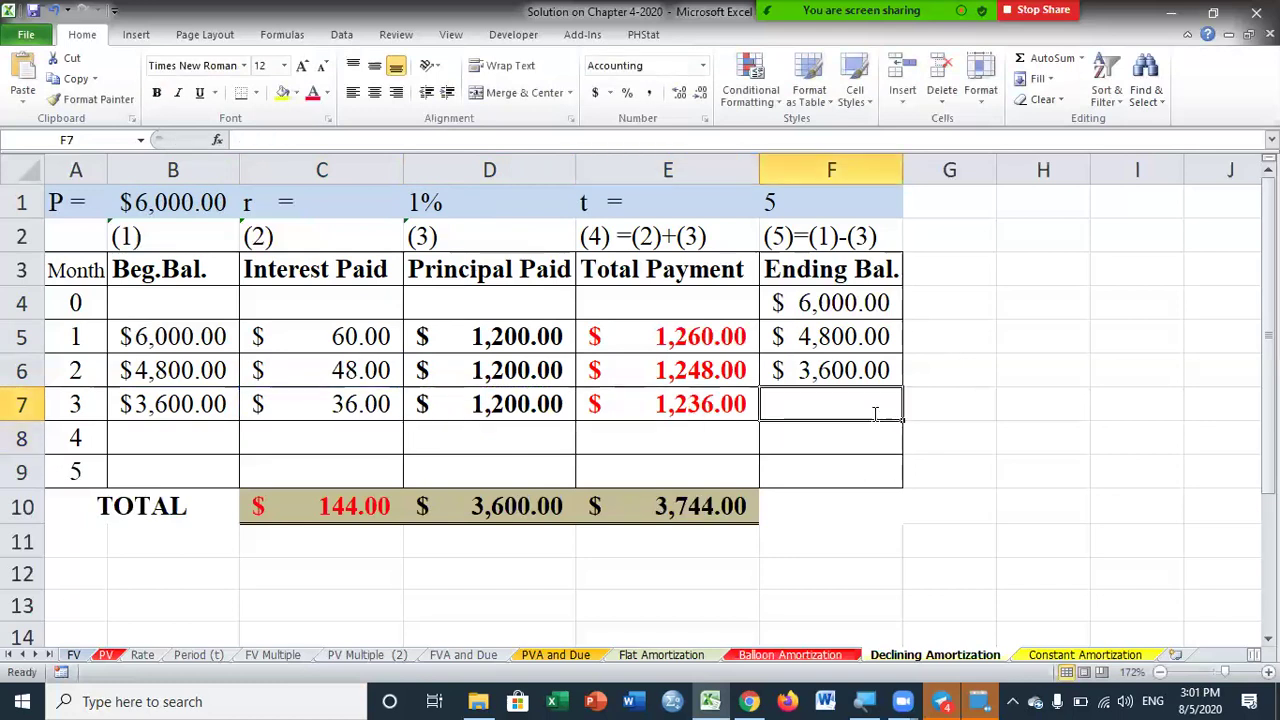
{"action": "type", "text": "="}
{"action": "left_click", "coordinate": [168, 404]}
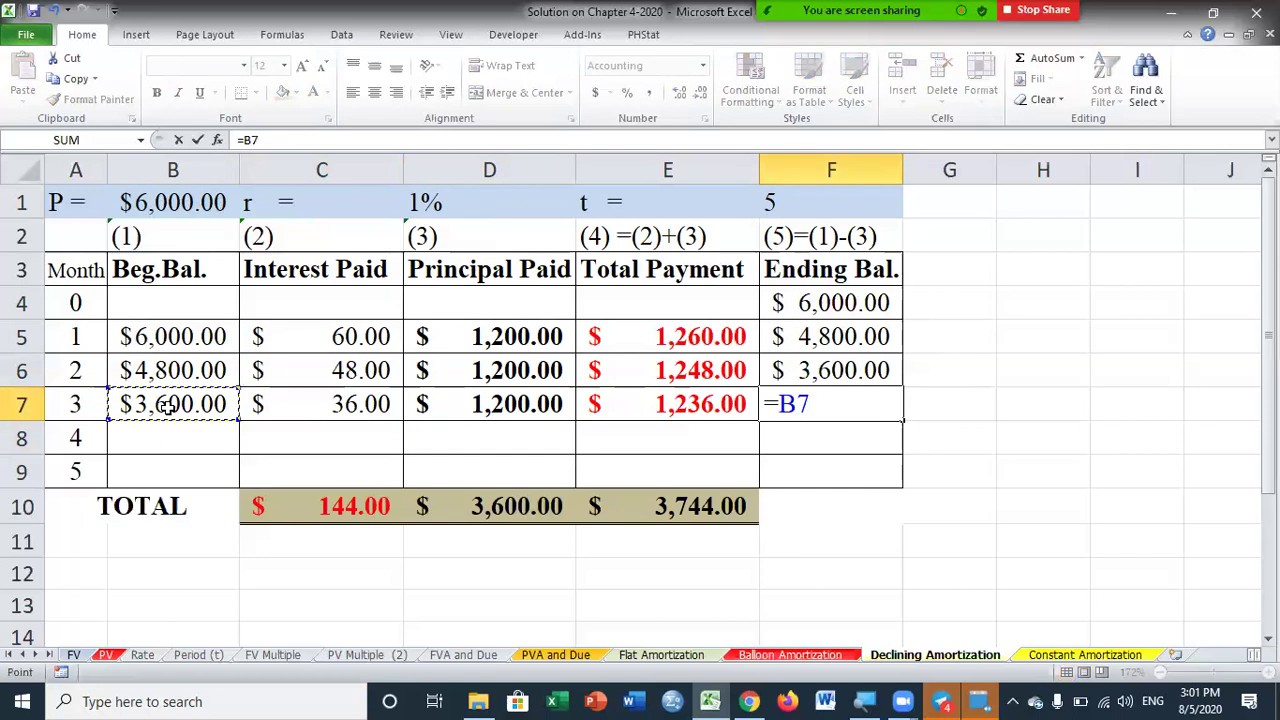
{"action": "type", "text": "-"}
{"action": "left_click", "coordinate": [480, 404]}
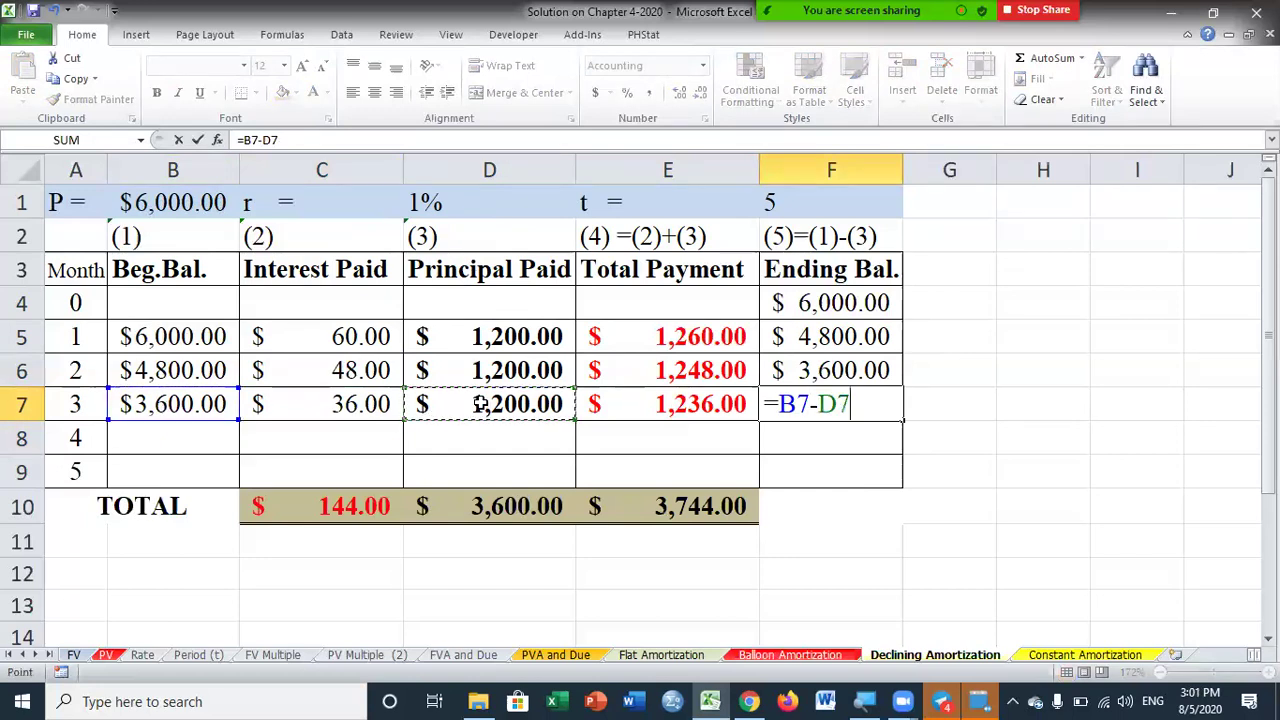
{"action": "key", "text": "Return"}
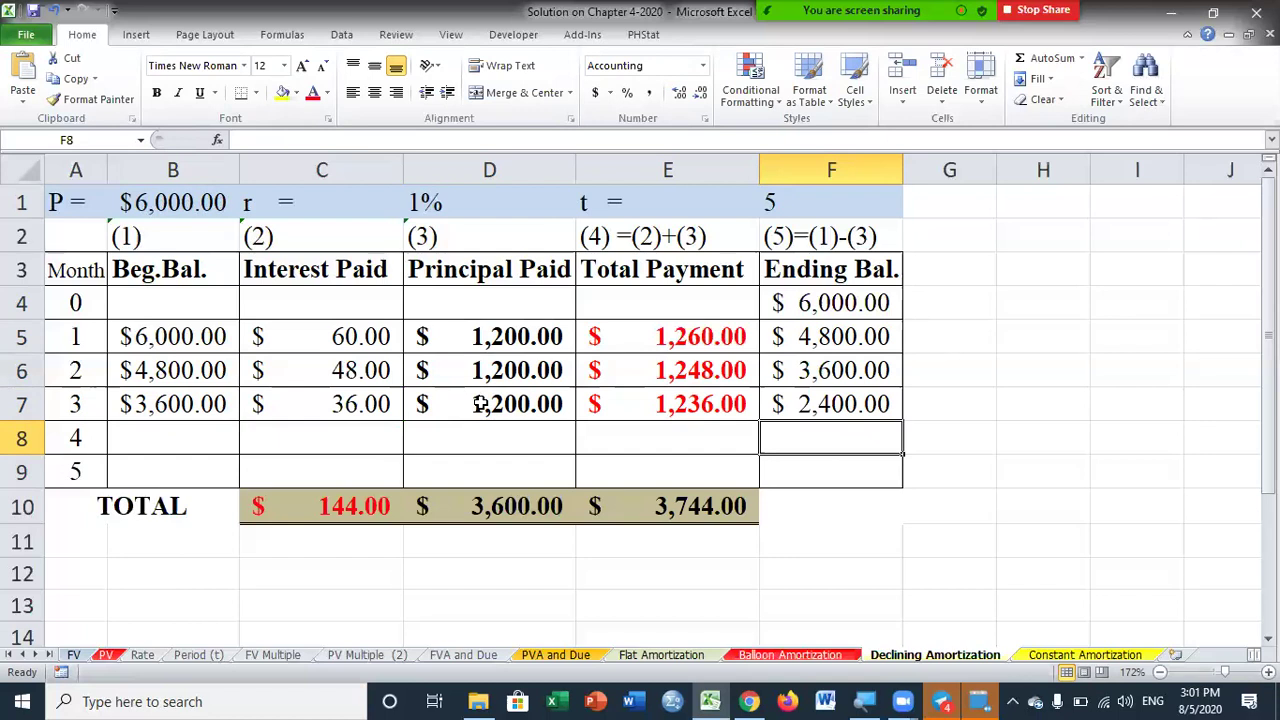
{"action": "left_click", "coordinate": [840, 408]}
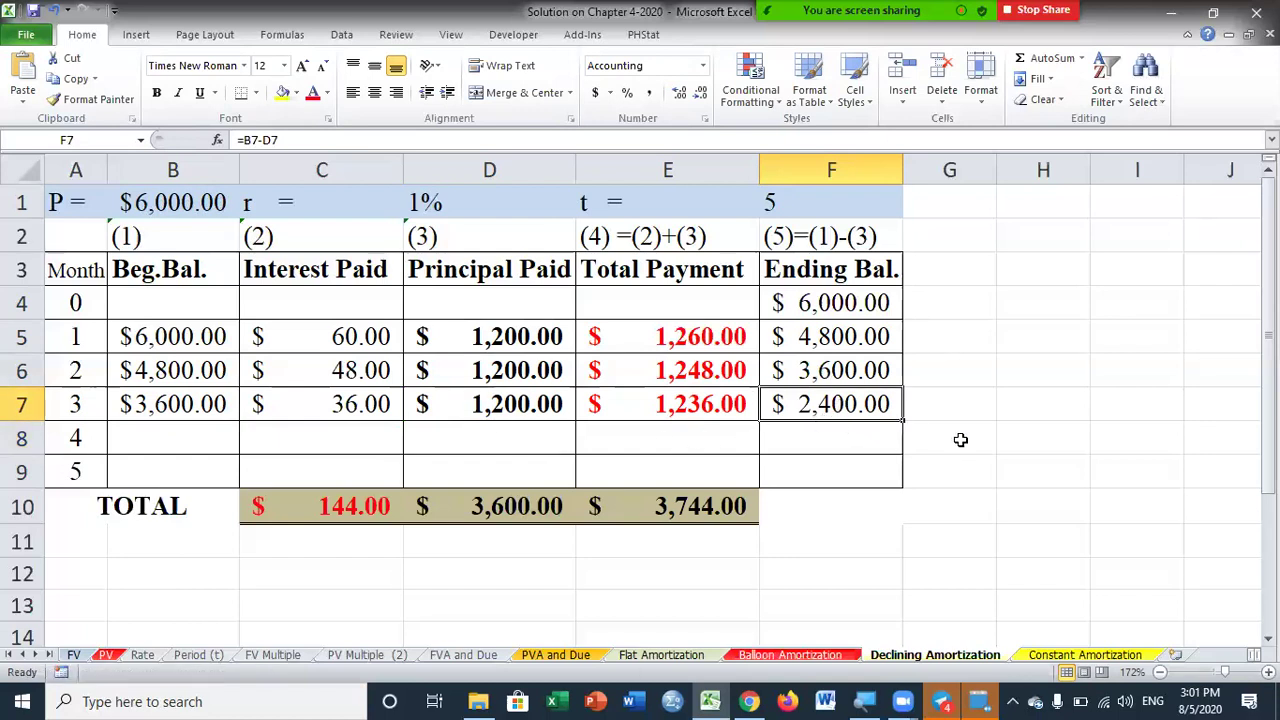
- Set the month 4 beginning balance in B8 to the month 3 ending balance with =F7
{"action": "left_click", "coordinate": [207, 447]}
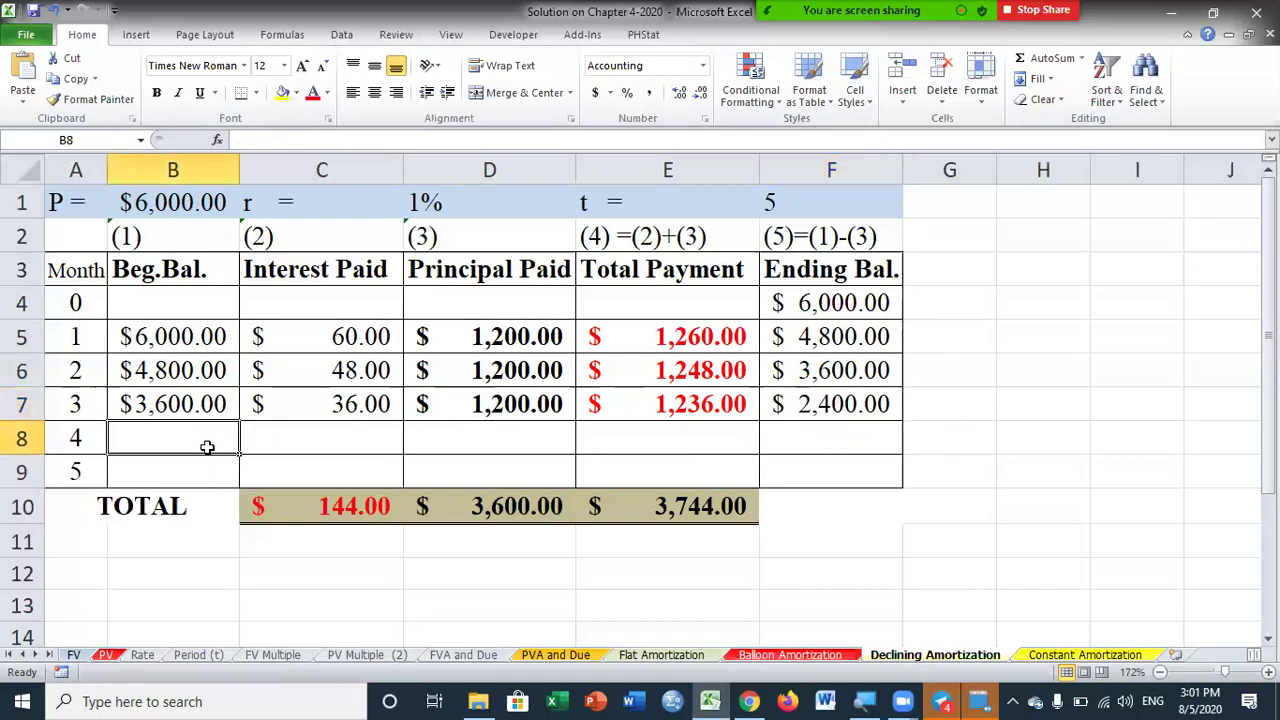
{"action": "type", "text": "="}
{"action": "left_click", "coordinate": [830, 403]}
{"action": "key", "text": "Return"}
- Calculate the month 4 interest paid in C8 as beginning balance times rate with =B8*D1
{"action": "left_click", "coordinate": [349, 440]}
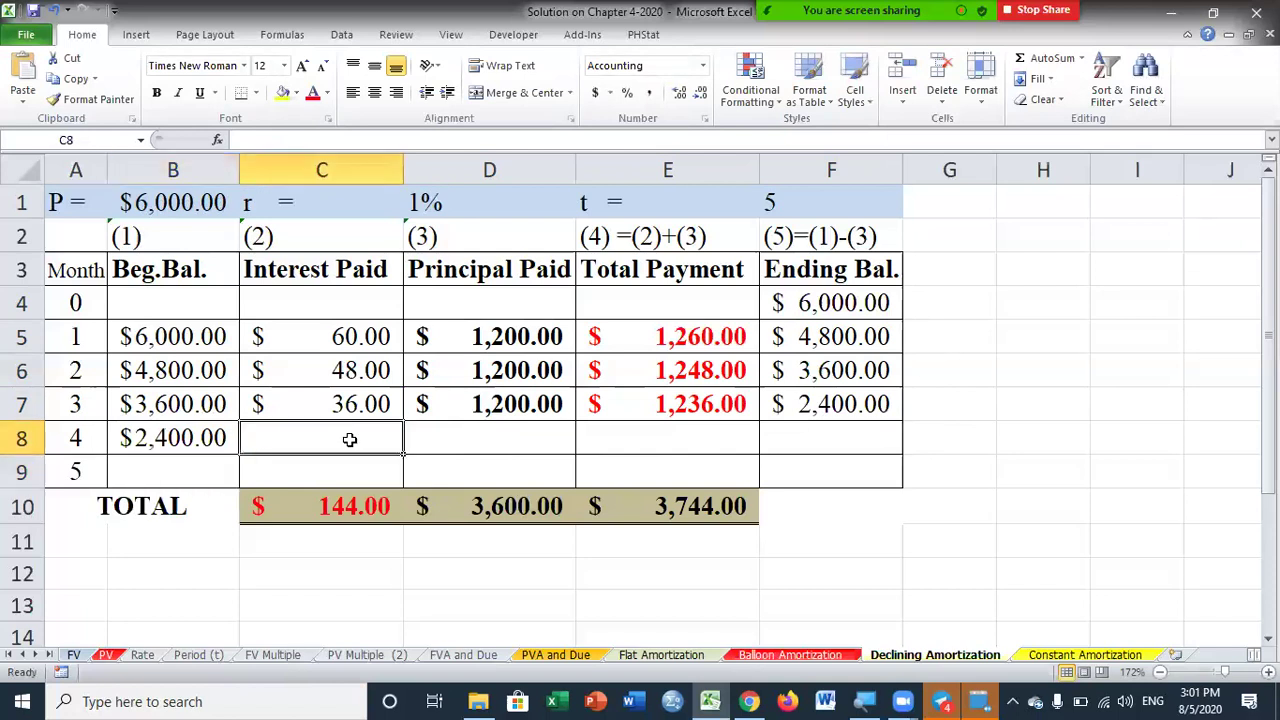
{"action": "type", "text": "="}
{"action": "left_click", "coordinate": [158, 437]}
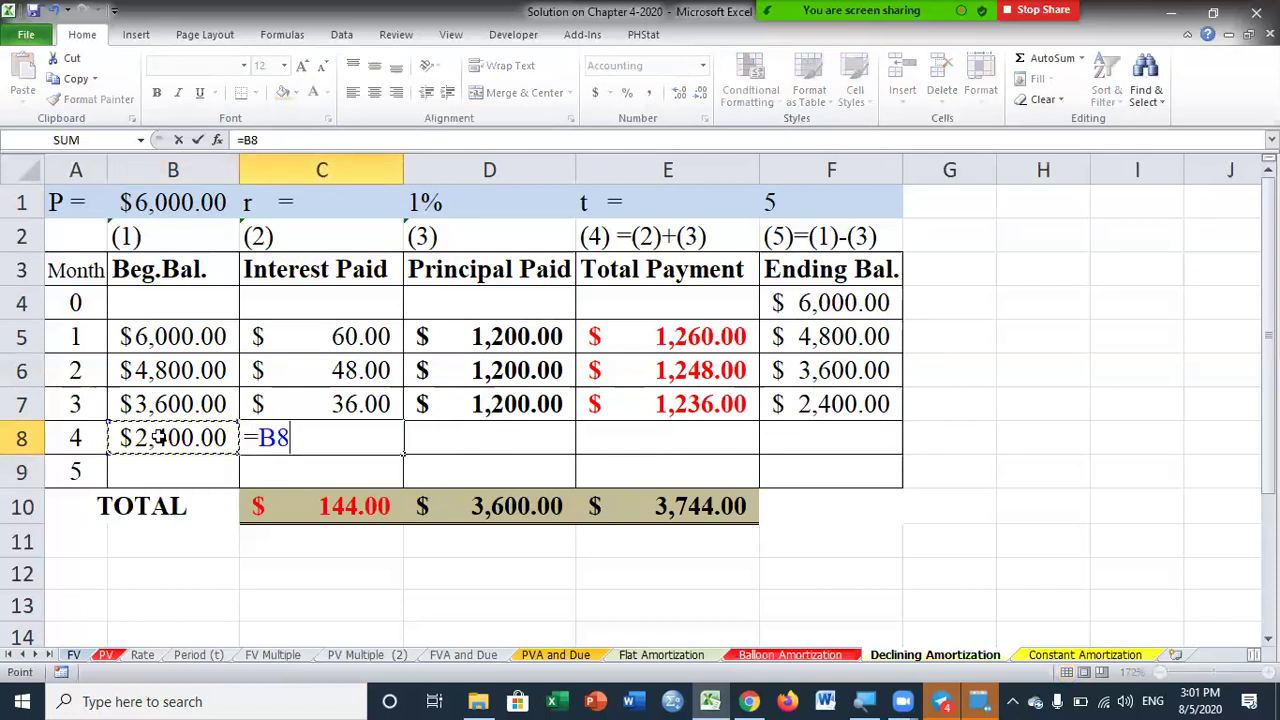
{"action": "type", "text": "*"}
{"action": "left_click", "coordinate": [462, 200]}
{"action": "key", "text": "Return"}
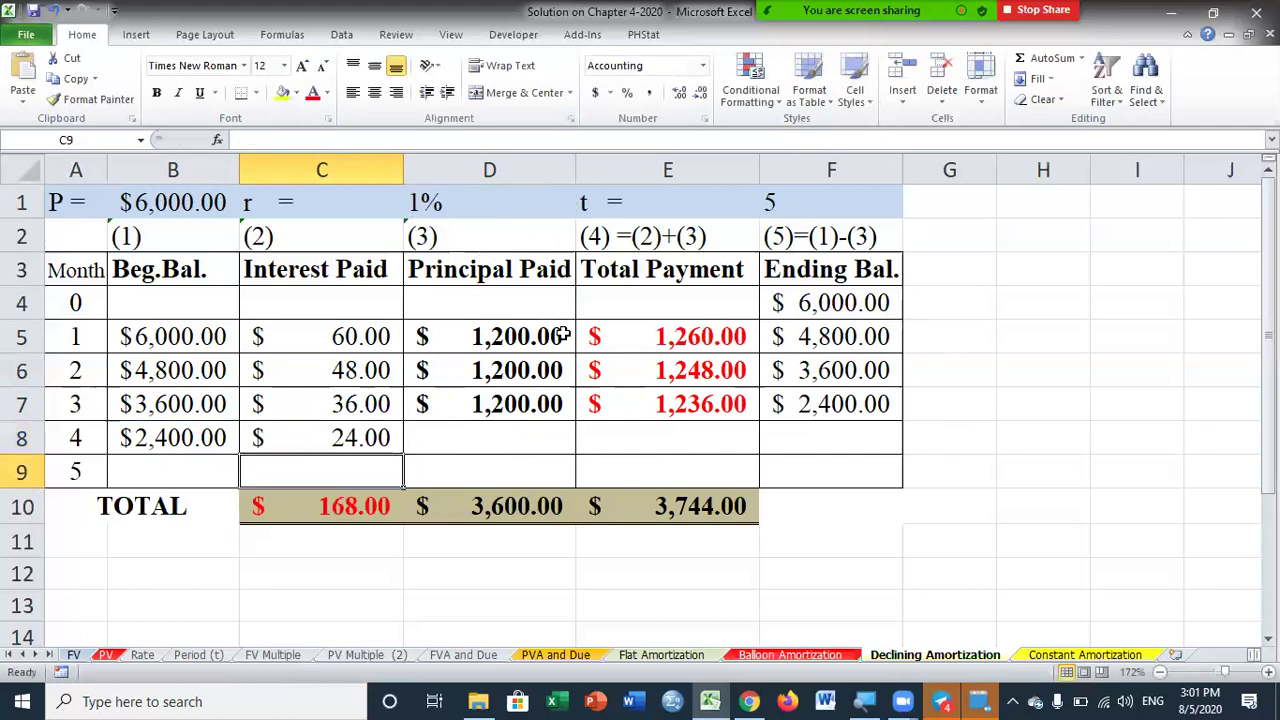
- Set the month 4 principal paid in D8 equal to the month 3 principal paid with =D7
{"action": "left_click", "coordinate": [540, 437]}
{"action": "type", "text": "="}
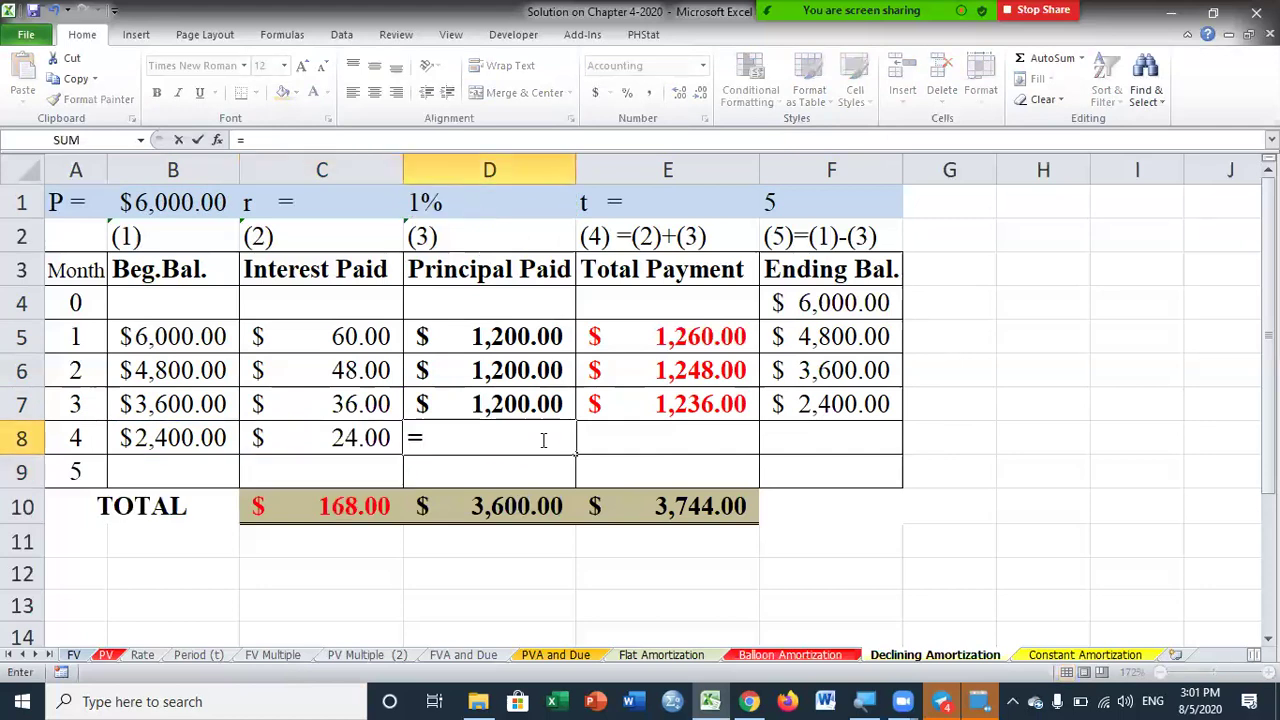
{"action": "left_click", "coordinate": [527, 404]}
{"action": "key", "text": "Return"}
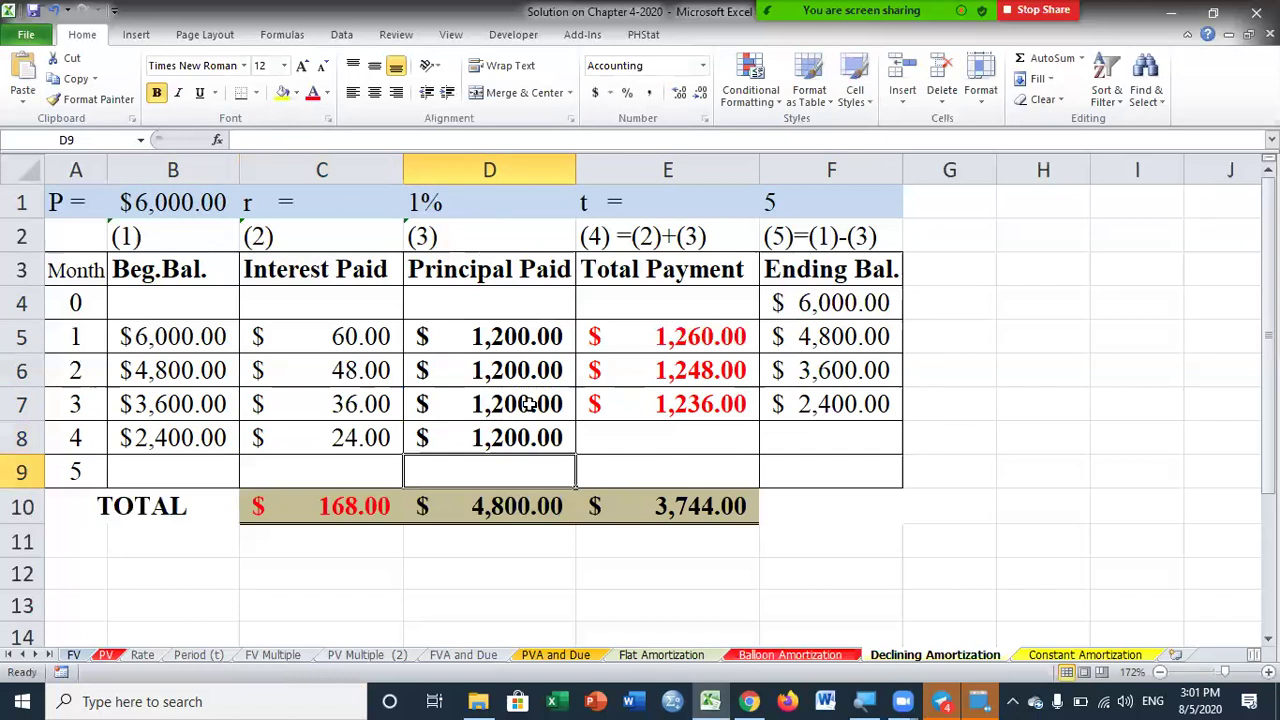
- Calculate the month 4 total payment in E8 as interest paid plus principal paid with =C8+D8
{"action": "left_click", "coordinate": [688, 430]}
{"action": "type", "text": "="}
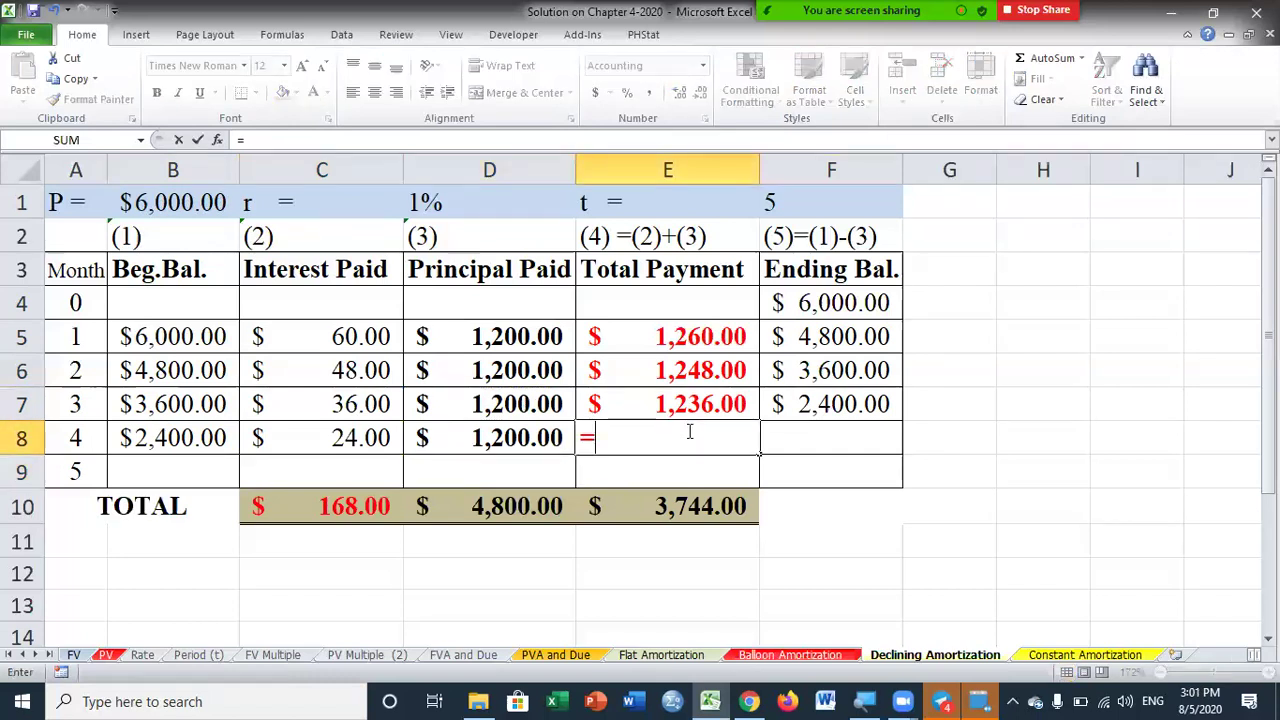
{"action": "left_click", "coordinate": [383, 440]}
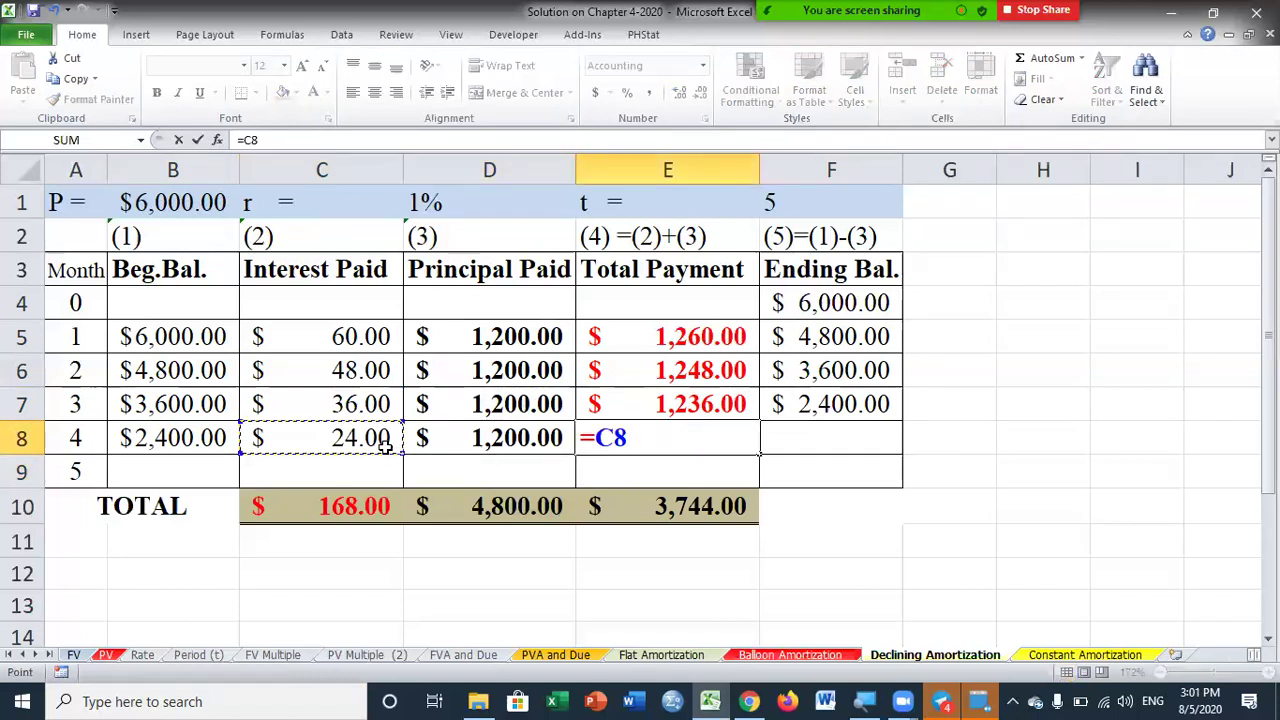
{"action": "type", "text": "+"}
{"action": "left_click", "coordinate": [505, 445]}
{"action": "key", "text": "Return"}
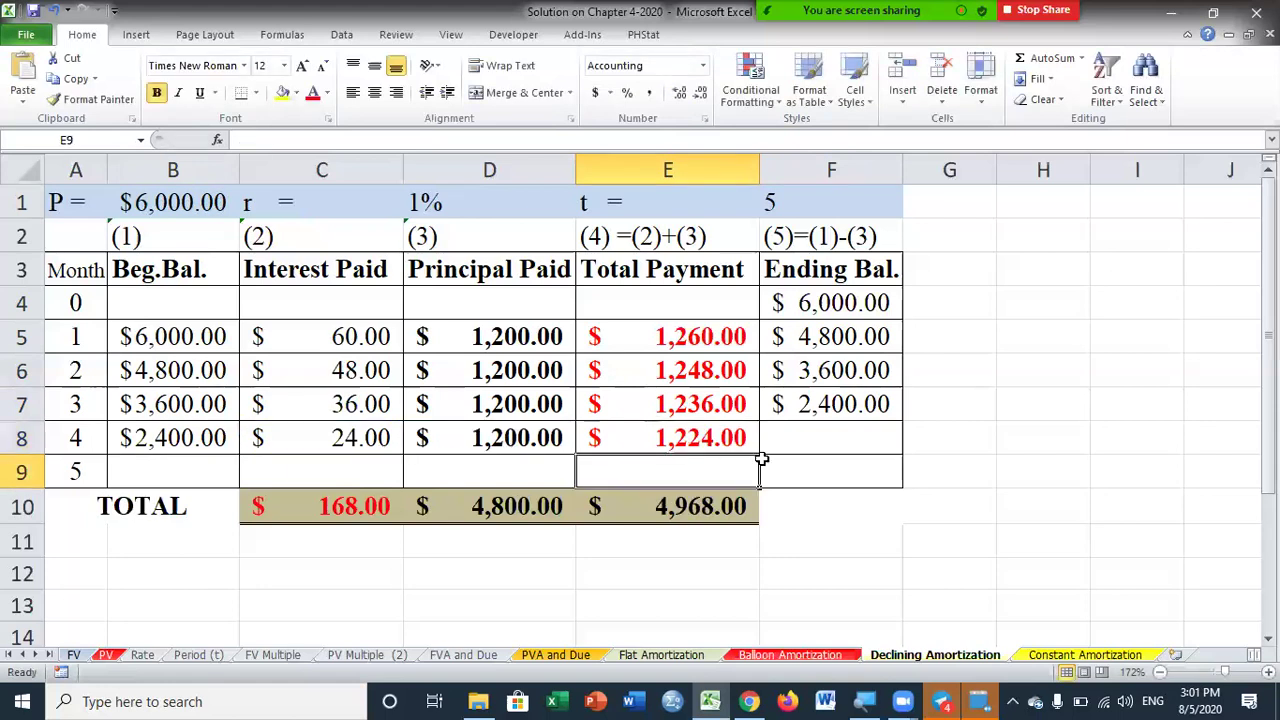
- Calculate the month 4 ending balance in F8 as beginning balance minus principal paid with =B8-D8
{"action": "left_click", "coordinate": [866, 448]}
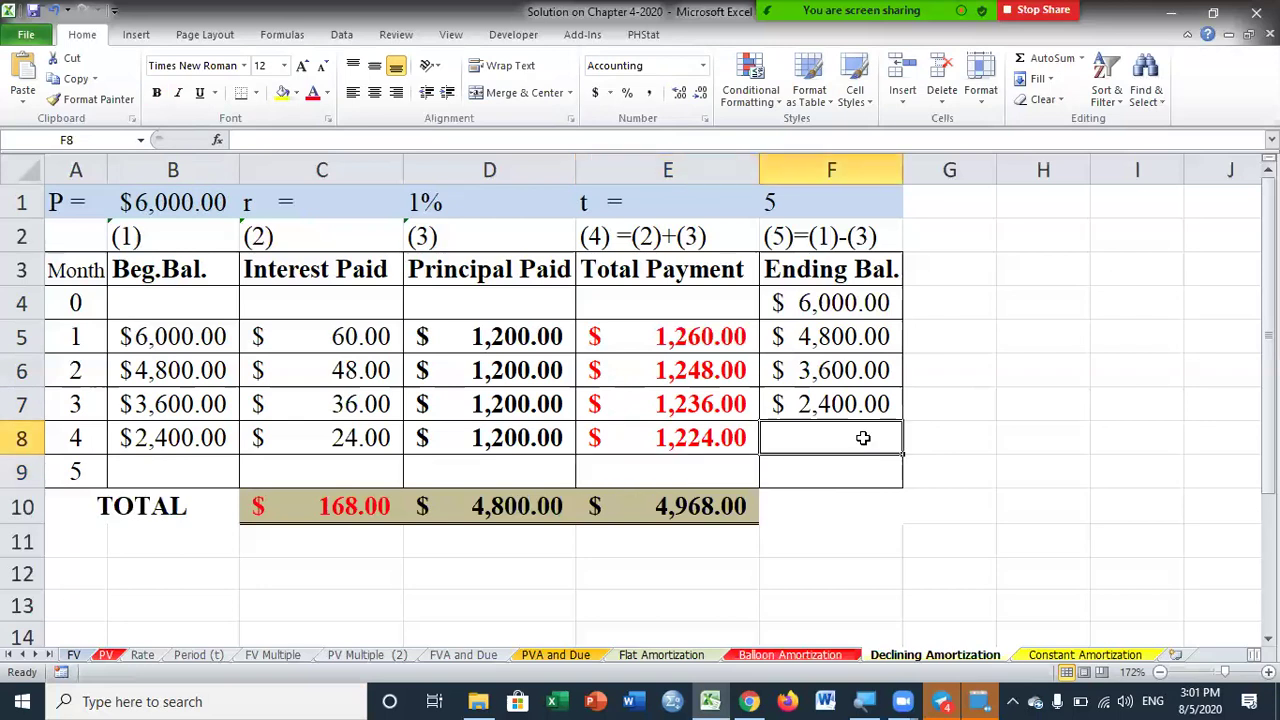
{"action": "type", "text": "="}
{"action": "left_click", "coordinate": [190, 440]}
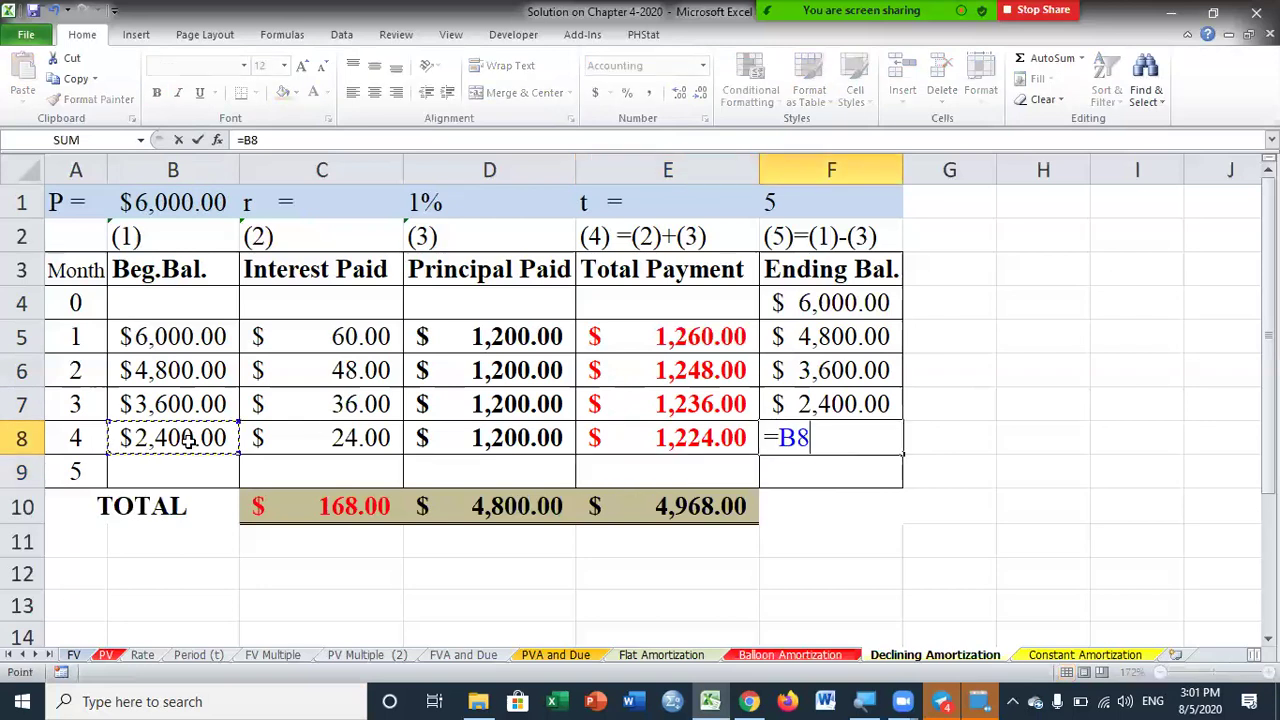
{"action": "type", "text": "-"}
{"action": "left_click", "coordinate": [535, 445]}
{"action": "key", "text": "Return"}
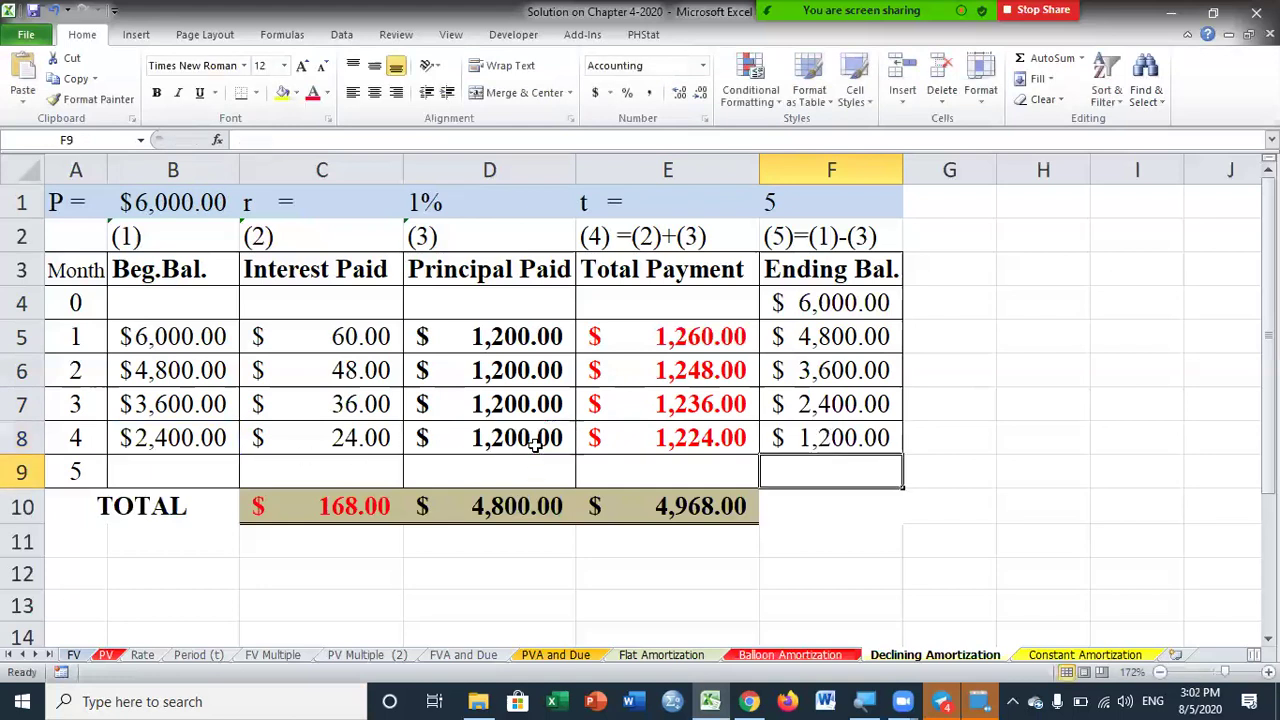
- Set the month 5 beginning balance in B9 to the month 4 ending balance with =F8
{"action": "left_click", "coordinate": [196, 473]}
{"action": "type", "text": "="}
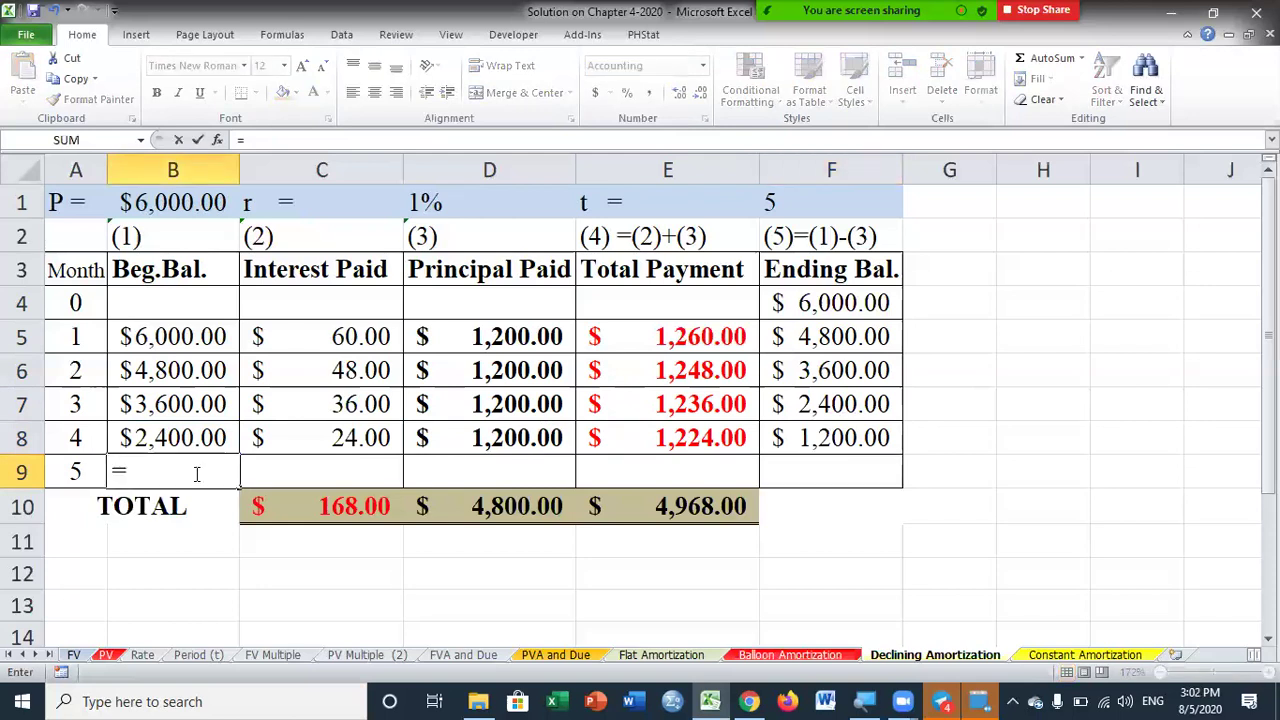
{"action": "left_click", "coordinate": [873, 437]}
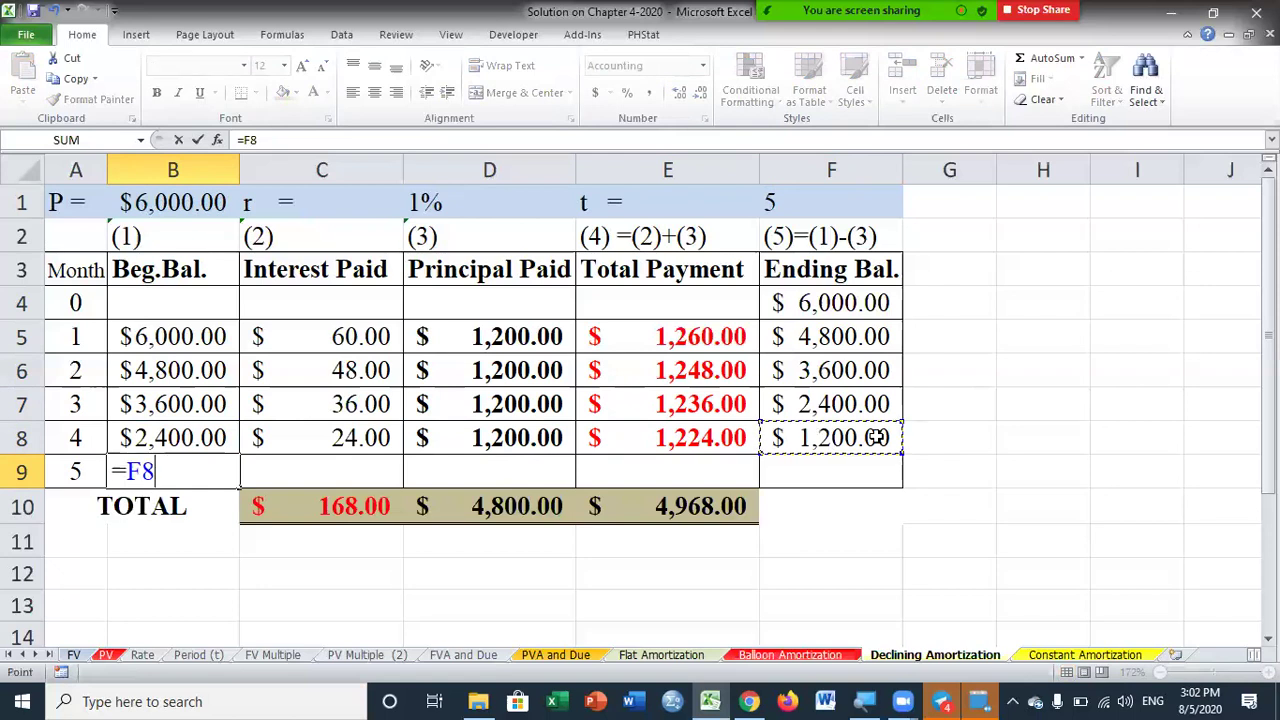
{"action": "key", "text": "Return"}
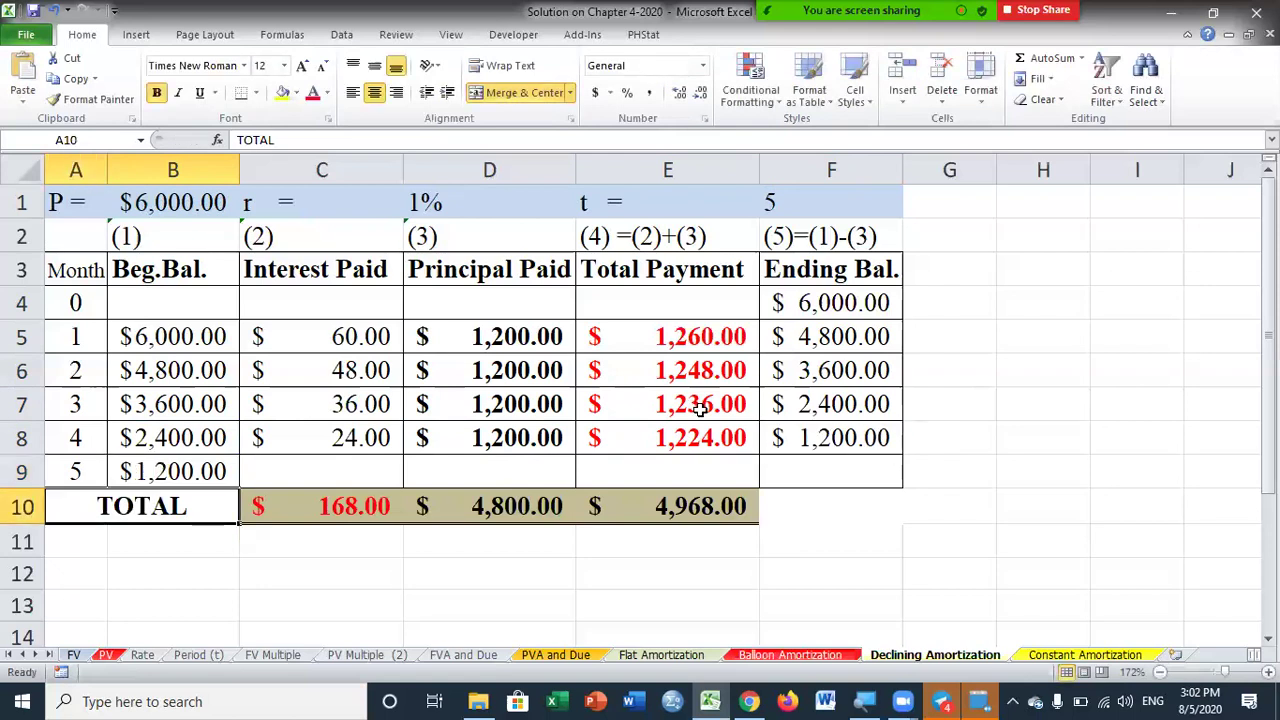
- Calculate the month 5 interest paid in C9 as beginning balance times rate with =B9*D1
{"action": "left_click", "coordinate": [377, 471]}
{"action": "type", "text": "="}
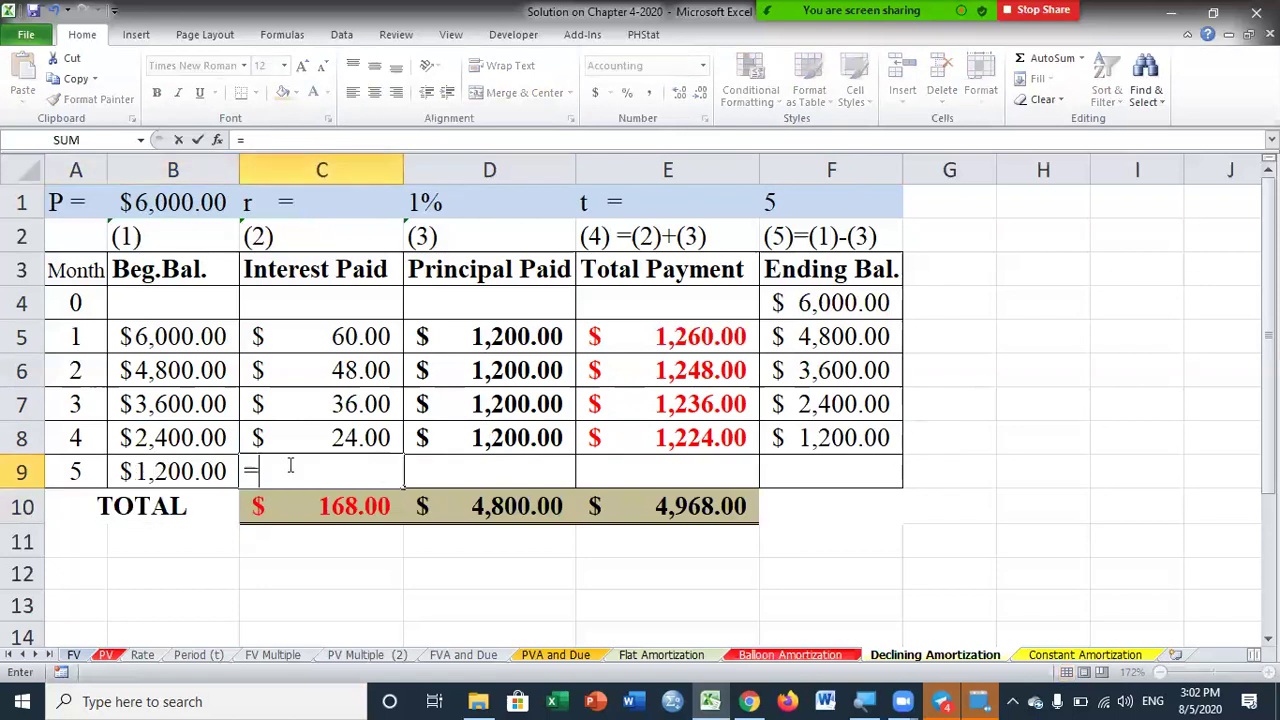
{"action": "left_click", "coordinate": [219, 471]}
{"action": "type", "text": "*"}
{"action": "left_click", "coordinate": [486, 194]}
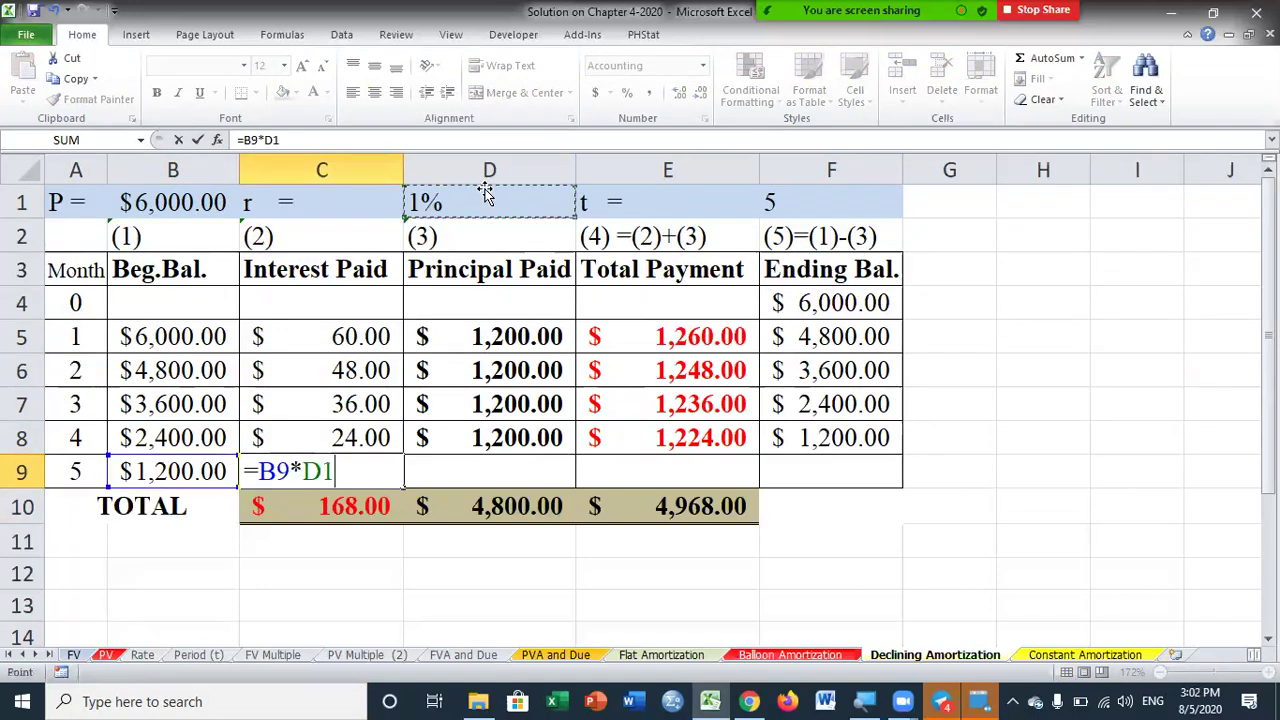
{"action": "key", "text": "Return"}
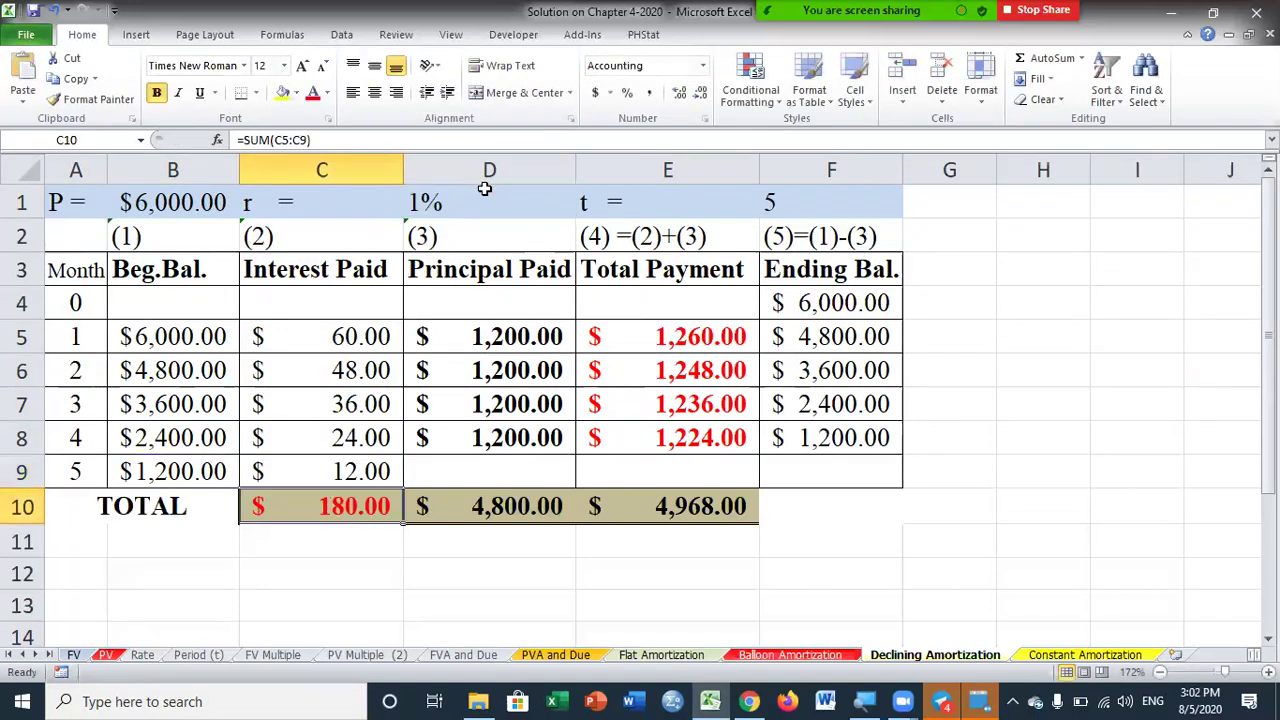
- Set the month 5 principal paid in D9 equal to the month 4 principal paid with =D8
{"action": "left_click", "coordinate": [507, 460]}
{"action": "left_click", "coordinate": [527, 441]}
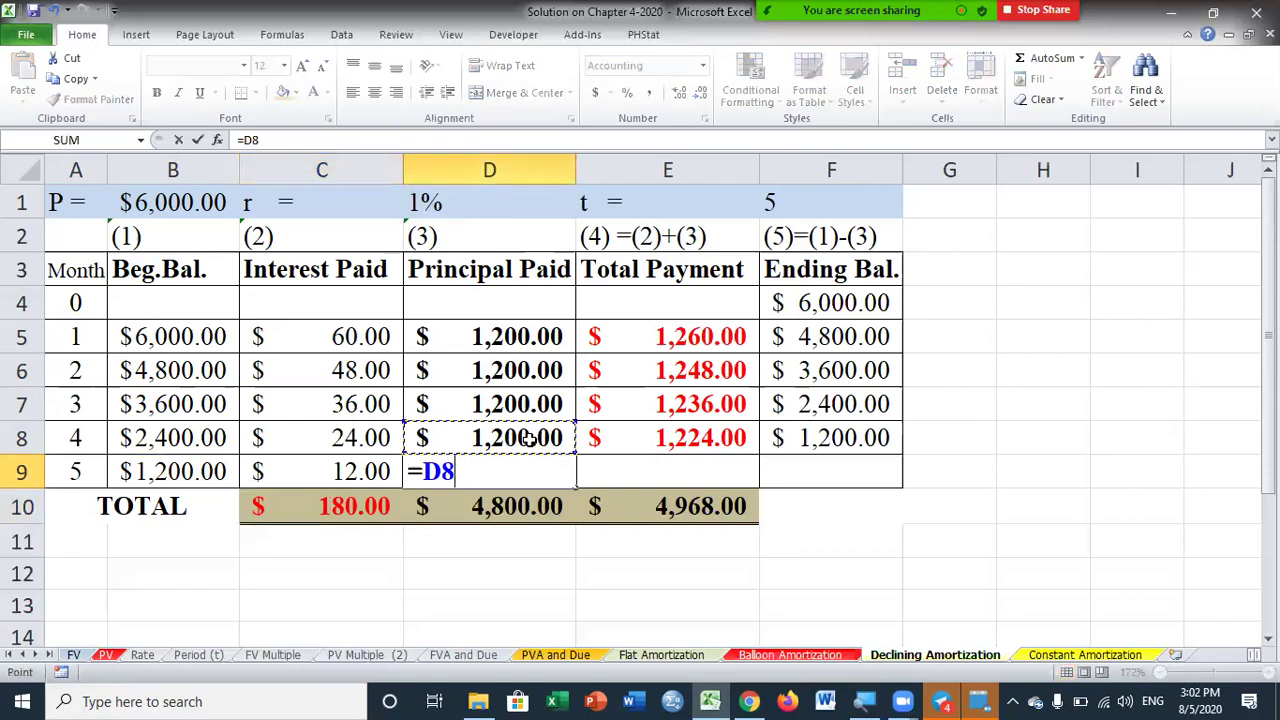
{"action": "key", "text": "Return"}
- Calculate the month 5 total payment in E9 as interest paid plus principal paid with =C9+D9
{"action": "left_click", "coordinate": [676, 475]}
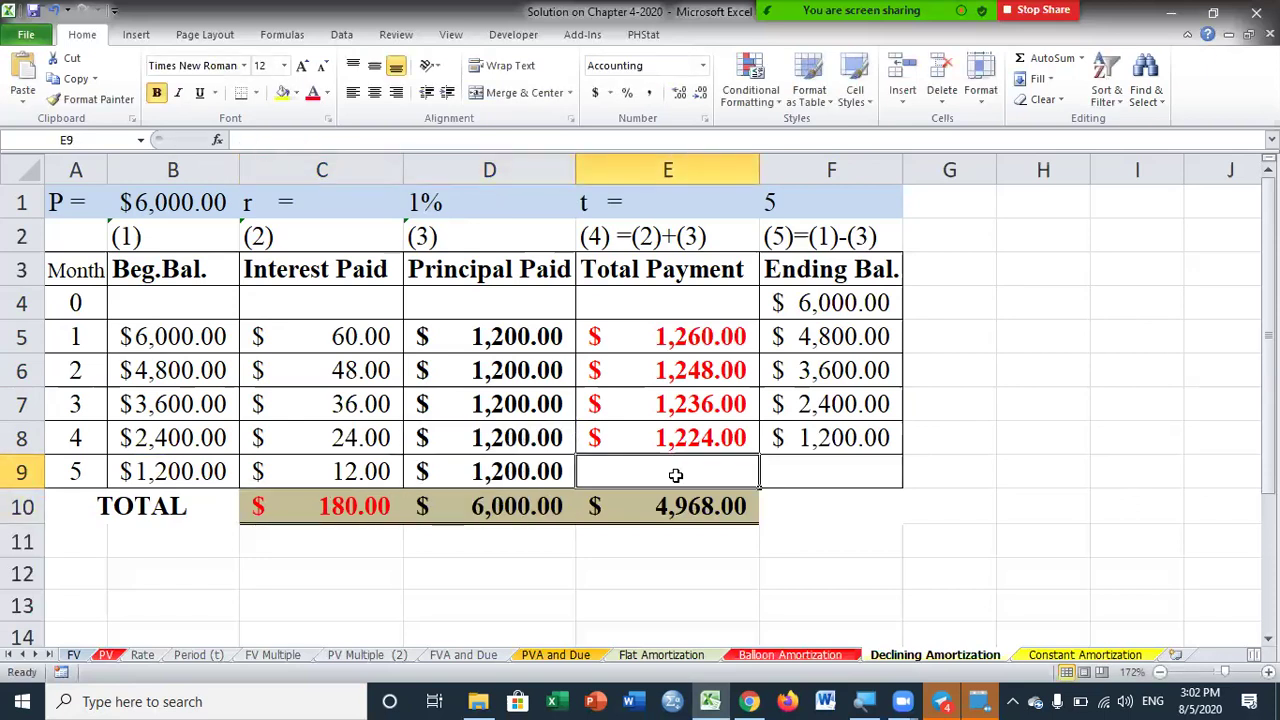
{"action": "type", "text": "="}
{"action": "left_click", "coordinate": [345, 475]}
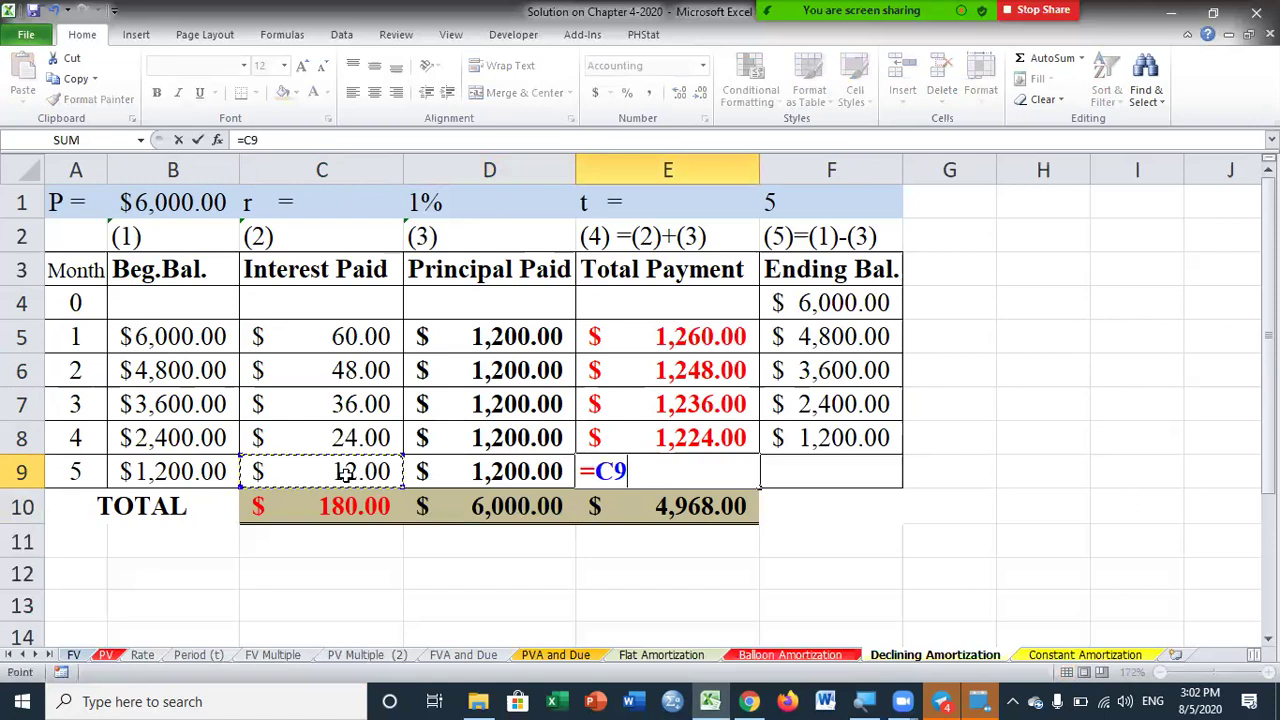
{"action": "type", "text": "+"}
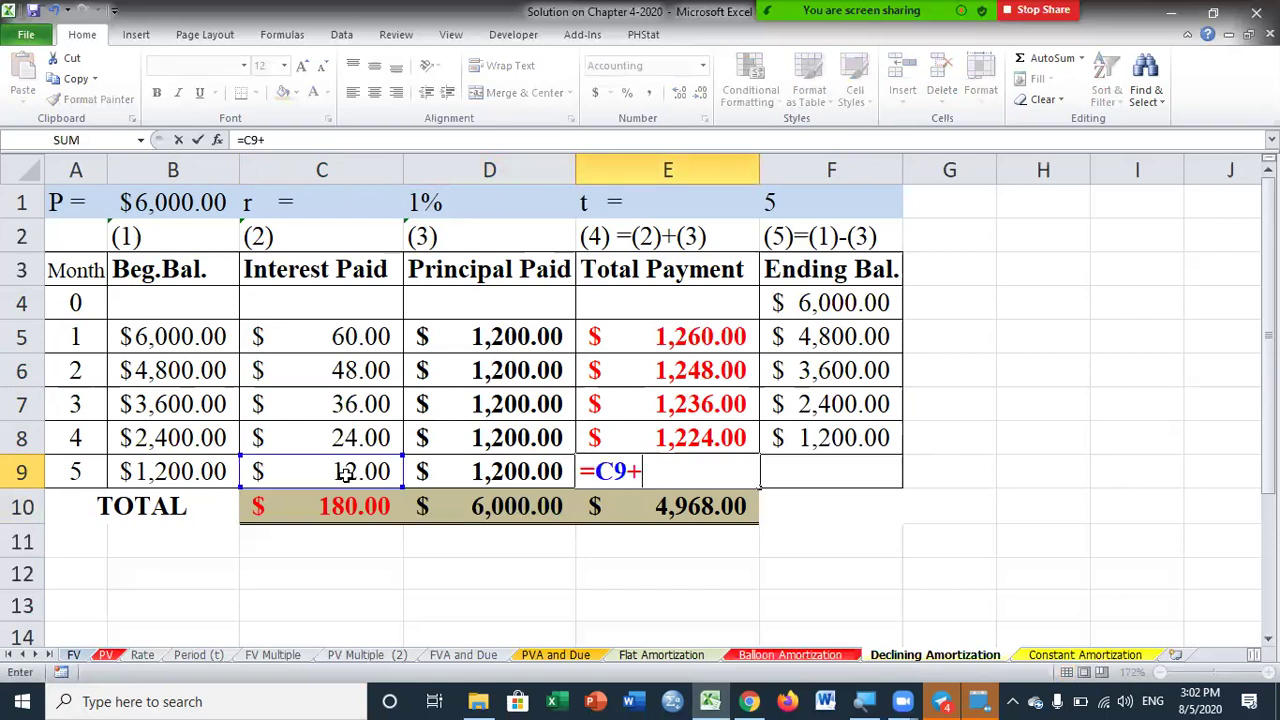
{"action": "left_click", "coordinate": [540, 475]}
{"action": "key", "text": "Return"}
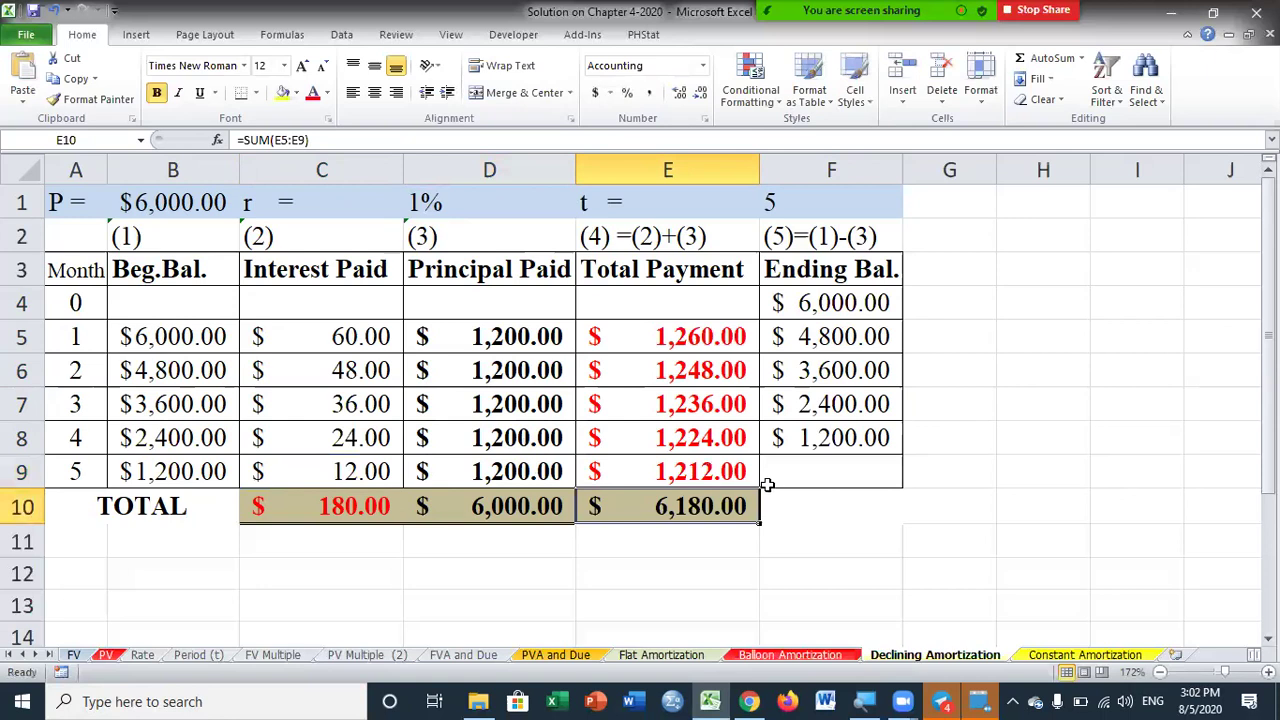
- Calculate the month 5 ending balance in F9 as beginning balance minus principal paid with =B9-D9
{"action": "left_click", "coordinate": [816, 473]}
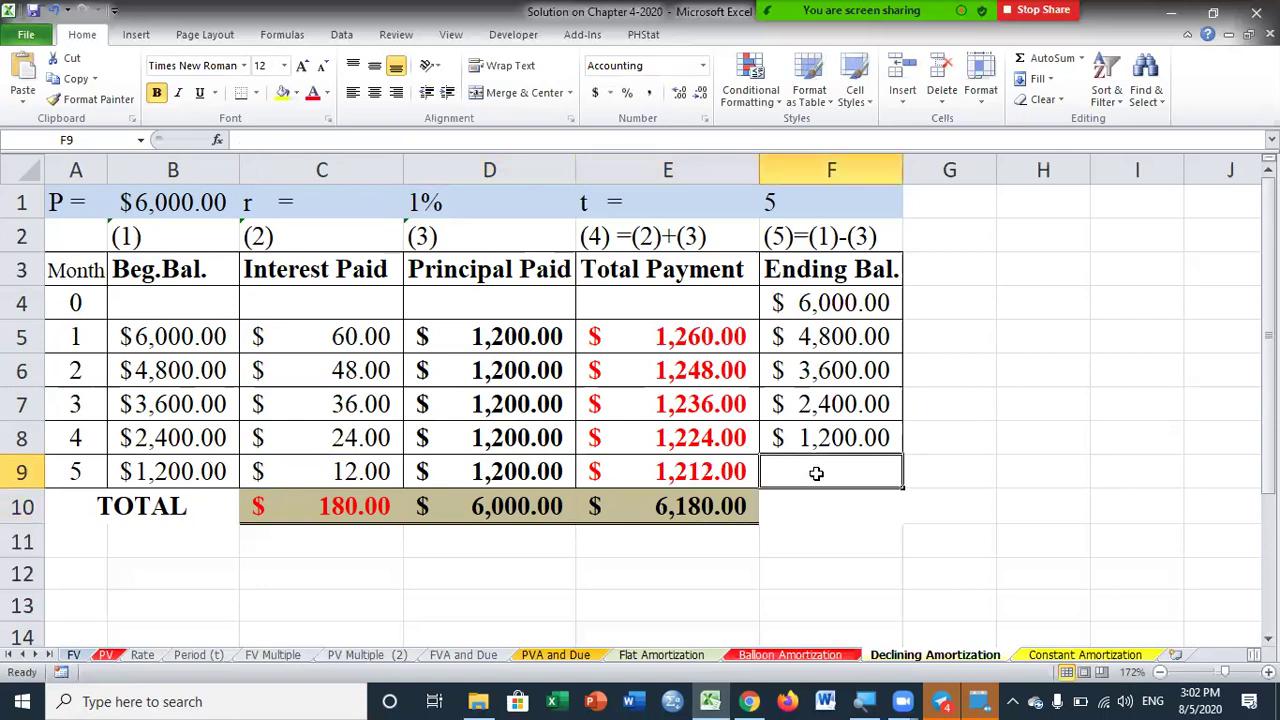
{"action": "type", "text": "="}
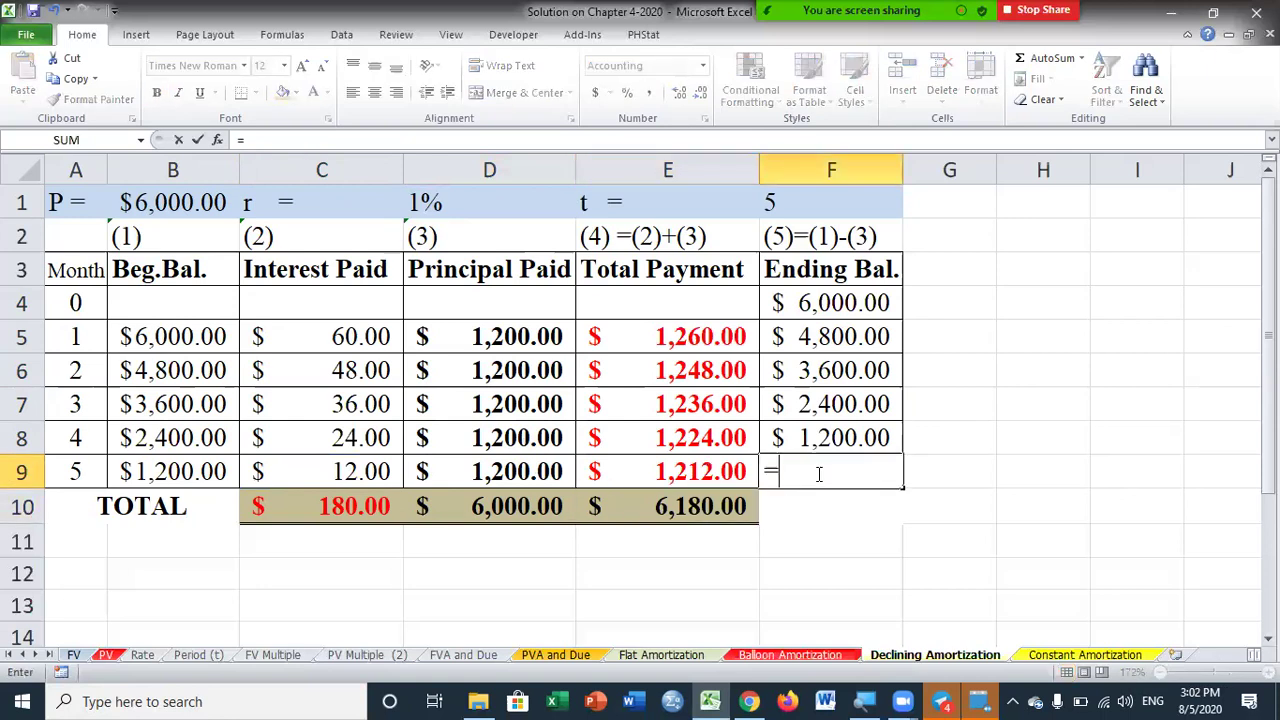
{"action": "left_click", "coordinate": [172, 474]}
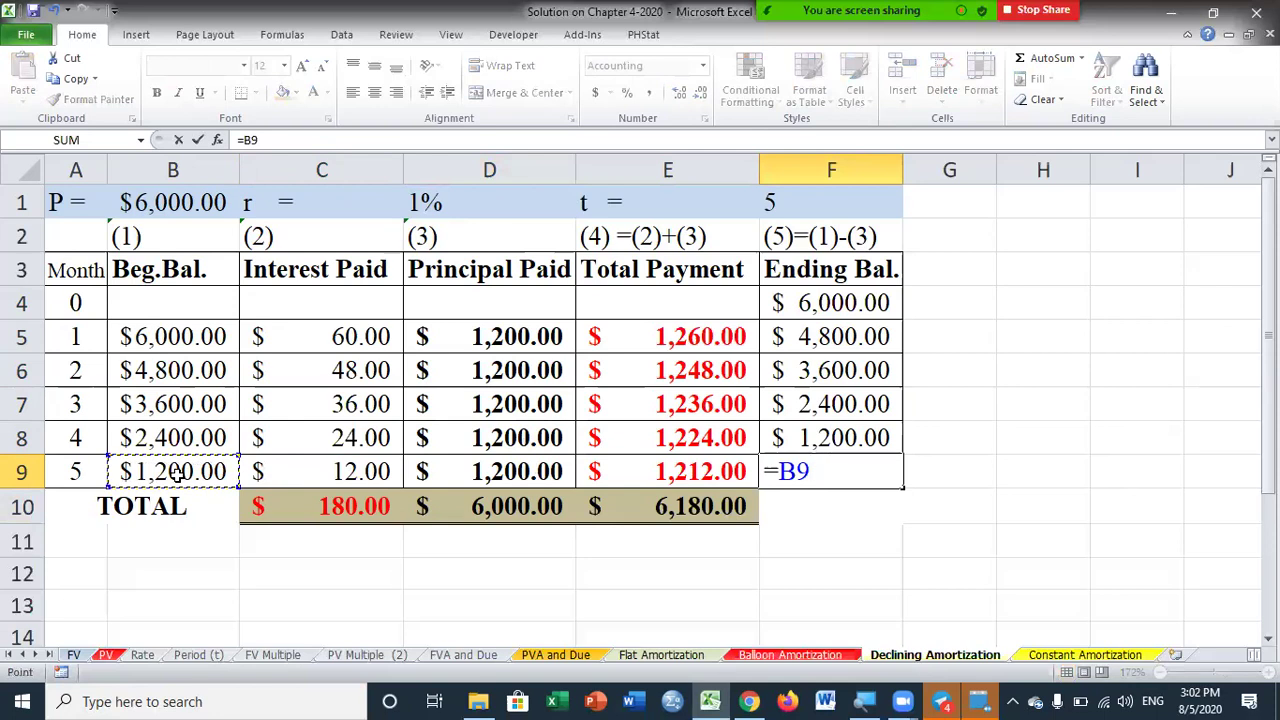
{"action": "type", "text": "-"}
{"action": "left_click", "coordinate": [524, 470]}
{"action": "key", "text": "Return"}
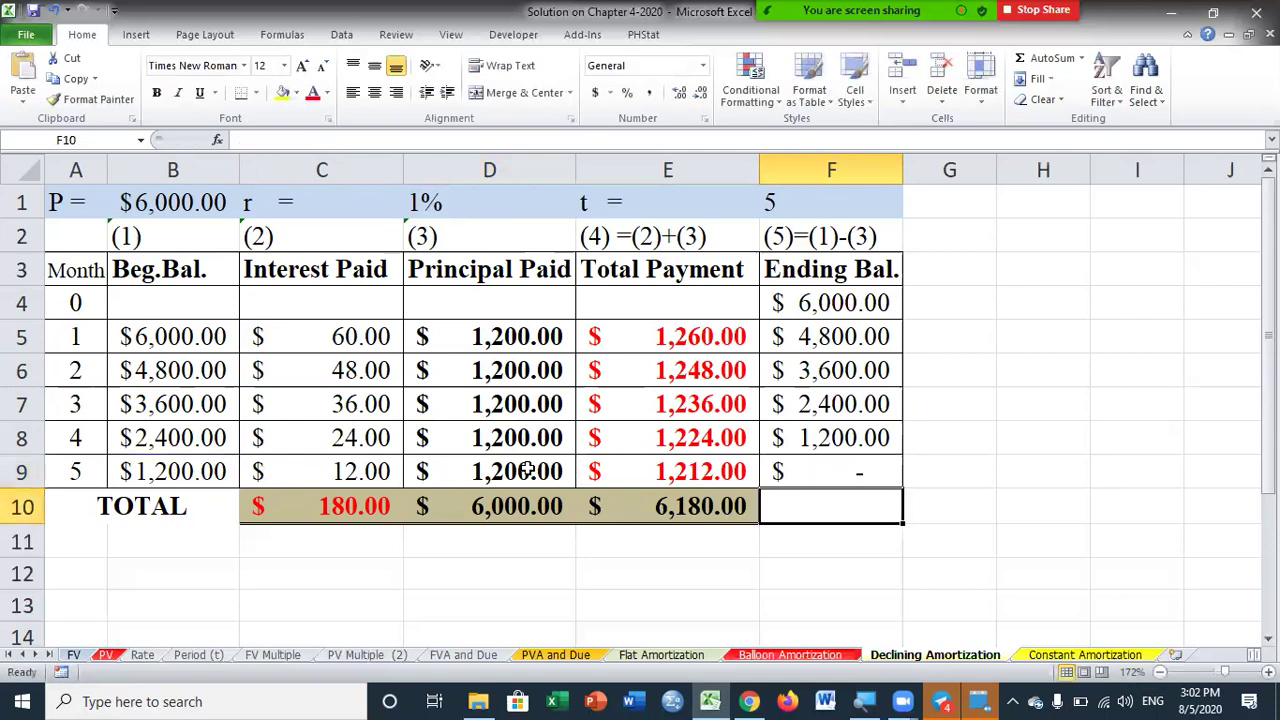
- Review the total interest in C10 and the monthly principal payments in D5:D9 of the declining schedule
{"action": "left_click", "coordinate": [707, 509]}
{"action": "left_click", "coordinate": [500, 534]}
{"action": "left_click", "coordinate": [347, 562]}
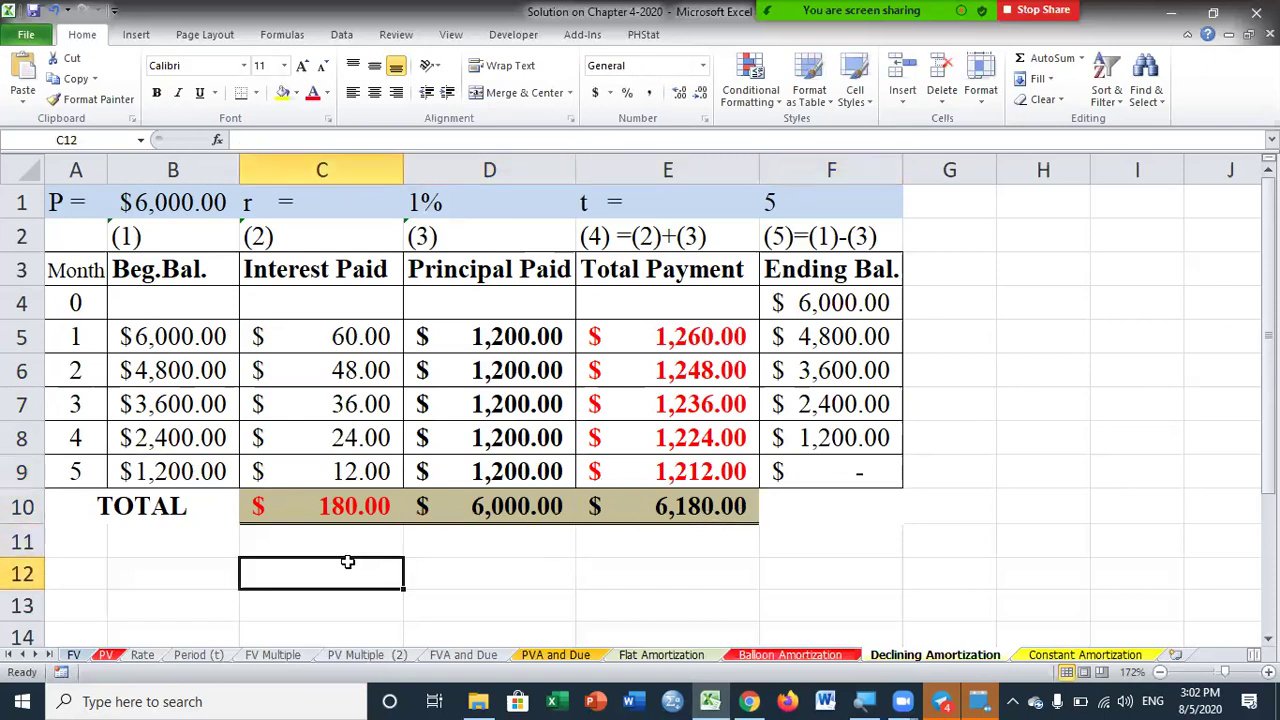
{"action": "left_click", "coordinate": [336, 505]}
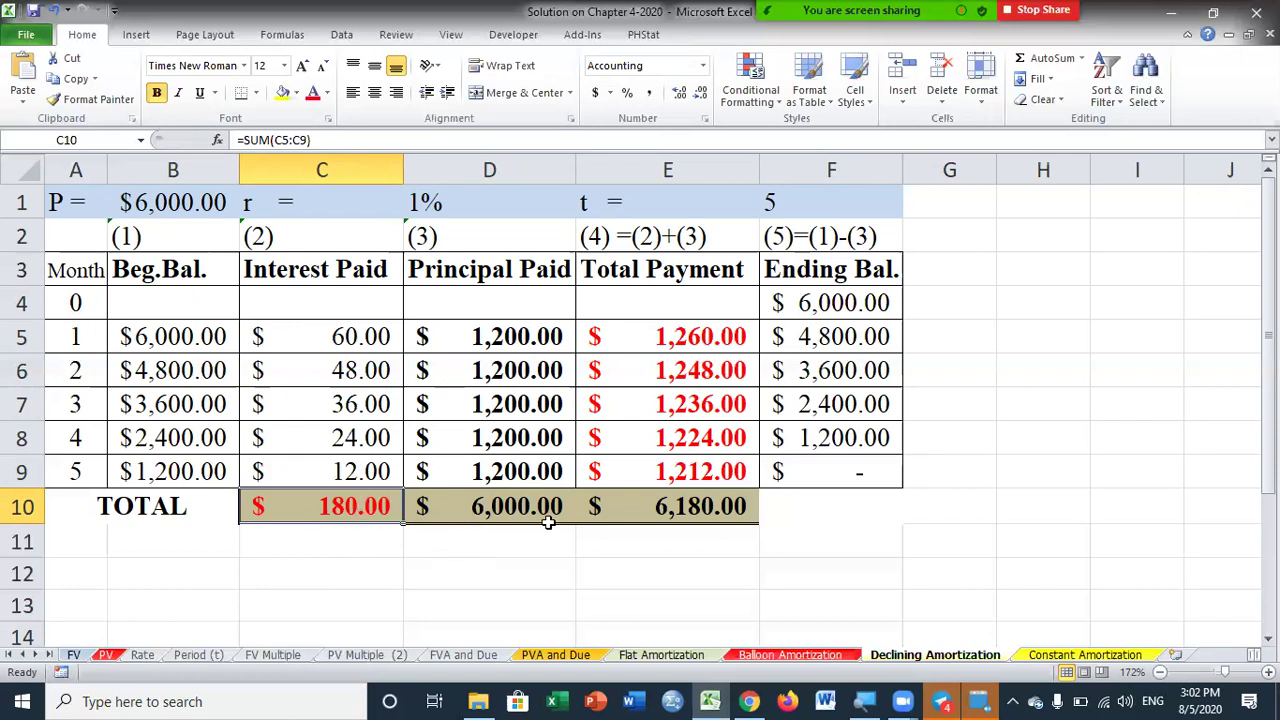
{"action": "left_click_drag", "start_coordinate": [500, 337], "coordinate": [524, 478]}
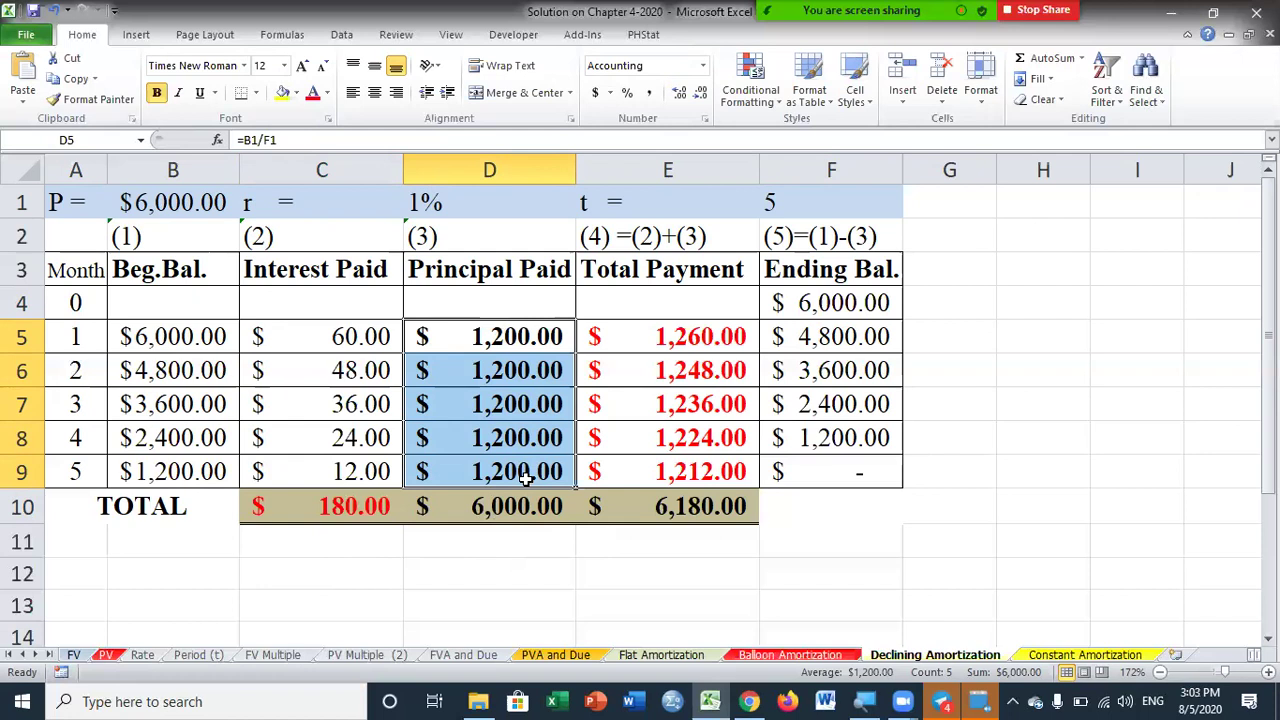
{"action": "left_click", "coordinate": [509, 566]}
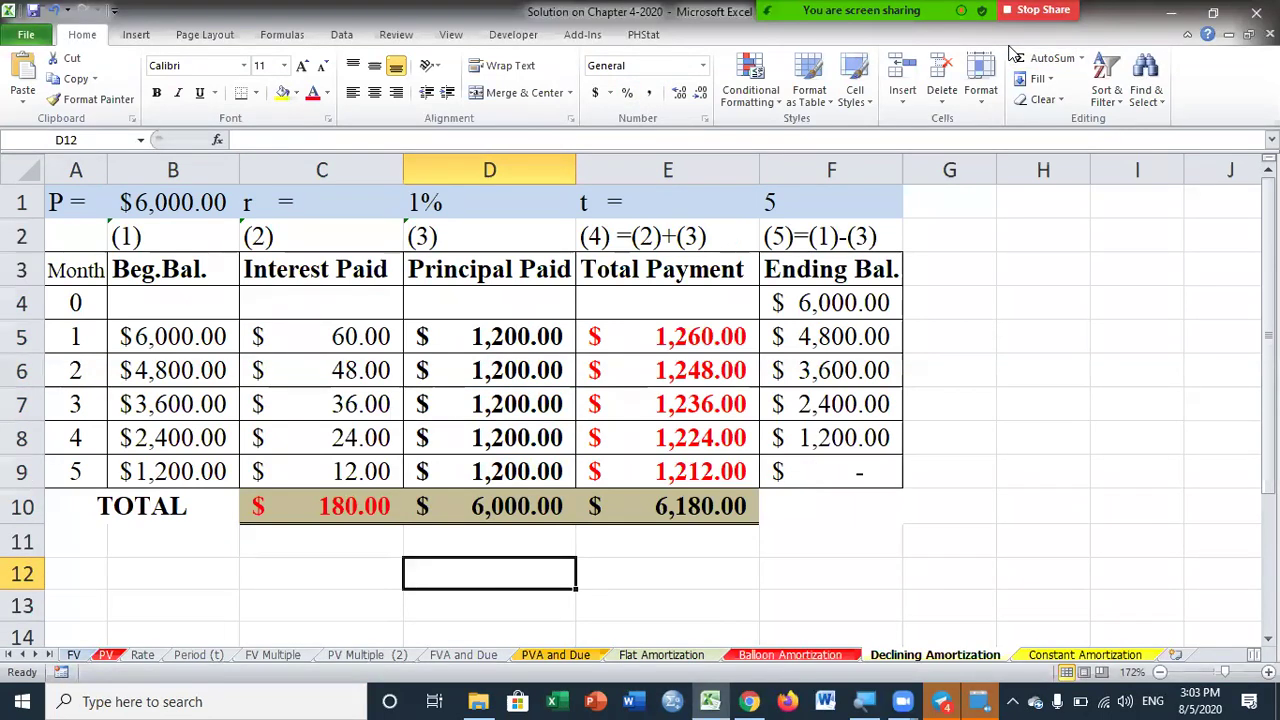
- Circle the loan amount, total principal paid, final ending balance and total payment, linking the loan amount to the principal total with a line
{"action": "mouse_move", "coordinate": [478, 488]}
{"action": "left_mouse_down"}
{"action": "mouse_move", "coordinate": [468, 510]}
{"action": "mouse_move", "coordinate": [566, 520]}
{"action": "mouse_move", "coordinate": [583, 482]}
{"action": "left_mouse_up"}
{"action": "mouse_move", "coordinate": [229, 189]}
{"action": "left_mouse_down"}
{"action": "mouse_move", "coordinate": [128, 176]}
{"action": "mouse_move", "coordinate": [140, 222]}
{"action": "mouse_move", "coordinate": [226, 210]}
{"action": "mouse_move", "coordinate": [234, 182]}
{"action": "mouse_move", "coordinate": [307, 389]}
{"action": "mouse_move", "coordinate": [470, 490]}
{"action": "left_mouse_up"}
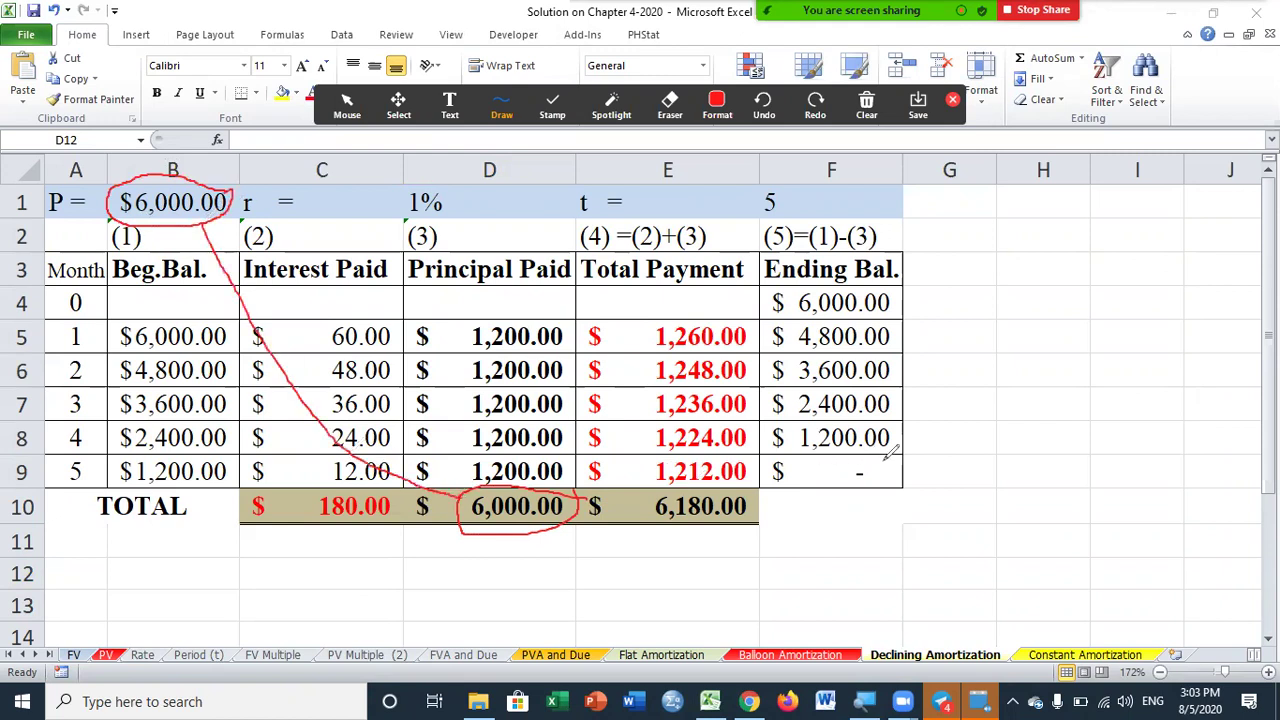
{"action": "mouse_move", "coordinate": [903, 455]}
{"action": "left_mouse_down"}
{"action": "mouse_move", "coordinate": [799, 437]}
{"action": "mouse_move", "coordinate": [762, 462]}
{"action": "mouse_move", "coordinate": [772, 492]}
{"action": "mouse_move", "coordinate": [840, 500]}
{"action": "mouse_move", "coordinate": [890, 478]}
{"action": "mouse_move", "coordinate": [900, 458]}
{"action": "mouse_move", "coordinate": [880, 440]}
{"action": "mouse_move", "coordinate": [778, 440]}
{"action": "mouse_move", "coordinate": [770, 490]}
{"action": "mouse_move", "coordinate": [818, 505]}
{"action": "mouse_move", "coordinate": [875, 492]}
{"action": "mouse_move", "coordinate": [892, 470]}
{"action": "left_mouse_up"}
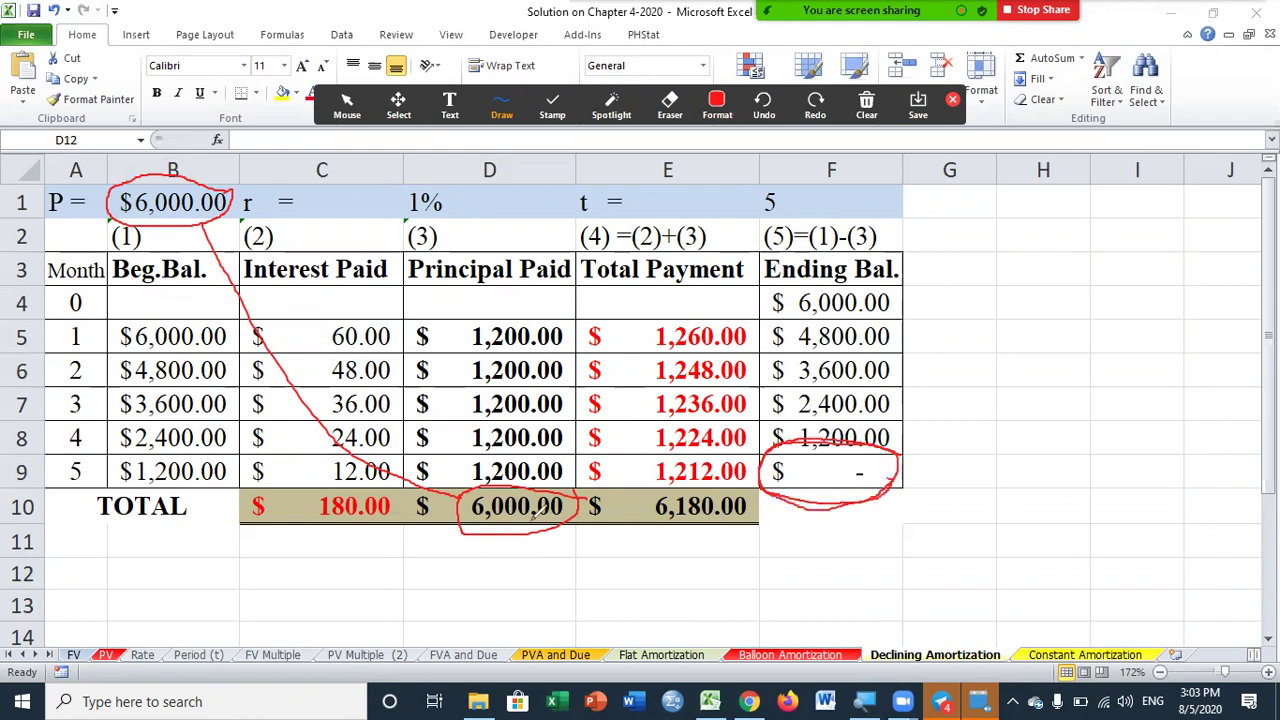
{"action": "mouse_move", "coordinate": [754, 490]}
{"action": "left_mouse_down"}
{"action": "mouse_move", "coordinate": [682, 474]}
{"action": "mouse_move", "coordinate": [645, 496]}
{"action": "mouse_move", "coordinate": [688, 532]}
{"action": "mouse_move", "coordinate": [757, 503]}
{"action": "mouse_move", "coordinate": [645, 468]}
{"action": "mouse_move", "coordinate": [638, 508]}
{"action": "mouse_move", "coordinate": [672, 528]}
{"action": "mouse_move", "coordinate": [746, 516]}
{"action": "mouse_move", "coordinate": [764, 484]}
{"action": "left_mouse_up"}
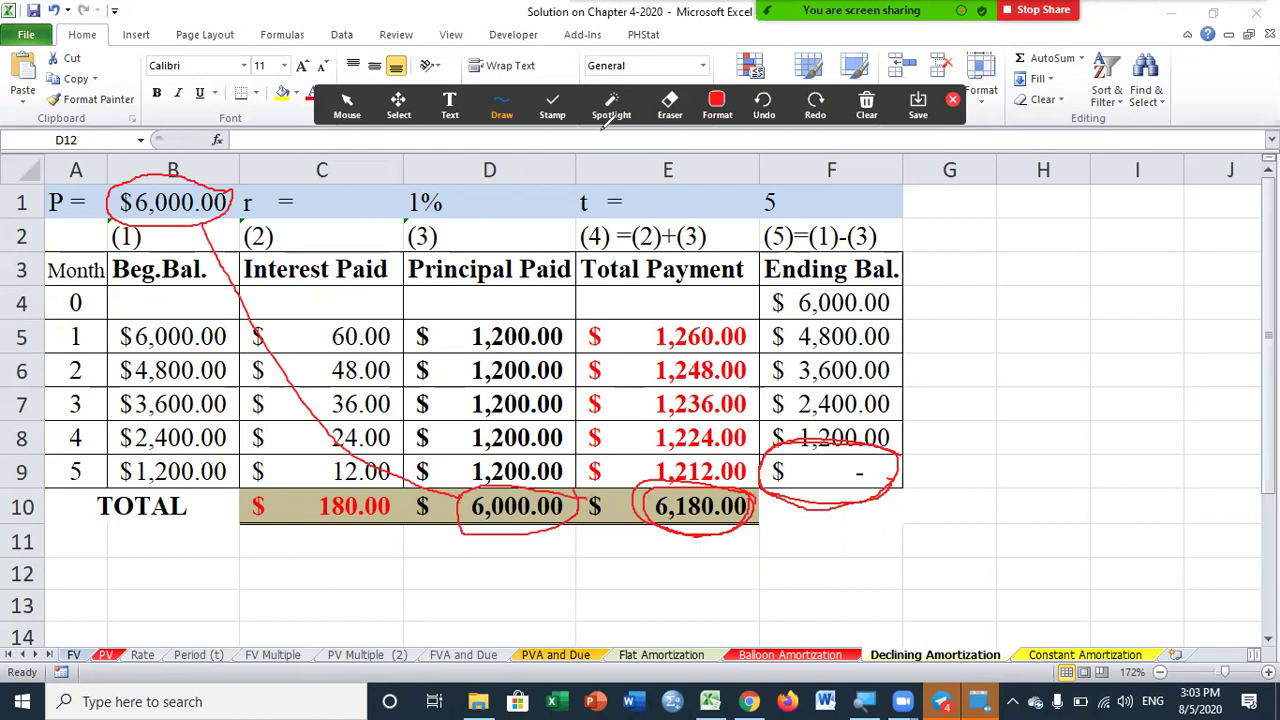
- Draw an arrow down the monthly total payments and circle the (4) =(2)+(3) formula above that column
{"action": "left_click", "coordinate": [552, 105]}
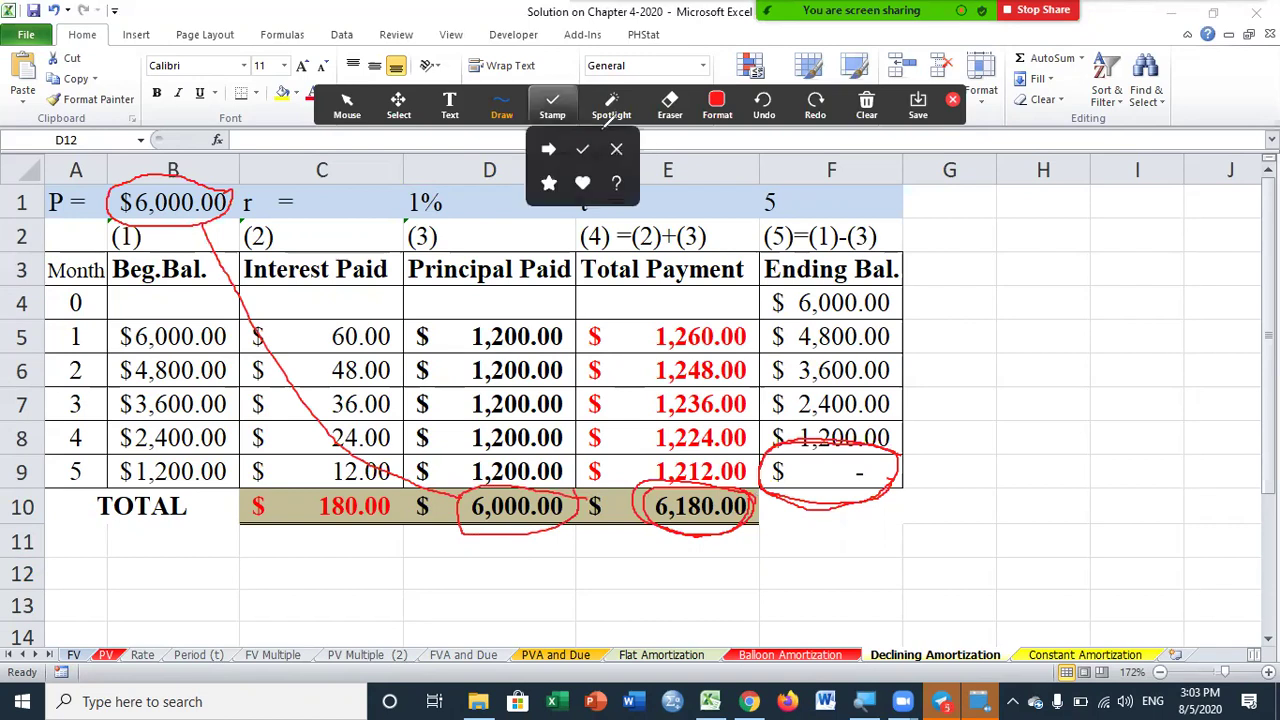
{"action": "left_click", "coordinate": [502, 105]}
{"action": "left_click_drag", "start_coordinate": [631, 323], "coordinate": [630, 490]}
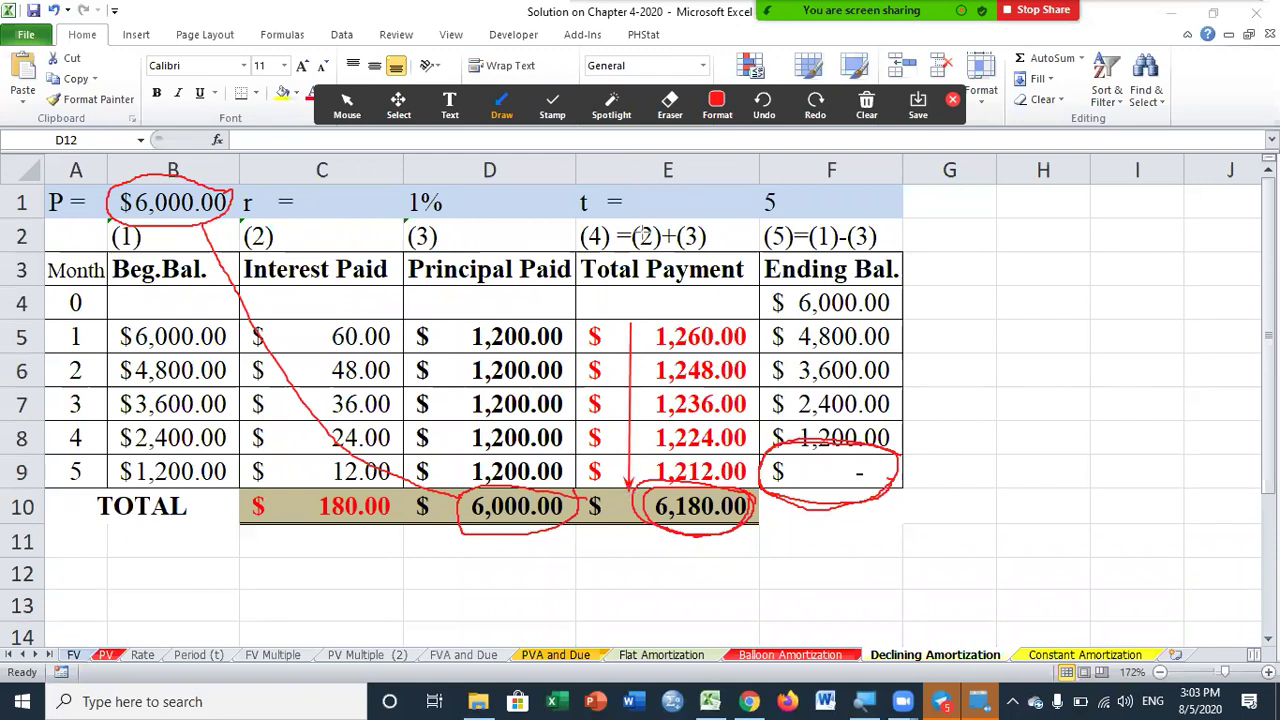
{"action": "left_click", "coordinate": [500, 110]}
{"action": "left_click", "coordinate": [494, 200]}
{"action": "mouse_move", "coordinate": [718, 218]}
{"action": "left_mouse_down"}
{"action": "mouse_move", "coordinate": [682, 200]}
{"action": "mouse_move", "coordinate": [596, 212]}
{"action": "mouse_move", "coordinate": [586, 250]}
{"action": "mouse_move", "coordinate": [680, 248]}
{"action": "mouse_move", "coordinate": [718, 236]}
{"action": "mouse_move", "coordinate": [720, 212]}
{"action": "left_mouse_up"}
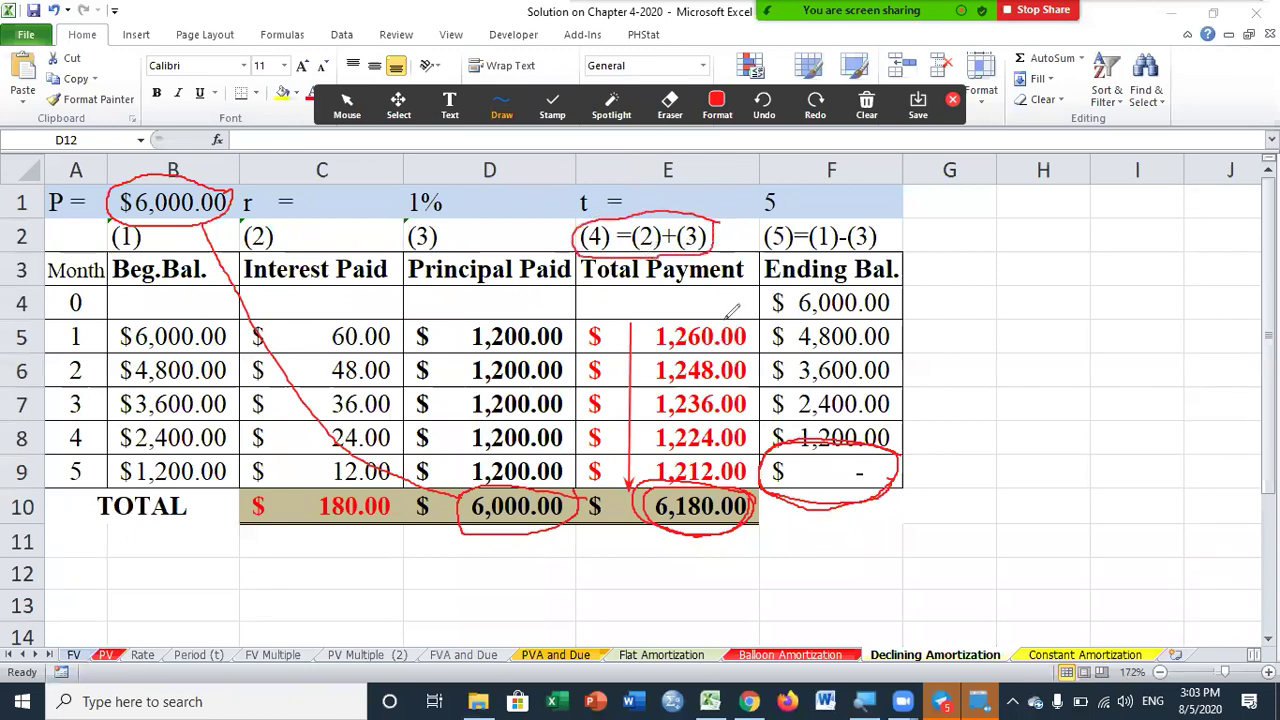
- Mark the monthly total payments with ticks and circle the month numbers in the first column
{"action": "mouse_move", "coordinate": [745, 284]}
{"action": "left_mouse_down"}
{"action": "mouse_move", "coordinate": [736, 318]}
{"action": "mouse_move", "coordinate": [762, 360]}
{"action": "mouse_move", "coordinate": [755, 404]}
{"action": "mouse_move", "coordinate": [768, 380]}
{"action": "left_mouse_up"}
{"action": "left_click_drag", "start_coordinate": [748, 434], "coordinate": [768, 428]}
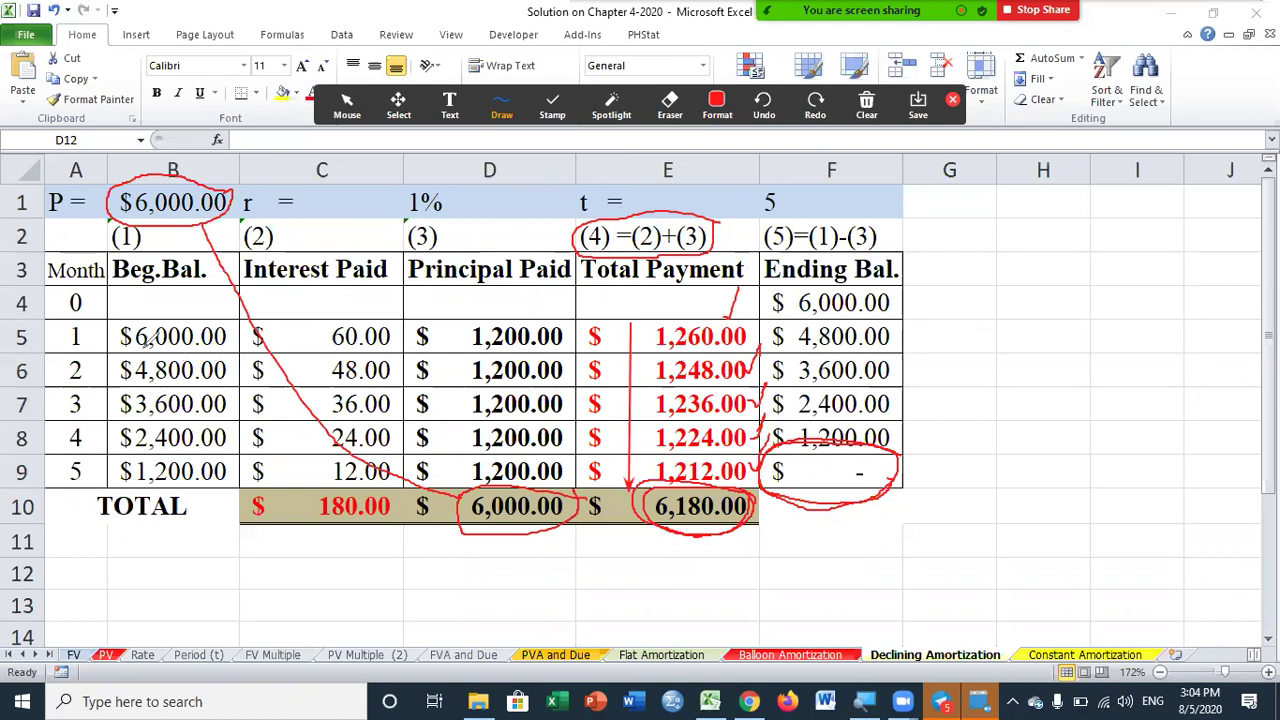
{"action": "mouse_move", "coordinate": [108, 278]}
{"action": "left_mouse_down"}
{"action": "mouse_move", "coordinate": [64, 292]}
{"action": "mouse_move", "coordinate": [56, 368]}
{"action": "mouse_move", "coordinate": [60, 452]}
{"action": "mouse_move", "coordinate": [88, 480]}
{"action": "mouse_move", "coordinate": [122, 260]}
{"action": "mouse_move", "coordinate": [56, 322]}
{"action": "mouse_move", "coordinate": [52, 436]}
{"action": "mouse_move", "coordinate": [68, 490]}
{"action": "mouse_move", "coordinate": [100, 429]}
{"action": "mouse_move", "coordinate": [130, 282]}
{"action": "mouse_move", "coordinate": [96, 262]}
{"action": "mouse_move", "coordinate": [52, 312]}
{"action": "mouse_move", "coordinate": [42, 417]}
{"action": "mouse_move", "coordinate": [70, 505]}
{"action": "mouse_move", "coordinate": [124, 368]}
{"action": "left_mouse_up"}
- Clear all drawn annotations from the declining schedule and close the annotation tools
{"action": "left_click", "coordinate": [868, 118]}
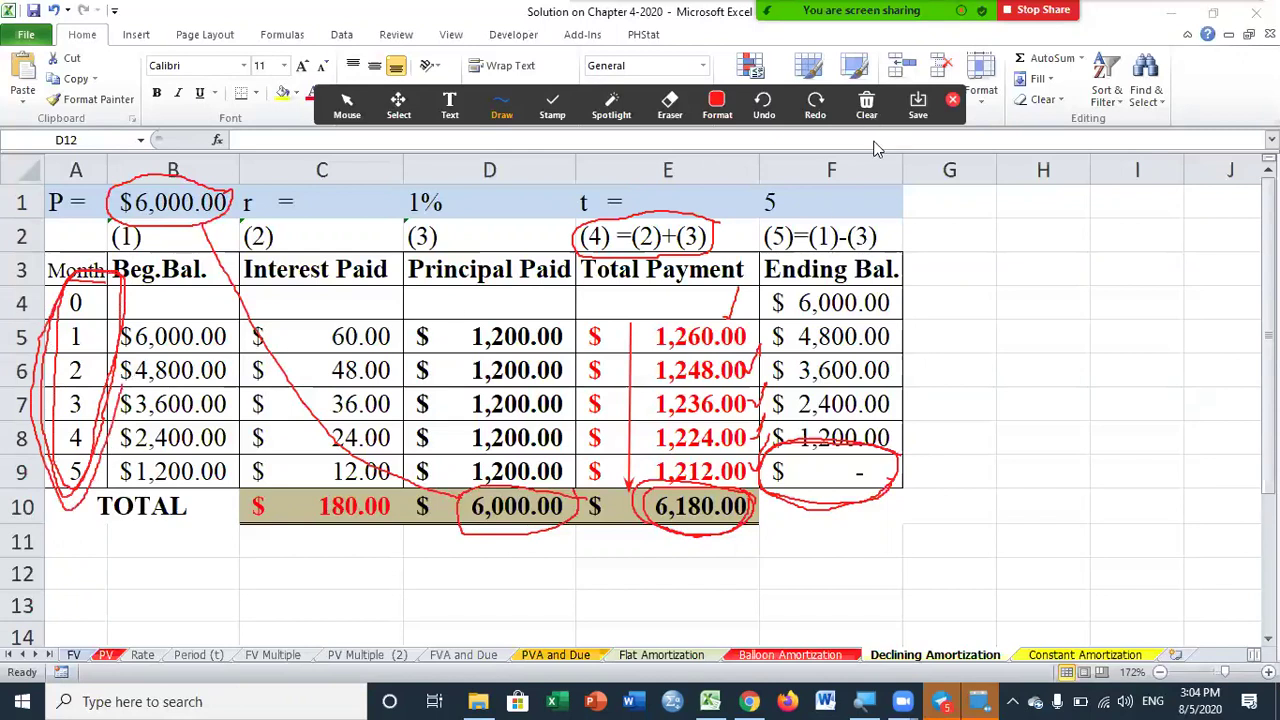
{"action": "left_click", "coordinate": [876, 144]}
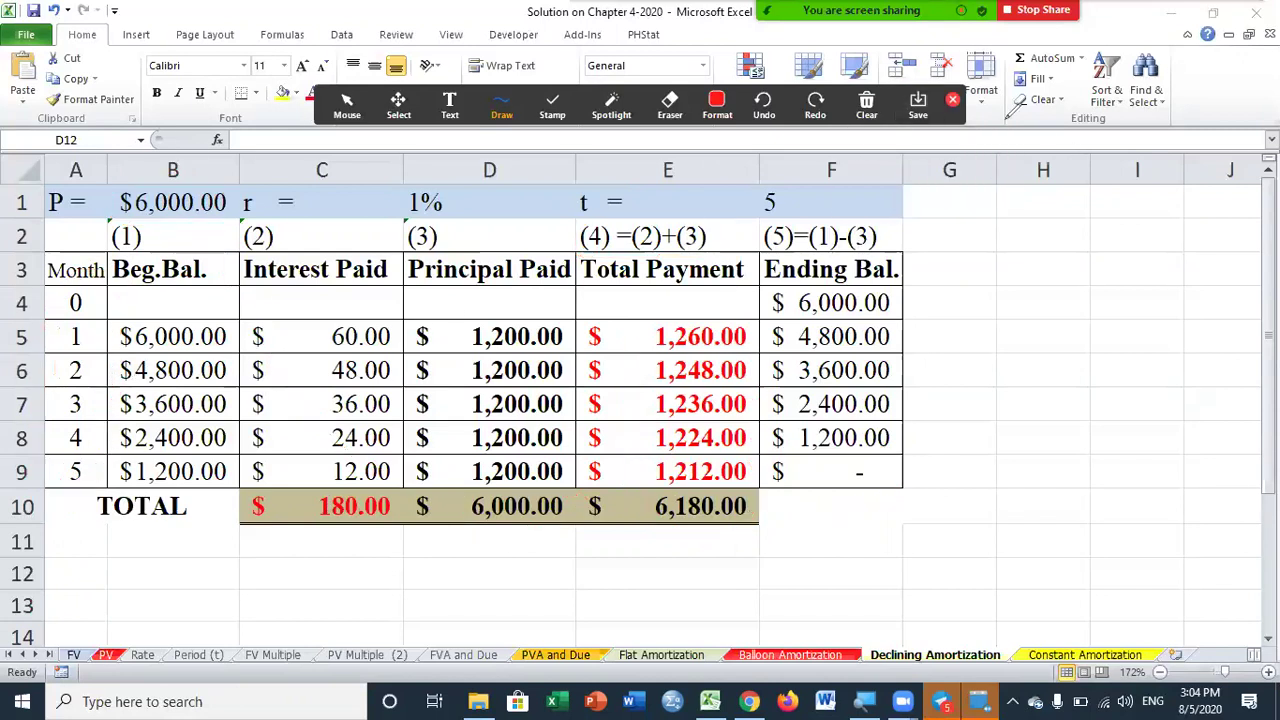
{"action": "left_click", "coordinate": [952, 99]}
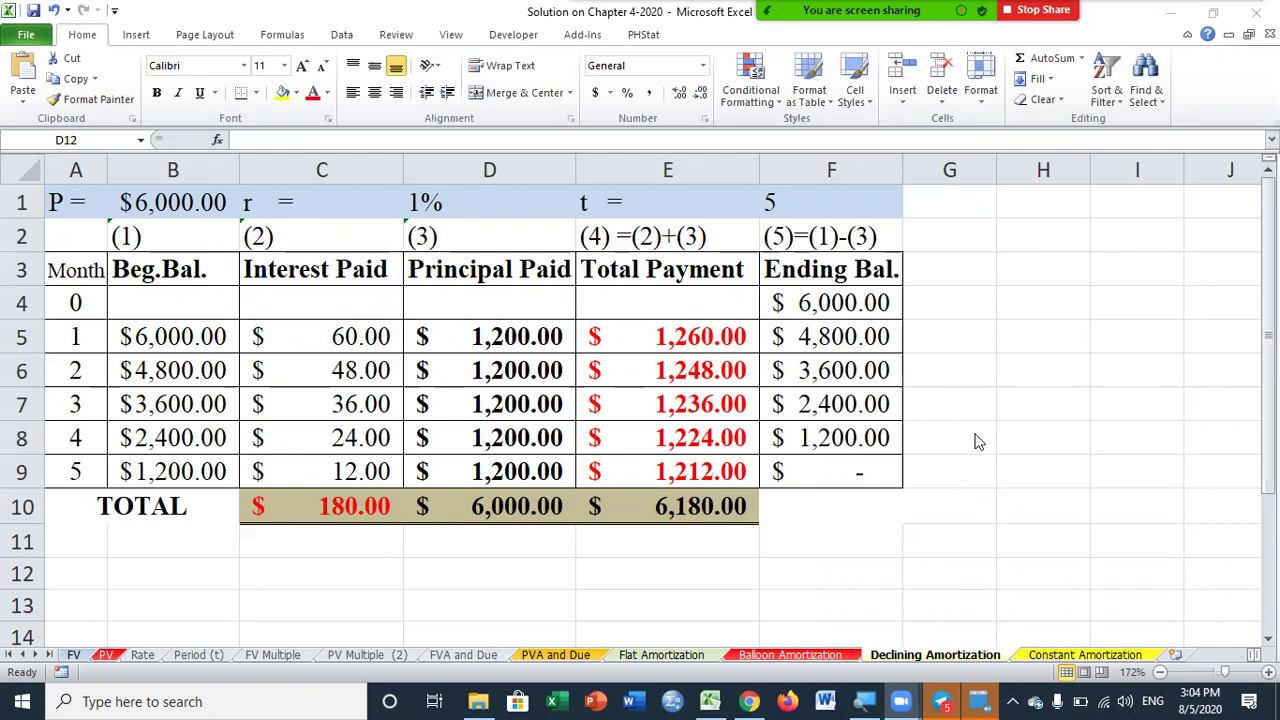
- On the Constant Amortization sheet, fill the Total Payment cells E4:E9 with a medium aqua color
{"action": "left_click", "coordinate": [1066, 660]}
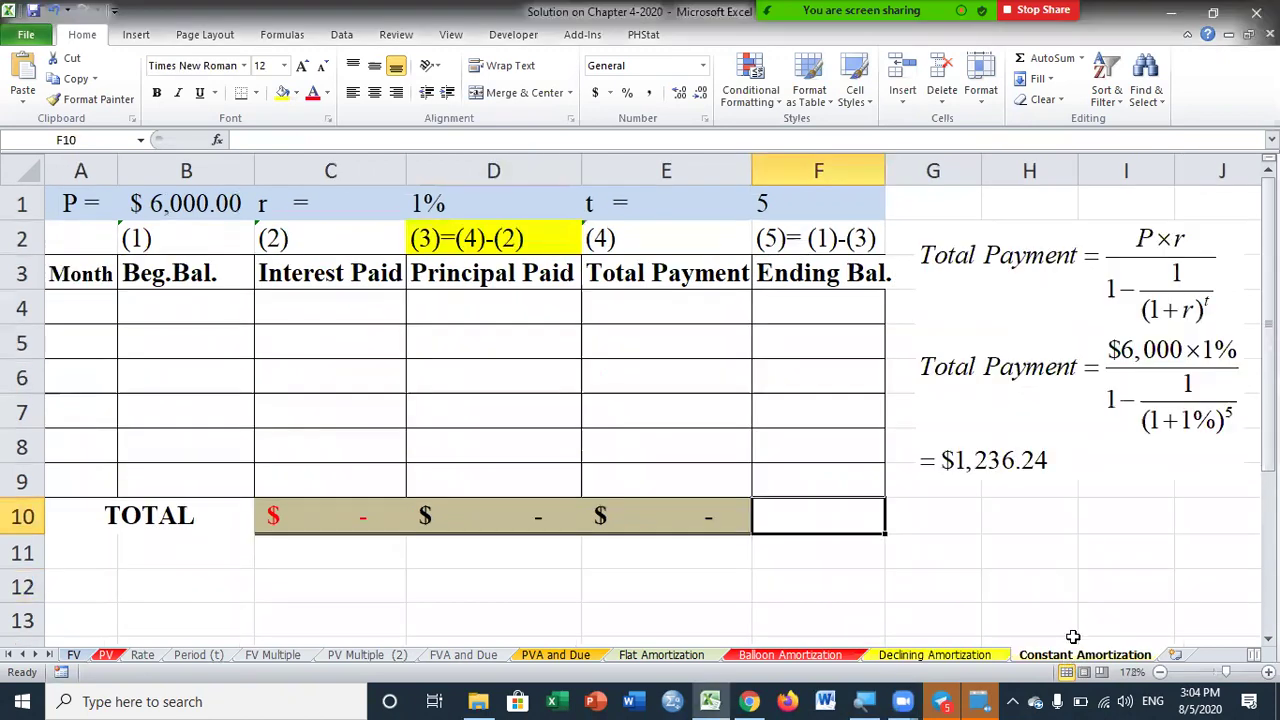
{"action": "left_click", "coordinate": [1040, 535]}
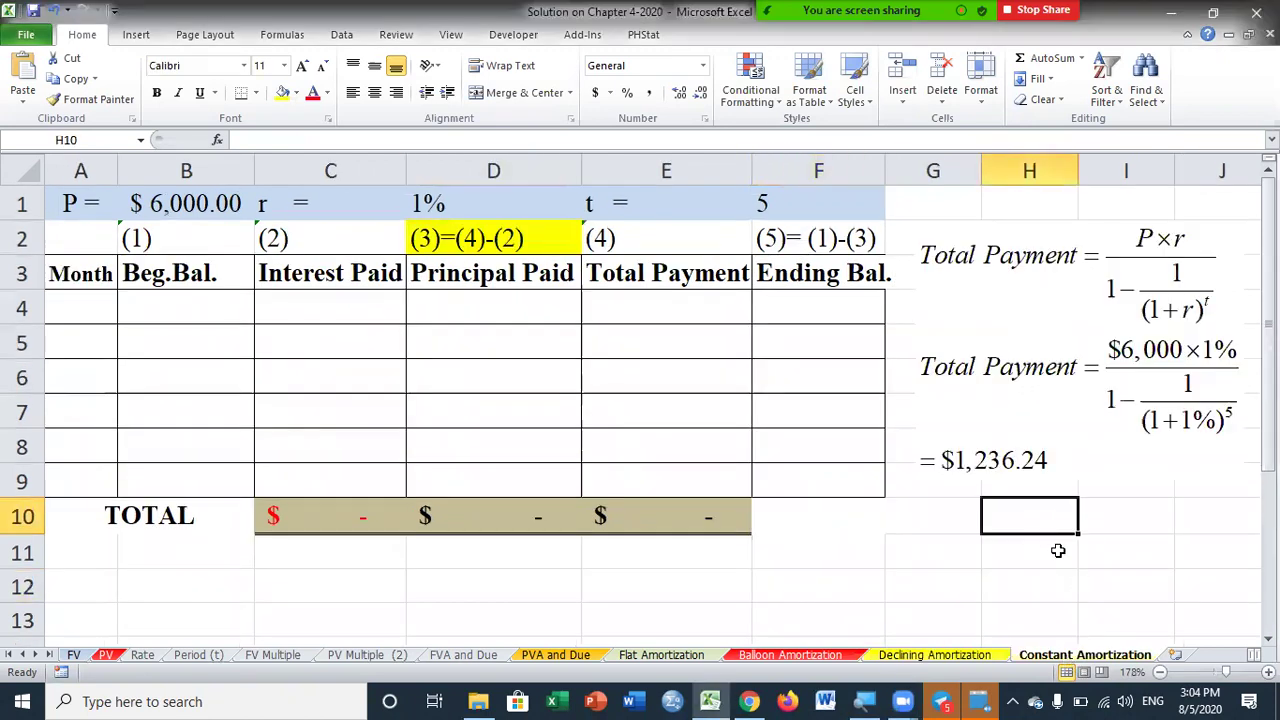
{"action": "left_click_drag", "start_coordinate": [662, 307], "coordinate": [657, 477]}
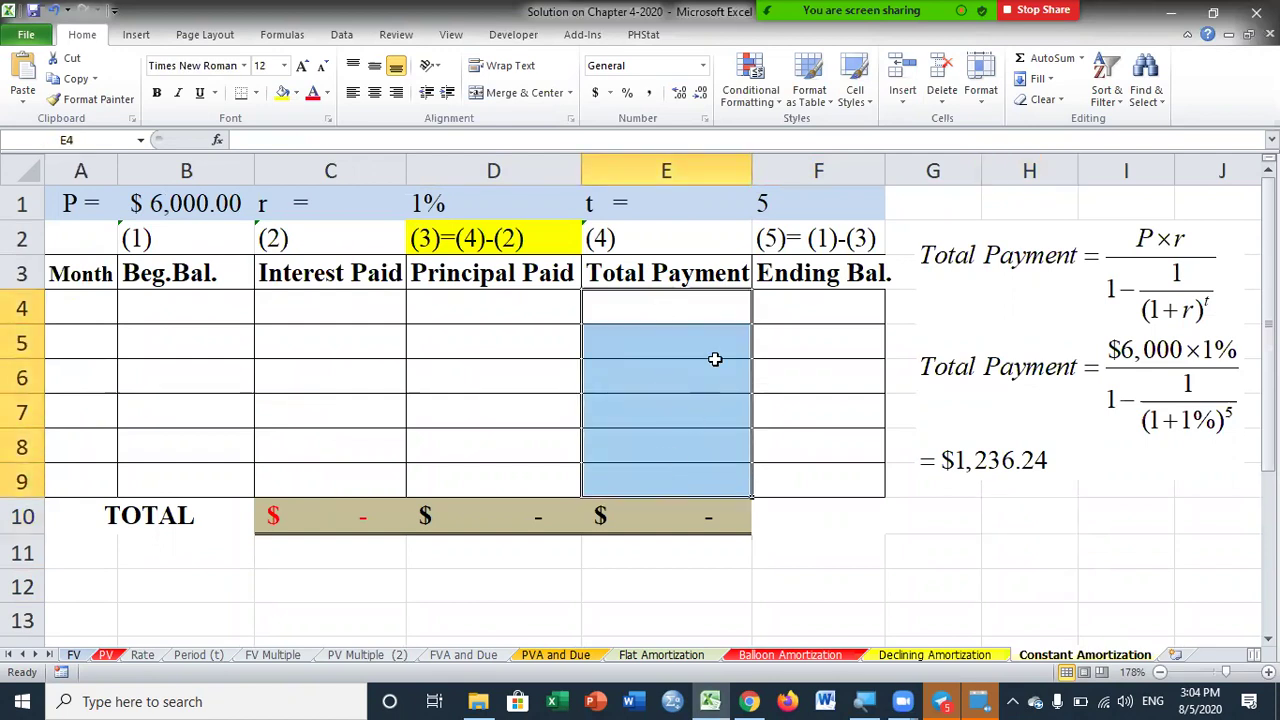
{"action": "left_click", "coordinate": [296, 93]}
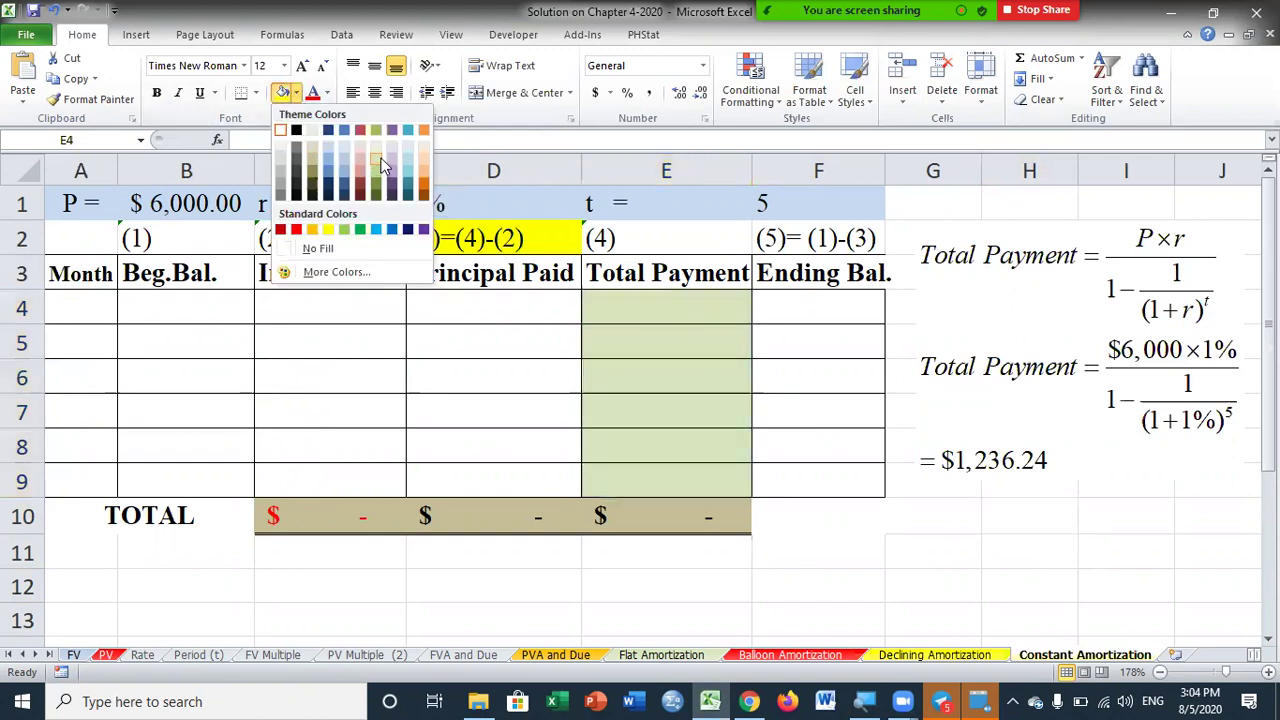
{"action": "left_click", "coordinate": [381, 168]}
{"action": "left_click", "coordinate": [297, 93]}
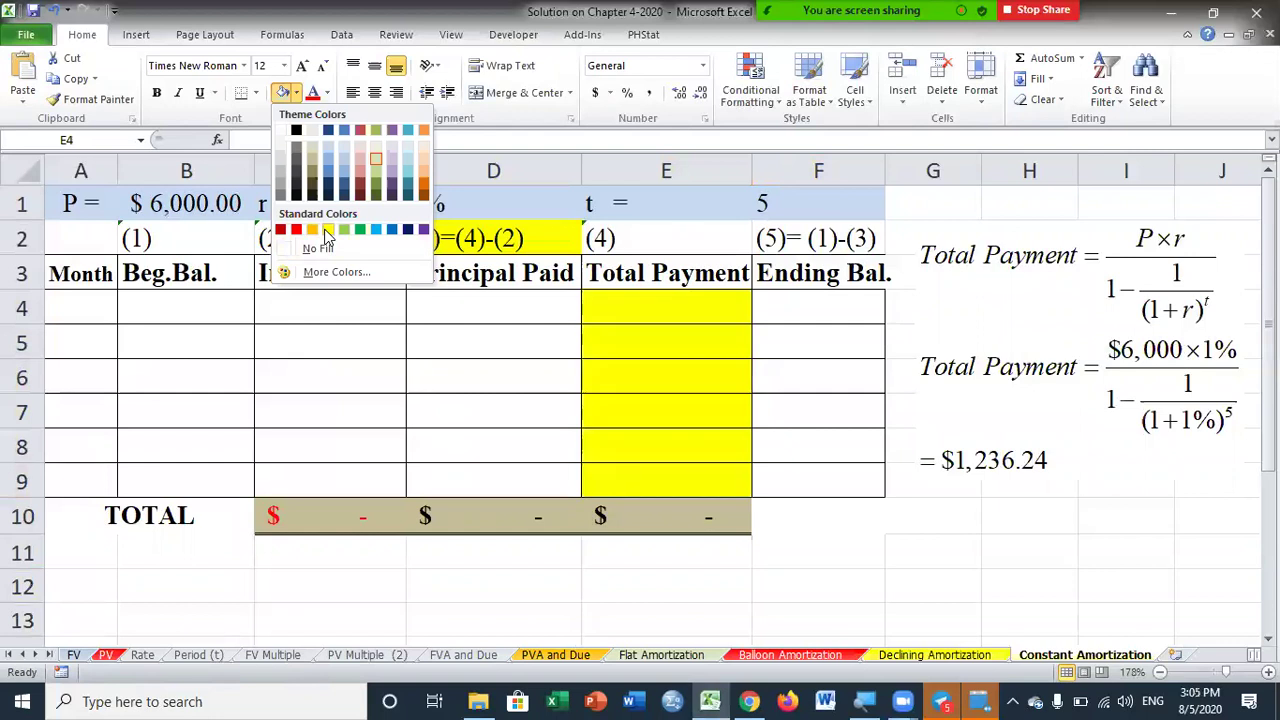
{"action": "left_click", "coordinate": [408, 172]}
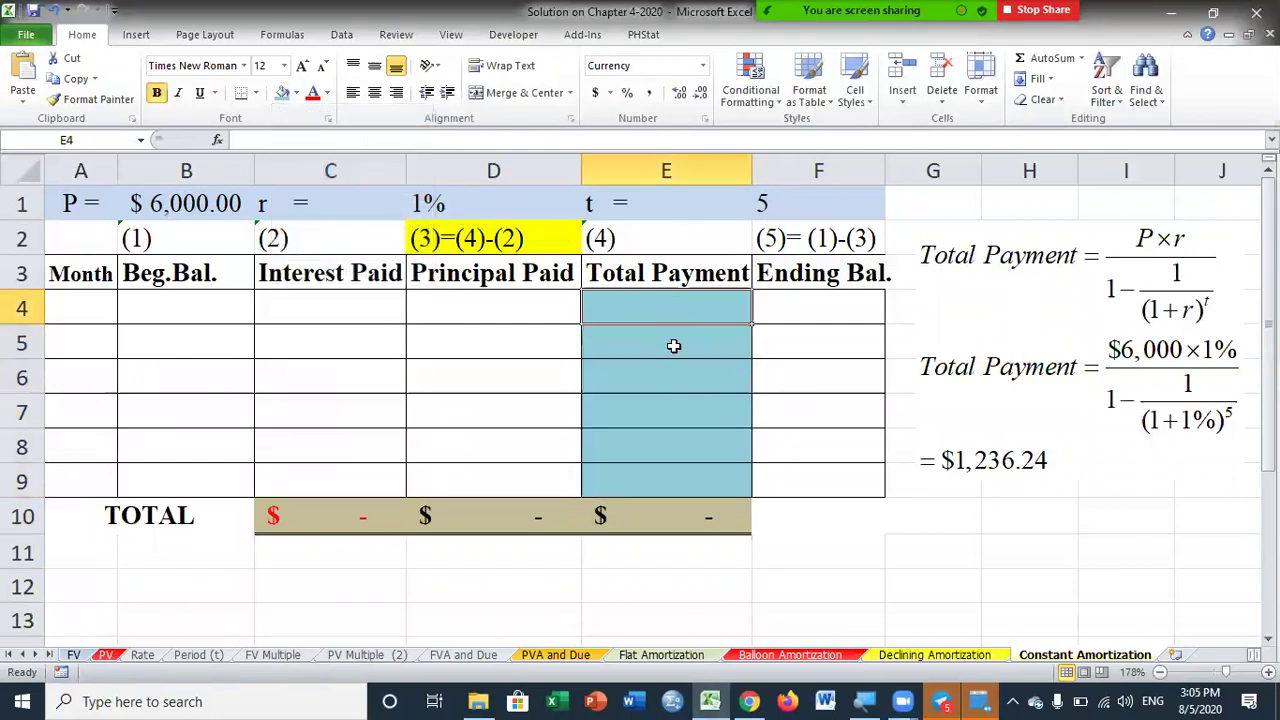
{"action": "left_click", "coordinate": [655, 410]}
{"action": "left_click", "coordinate": [653, 466]}
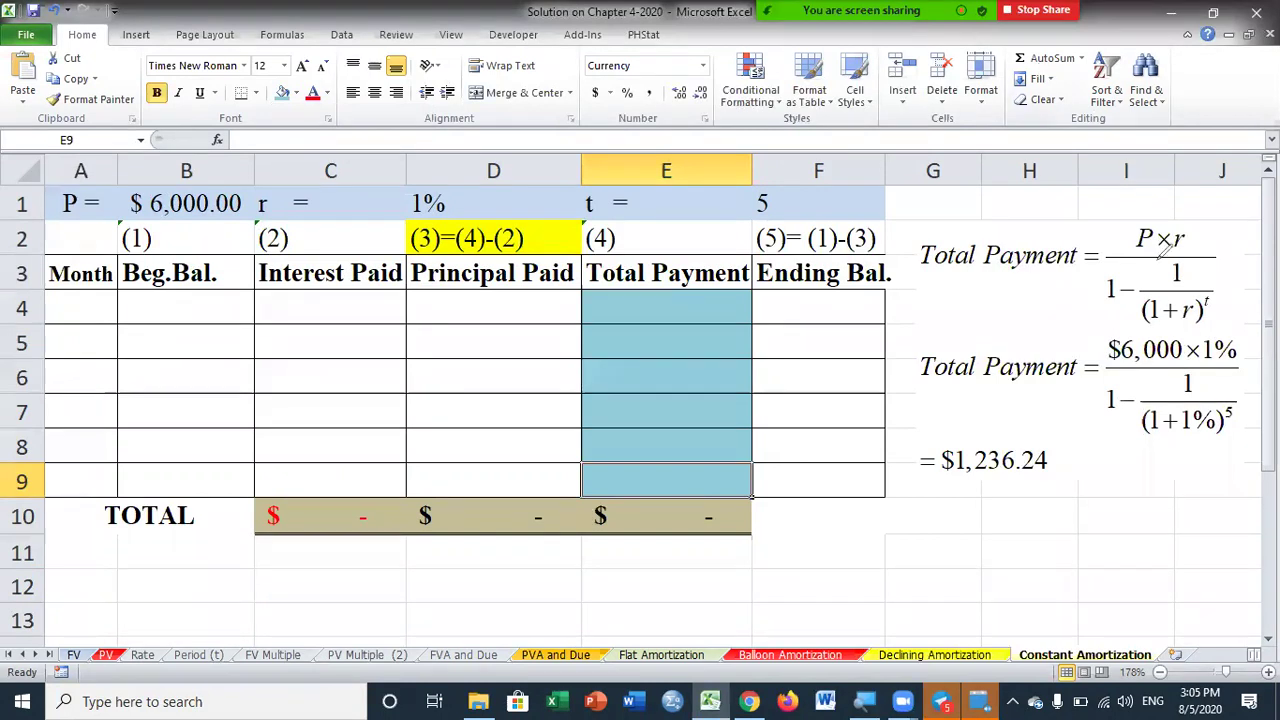
- Circle and tick the general Total Payment formula, and circle the $6,000.00, 1% and 5 inputs in row 1
{"action": "mouse_move", "coordinate": [1242, 240]}
{"action": "left_mouse_down"}
{"action": "mouse_move", "coordinate": [1216, 210]}
{"action": "mouse_move", "coordinate": [1090, 198]}
{"action": "mouse_move", "coordinate": [960, 205]}
{"action": "mouse_move", "coordinate": [910, 232]}
{"action": "mouse_move", "coordinate": [998, 322]}
{"action": "mouse_move", "coordinate": [1104, 326]}
{"action": "mouse_move", "coordinate": [1202, 320]}
{"action": "mouse_move", "coordinate": [1232, 282]}
{"action": "mouse_move", "coordinate": [1248, 226]}
{"action": "left_mouse_up"}
{"action": "left_click_drag", "start_coordinate": [1126, 203], "coordinate": [1182, 154]}
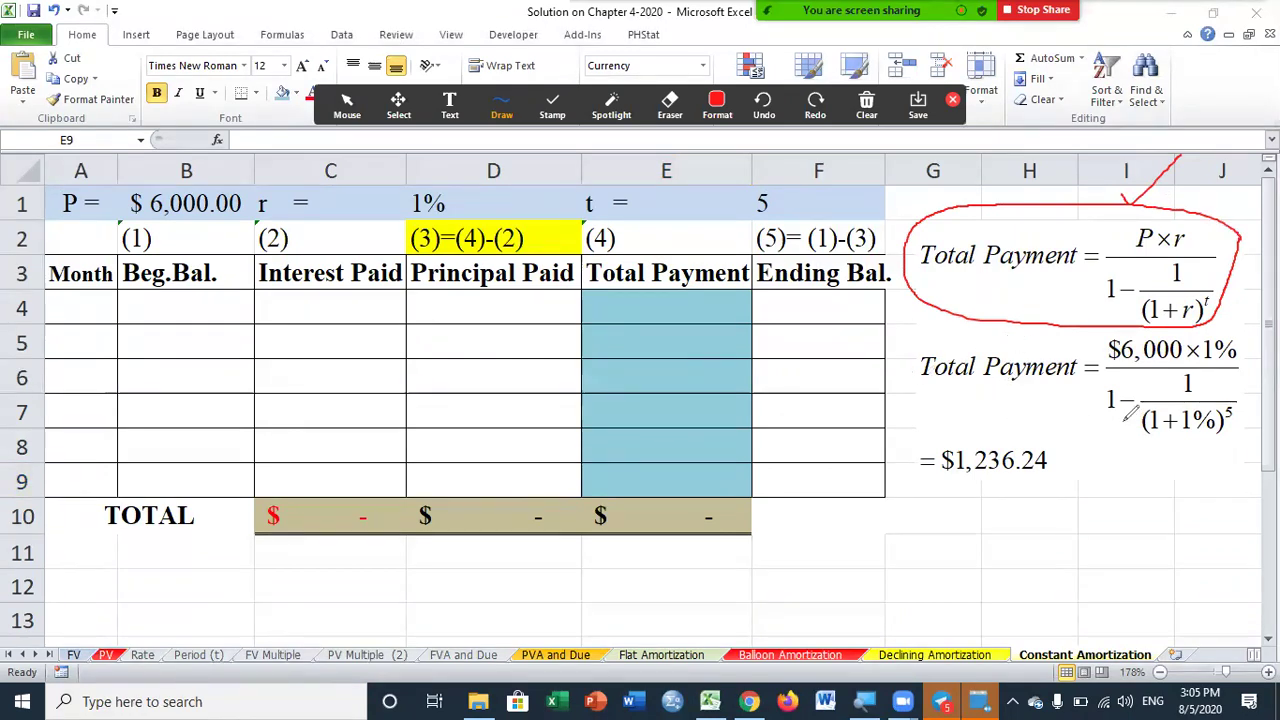
{"action": "mouse_move", "coordinate": [250, 192]}
{"action": "left_mouse_down"}
{"action": "mouse_move", "coordinate": [170, 170]}
{"action": "mouse_move", "coordinate": [125, 205]}
{"action": "mouse_move", "coordinate": [200, 230]}
{"action": "mouse_move", "coordinate": [258, 195]}
{"action": "mouse_move", "coordinate": [262, 178]}
{"action": "left_mouse_up"}
{"action": "mouse_move", "coordinate": [496, 182]}
{"action": "left_mouse_down"}
{"action": "mouse_move", "coordinate": [408, 188]}
{"action": "mouse_move", "coordinate": [485, 218]}
{"action": "mouse_move", "coordinate": [503, 168]}
{"action": "left_mouse_up"}
{"action": "mouse_move", "coordinate": [815, 190]}
{"action": "left_mouse_down"}
{"action": "mouse_move", "coordinate": [752, 186]}
{"action": "mouse_move", "coordinate": [810, 202]}
{"action": "mouse_move", "coordinate": [812, 188]}
{"action": "left_mouse_up"}
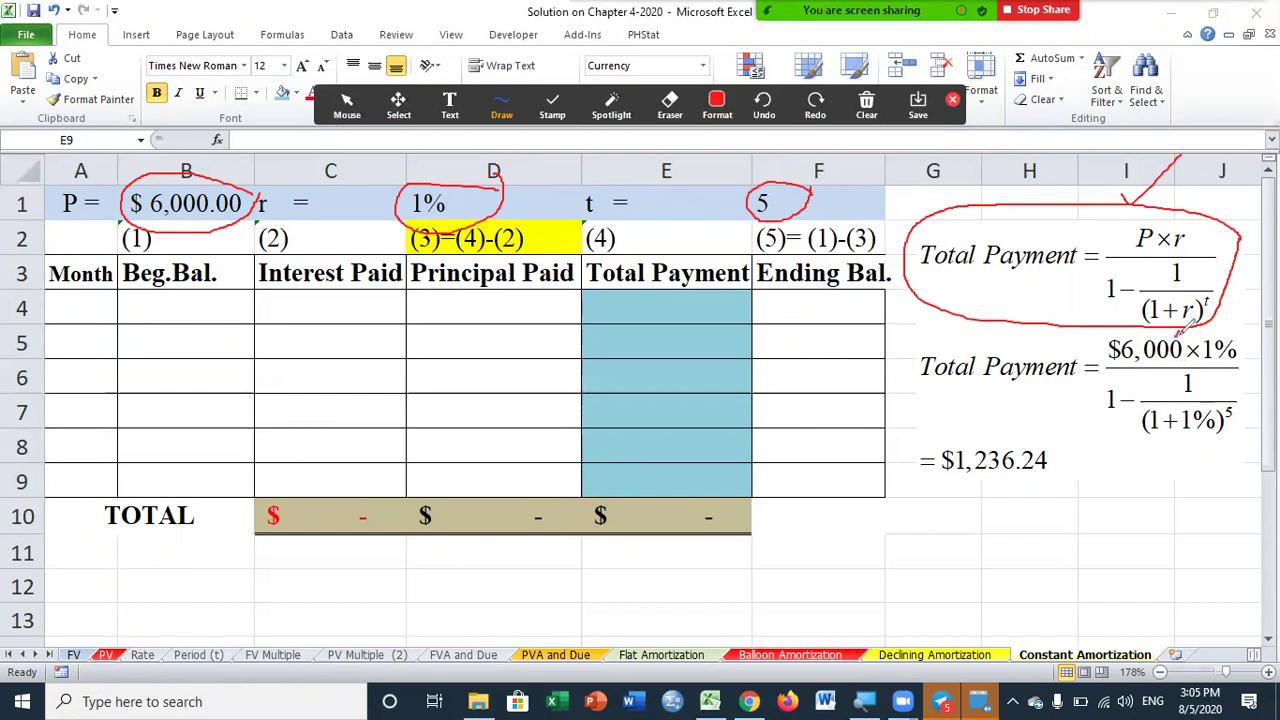
- Tick the $6,000 and 1% values in the worked payment formula and circle its $1,236.24 result
{"action": "mouse_move", "coordinate": [1187, 314]}
{"action": "left_mouse_down"}
{"action": "mouse_move", "coordinate": [1179, 332]}
{"action": "mouse_move", "coordinate": [1222, 340]}
{"action": "left_mouse_up"}
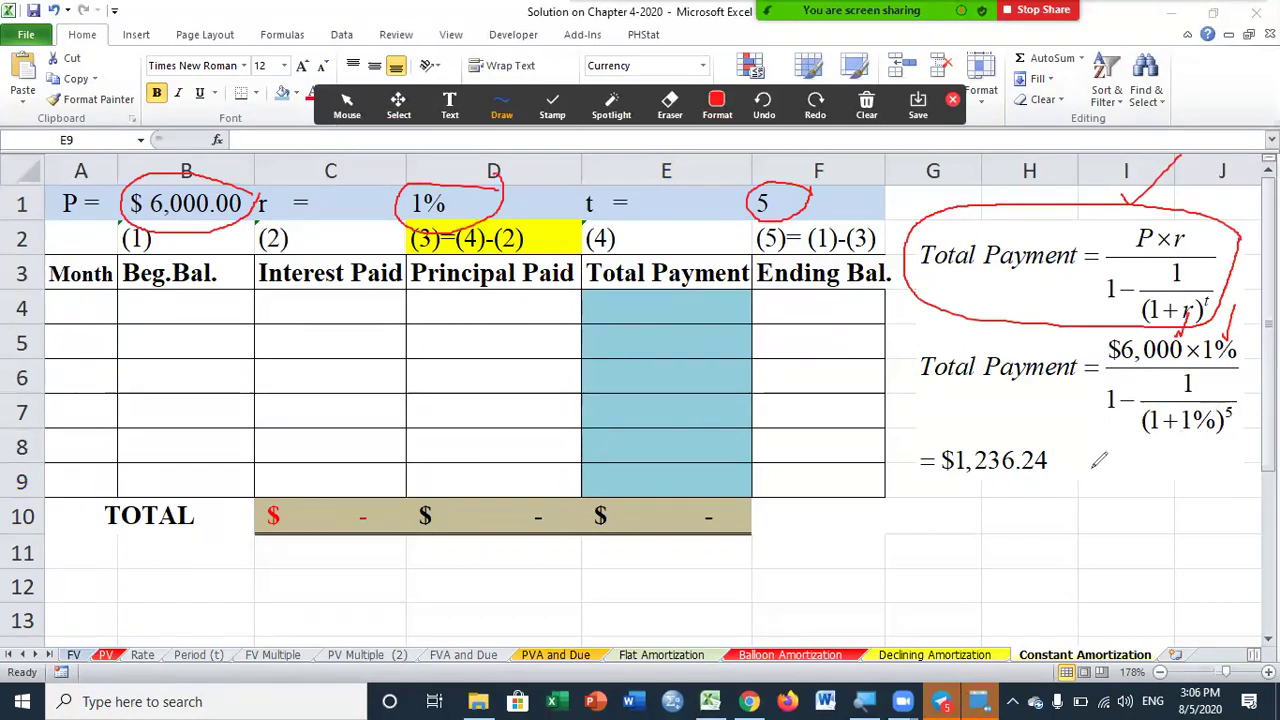
{"action": "mouse_move", "coordinate": [1084, 457]}
{"action": "left_mouse_down"}
{"action": "mouse_move", "coordinate": [1010, 430]}
{"action": "mouse_move", "coordinate": [948, 440]}
{"action": "mouse_move", "coordinate": [946, 470]}
{"action": "mouse_move", "coordinate": [1010, 488]}
{"action": "mouse_move", "coordinate": [1100, 450]}
{"action": "mouse_move", "coordinate": [1030, 428]}
{"action": "mouse_move", "coordinate": [958, 428]}
{"action": "left_mouse_up"}
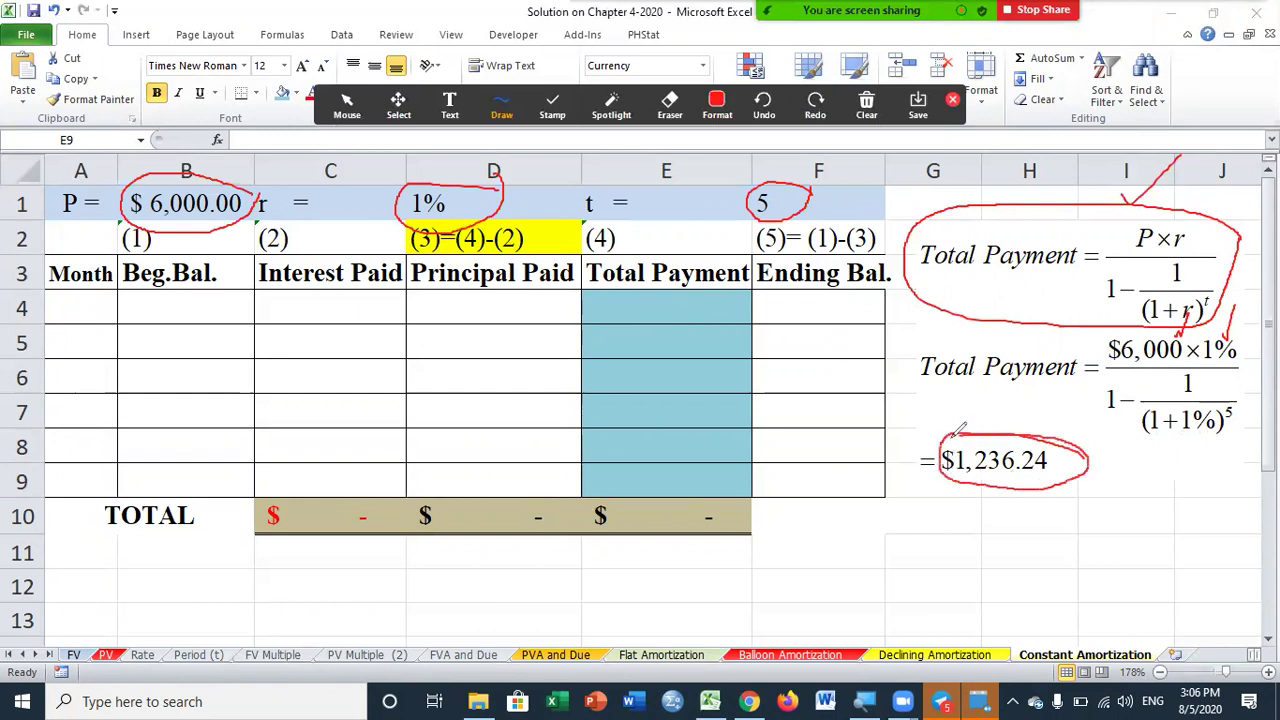
{"action": "mouse_move", "coordinate": [1093, 460]}
{"action": "left_mouse_down"}
{"action": "mouse_move", "coordinate": [1080, 432]}
{"action": "mouse_move", "coordinate": [1015, 420]}
{"action": "mouse_move", "coordinate": [952, 432]}
{"action": "mouse_move", "coordinate": [950, 462]}
{"action": "mouse_move", "coordinate": [985, 488]}
{"action": "mouse_move", "coordinate": [1062, 482]}
{"action": "mouse_move", "coordinate": [1072, 426]}
{"action": "mouse_move", "coordinate": [975, 425]}
{"action": "left_mouse_up"}
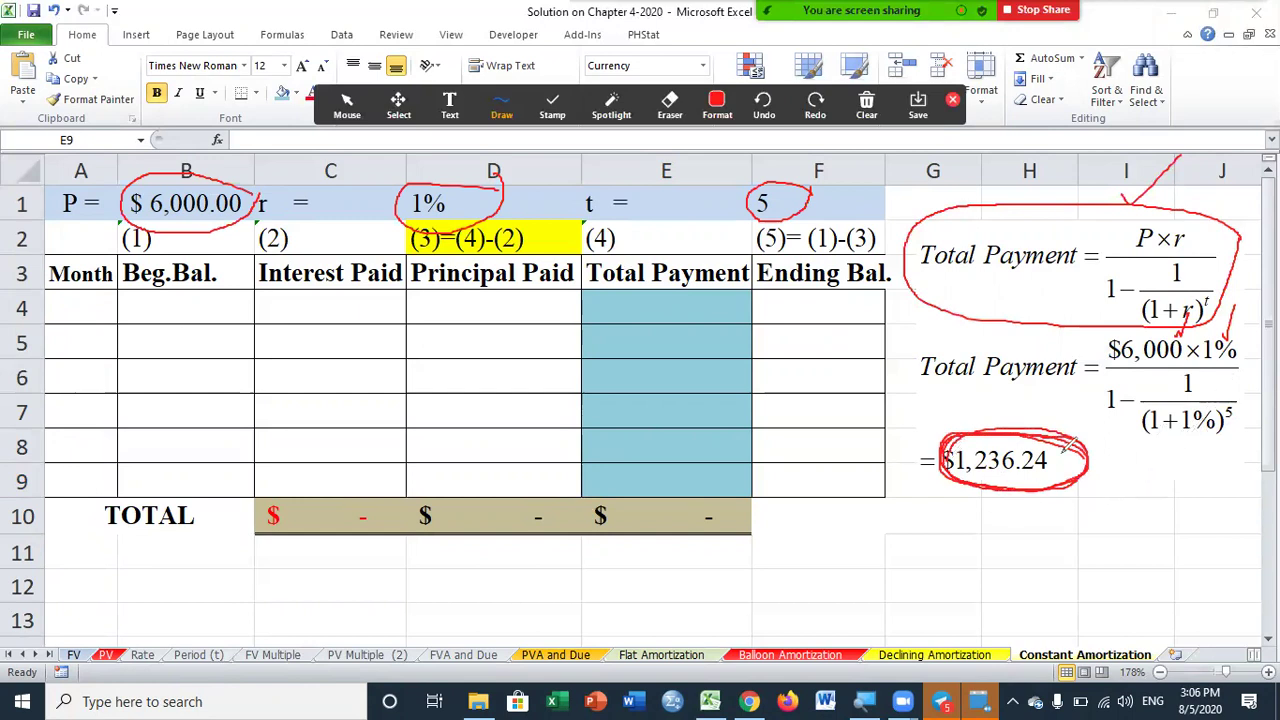
- Add a text annotation below the table reading (6000*0.01)/(1-1/(1+0.01)^5)= and widen its box to fit one line
{"action": "left_click", "coordinate": [450, 105]}
{"action": "left_click", "coordinate": [490, 580]}
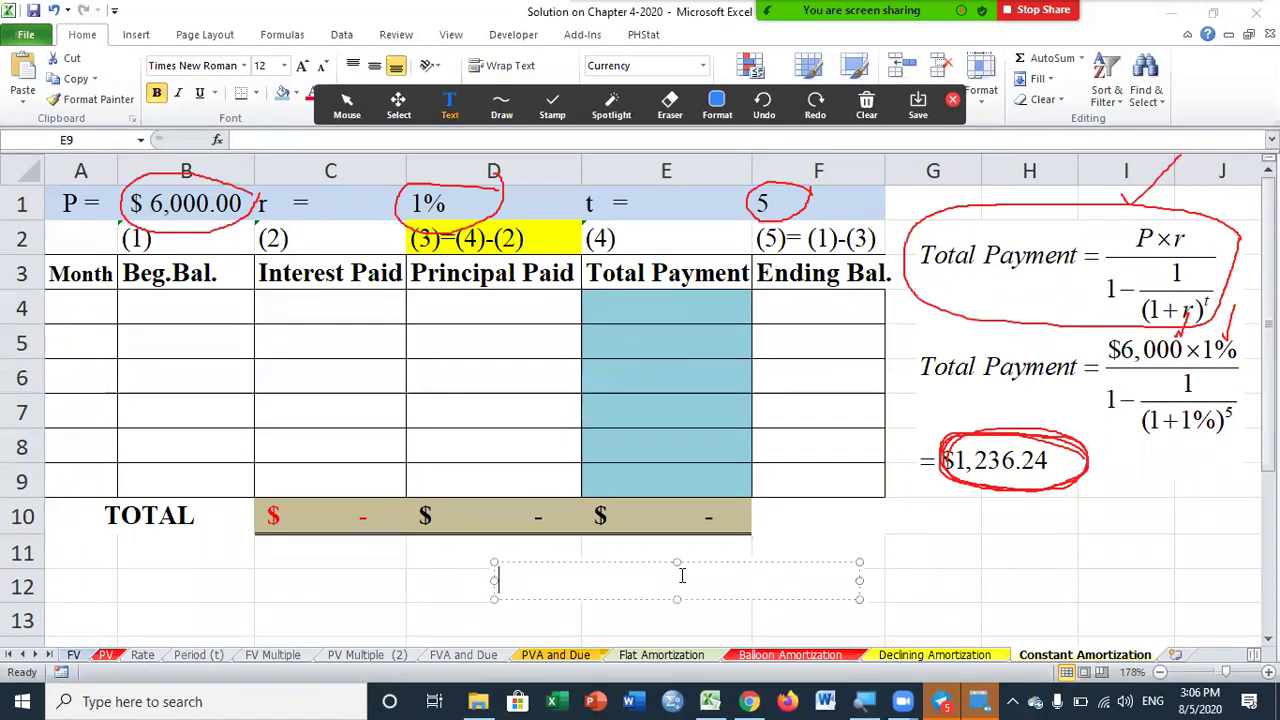
{"action": "type", "text": "(6000"}
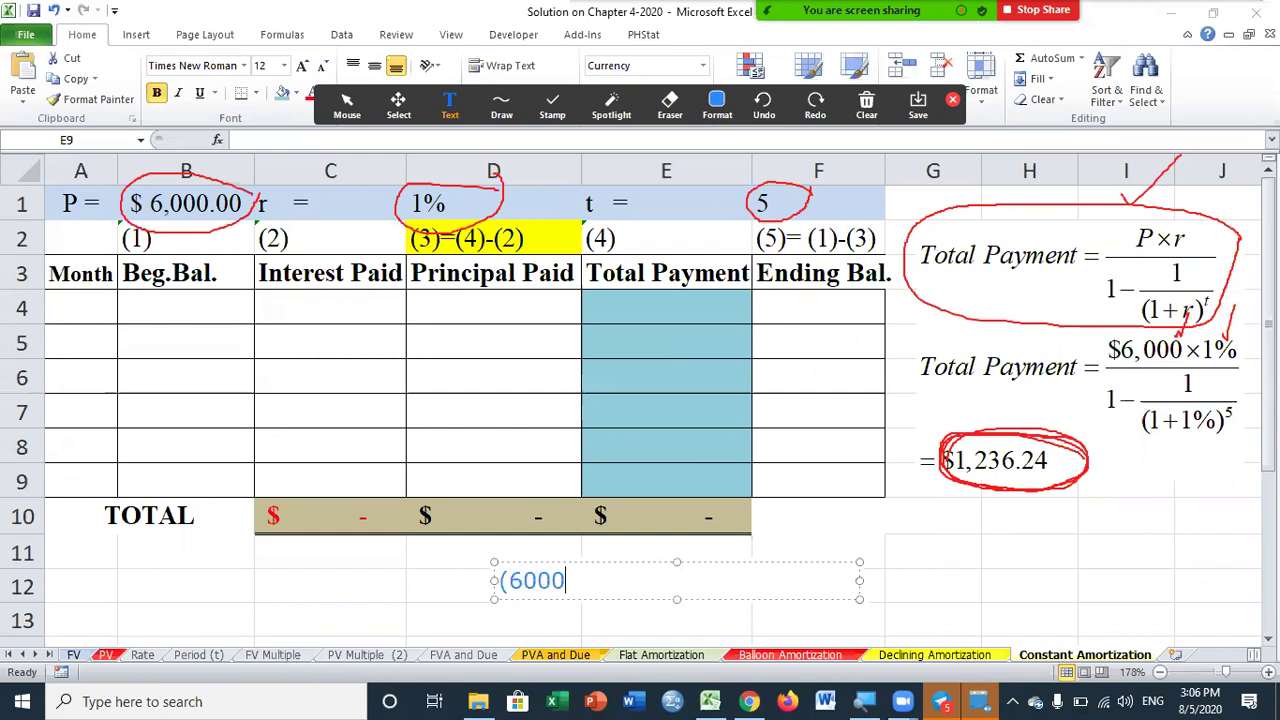
{"action": "type", "text": "*0.01)(1-1"}
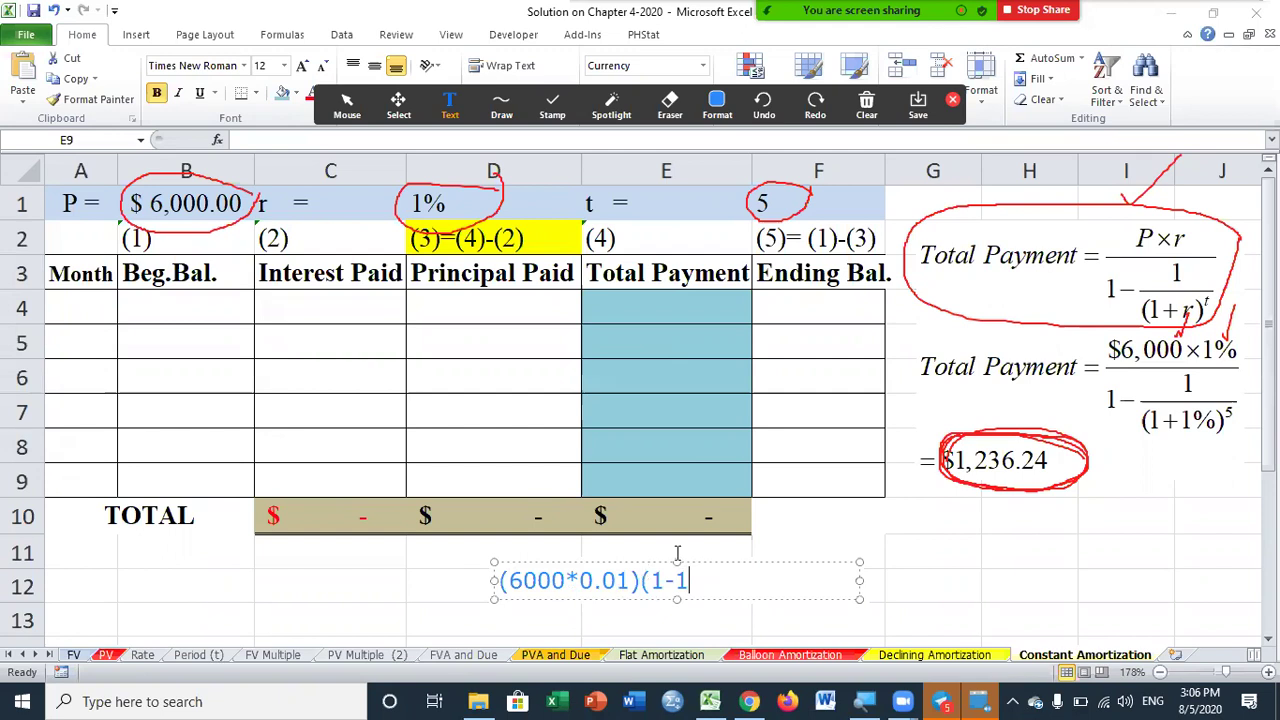
{"action": "left_click", "coordinate": [642, 592]}
{"action": "type", "text": "/"}
{"action": "left_click", "coordinate": [707, 584]}
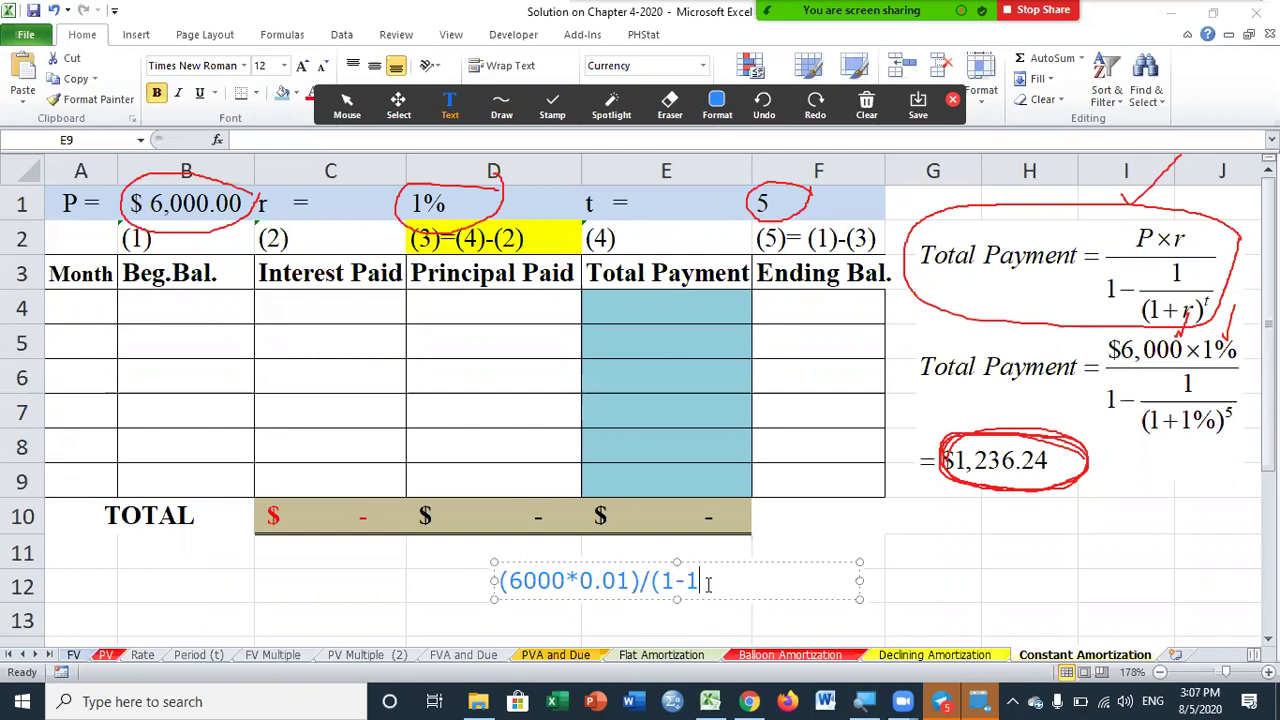
{"action": "type", "text": "/"}
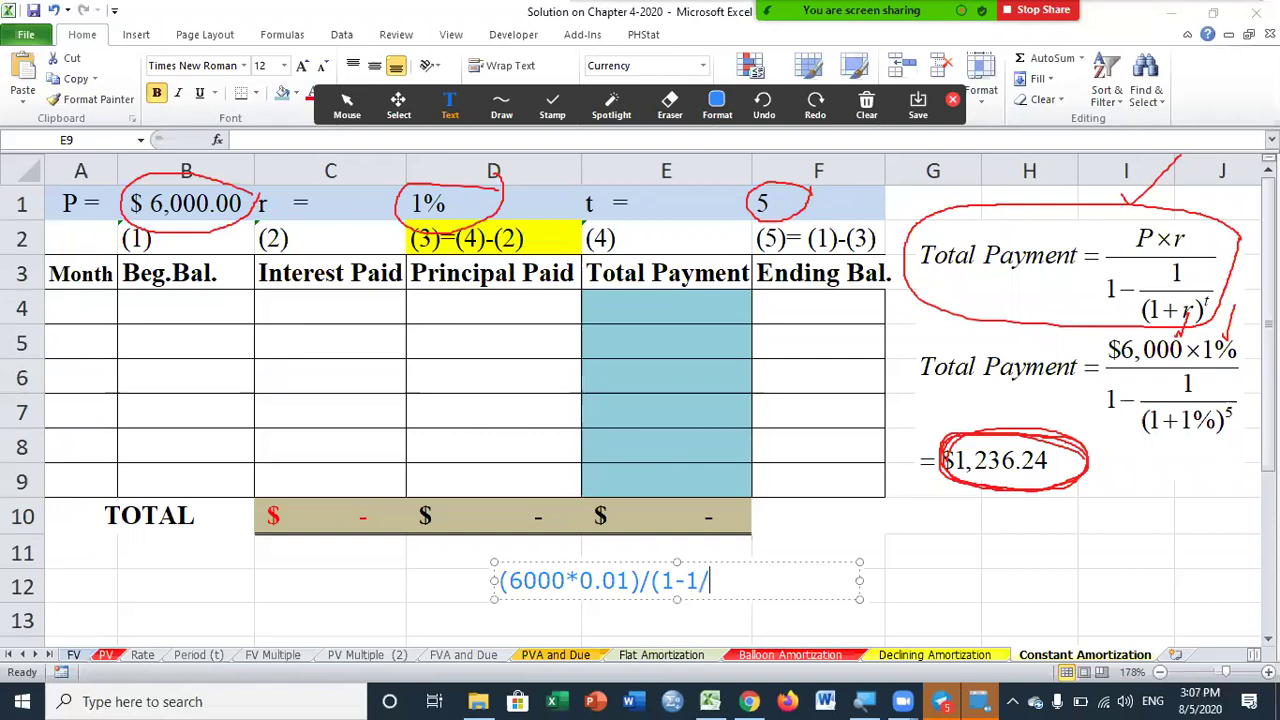
{"action": "type", "text": "(1+0.01"}
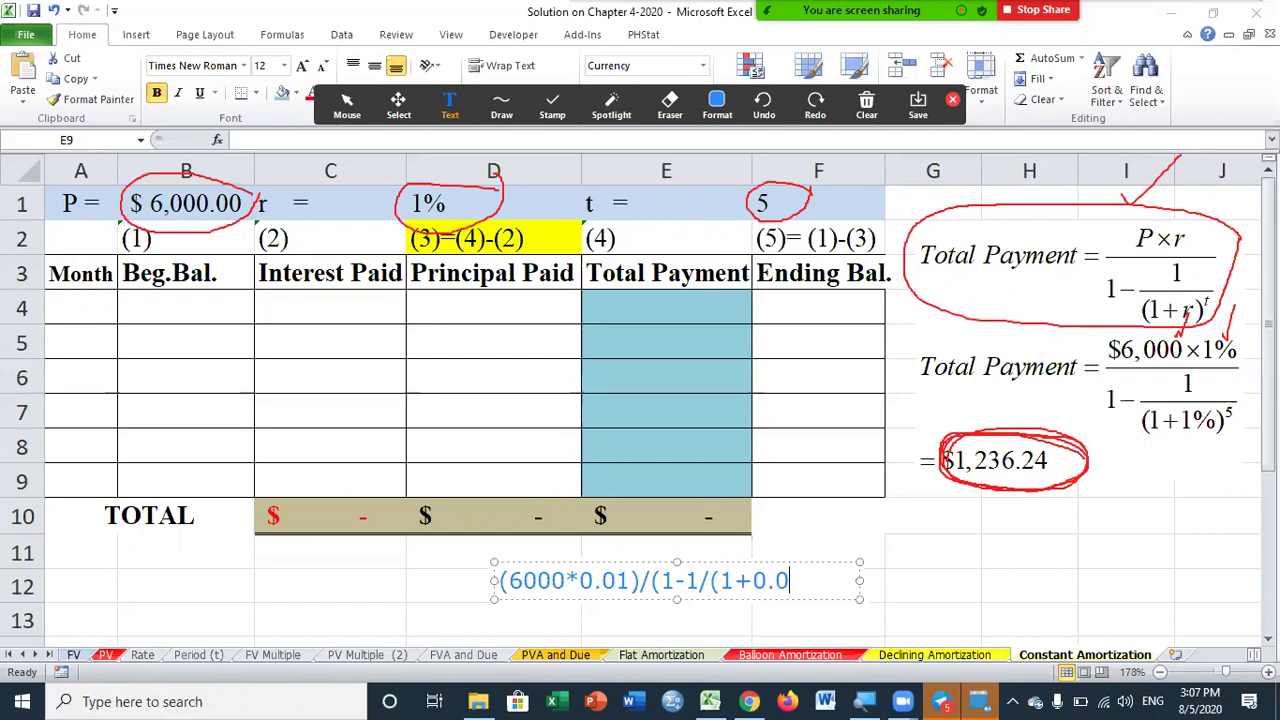
{"action": "type", "text": ")^5)"}
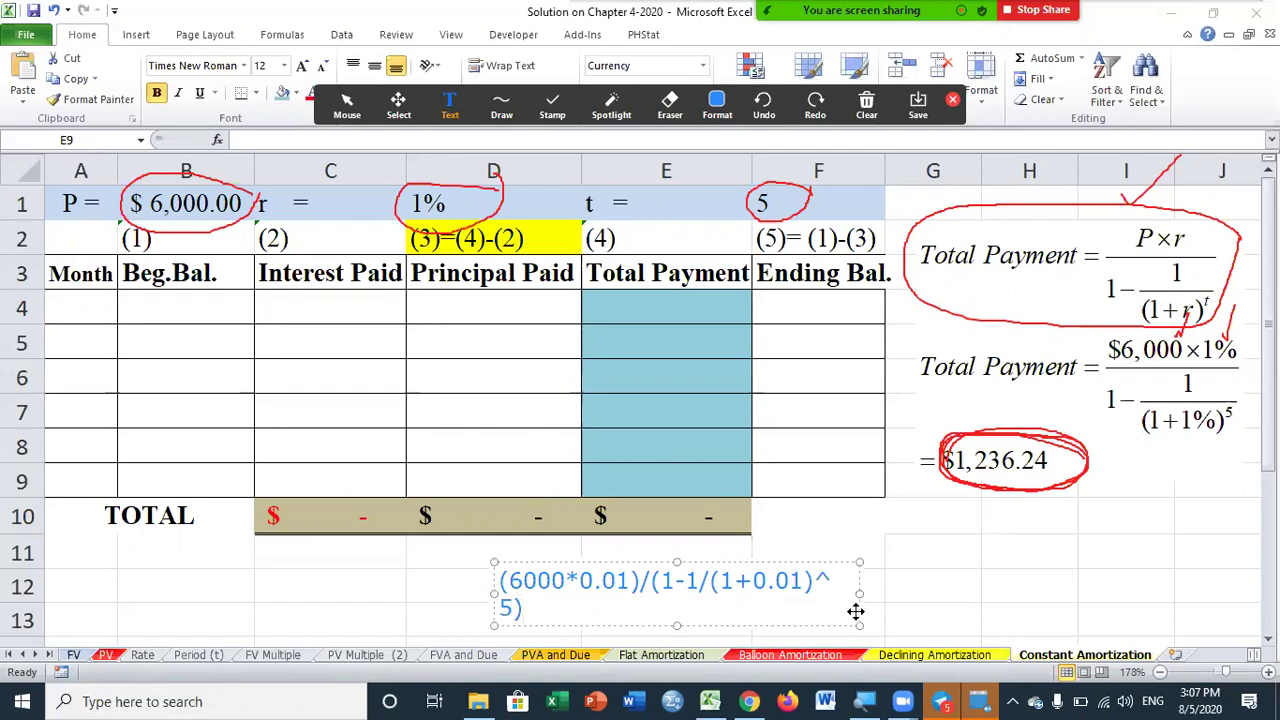
{"action": "left_click_drag", "start_coordinate": [858, 594], "coordinate": [991, 590]}
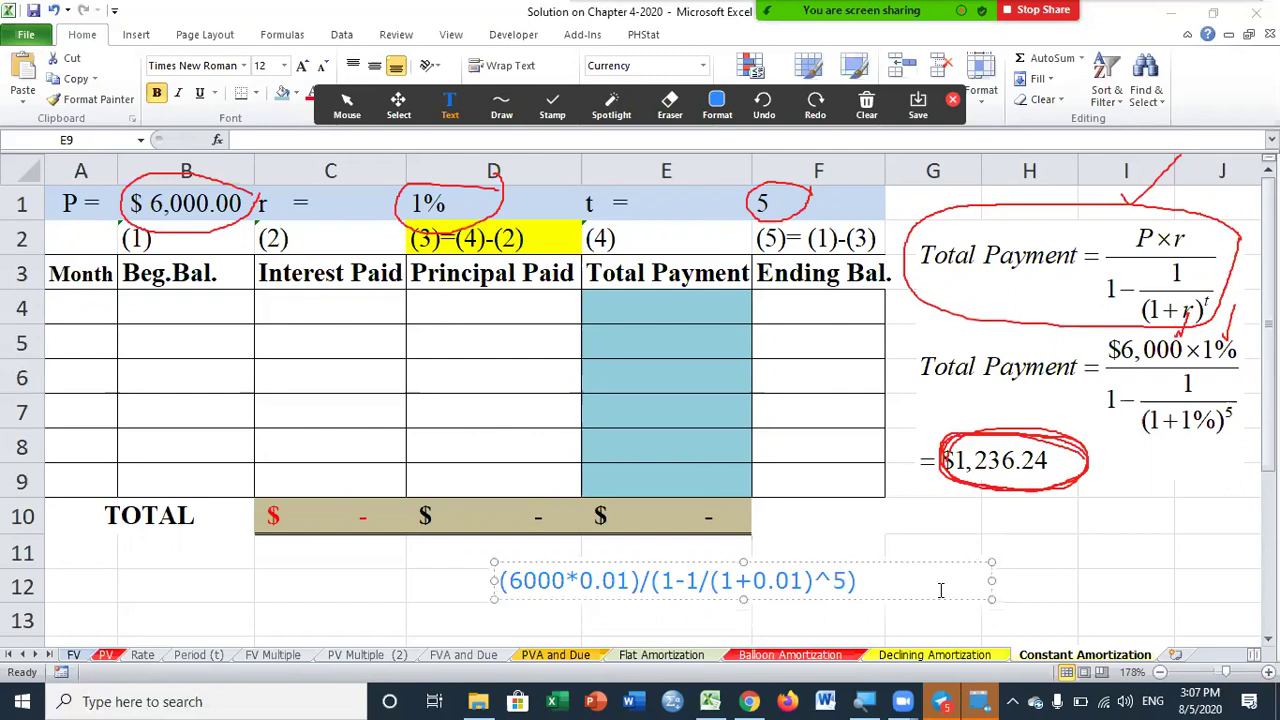
{"action": "type", "text": "="}
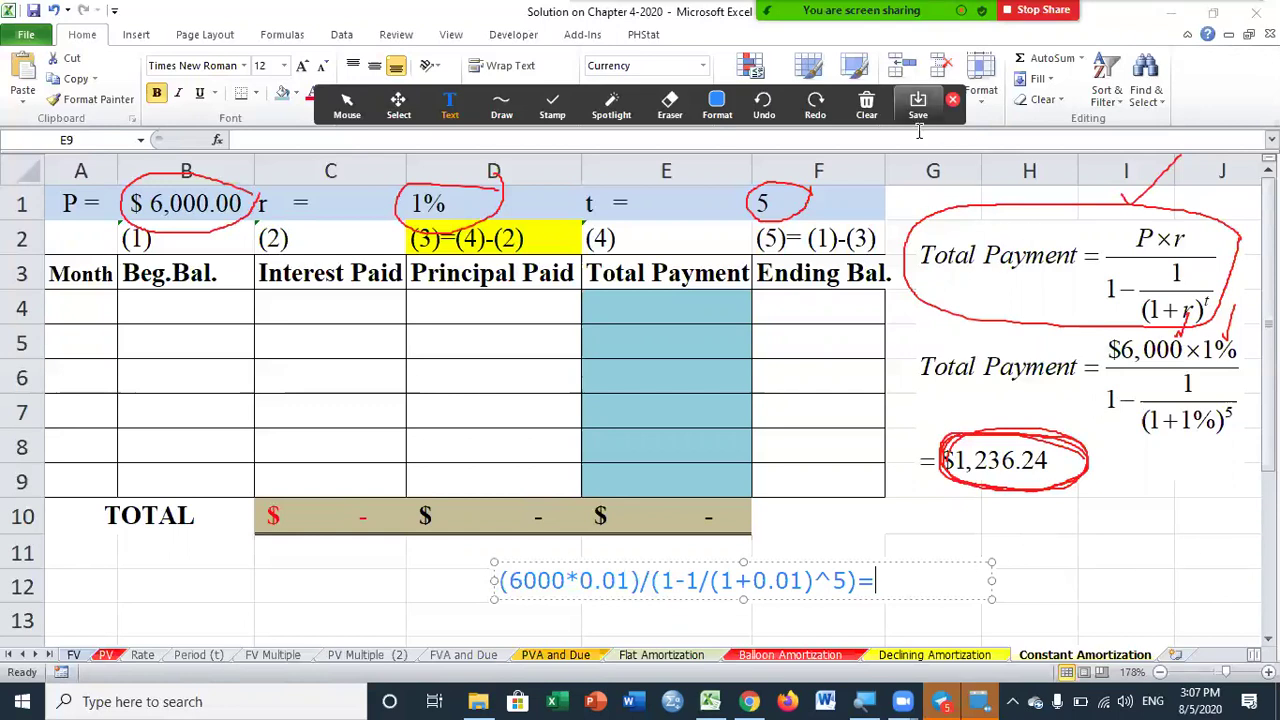
- Clear all the screen annotations and remove the fill color from the month 0 Total Payment cell E4
{"action": "left_click", "coordinate": [866, 102]}
{"action": "left_click", "coordinate": [905, 140]}
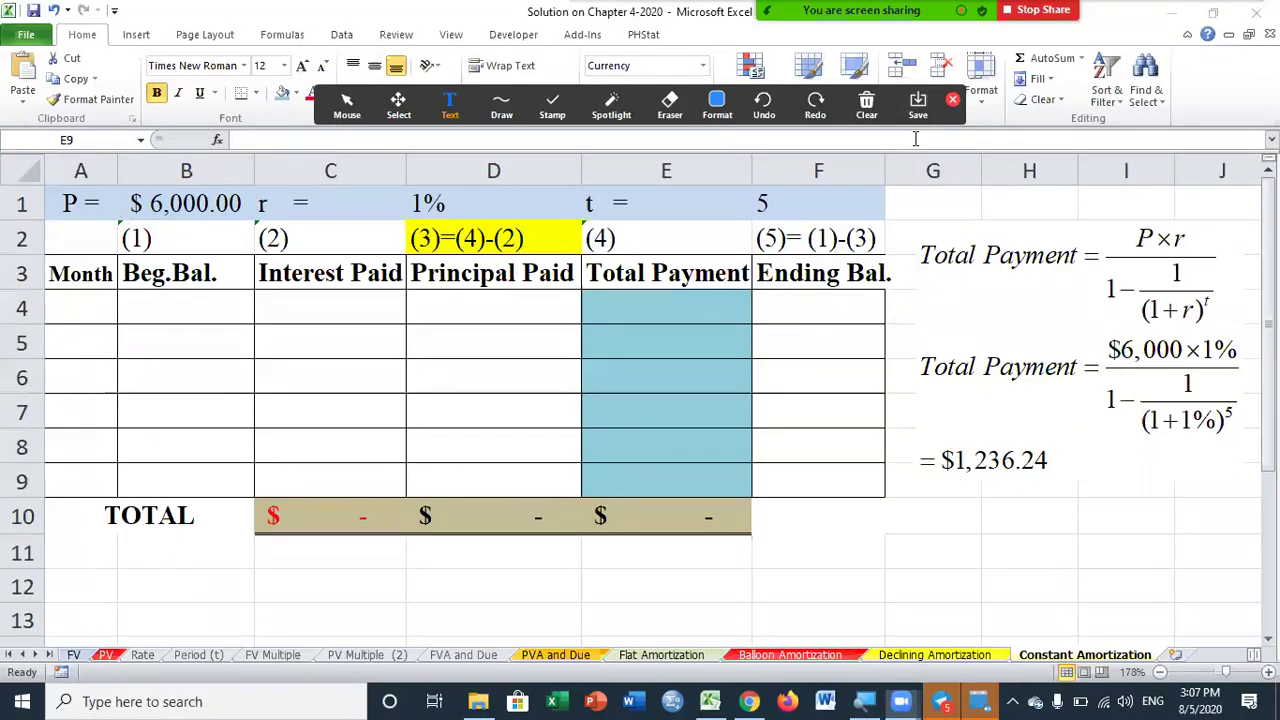
{"action": "left_click", "coordinate": [722, 310]}
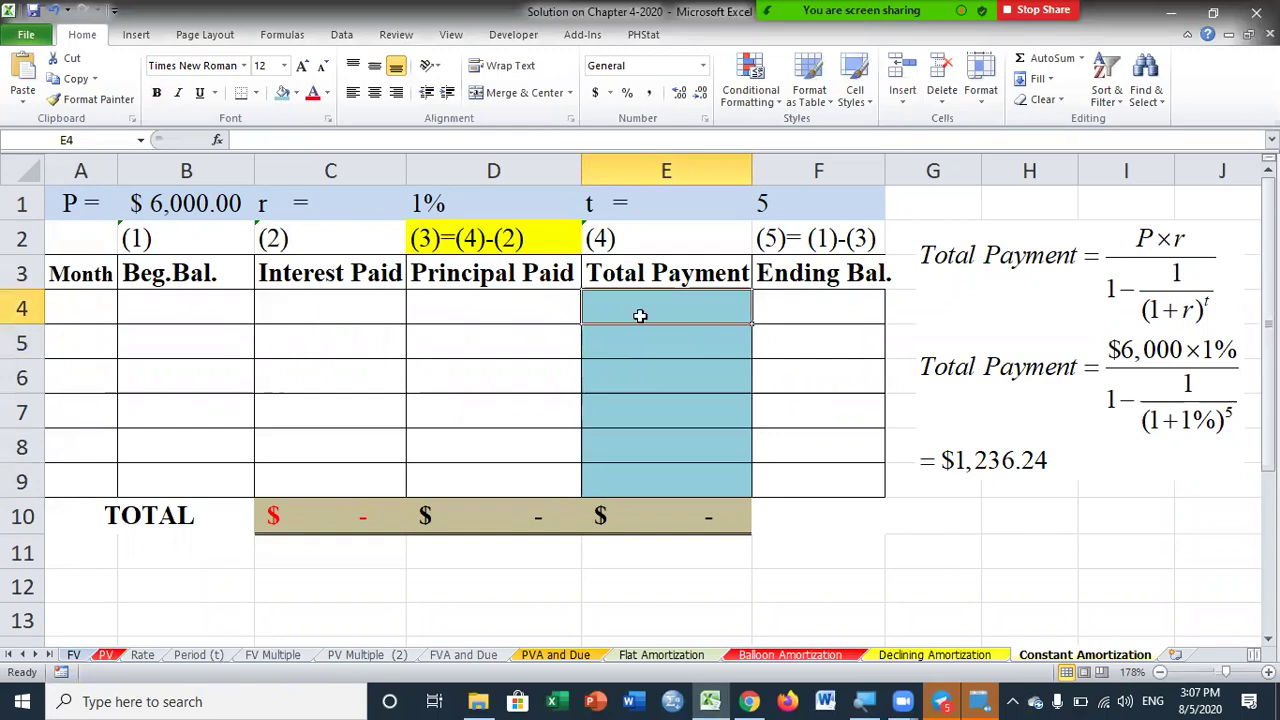
{"action": "left_click", "coordinate": [296, 92]}
{"action": "left_click", "coordinate": [315, 250]}
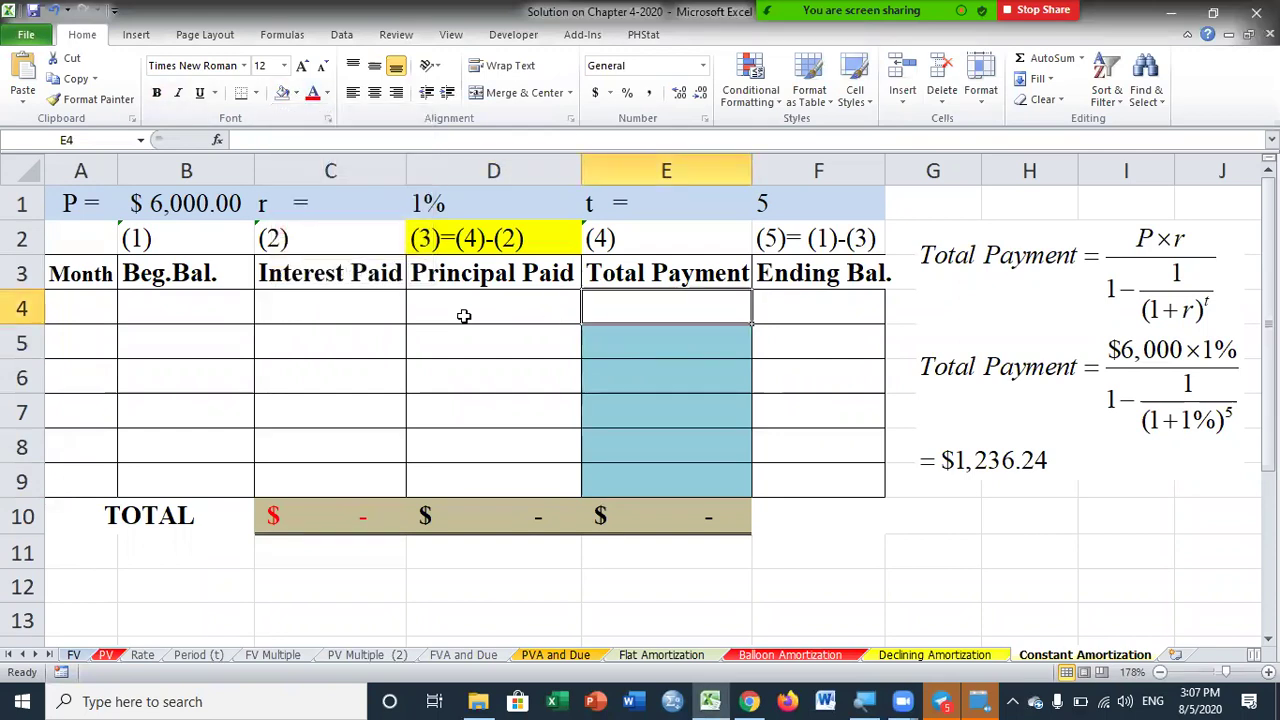
- Number the Month column from 0 to 5 in A4:A9 by entering 0 and 1 and extending the series
{"action": "left_click", "coordinate": [90, 310]}
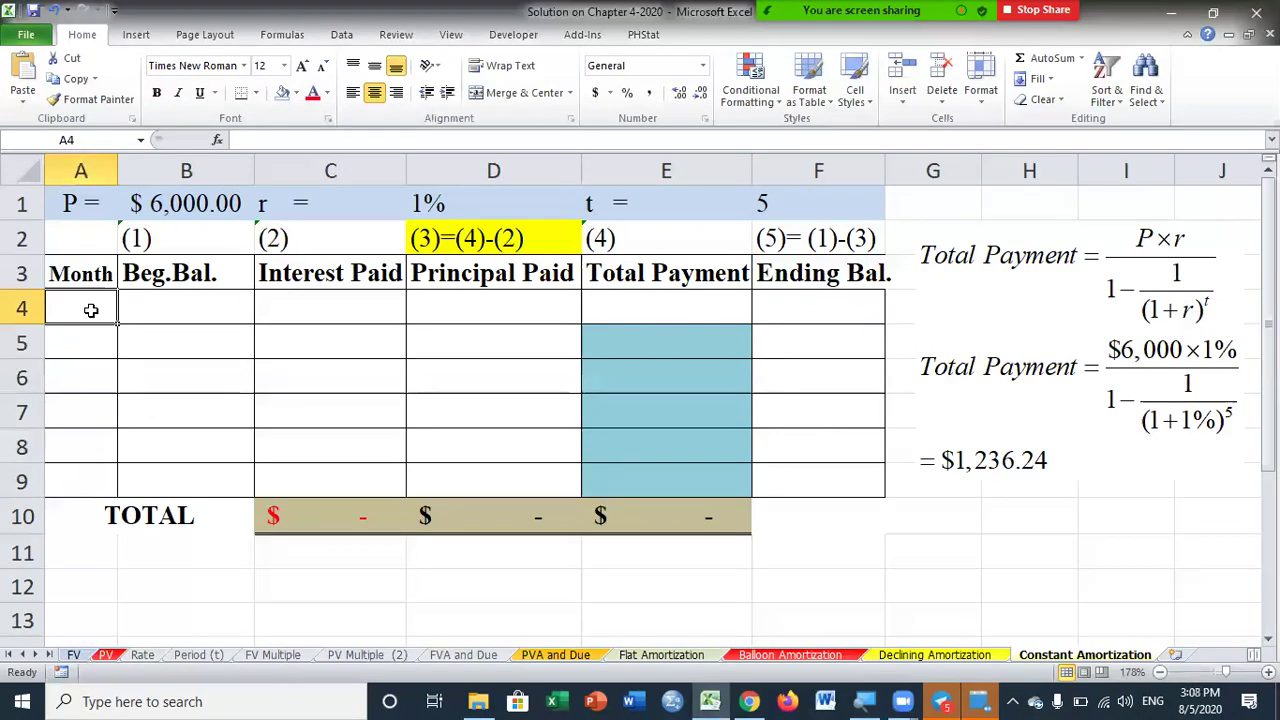
{"action": "type", "text": "0"}
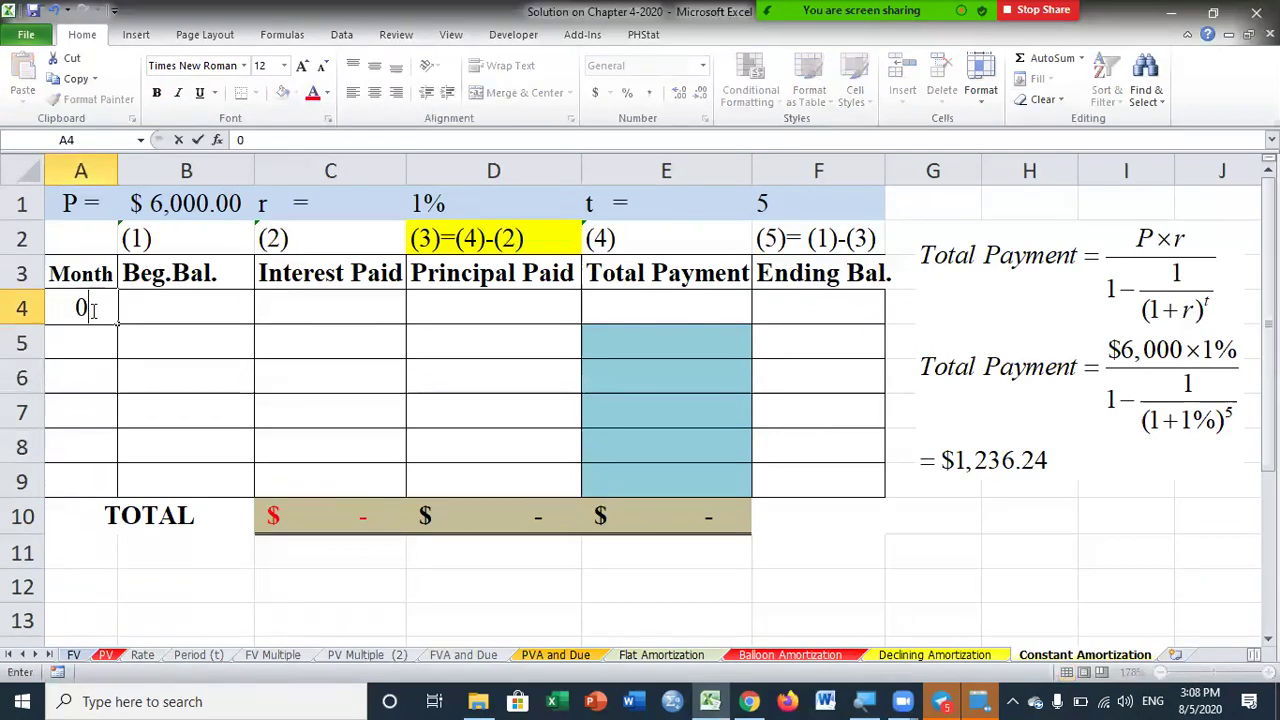
{"action": "key", "text": "Return"}
{"action": "type", "text": "1"}
{"action": "left_click", "coordinate": [56, 400]}
{"action": "left_click_drag", "start_coordinate": [76, 306], "coordinate": [120, 500]}
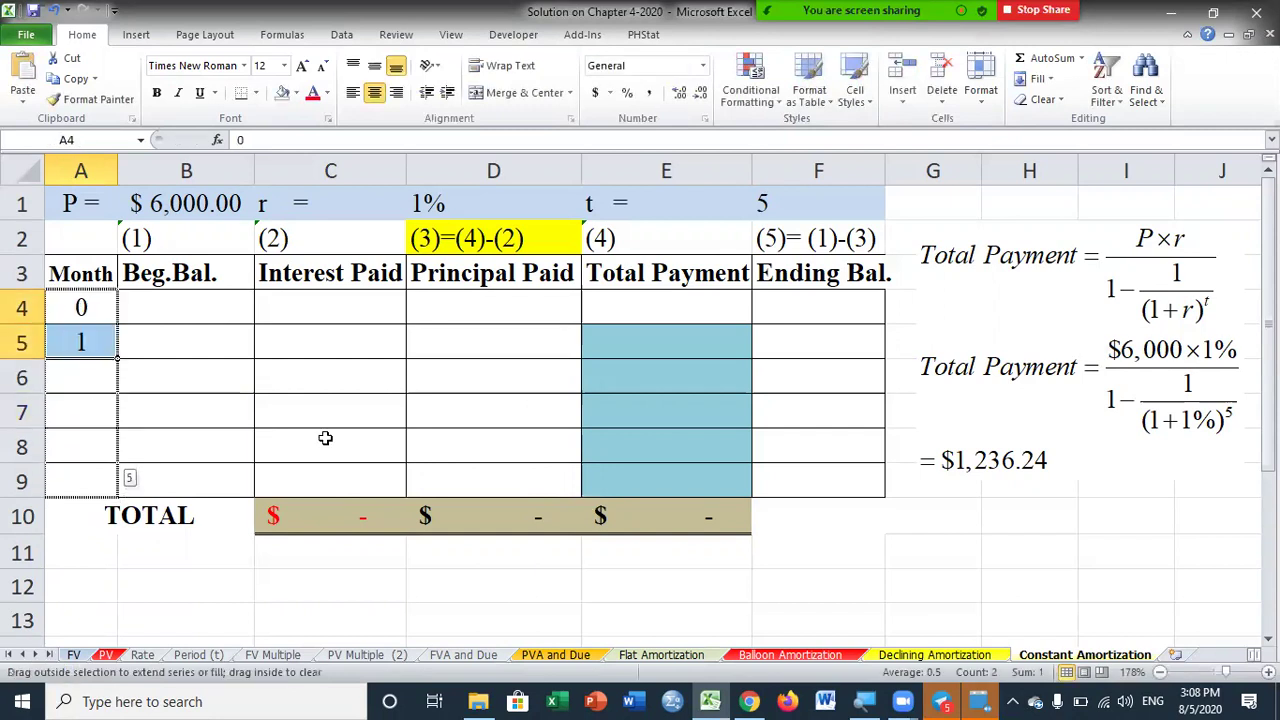
- Link the month 0 ending balance in F4 to the principal in B1, and the month 1 beginning balance in B5 to F4
{"action": "left_click", "coordinate": [804, 312]}
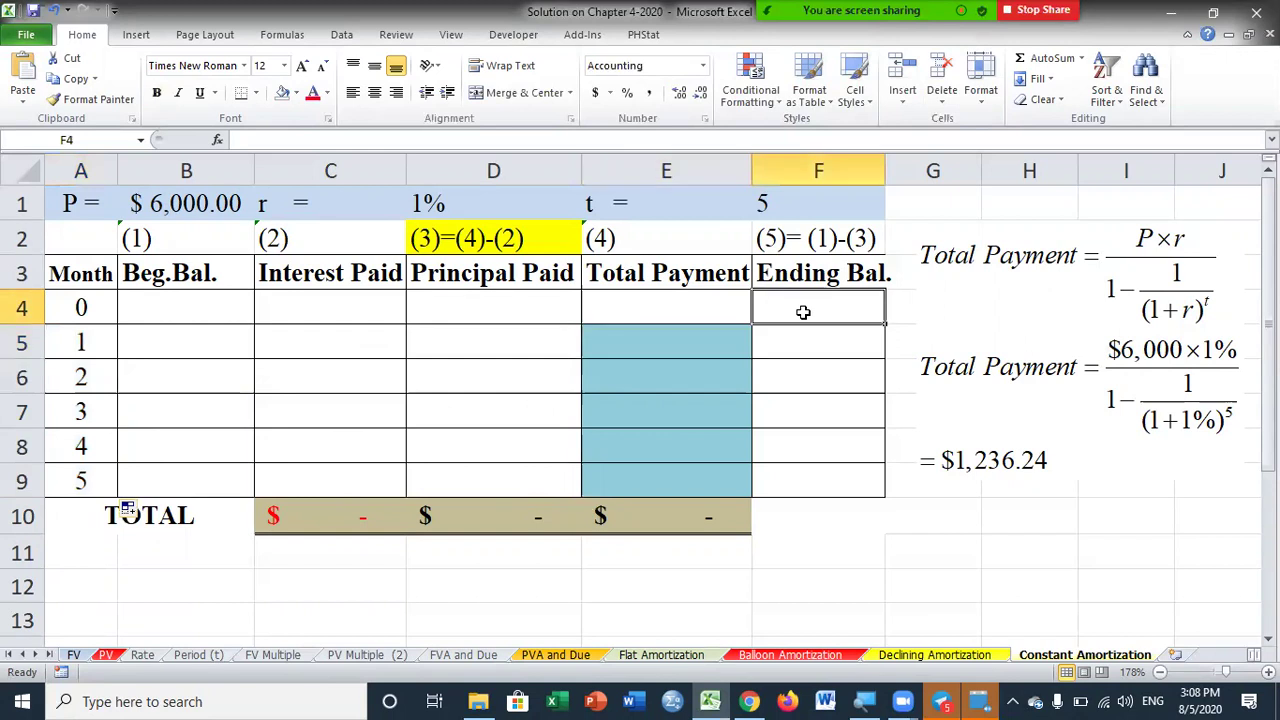
{"action": "type", "text": "="}
{"action": "left_click", "coordinate": [168, 207]}
{"action": "key", "text": "Return"}
{"action": "left_click", "coordinate": [193, 360]}
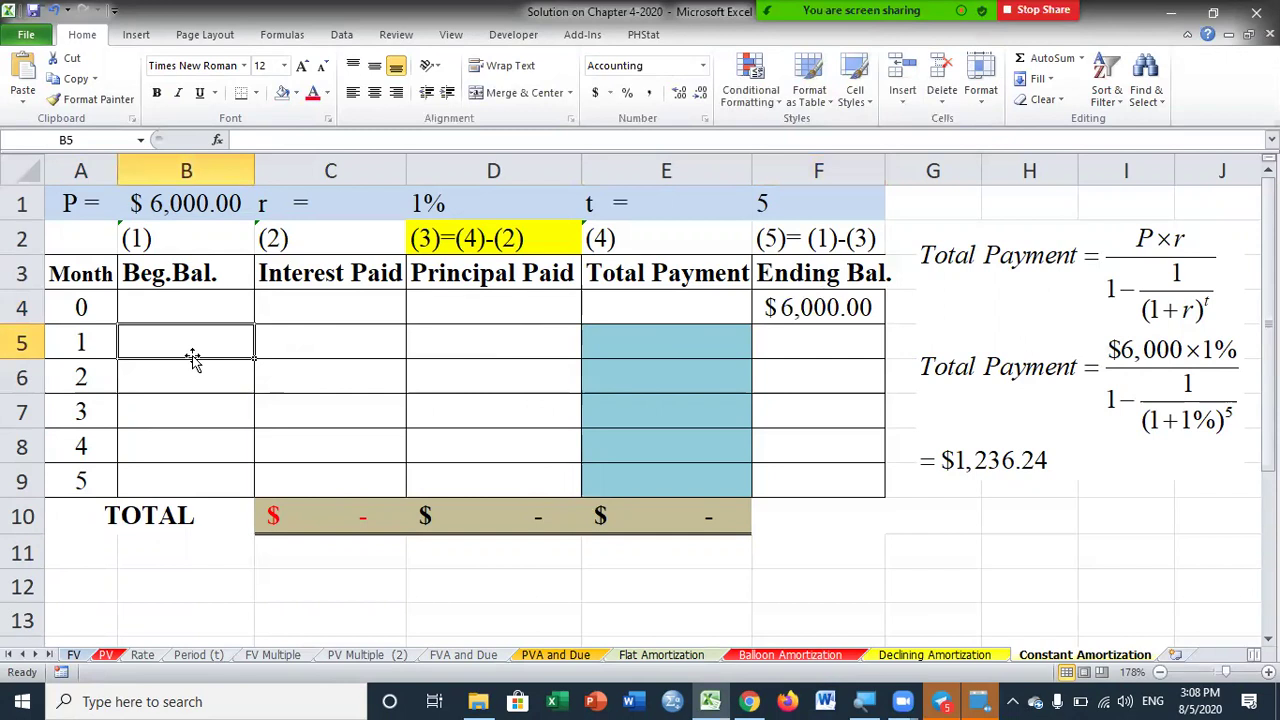
{"action": "type", "text": "="}
{"action": "left_click", "coordinate": [815, 312]}
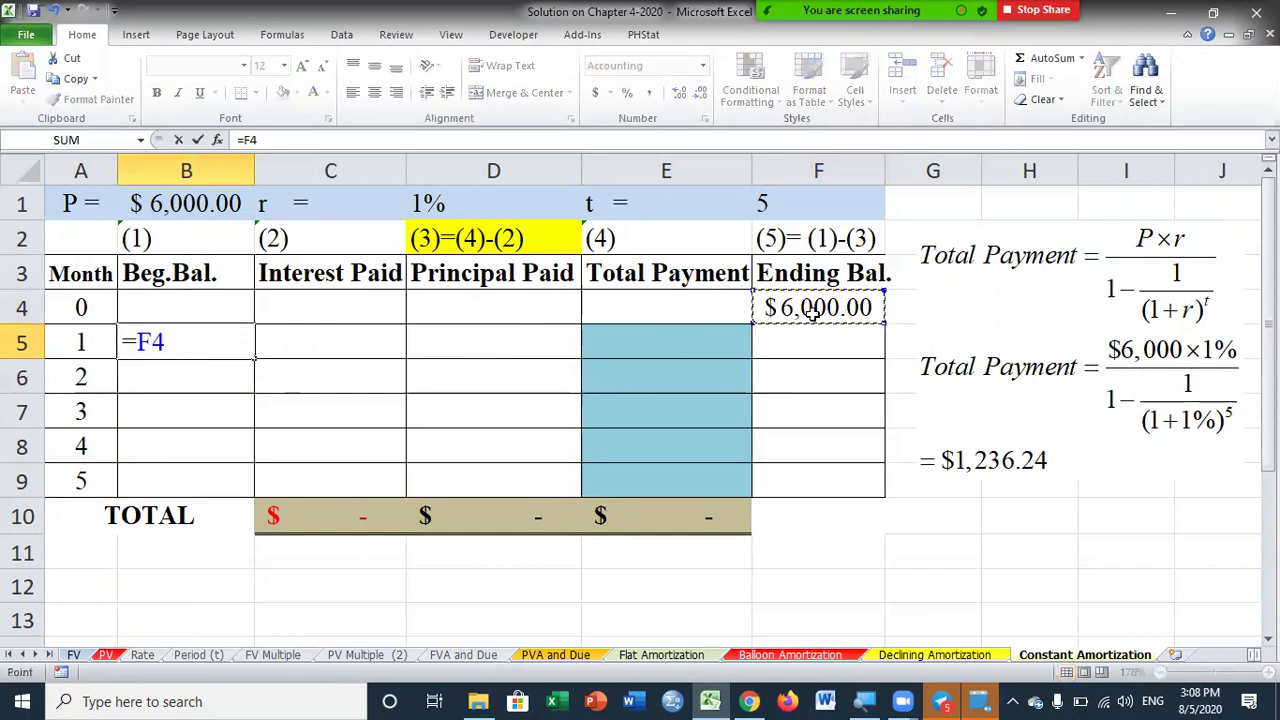
{"action": "key", "text": "Return"}
- Calculate the month 1 interest paid in C5 with the formula =B5*D1
{"action": "left_click", "coordinate": [370, 355]}
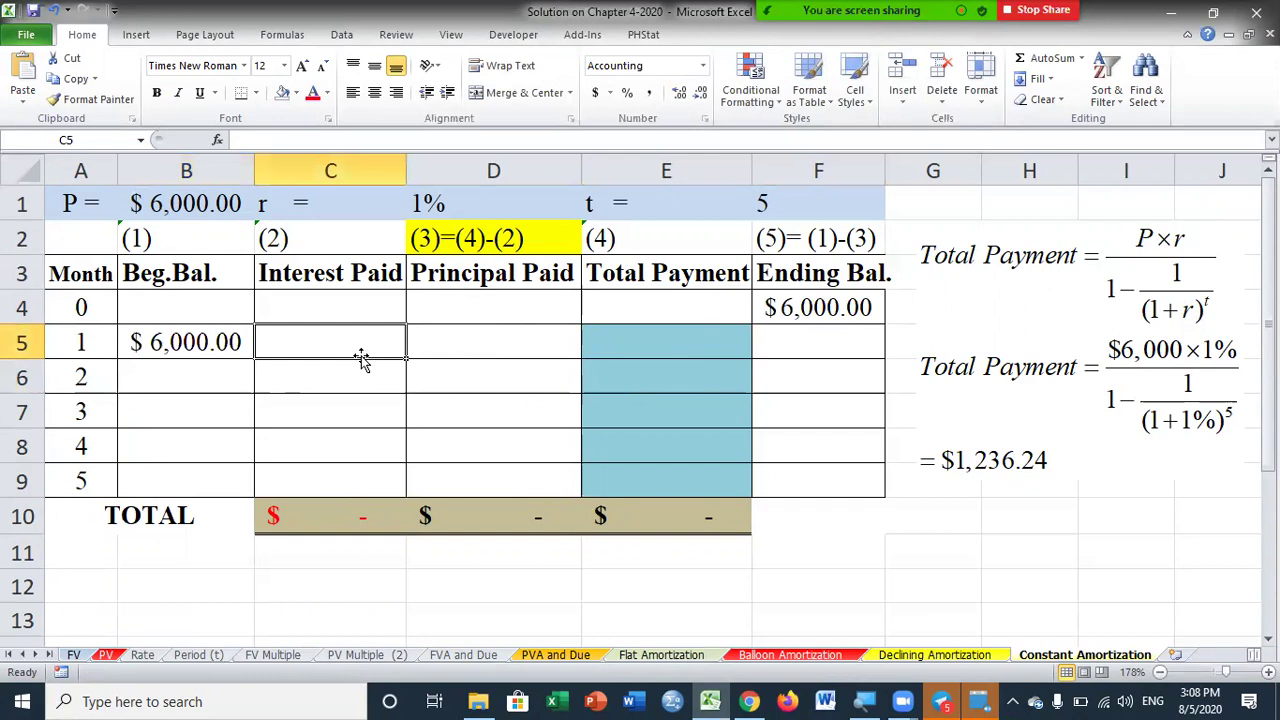
{"action": "type", "text": "="}
{"action": "left_click", "coordinate": [176, 348]}
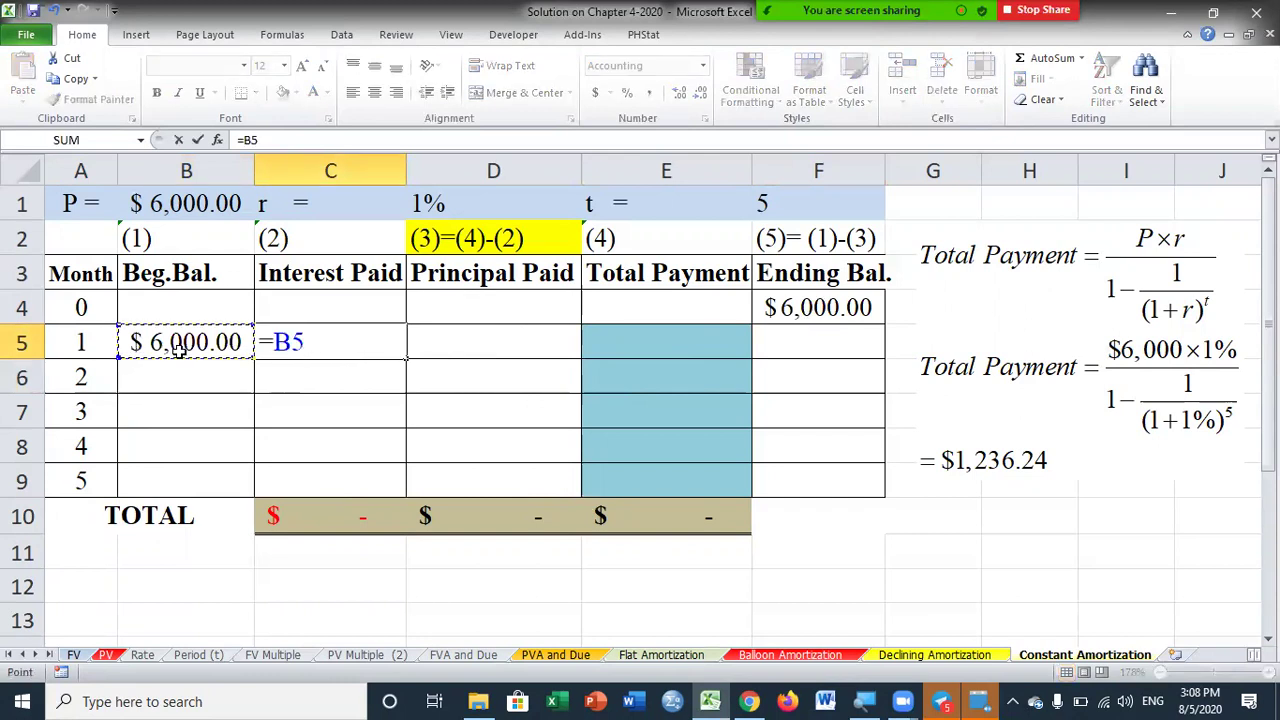
{"action": "type", "text": "%"}
{"action": "key", "text": "BackSpace"}
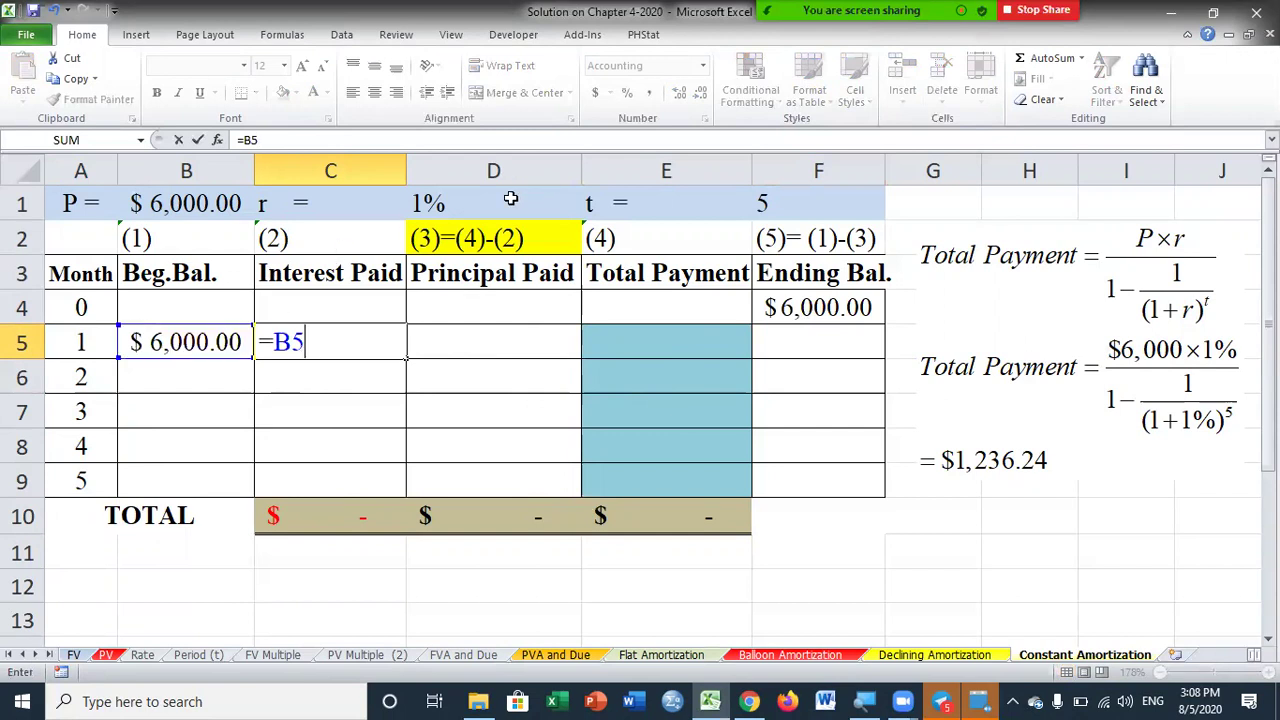
{"action": "type", "text": "*"}
{"action": "left_click", "coordinate": [472, 217]}
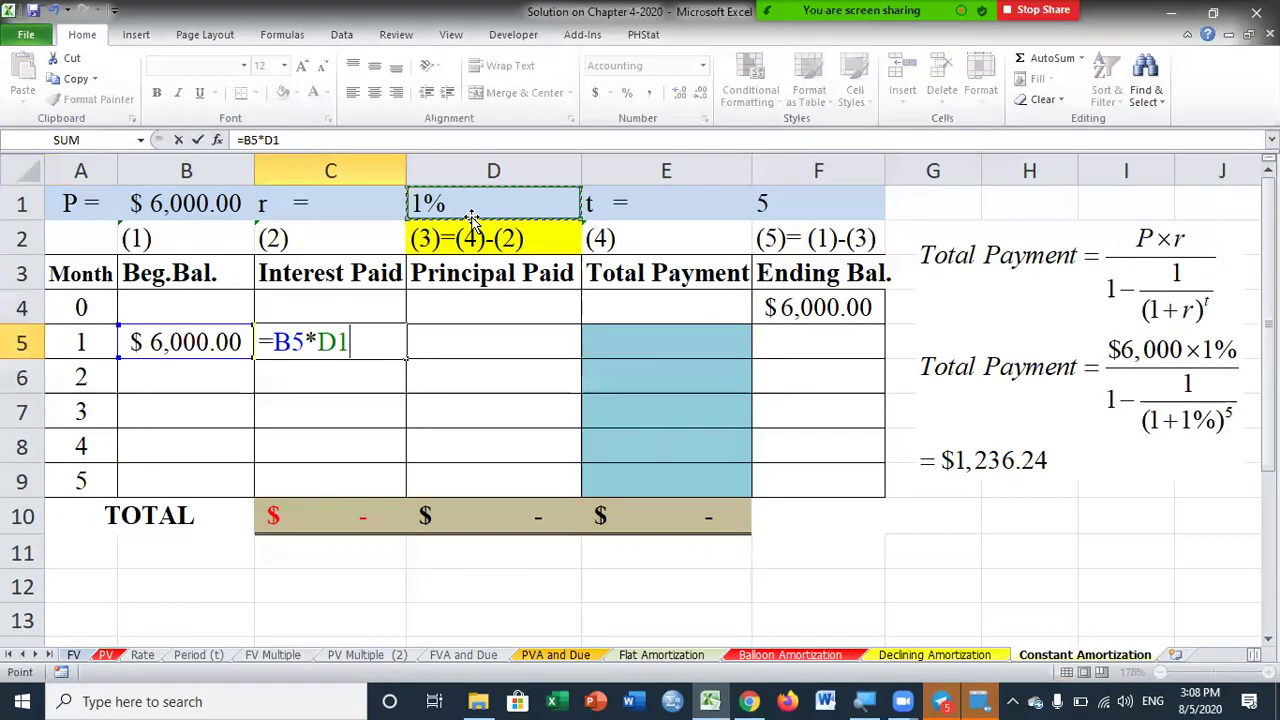
{"action": "key", "text": "Return"}
{"action": "left_click", "coordinate": [380, 344]}
- Calculate the month 1 total payment in E5 with the formula =PMT(D1,F1,-B1,,0)
{"action": "left_click", "coordinate": [480, 349]}
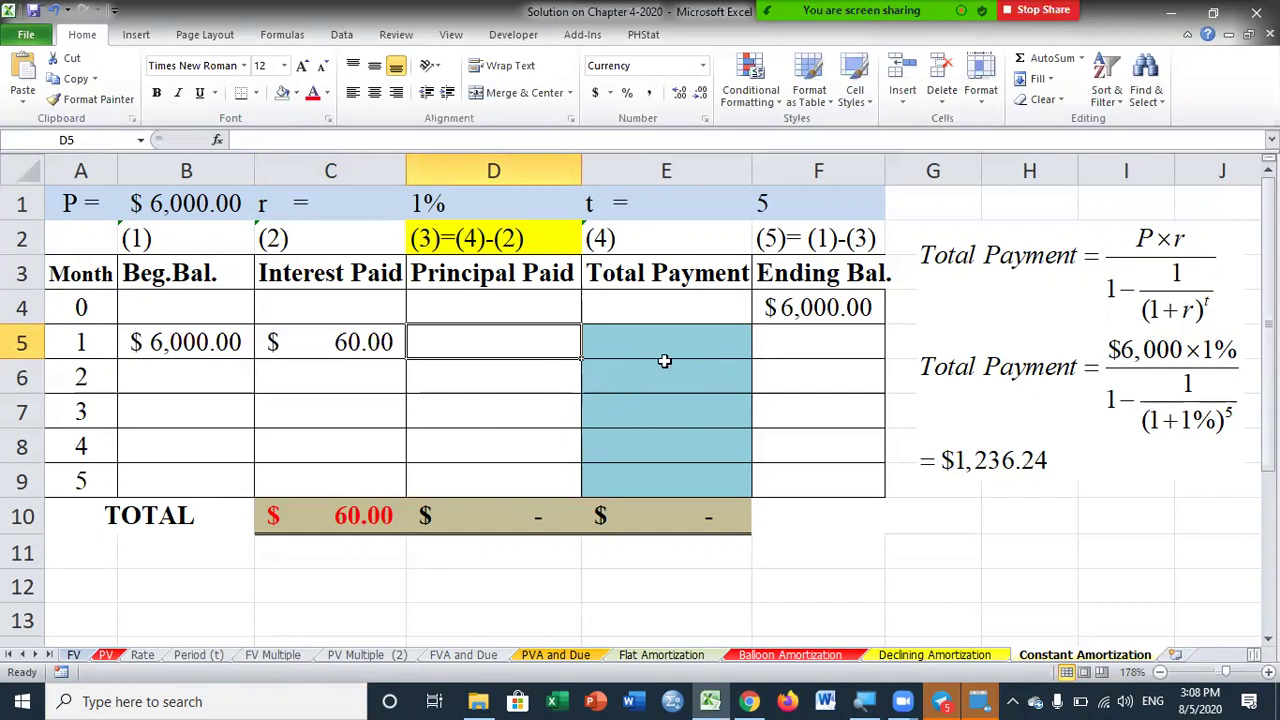
{"action": "left_click", "coordinate": [677, 342]}
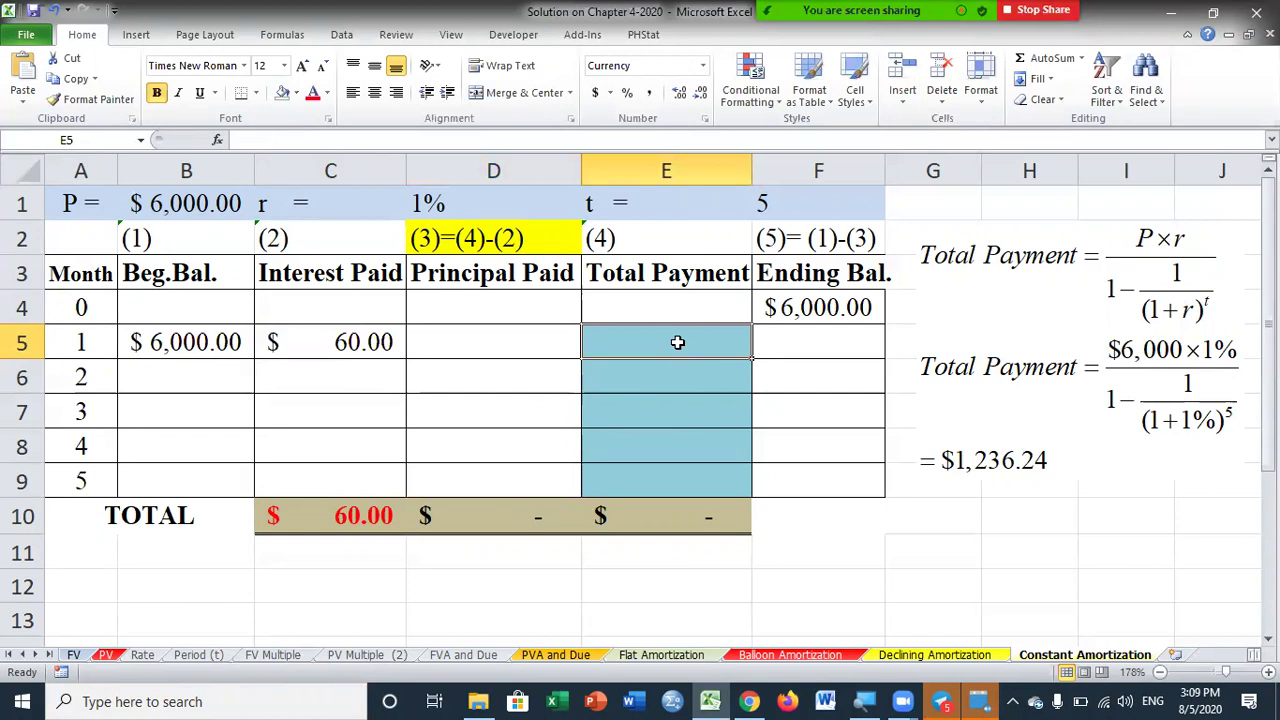
{"action": "type", "text": "="}
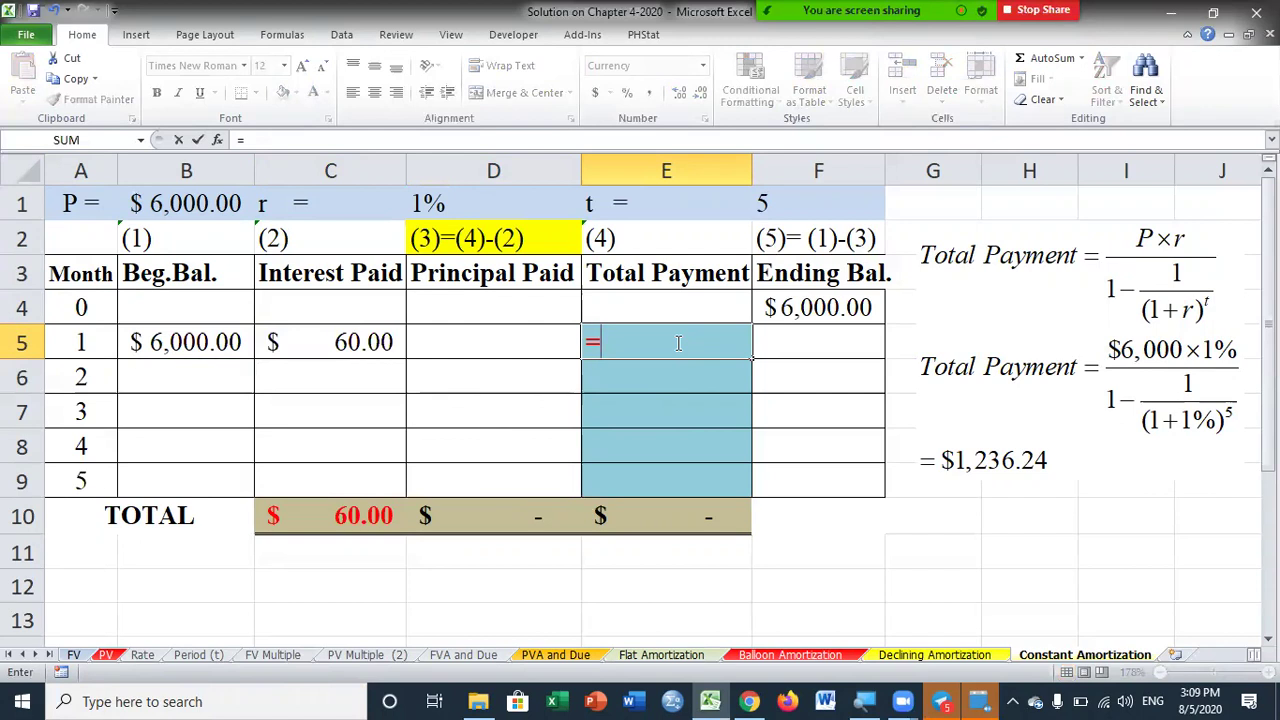
{"action": "type", "text": "pmt"}
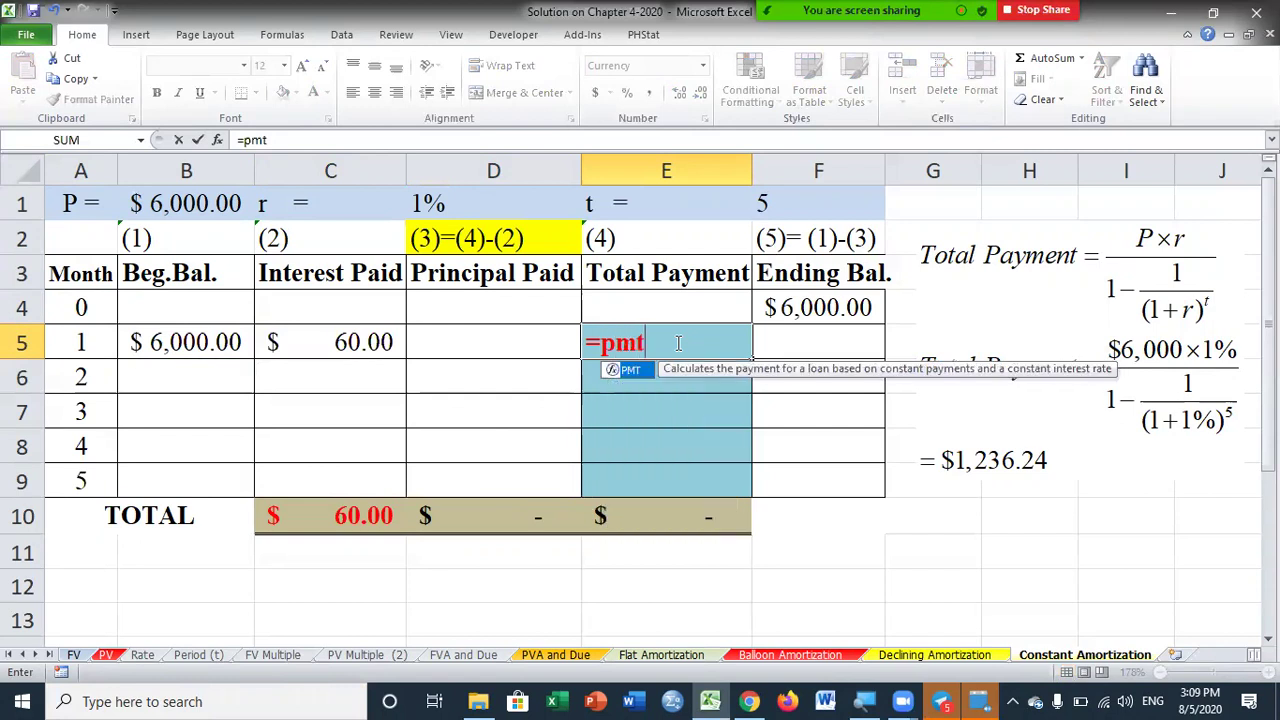
{"action": "key", "text": "Tab"}
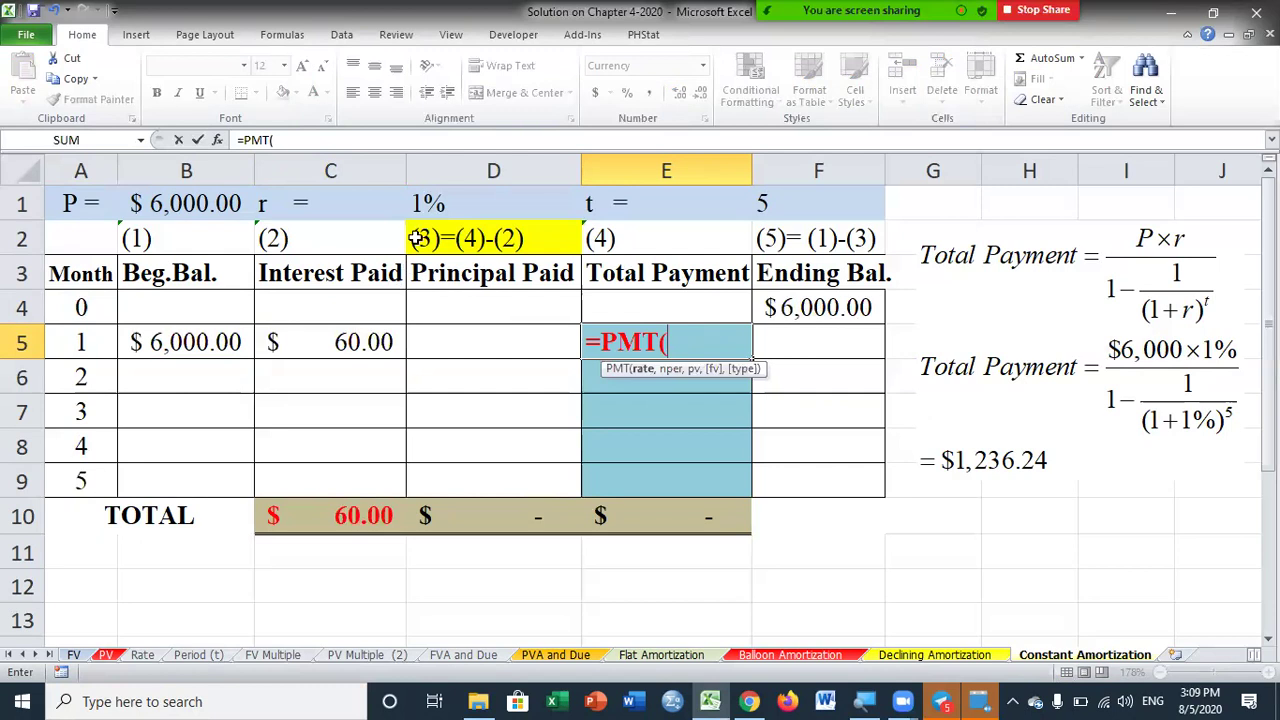
{"action": "left_click", "coordinate": [427, 204]}
{"action": "type", "text": ","}
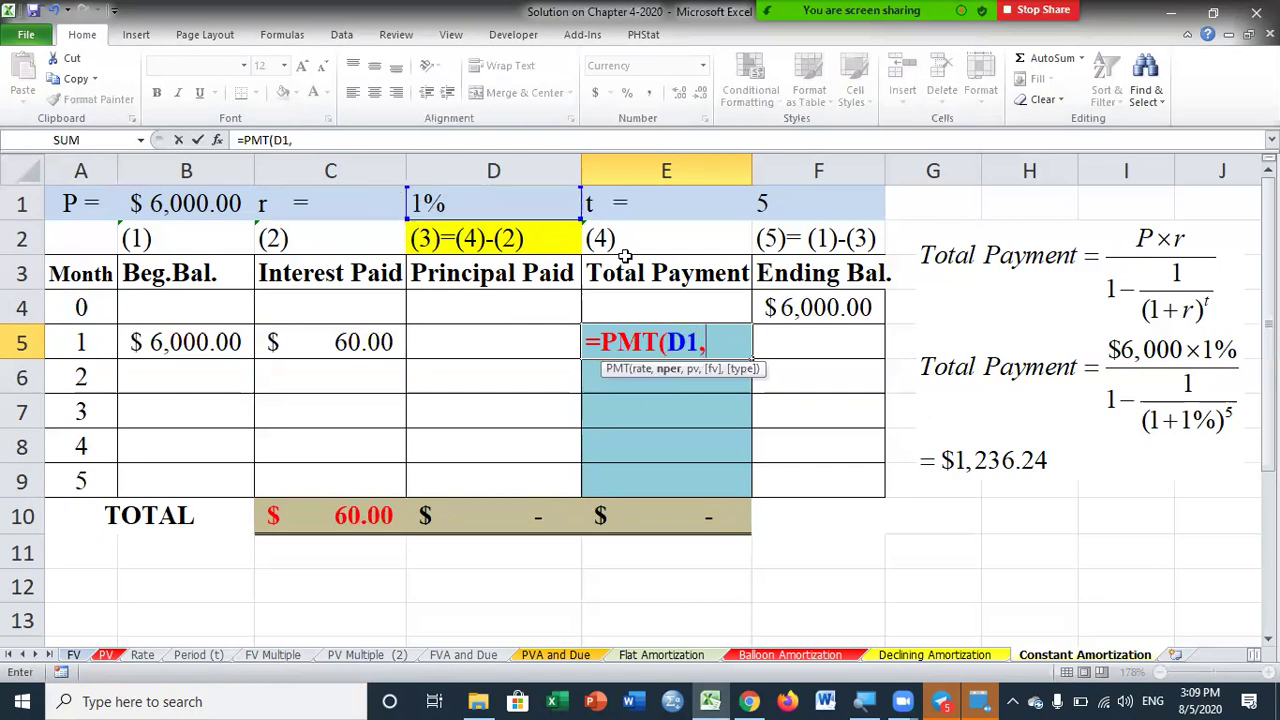
{"action": "left_click", "coordinate": [781, 204]}
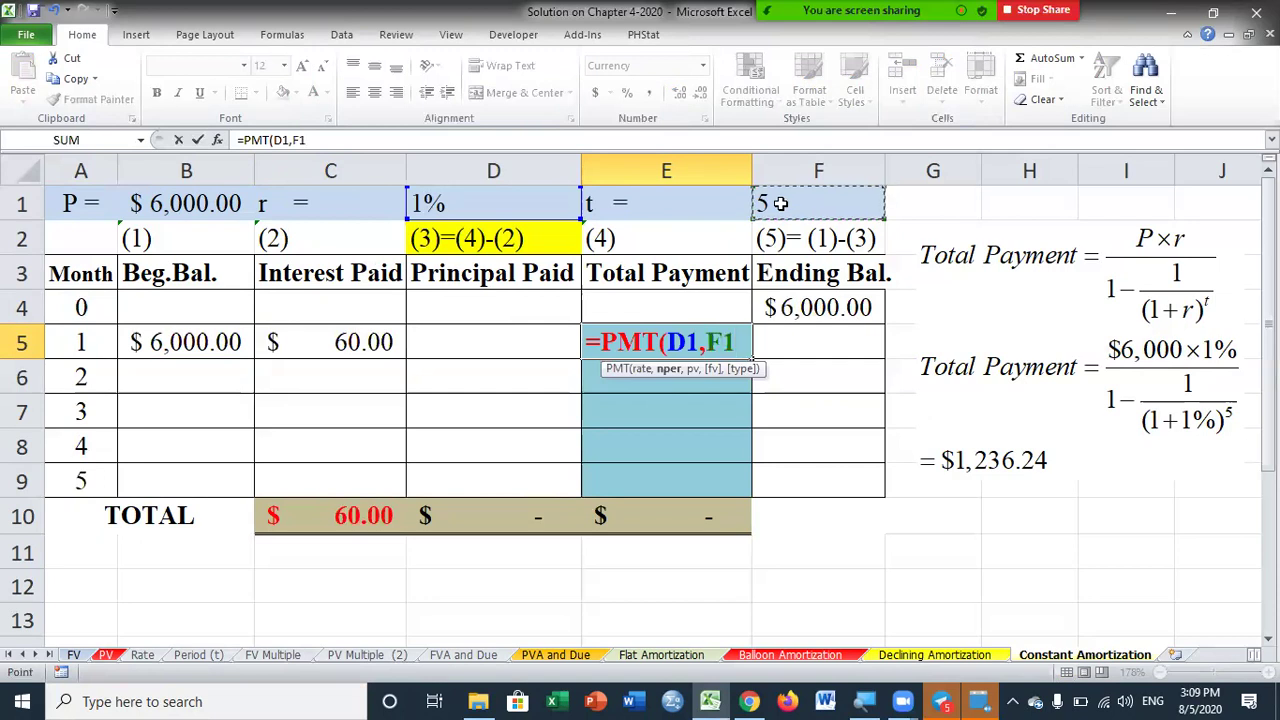
{"action": "type", "text": ",-"}
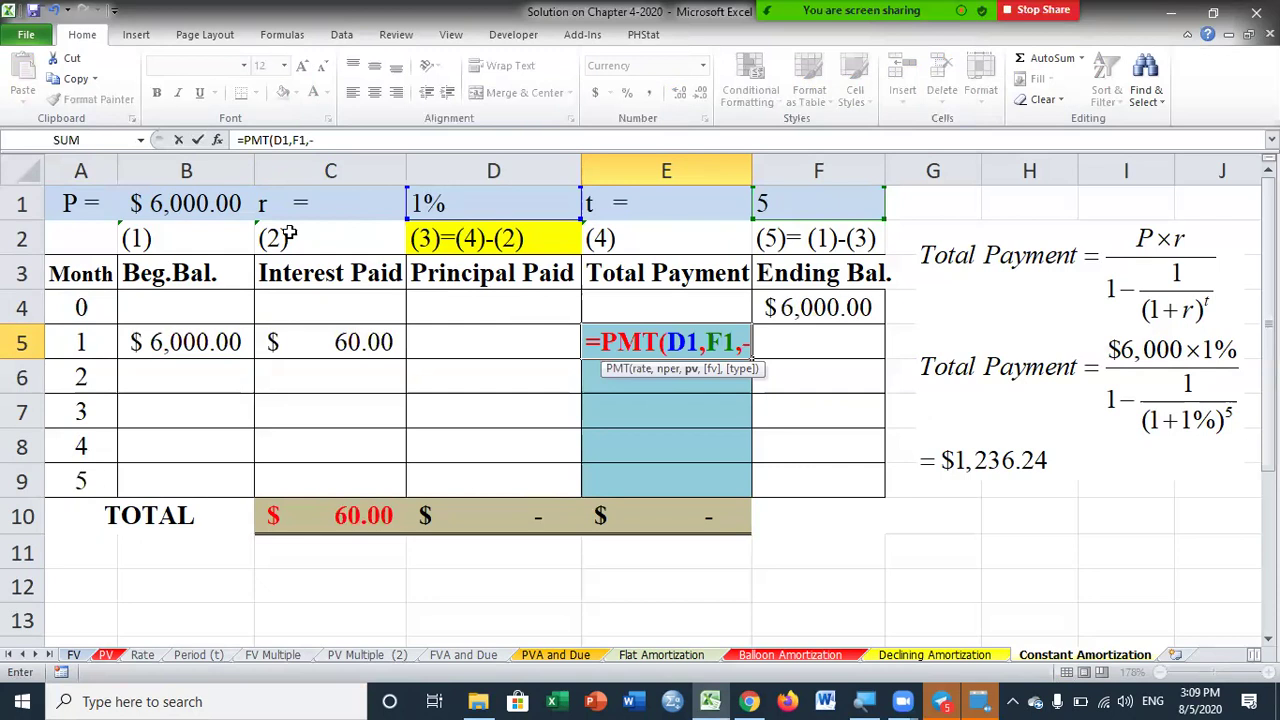
{"action": "left_click", "coordinate": [200, 204]}
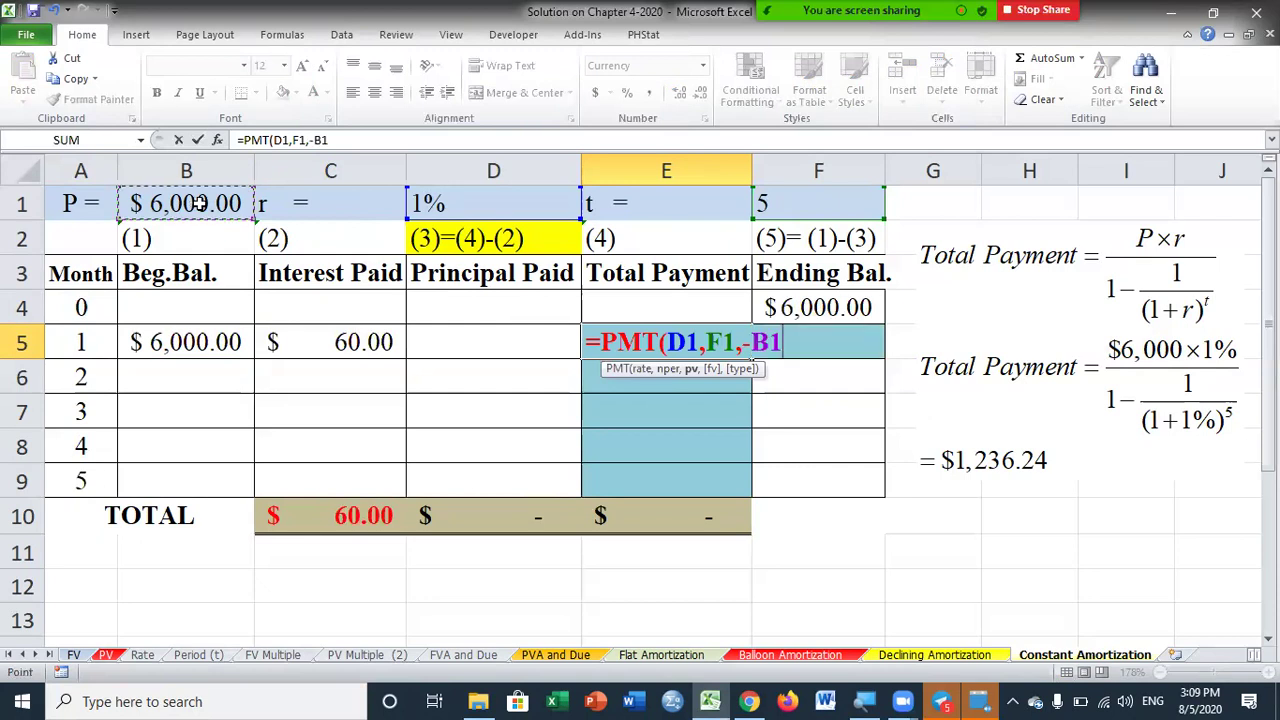
{"action": "type", "text": ",,0"}
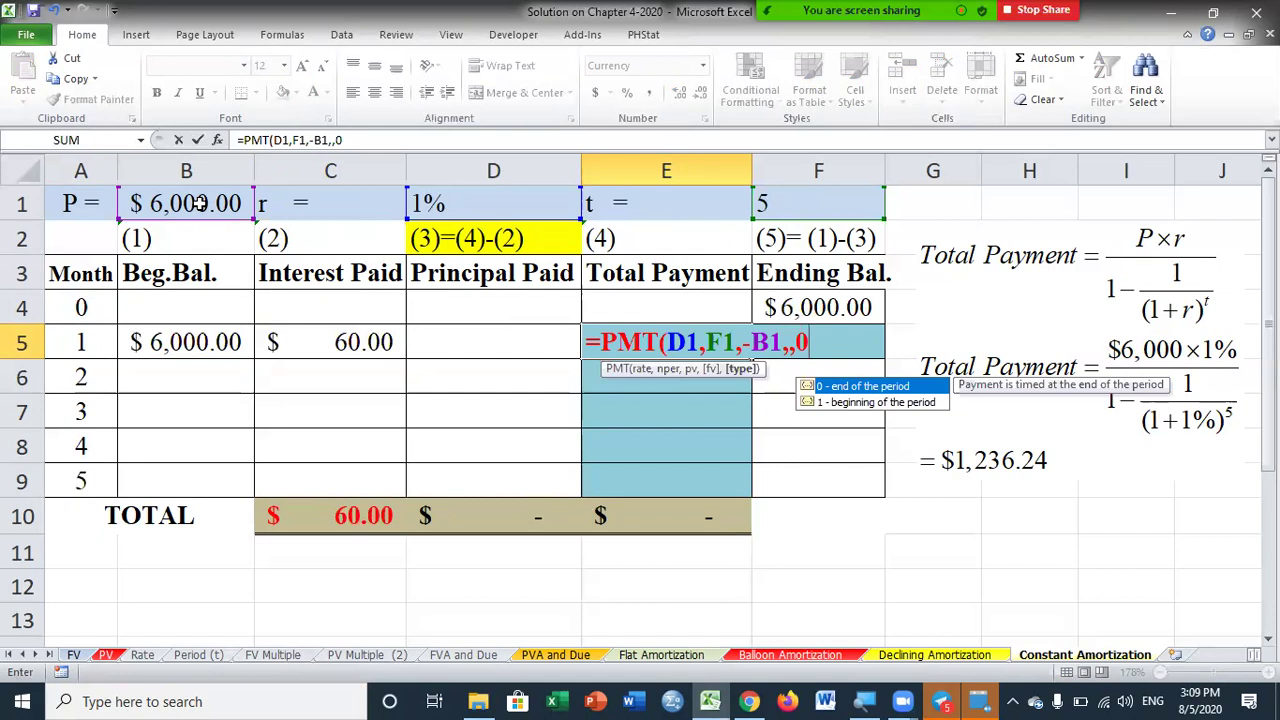
{"action": "type", "text": ")"}
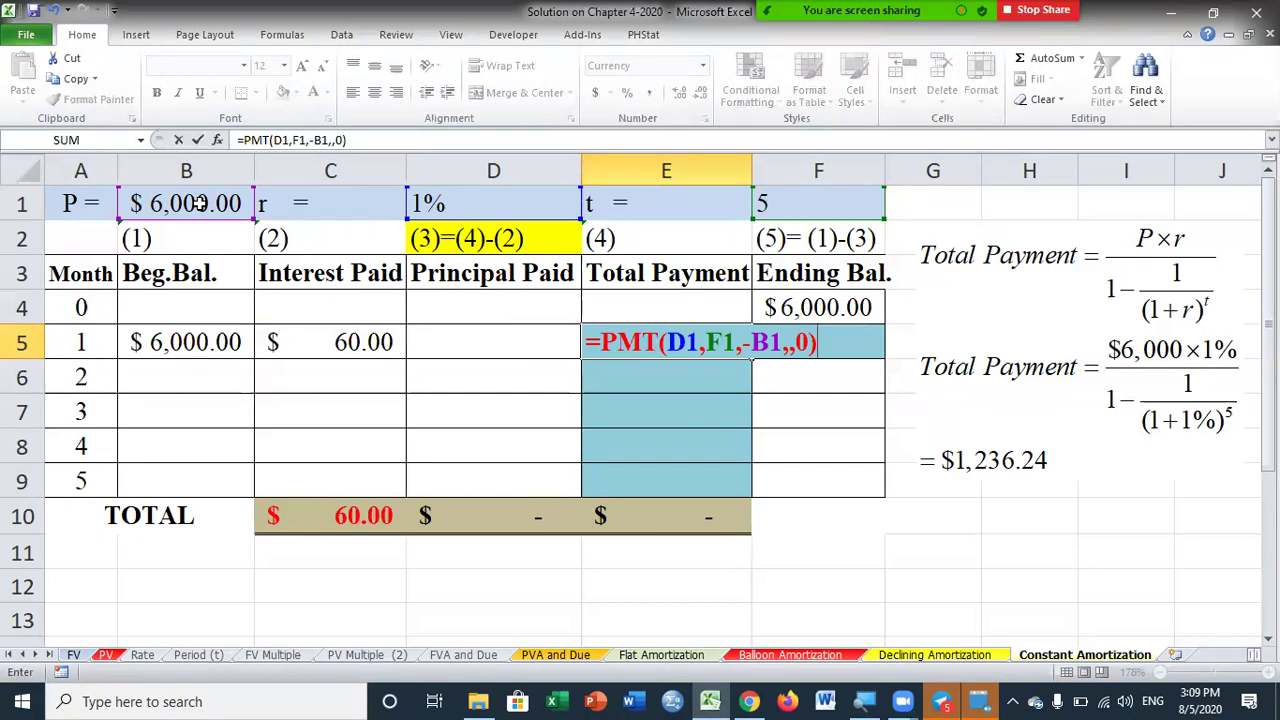
{"action": "key", "text": "Return"}
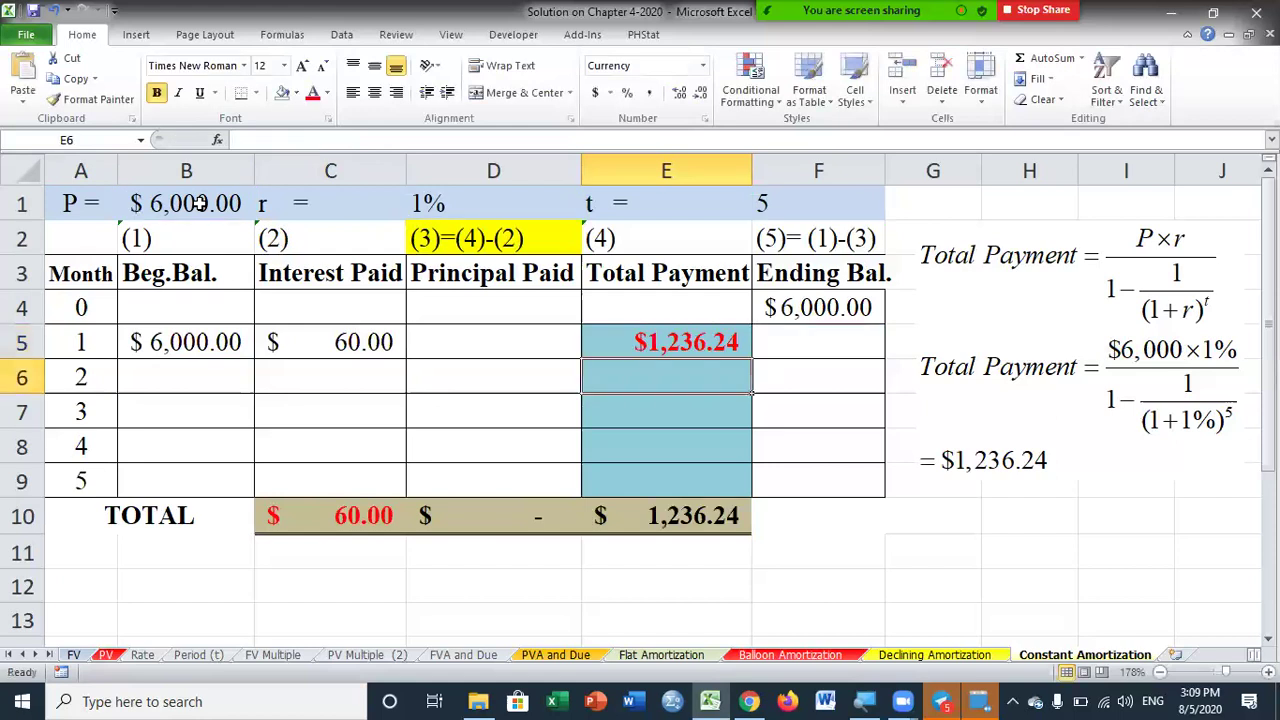
{"action": "left_click", "coordinate": [700, 330]}
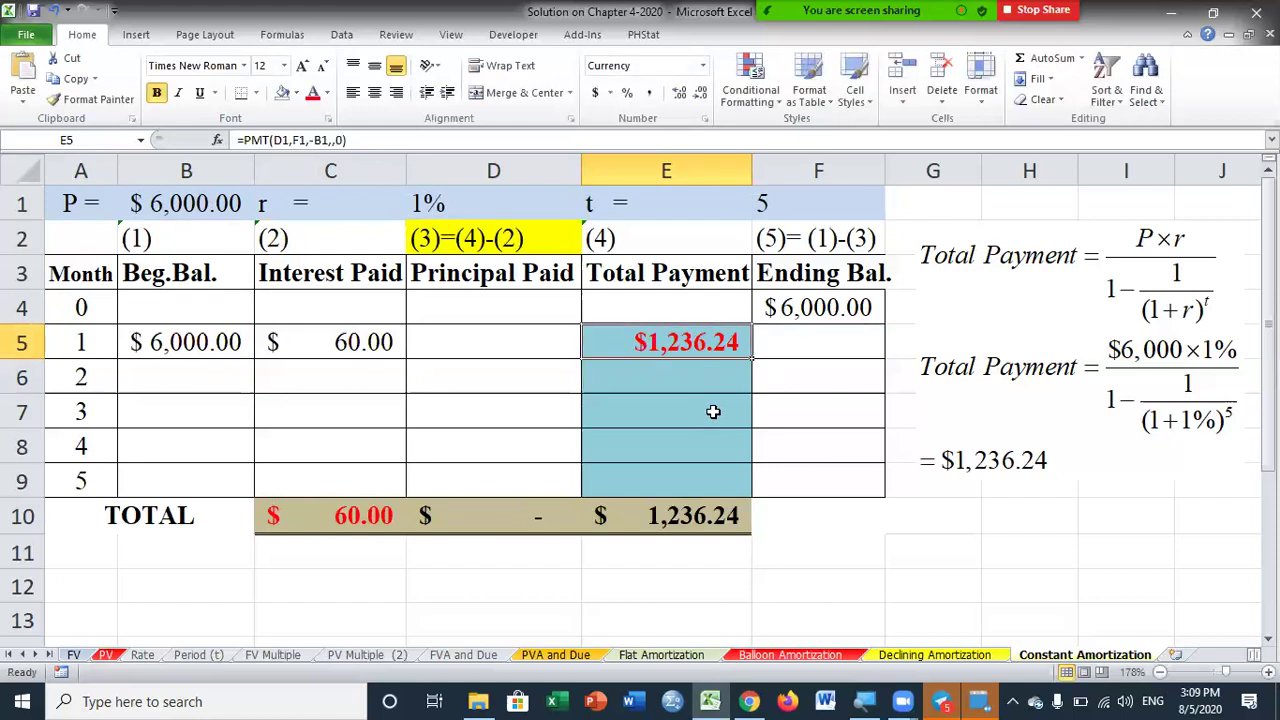
- Set the Total Payment cells E6:E9 for months 2 to 5 each equal to the cell directly above
{"action": "left_click", "coordinate": [707, 378]}
{"action": "type", "text": "="}
{"action": "left_click", "coordinate": [685, 345]}
{"action": "key", "text": "Return"}
{"action": "left_click", "coordinate": [688, 437]}
{"action": "left_click", "coordinate": [702, 404]}
{"action": "type", "text": "="}
{"action": "left_click", "coordinate": [693, 377]}
{"action": "key", "text": "Return"}
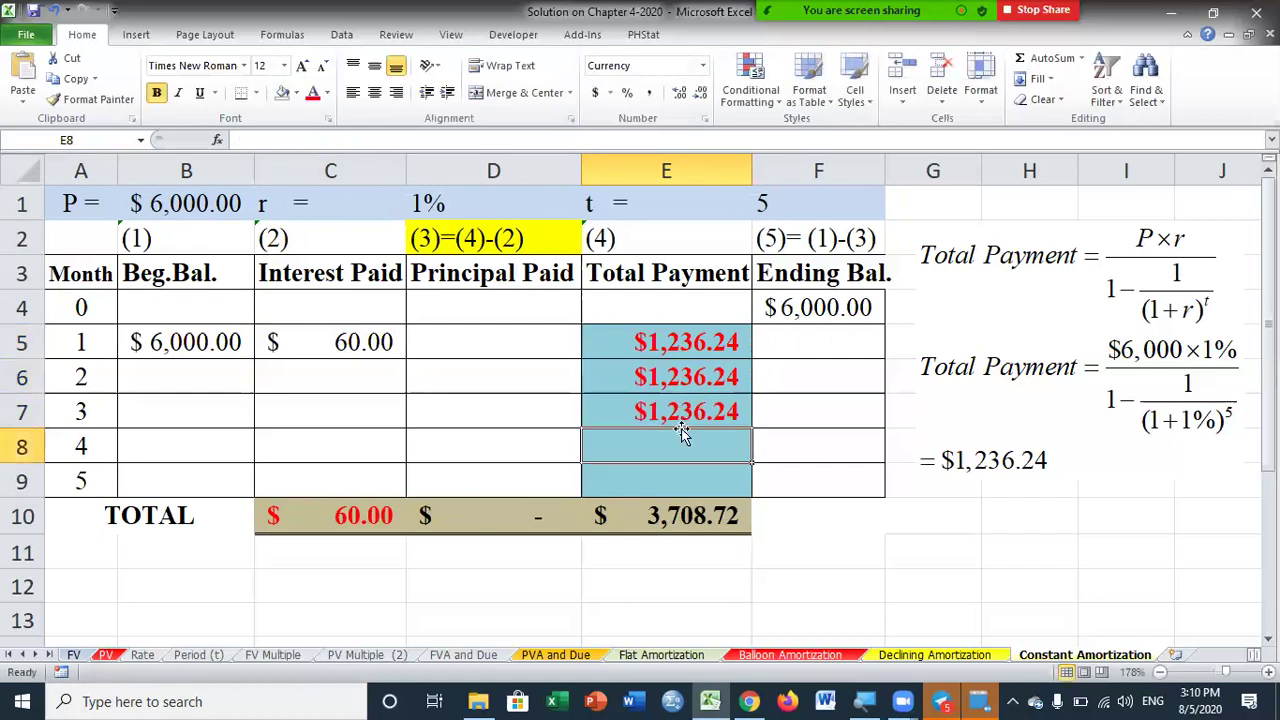
{"action": "type", "text": "="}
{"action": "left_click", "coordinate": [677, 412]}
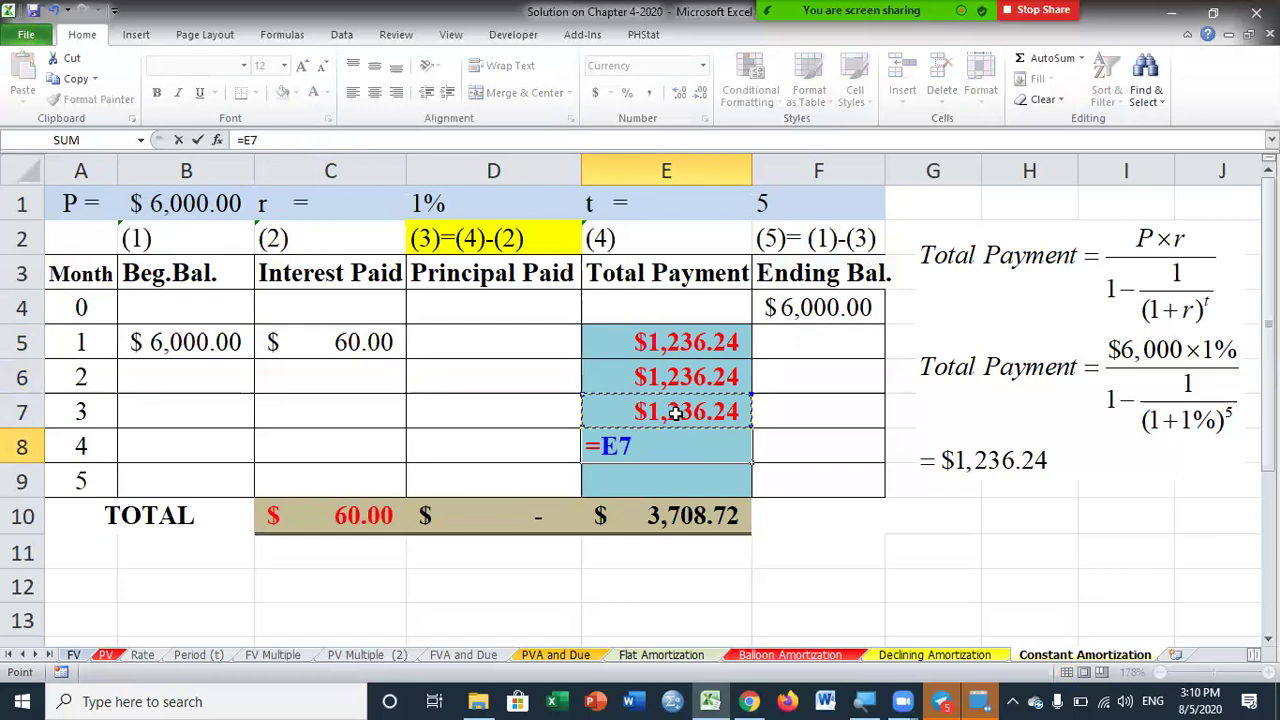
{"action": "key", "text": "Return"}
{"action": "type", "text": "="}
{"action": "left_click", "coordinate": [689, 446]}
{"action": "key", "text": "Return"}
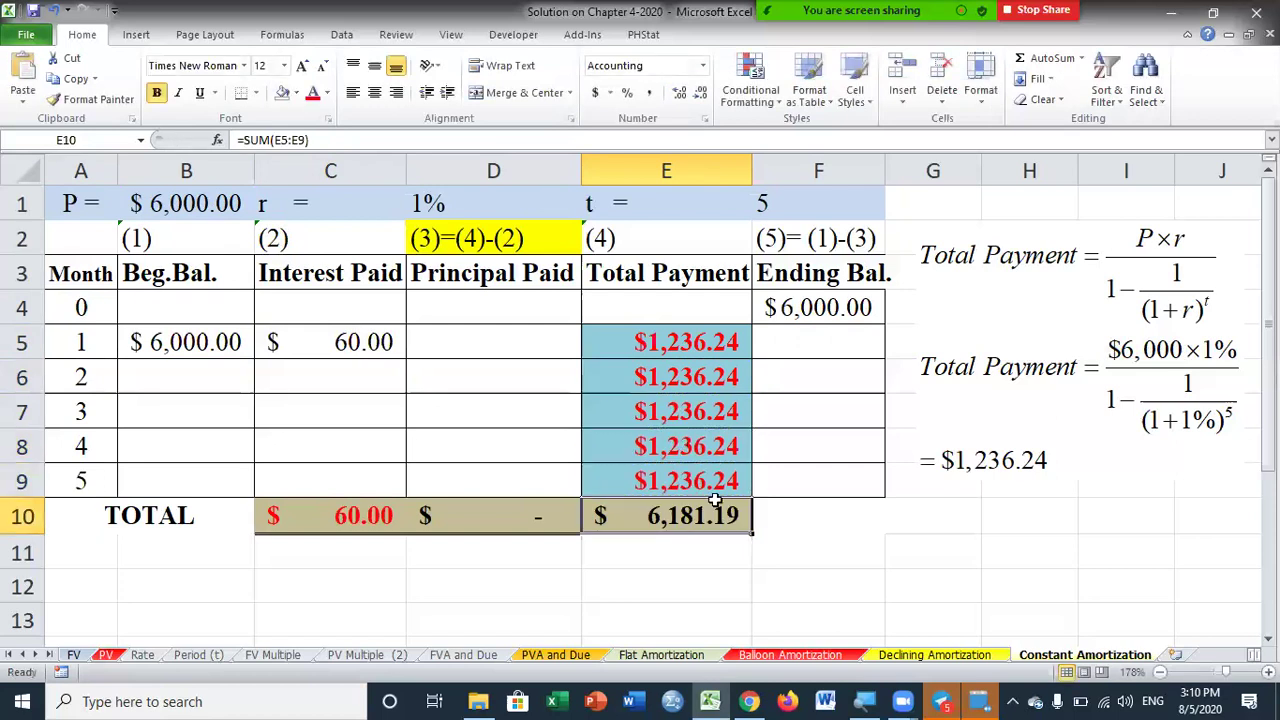
{"action": "left_click", "coordinate": [696, 346]}
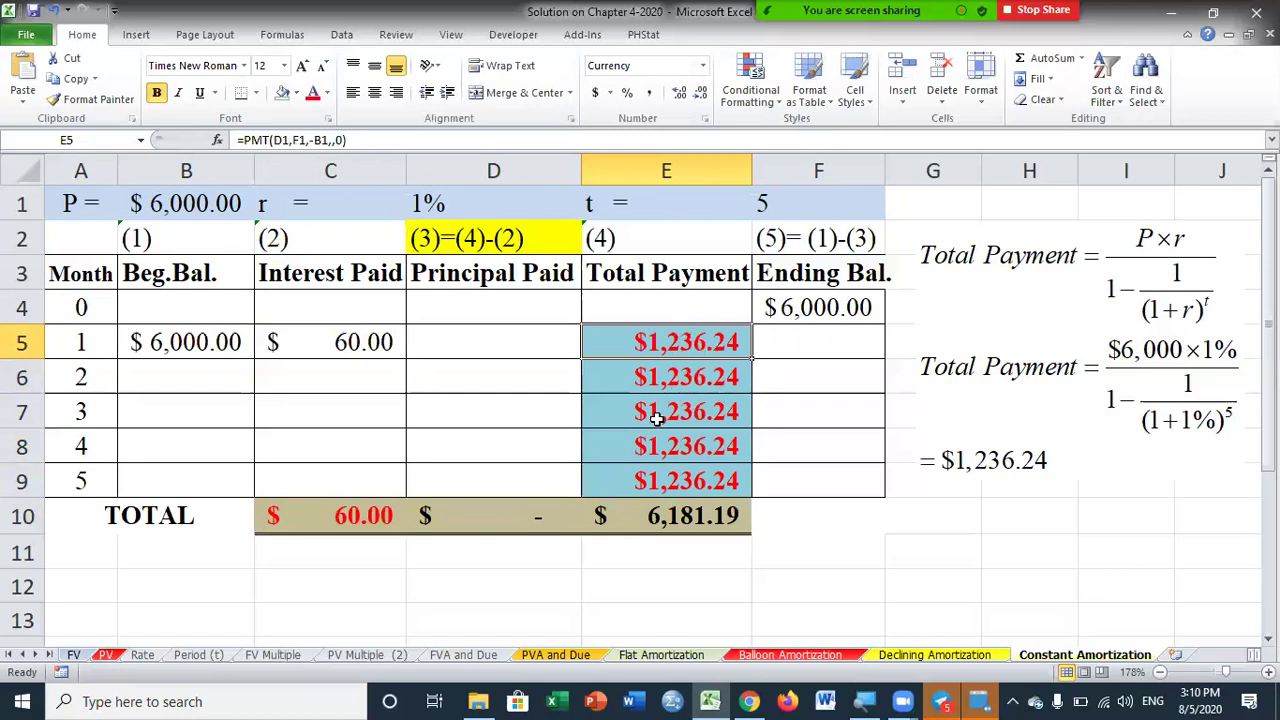
- Fill the Principal Paid cells D5:D9 with yellow
{"action": "left_click", "coordinate": [486, 342]}
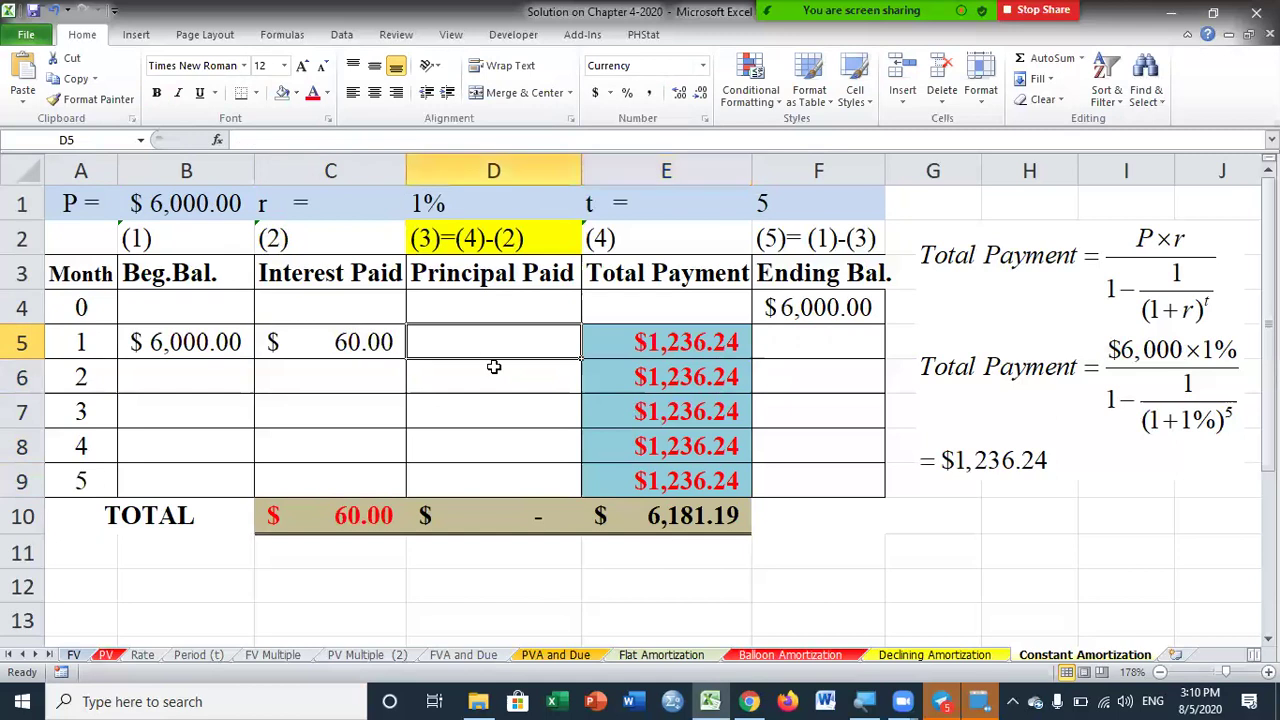
{"action": "left_click_drag", "start_coordinate": [484, 358], "coordinate": [481, 472]}
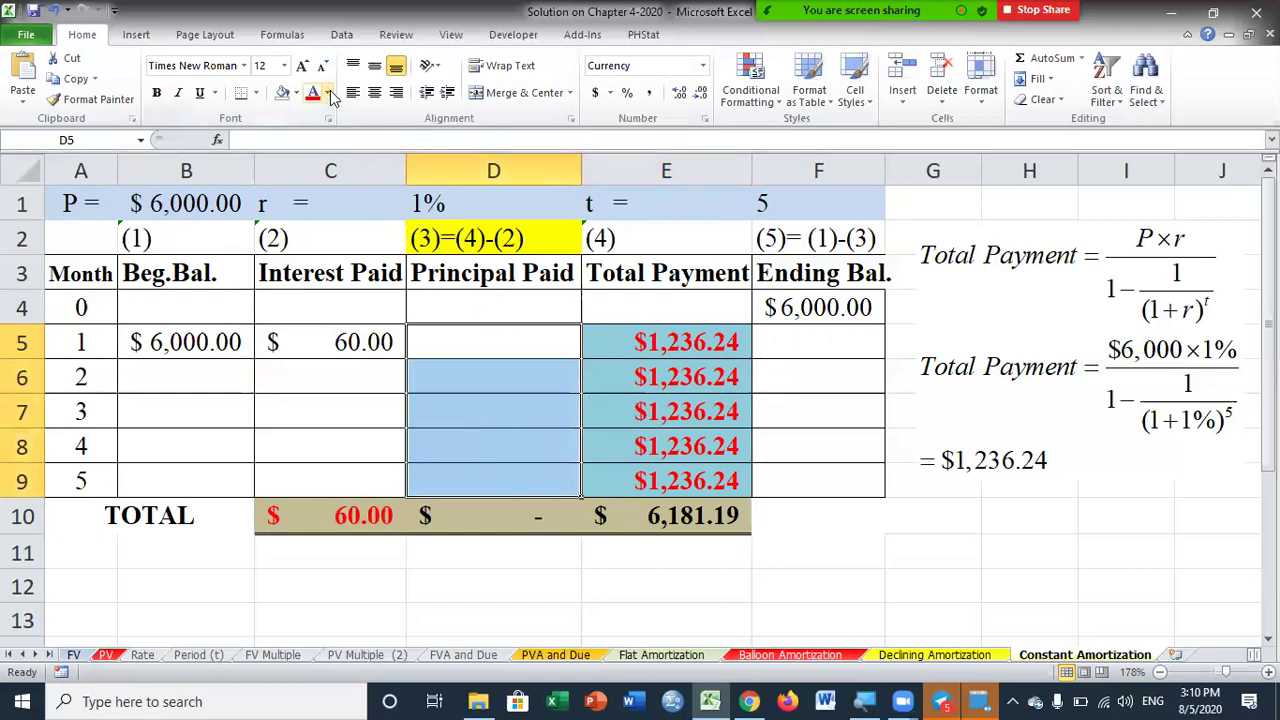
{"action": "left_click", "coordinate": [297, 93]}
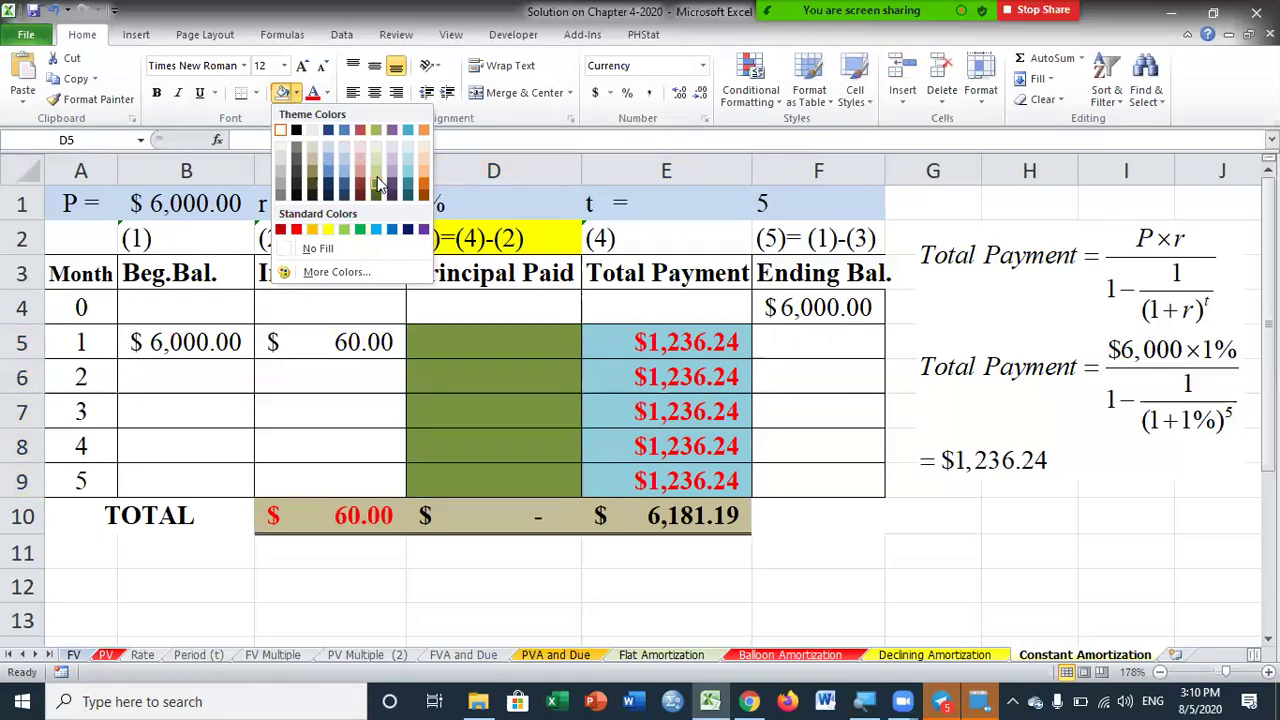
{"action": "left_click", "coordinate": [328, 230]}
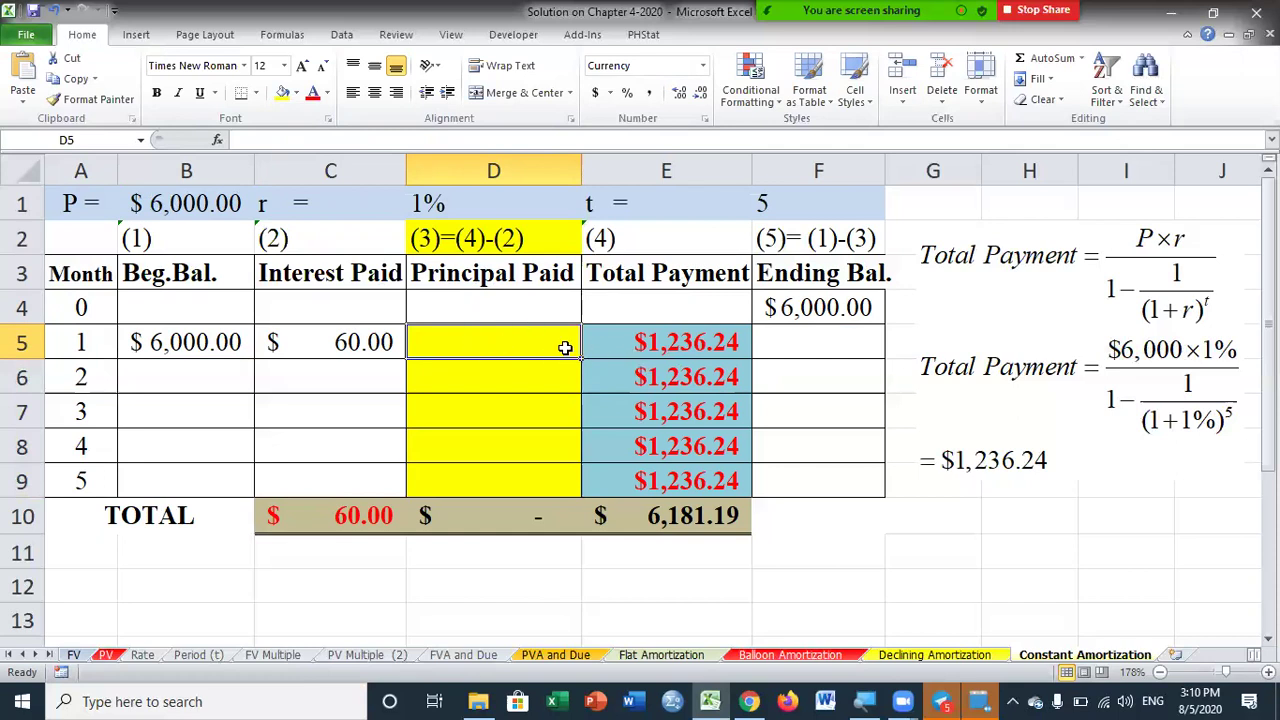
{"action": "left_click", "coordinate": [676, 346]}
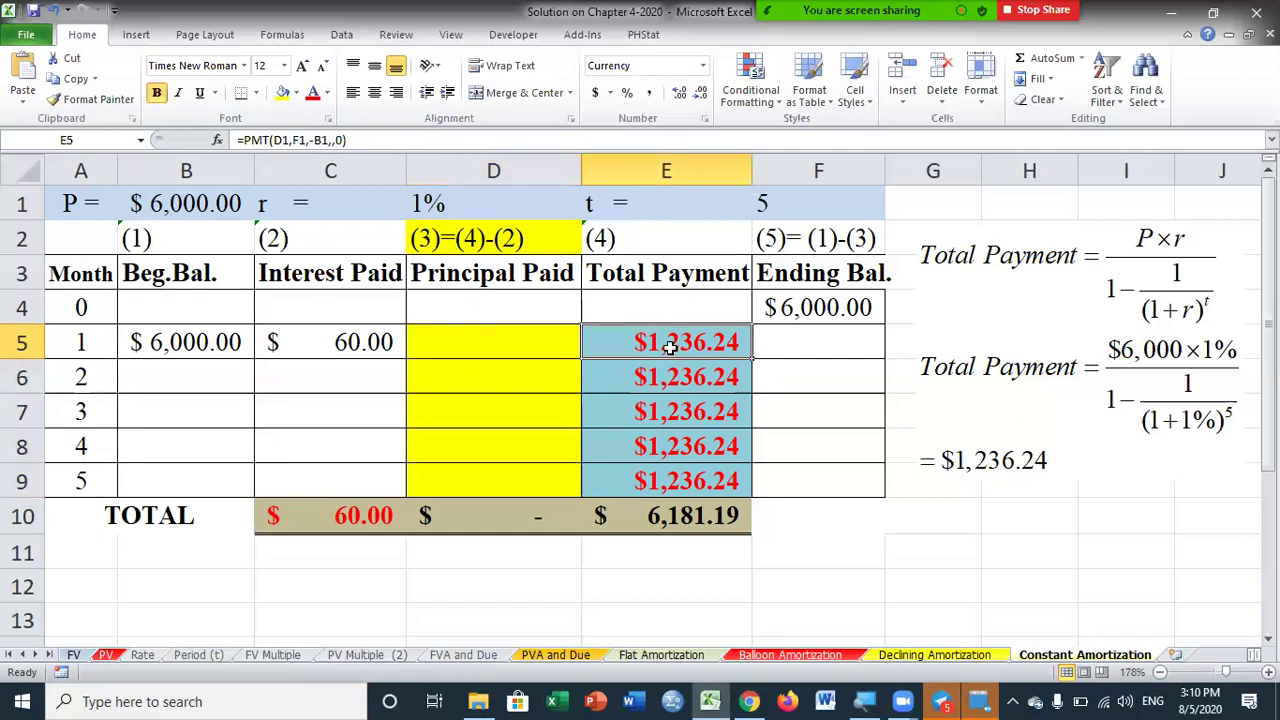
- Calculate the month 1 principal paid in D5 with the formula =E5-C5
{"action": "left_click", "coordinate": [372, 348]}
{"action": "left_click", "coordinate": [482, 344]}
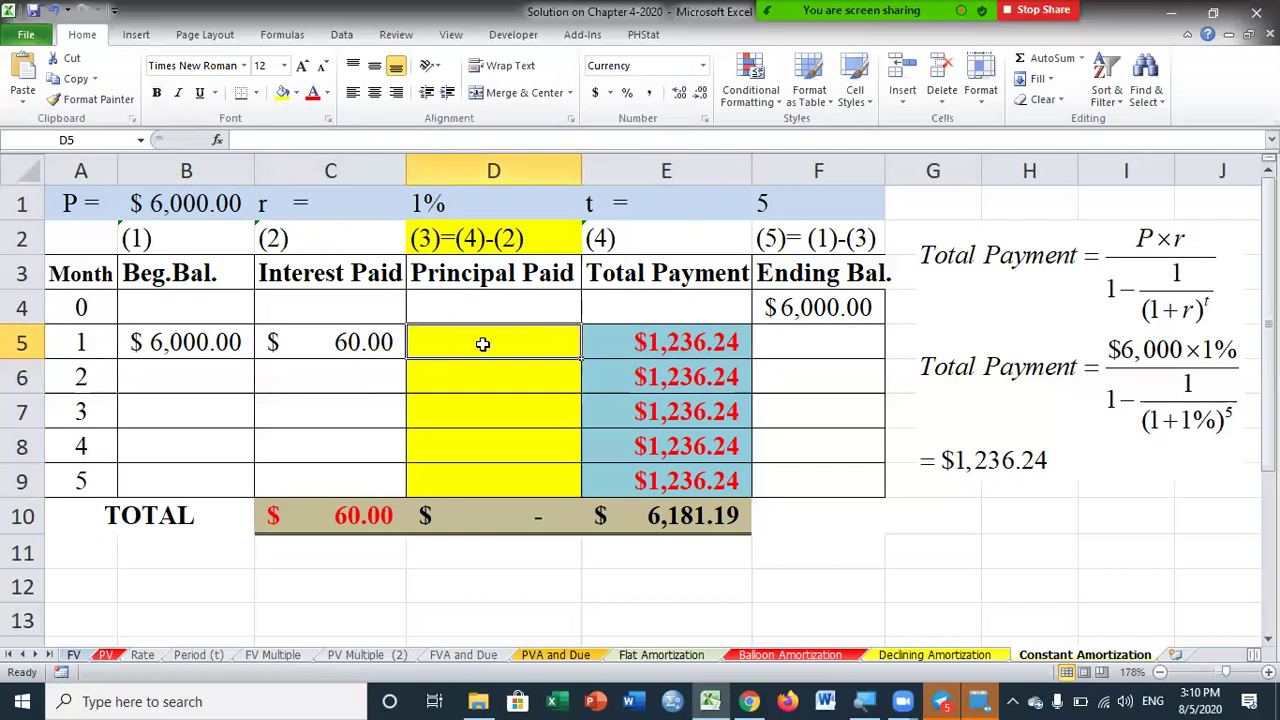
{"action": "type", "text": "="}
{"action": "left_click", "coordinate": [648, 342]}
{"action": "type", "text": "-"}
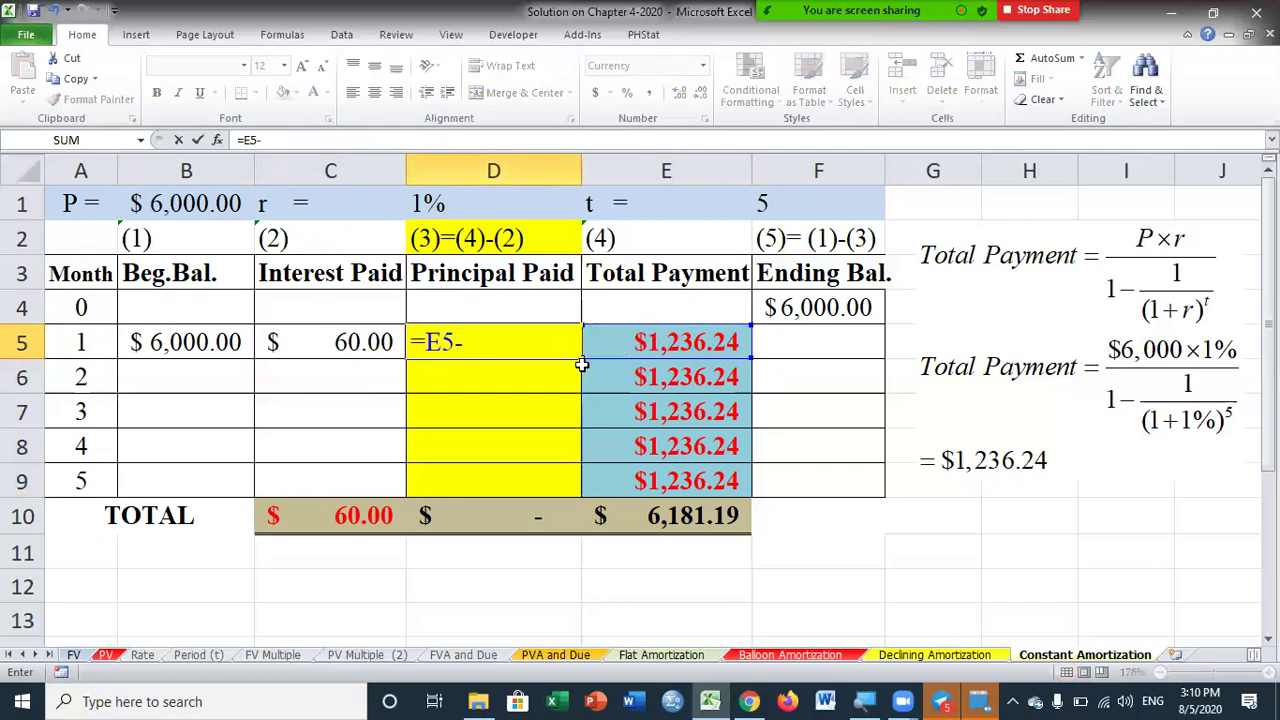
{"action": "left_click", "coordinate": [372, 348]}
{"action": "key", "text": "Return"}
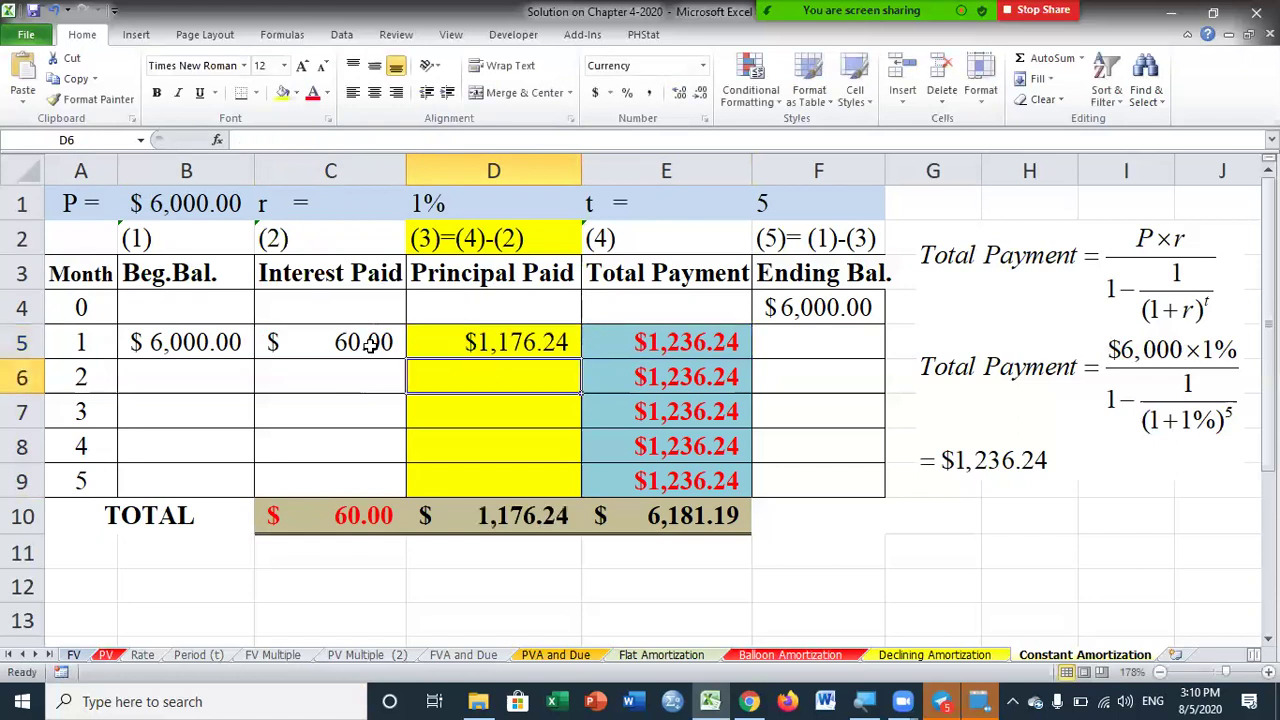
{"action": "left_click", "coordinate": [560, 345]}
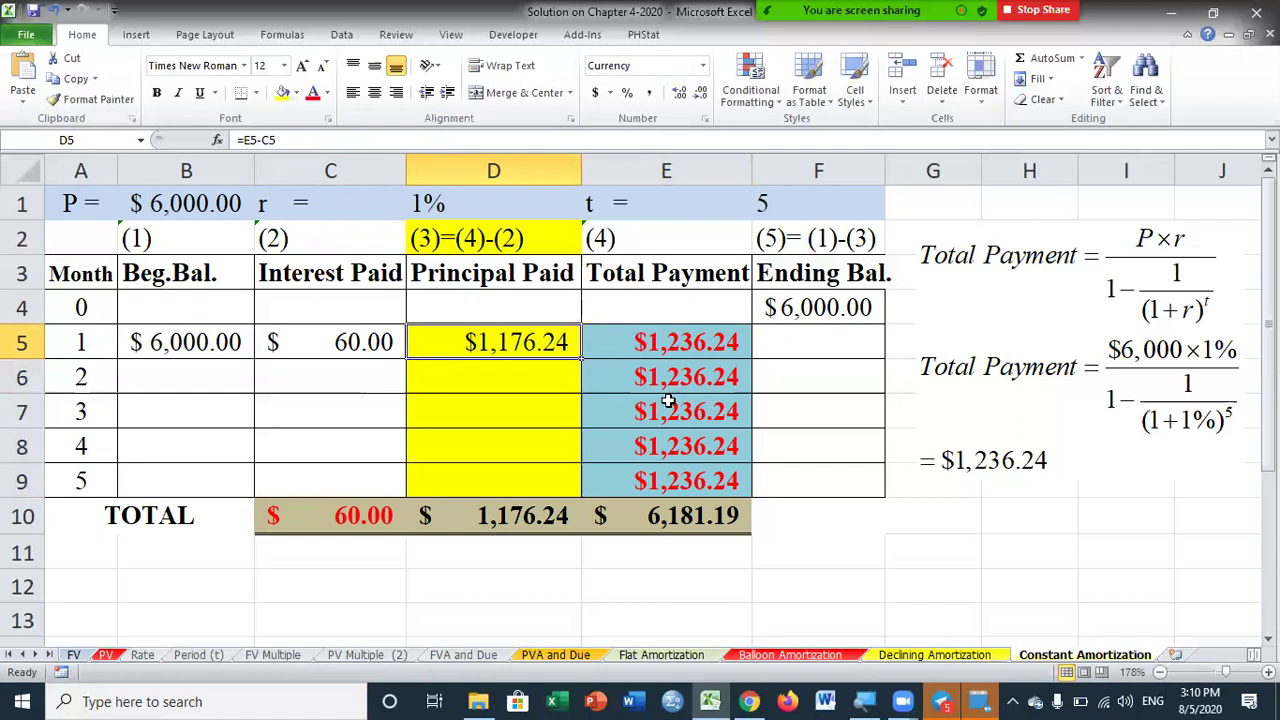
- Calculate the month 1 ending balance in F5 with the formula =B5-D5
{"action": "left_click", "coordinate": [805, 349]}
{"action": "type", "text": "="}
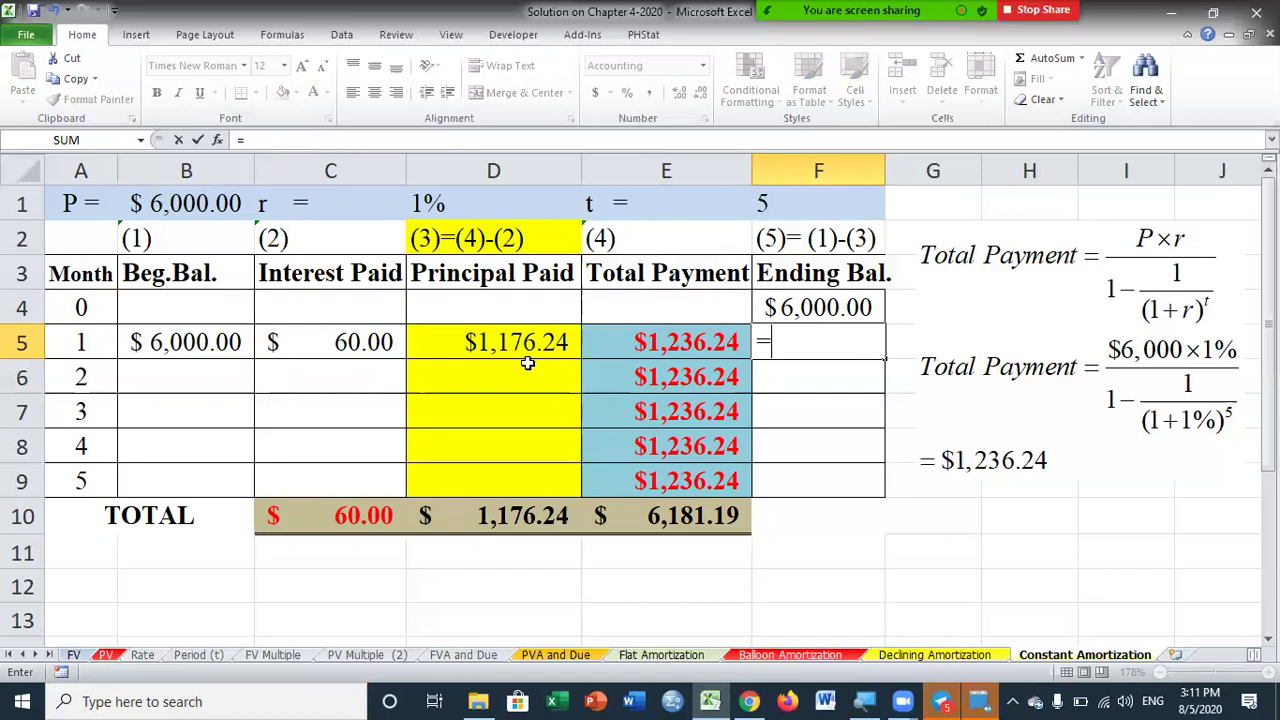
{"action": "left_click", "coordinate": [210, 340]}
{"action": "type", "text": "-"}
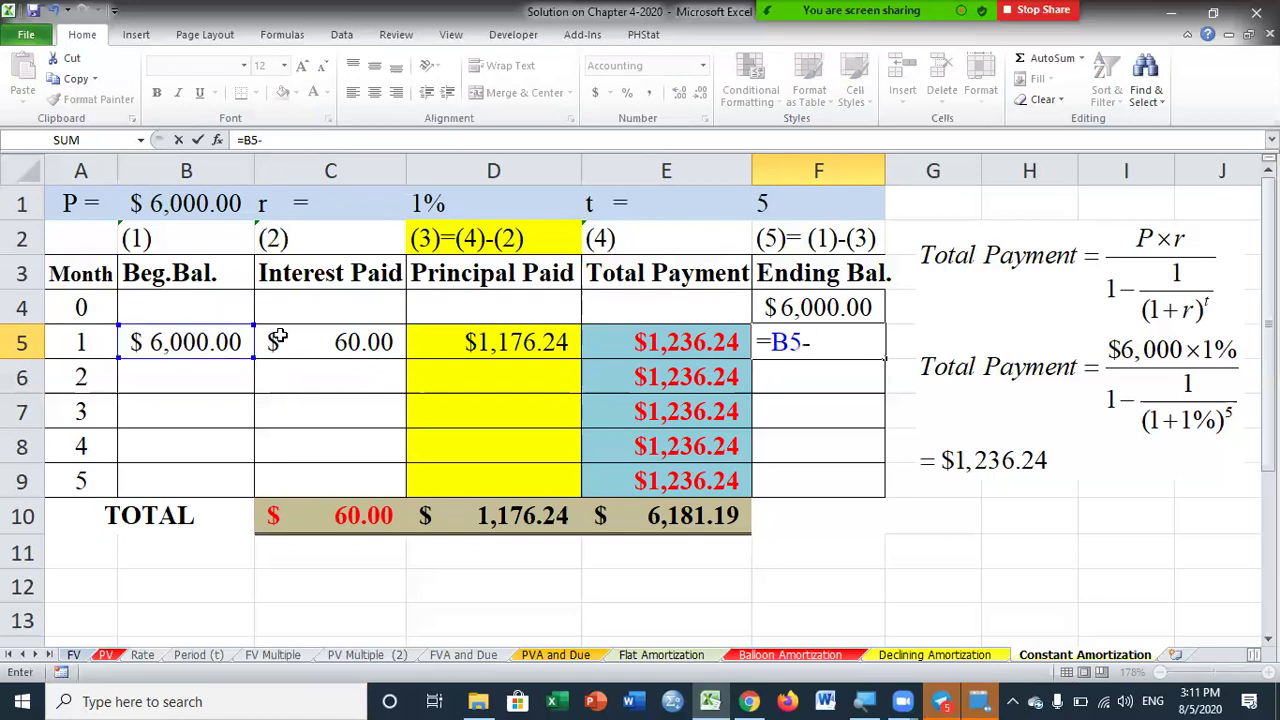
{"action": "left_click", "coordinate": [540, 341]}
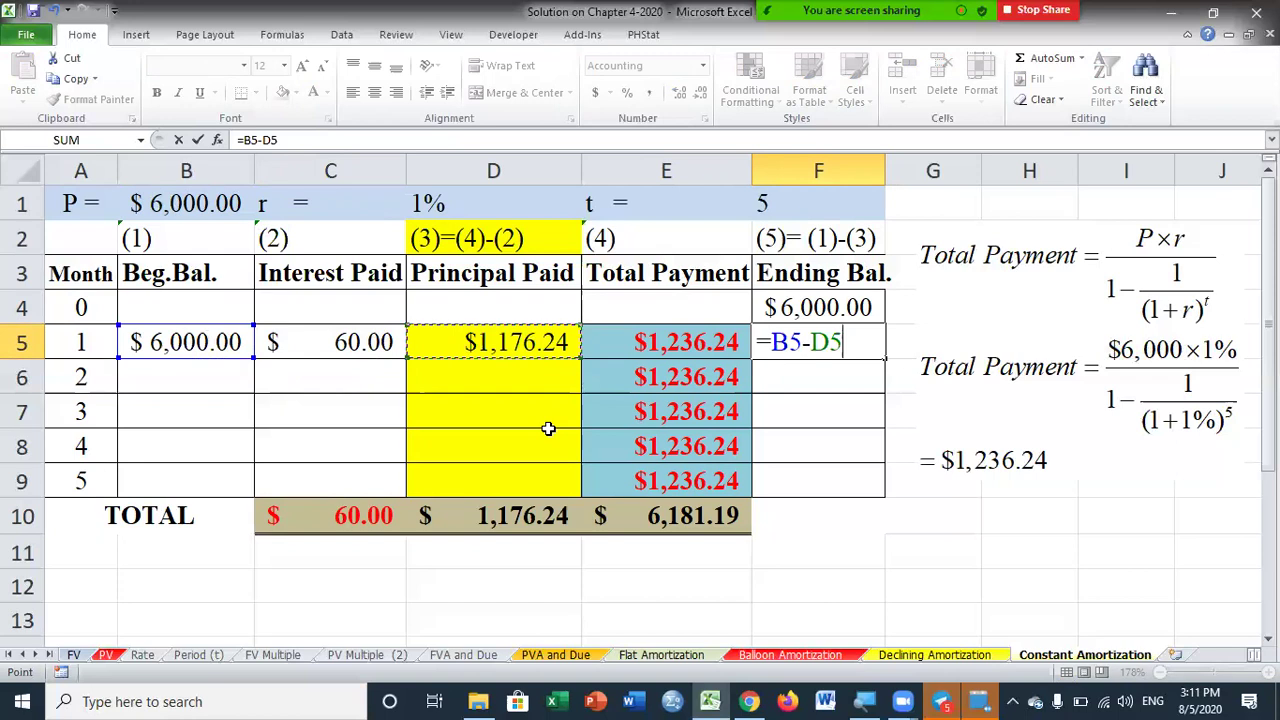
{"action": "key", "text": "Return"}
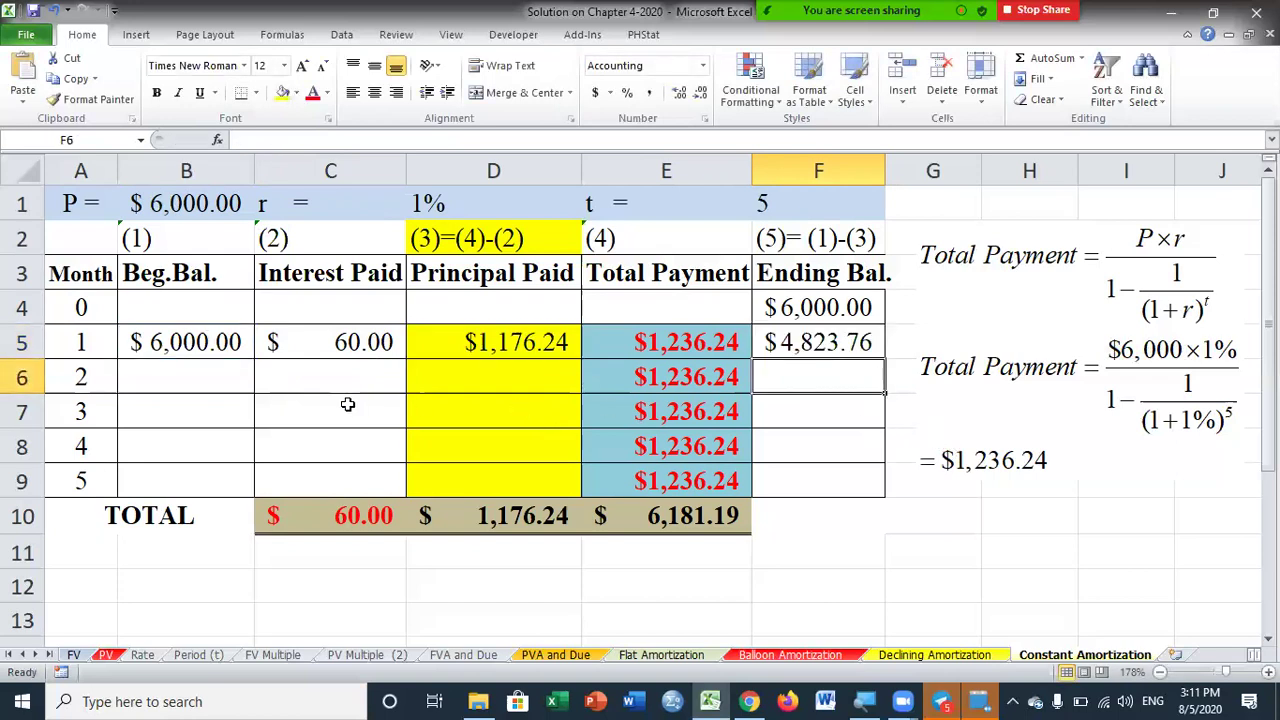
- Set the month 2 beginning balance in B6 equal to the month 1 ending balance with =F5
{"action": "left_click", "coordinate": [196, 371]}
{"action": "type", "text": "="}
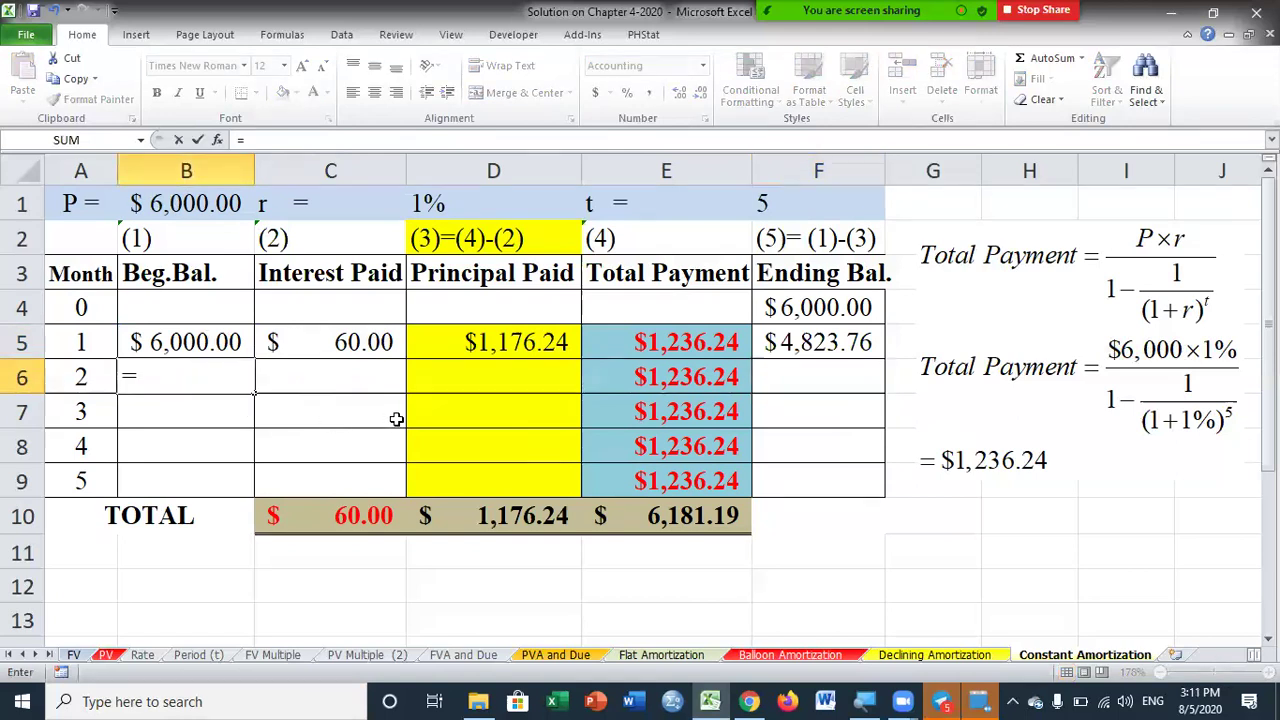
{"action": "left_click", "coordinate": [806, 342]}
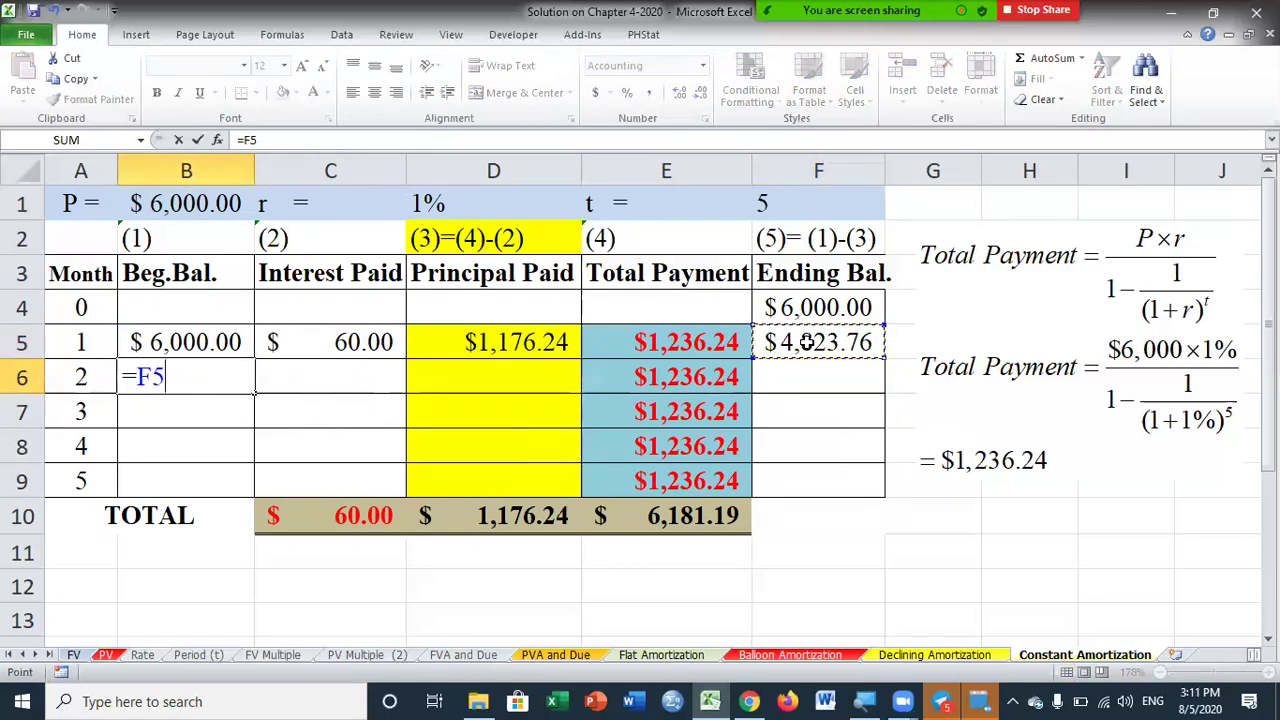
{"action": "key", "text": "Return"}
- Try to calculate the month 2 interest paid in C6 with the formula =B5*D1
{"action": "left_click", "coordinate": [358, 381]}
{"action": "type", "text": "="}
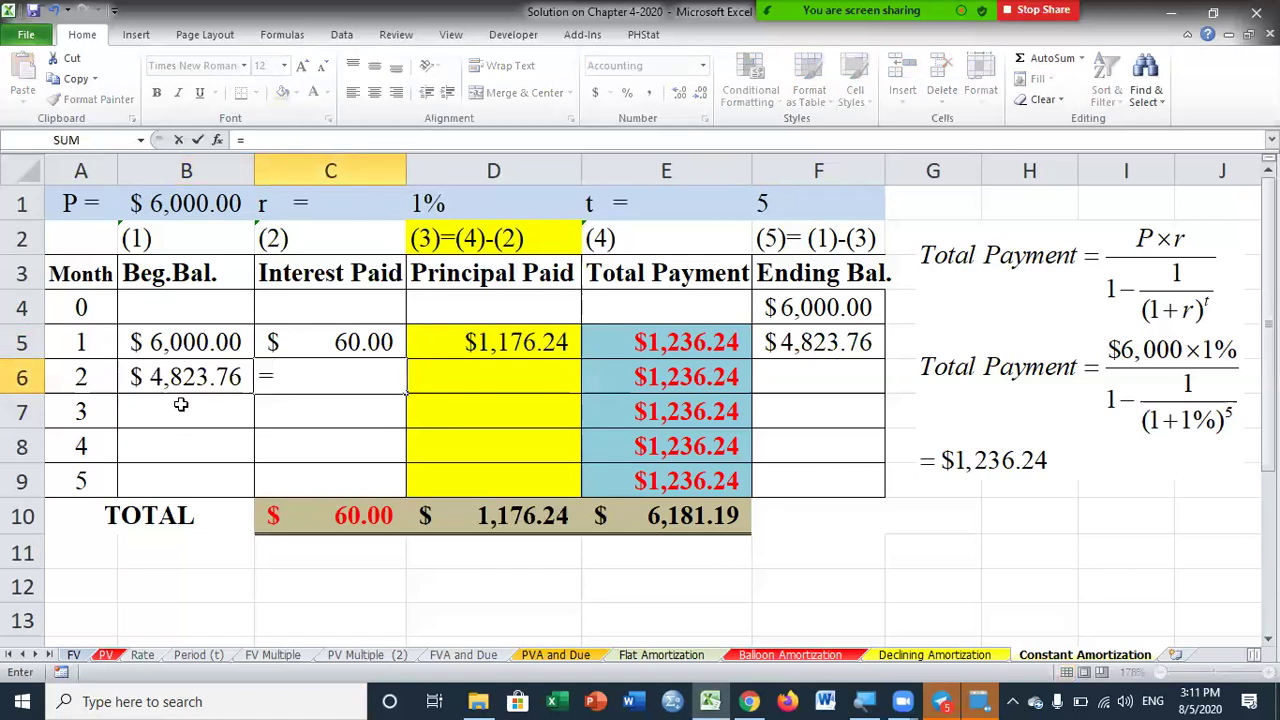
{"action": "left_click", "coordinate": [181, 354]}
{"action": "type", "text": "*"}
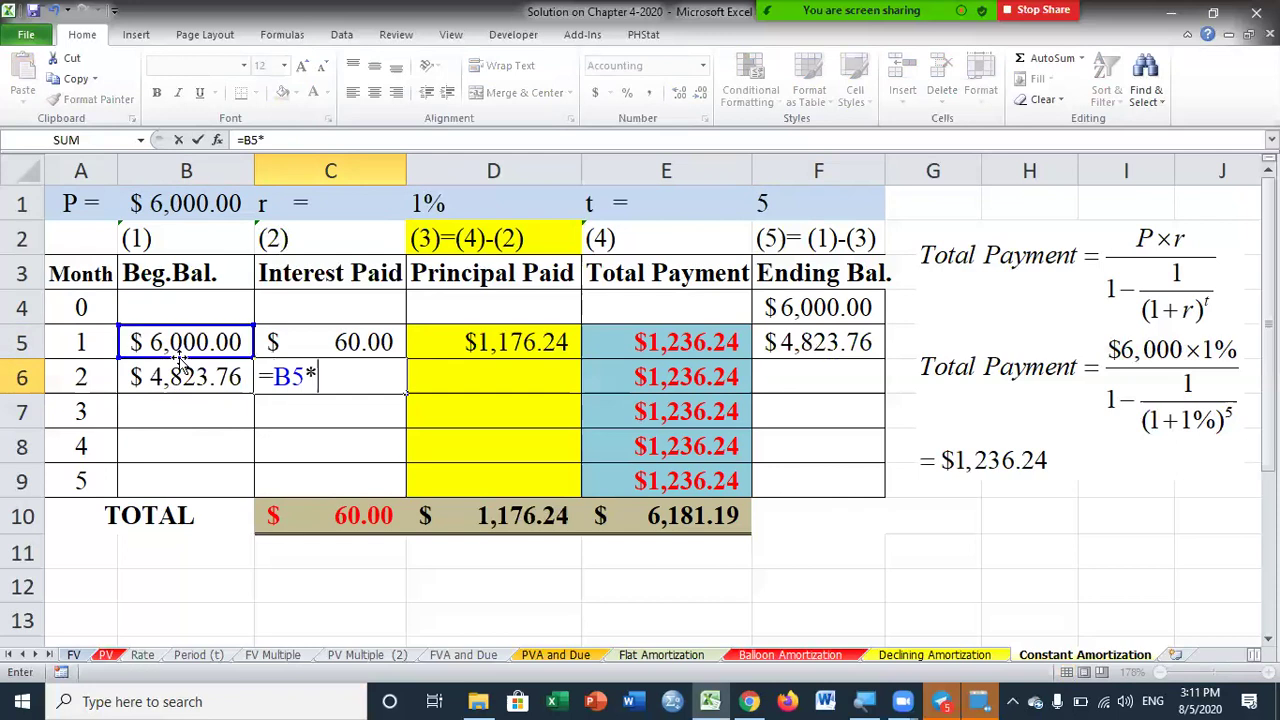
{"action": "left_click", "coordinate": [434, 200]}
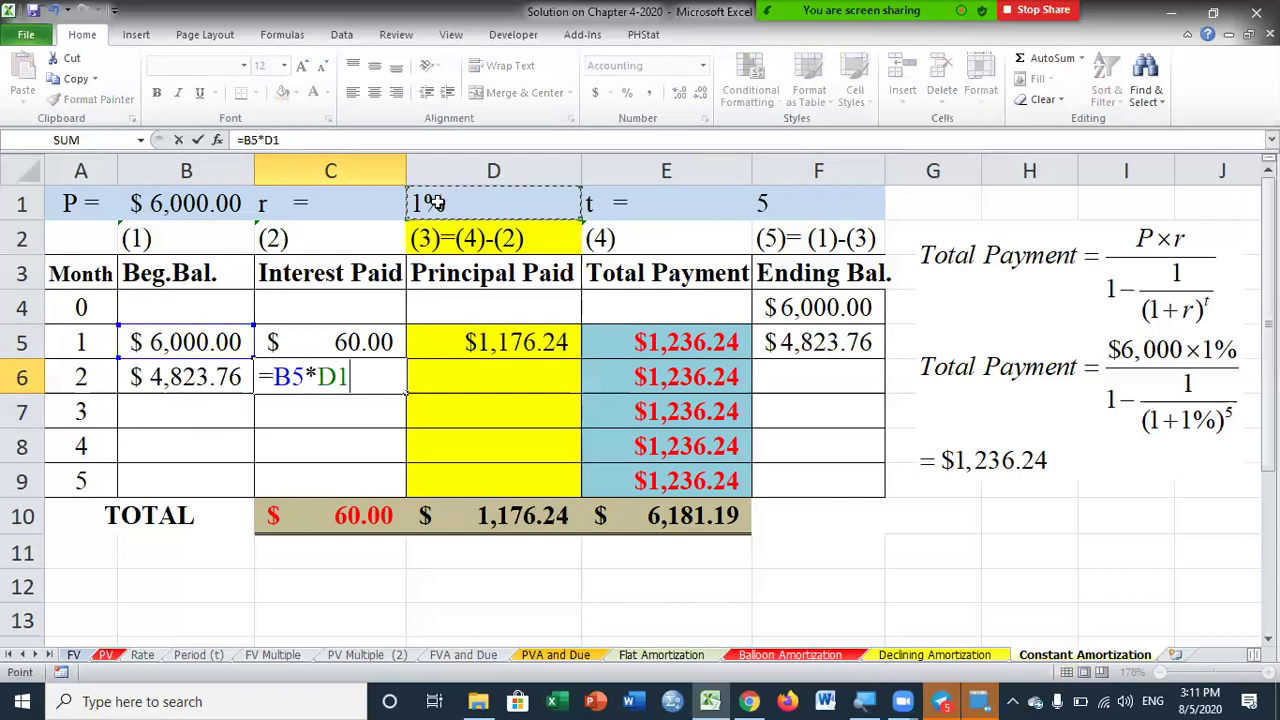
{"action": "key", "text": "Return"}
- Check the month 2 interest formula in C6 against the month 1 interest, the beginning balance and the displayed decimal places
{"action": "left_click", "coordinate": [357, 380]}
{"action": "left_click_drag", "start_coordinate": [357, 345], "coordinate": [351, 474]}
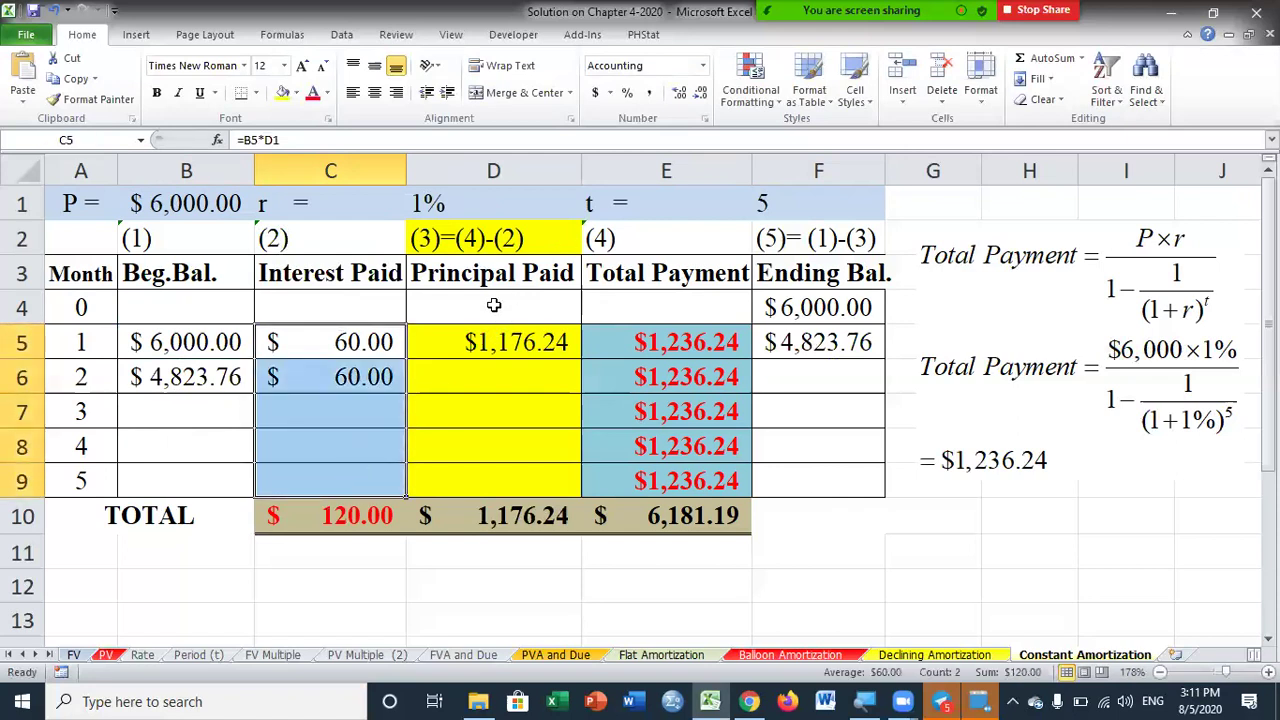
{"action": "left_click", "coordinate": [352, 377]}
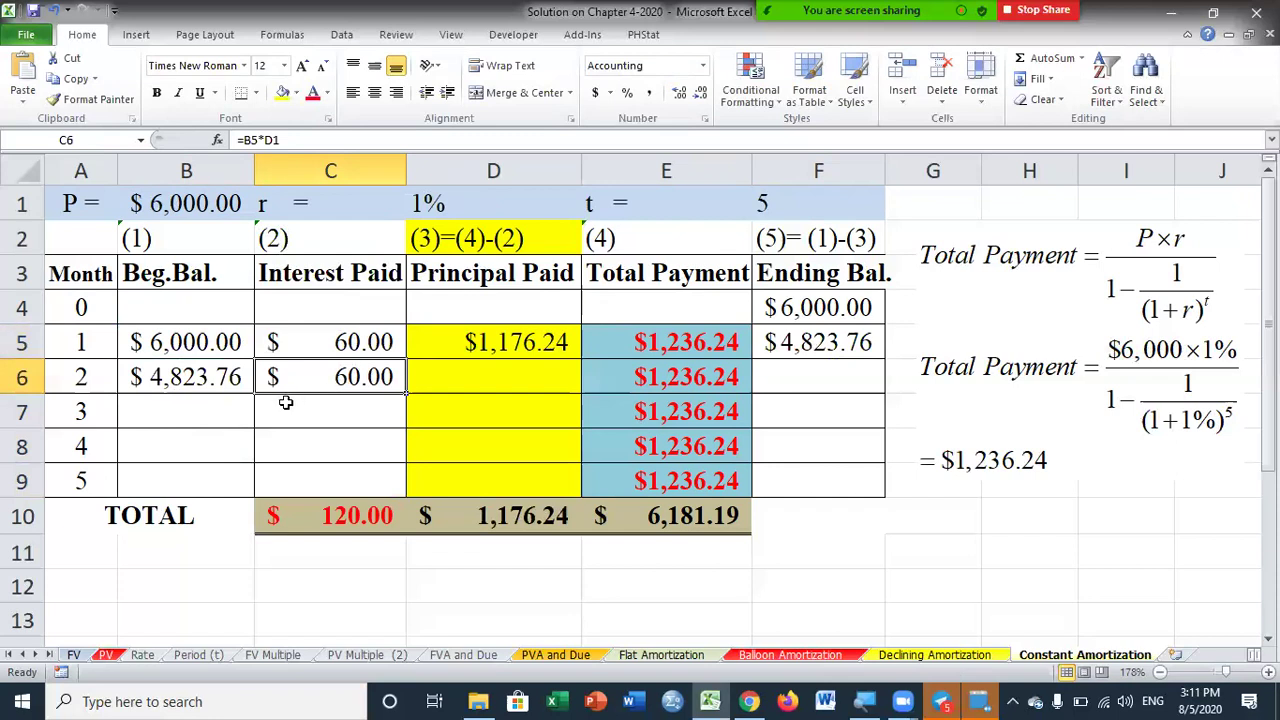
{"action": "left_click", "coordinate": [201, 380]}
{"action": "left_click", "coordinate": [330, 377]}
{"action": "left_click", "coordinate": [677, 94]}
{"action": "left_click", "coordinate": [699, 95]}
{"action": "left_click", "coordinate": [517, 378]}
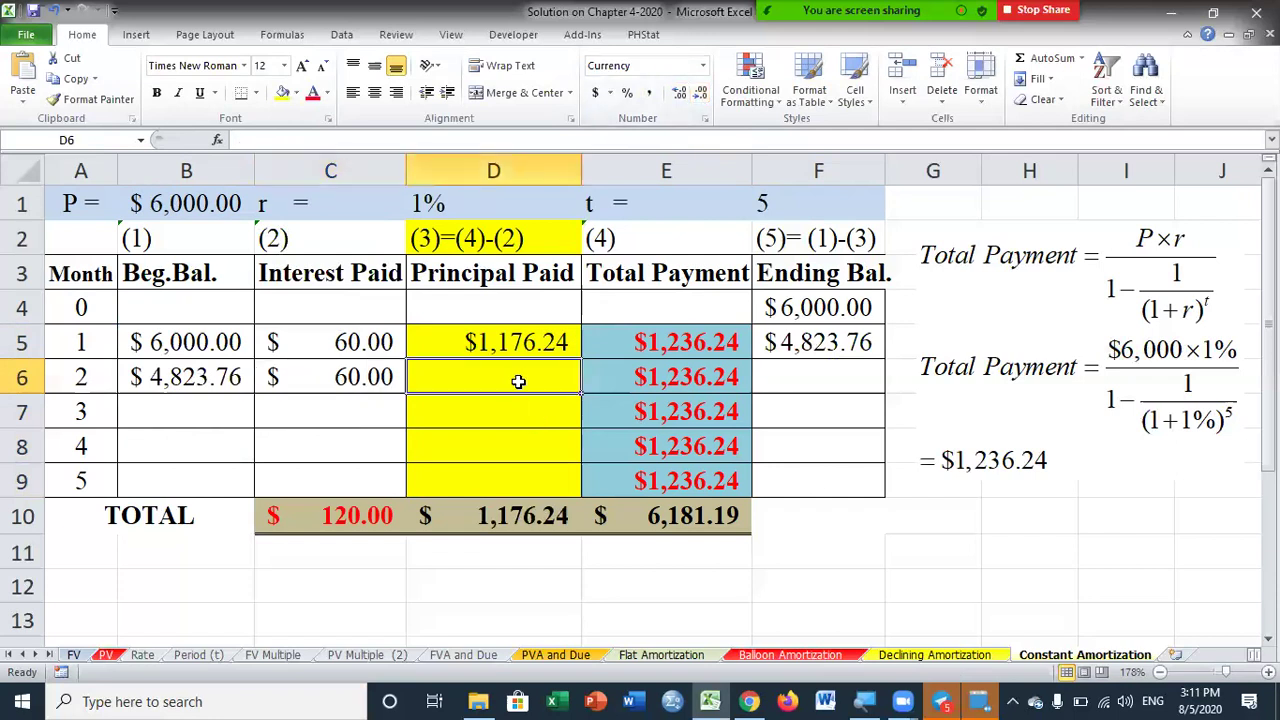
- Replace the month 2 interest paid formula in C6 with =B6*D1
{"action": "left_click", "coordinate": [376, 386]}
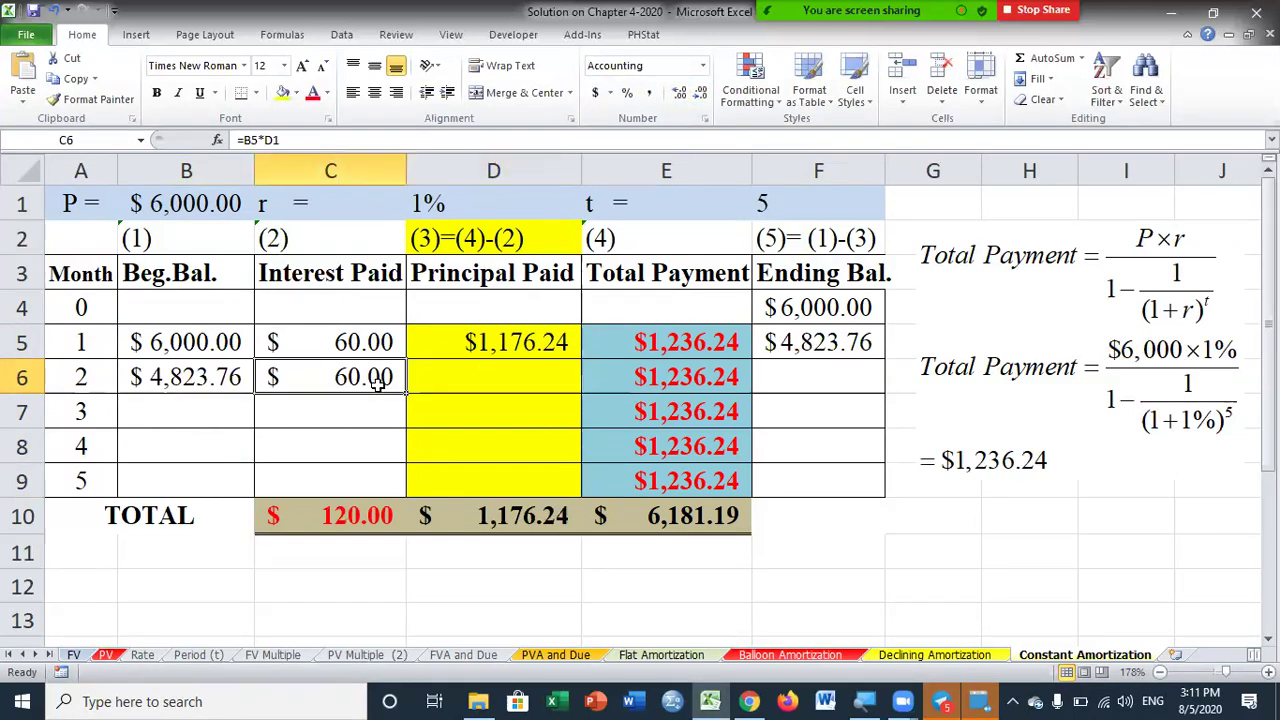
{"action": "type", "text": "-"}
{"action": "key", "text": "BackSpace"}
{"action": "type", "text": "="}
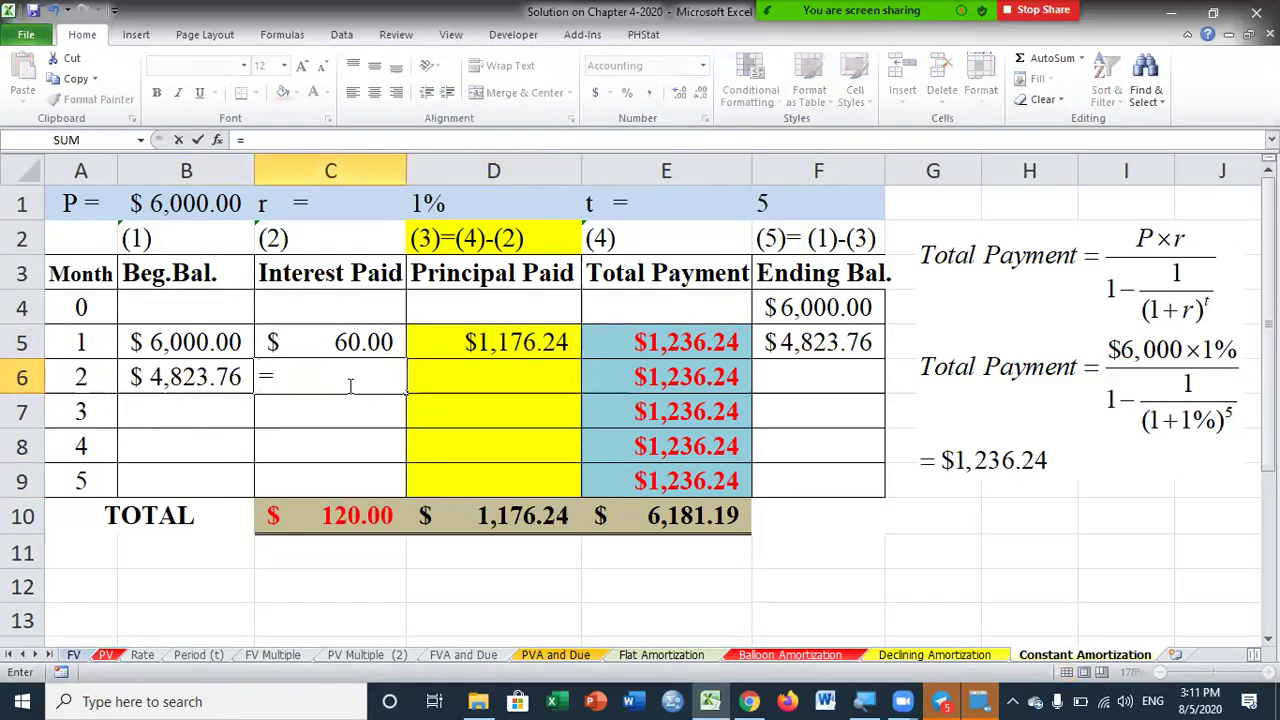
{"action": "left_click", "coordinate": [196, 388]}
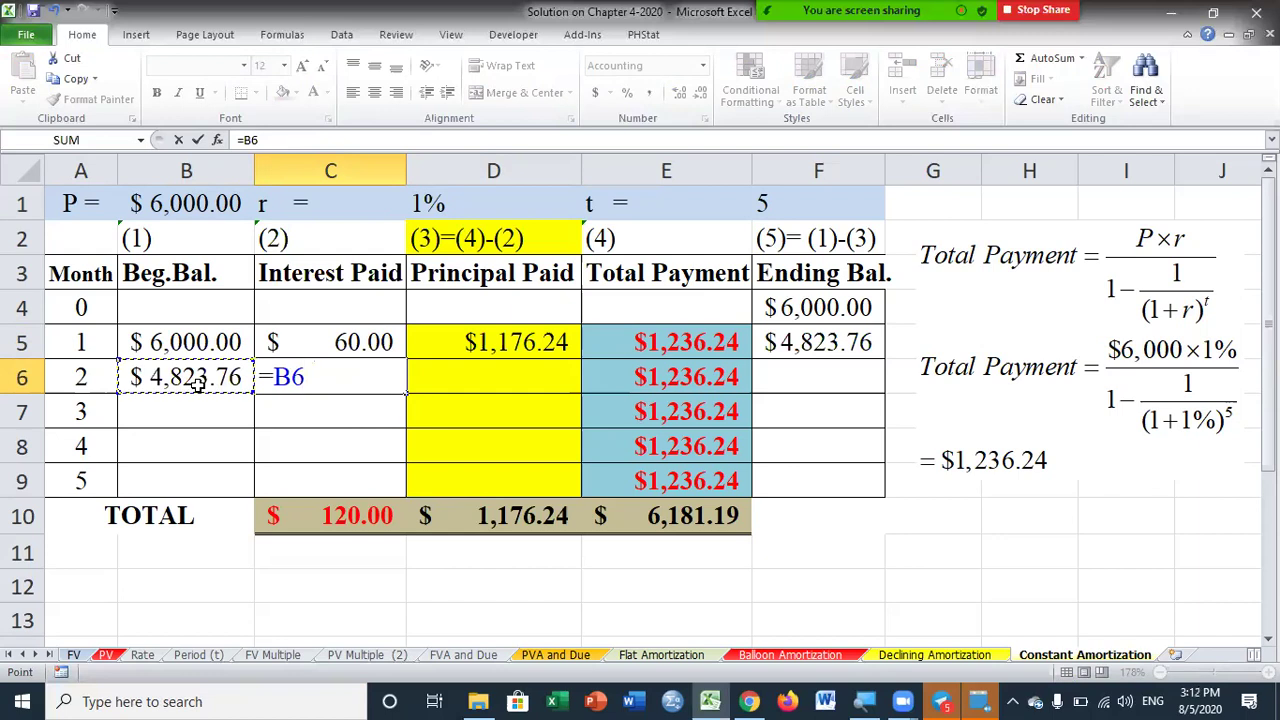
{"action": "type", "text": "*"}
{"action": "left_click", "coordinate": [493, 192]}
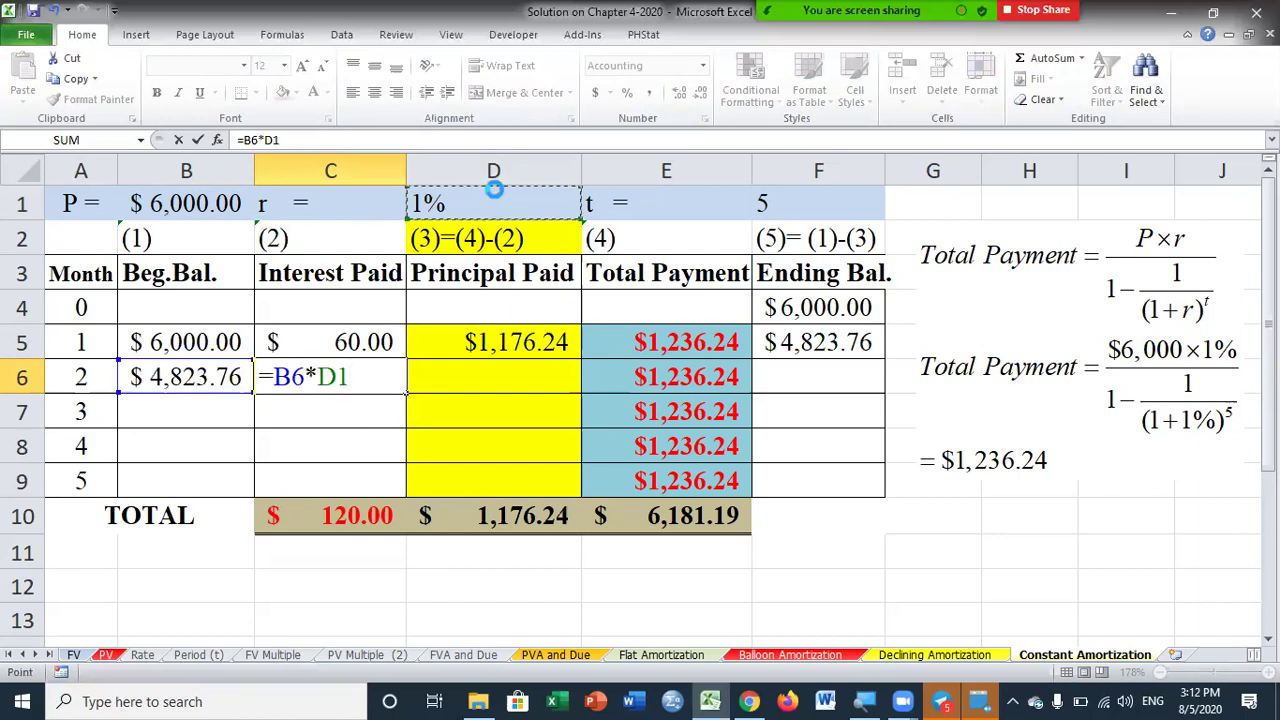
{"action": "key", "text": "Return"}
{"action": "left_click", "coordinate": [357, 370]}
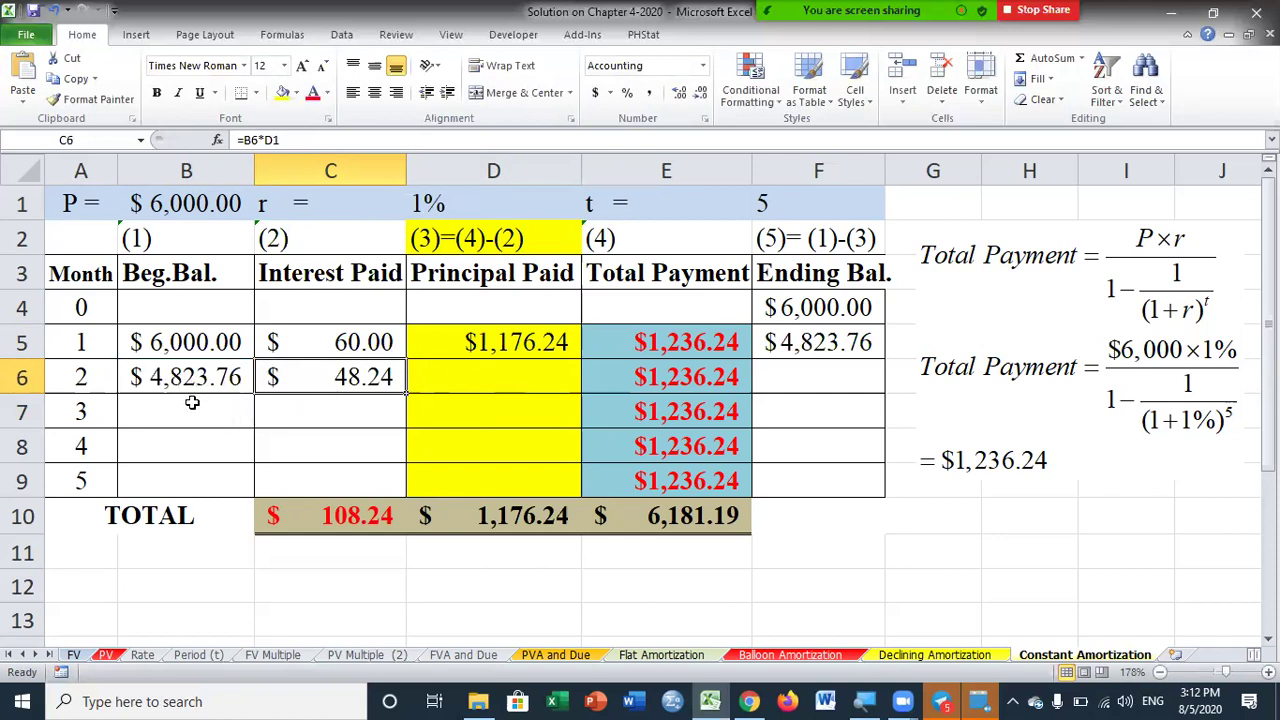
- Calculate the month 2 principal paid in D6 with the formula =E6-C6
{"action": "left_click", "coordinate": [492, 387]}
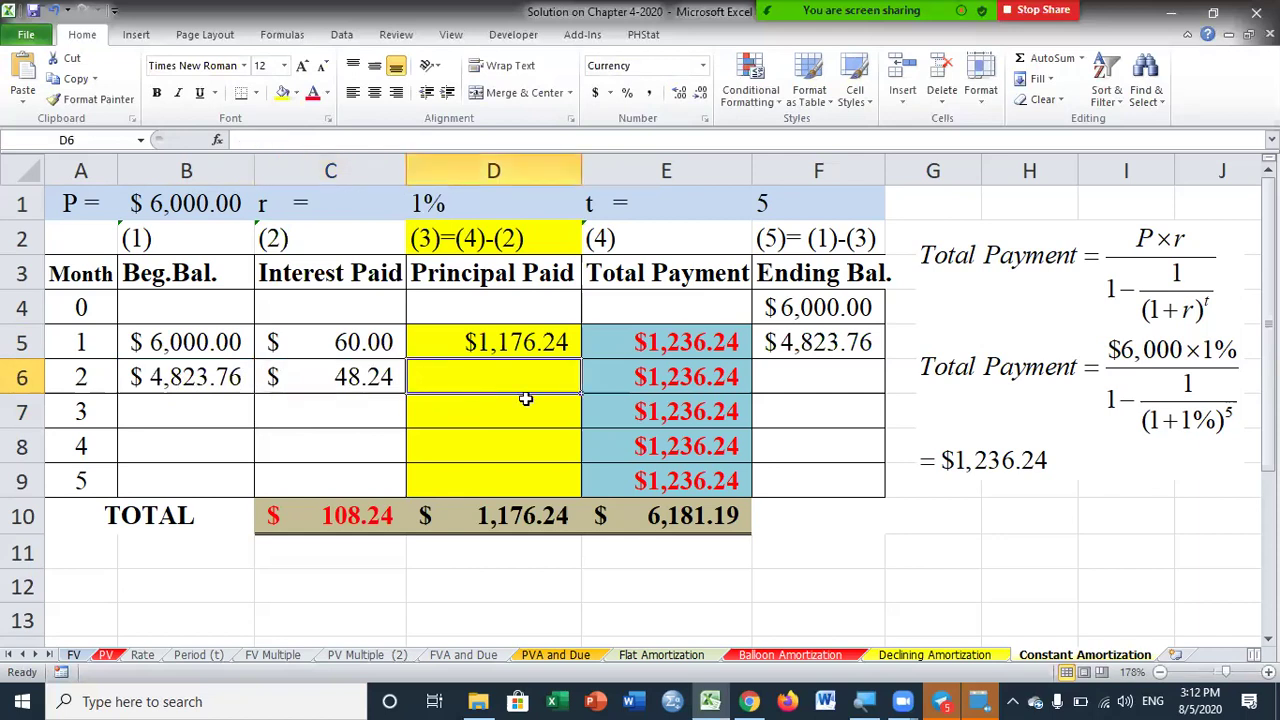
{"action": "left_click", "coordinate": [717, 376]}
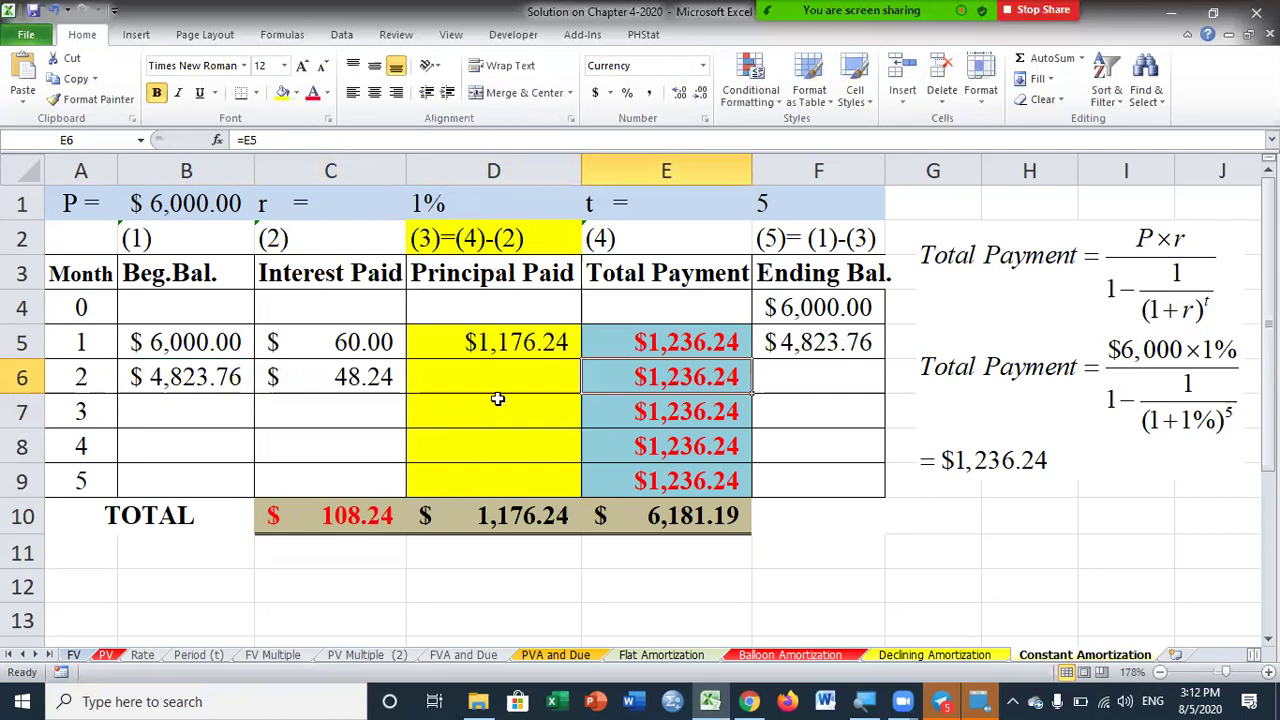
{"action": "left_click", "coordinate": [538, 387]}
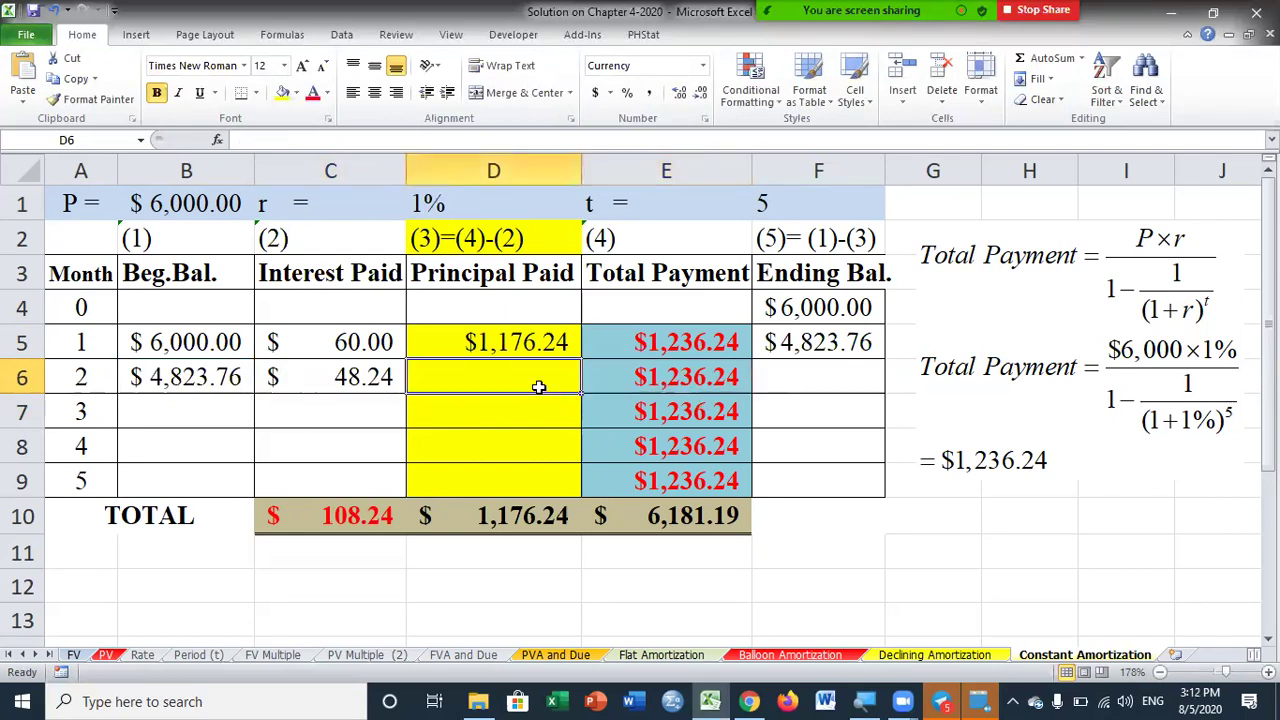
{"action": "type", "text": "="}
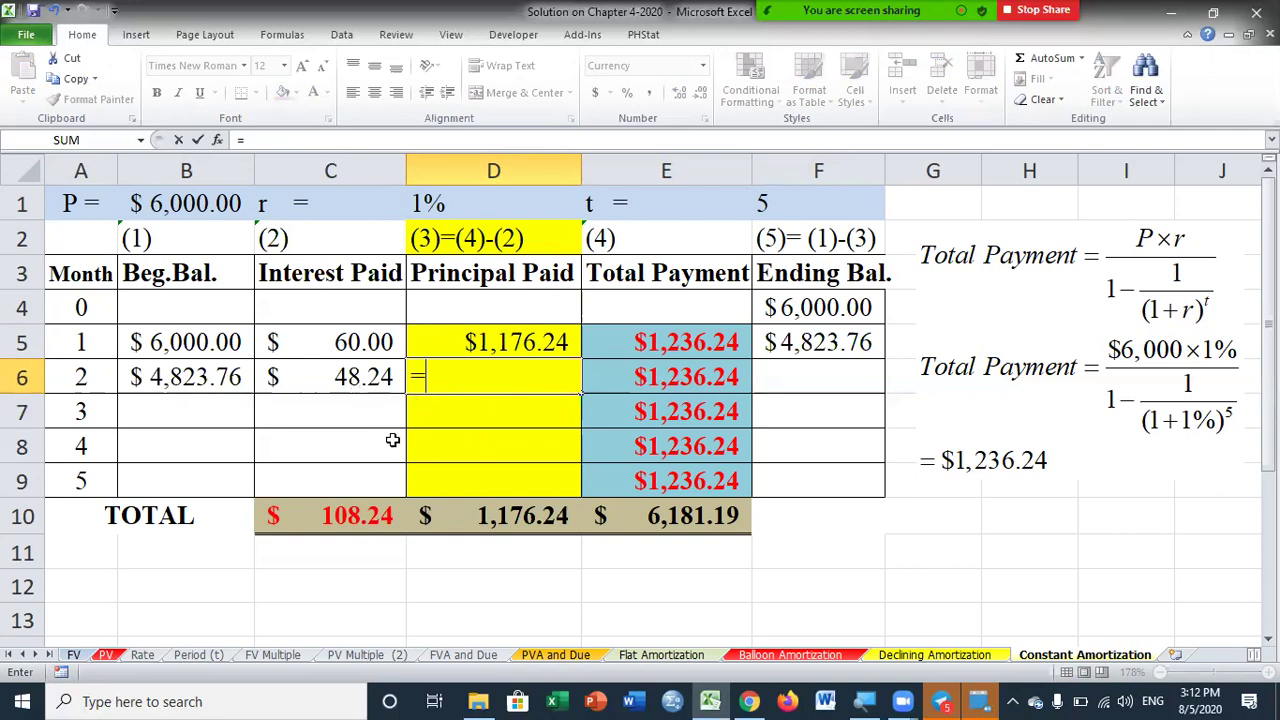
{"action": "left_click", "coordinate": [632, 376]}
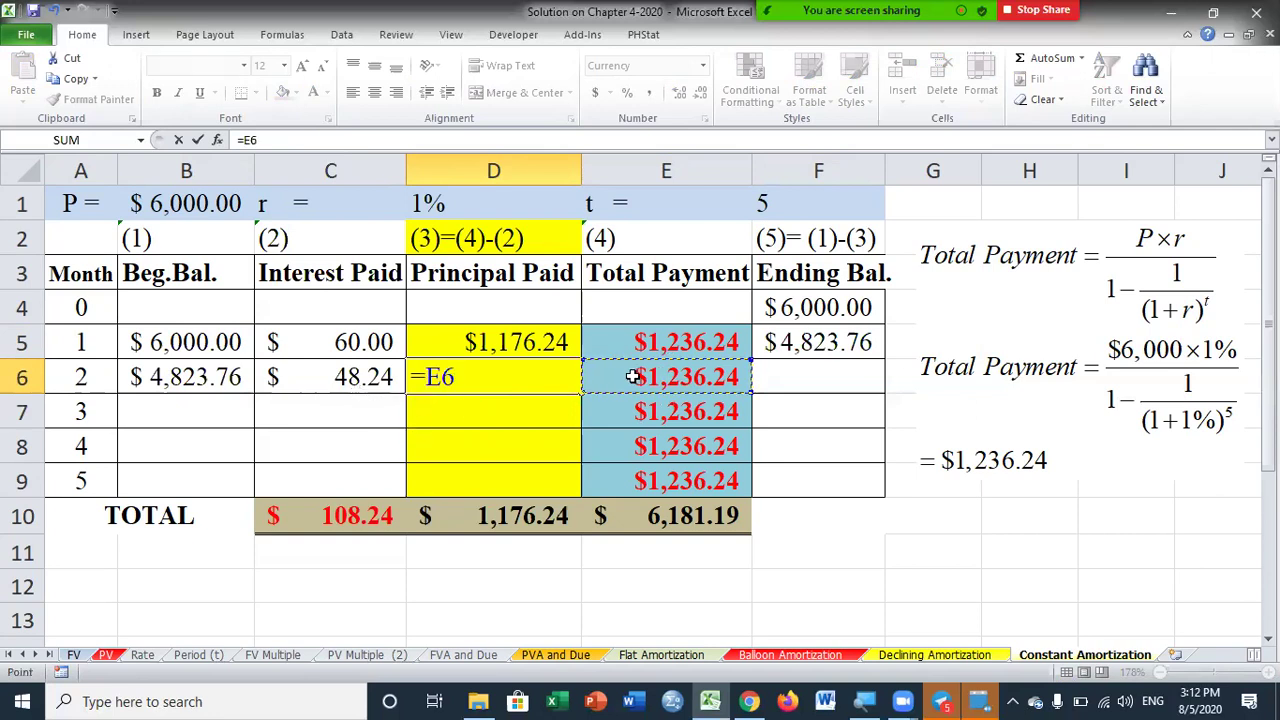
{"action": "type", "text": "-"}
{"action": "left_click", "coordinate": [354, 376]}
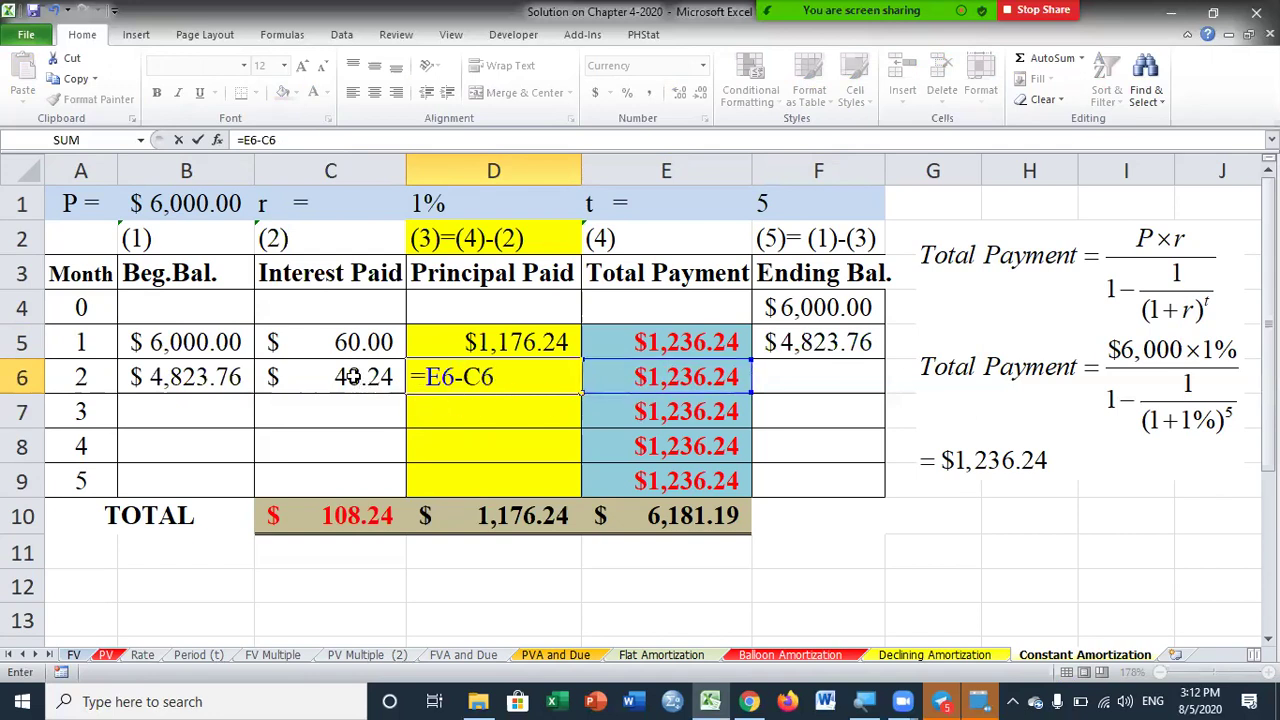
{"action": "key", "text": "Return"}
- Calculate the month 2 ending balance in F6 with the formula =B6-D6
{"action": "left_click", "coordinate": [828, 379]}
{"action": "type", "text": "="}
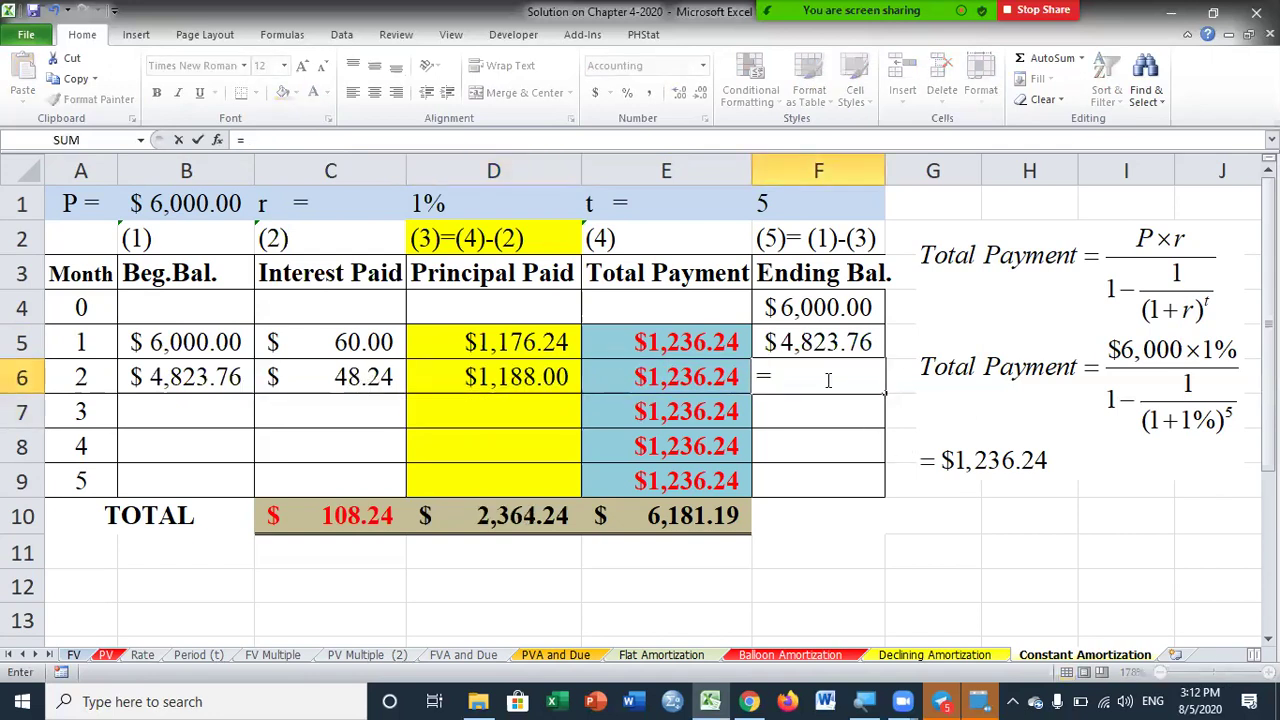
{"action": "left_click", "coordinate": [210, 378]}
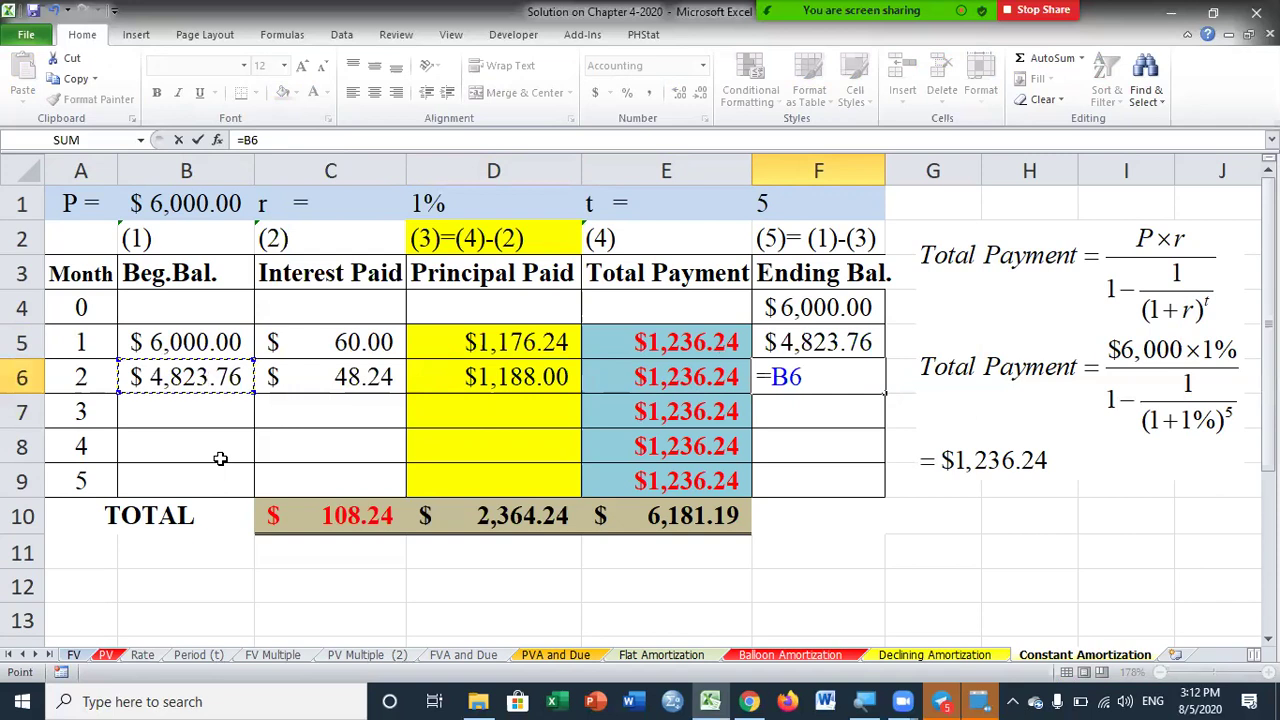
{"action": "type", "text": "-"}
{"action": "left_click", "coordinate": [515, 375]}
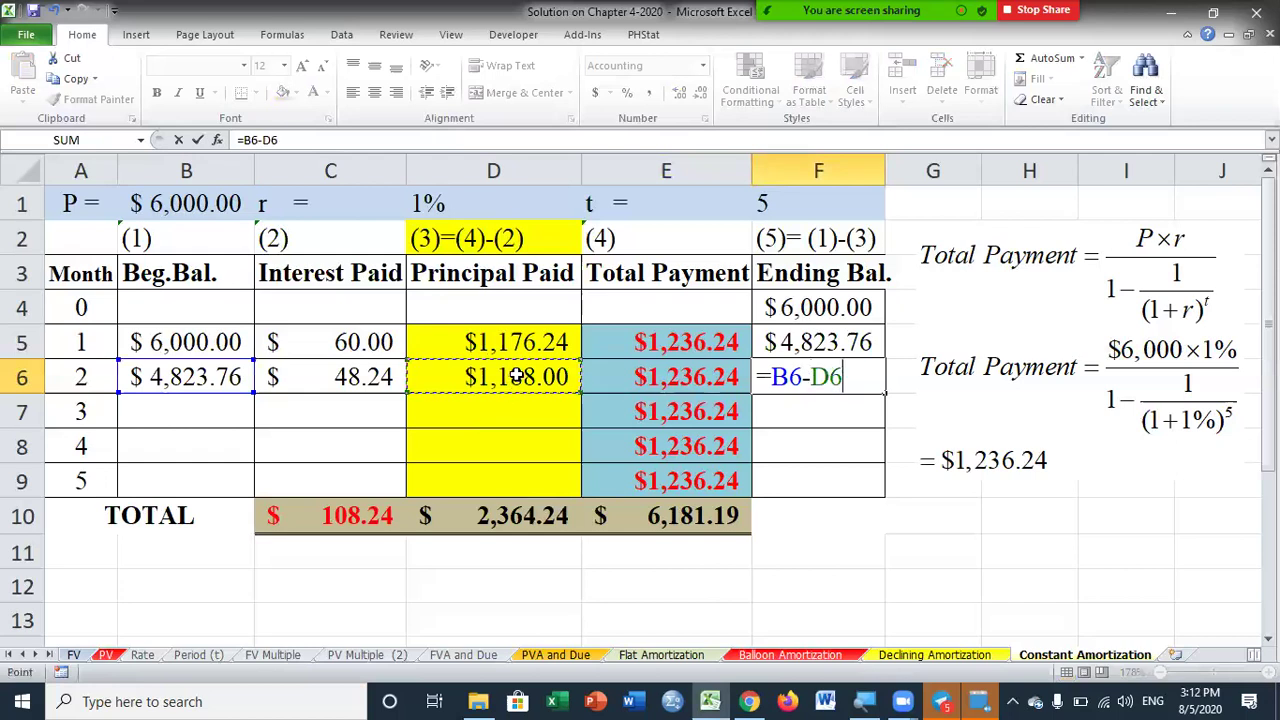
{"action": "key", "text": "Return"}
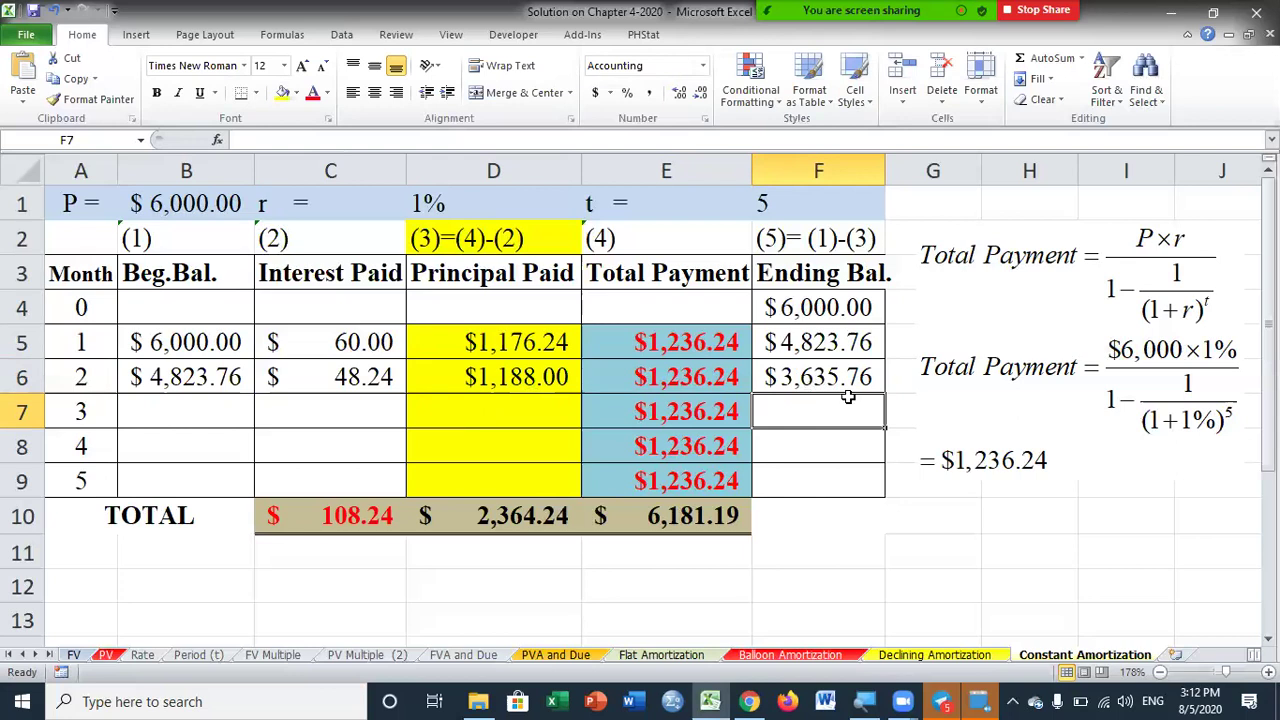
- Set the month 3 beginning balance in B7 equal to the month 2 ending balance with =F6
{"action": "left_click", "coordinate": [196, 413]}
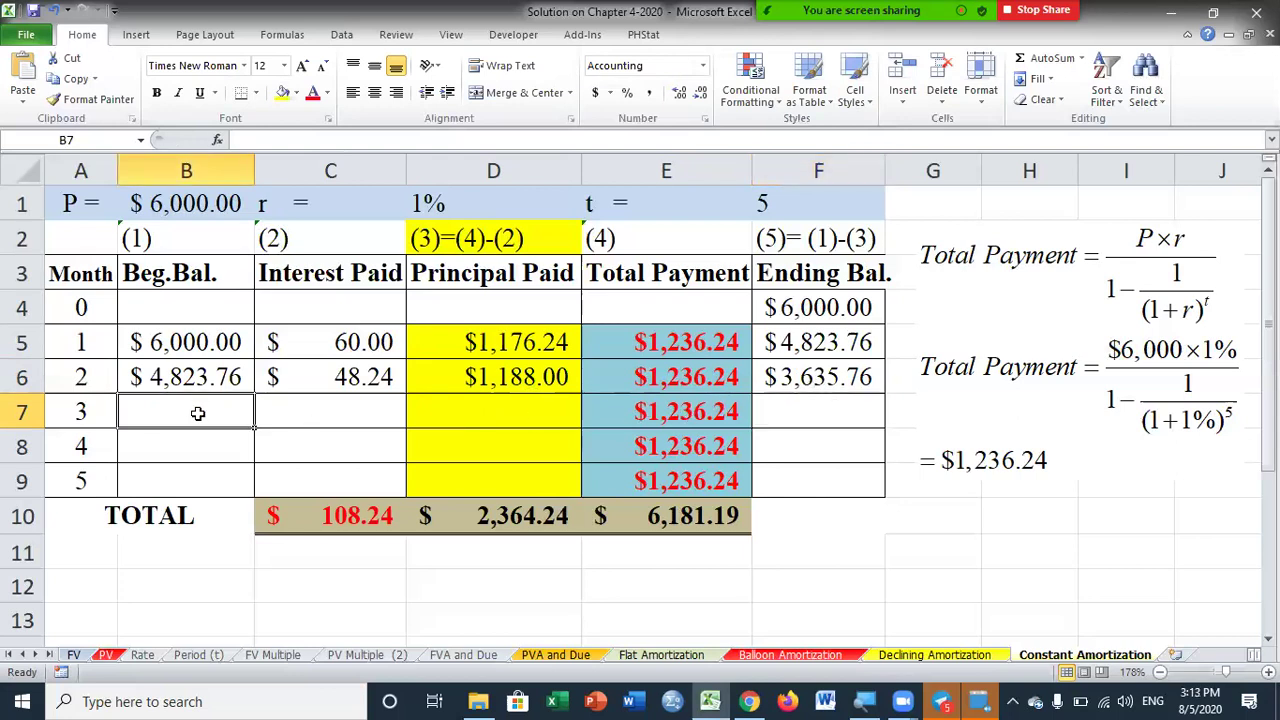
{"action": "type", "text": "="}
{"action": "left_click", "coordinate": [800, 380]}
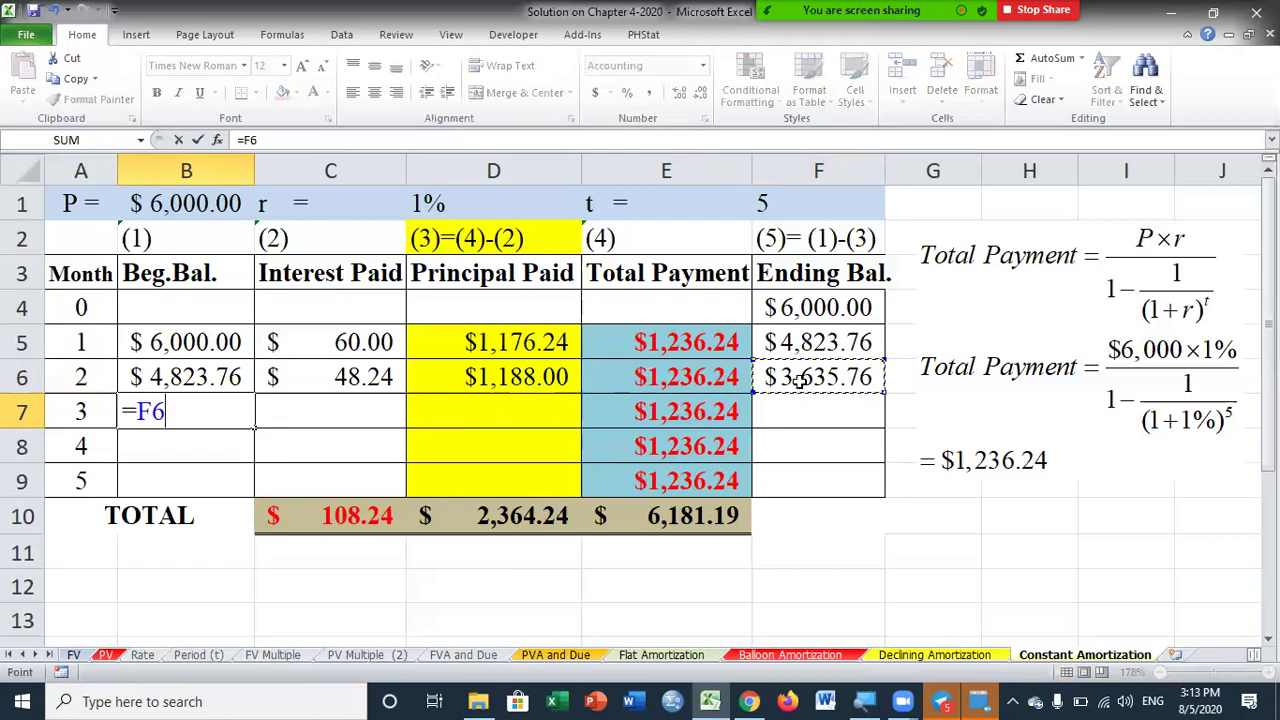
{"action": "key", "text": "Return"}
- Calculate the month 3 interest paid in C7 with the formula =B7*D1
{"action": "left_click", "coordinate": [381, 408]}
{"action": "type", "text": "="}
{"action": "left_click", "coordinate": [183, 411]}
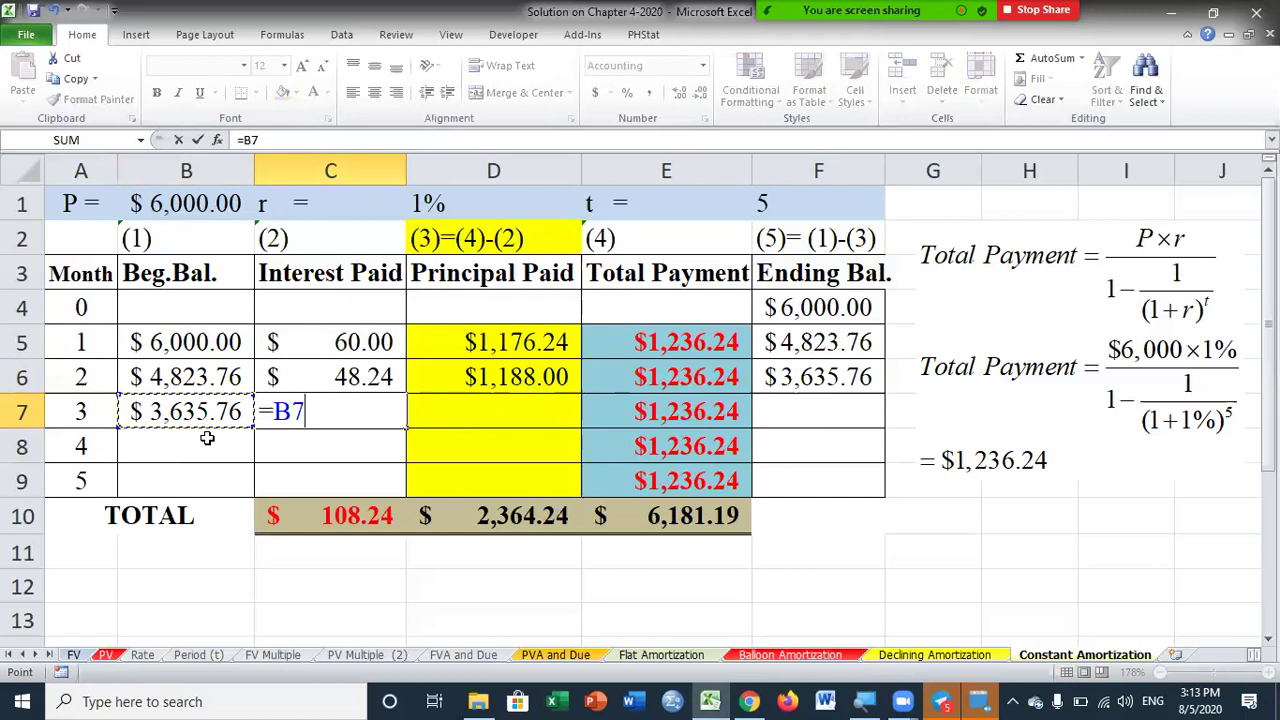
{"action": "type", "text": "*"}
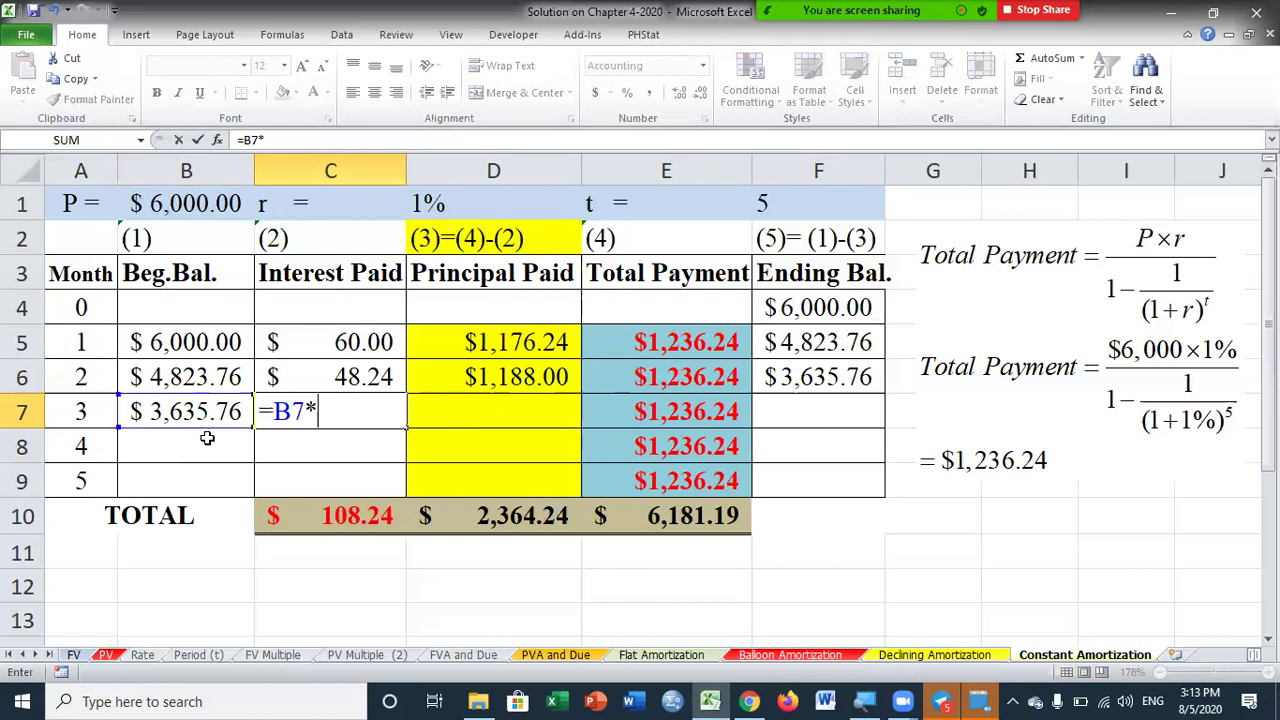
{"action": "left_click", "coordinate": [456, 203]}
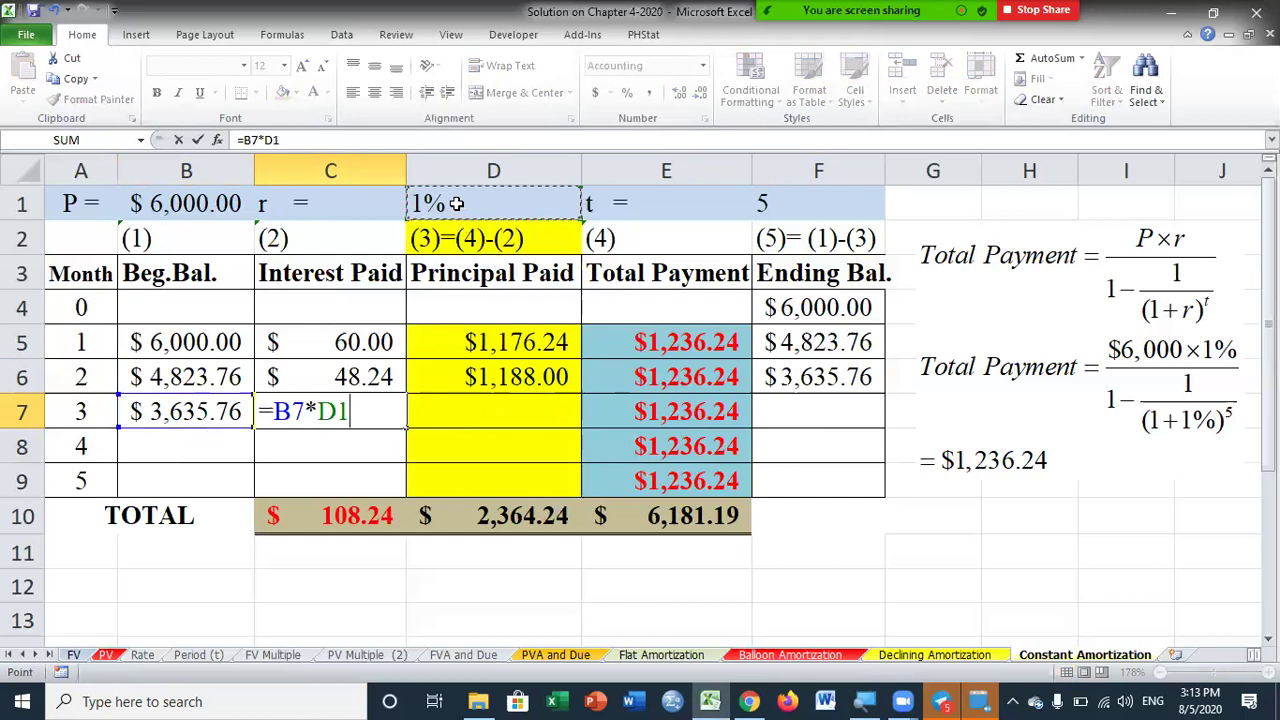
{"action": "key", "text": "Return"}
{"action": "left_click", "coordinate": [333, 411]}
- Calculate the month 3 principal paid in D7 with the formula =E7-C7
{"action": "left_click", "coordinate": [505, 412]}
{"action": "type", "text": "="}
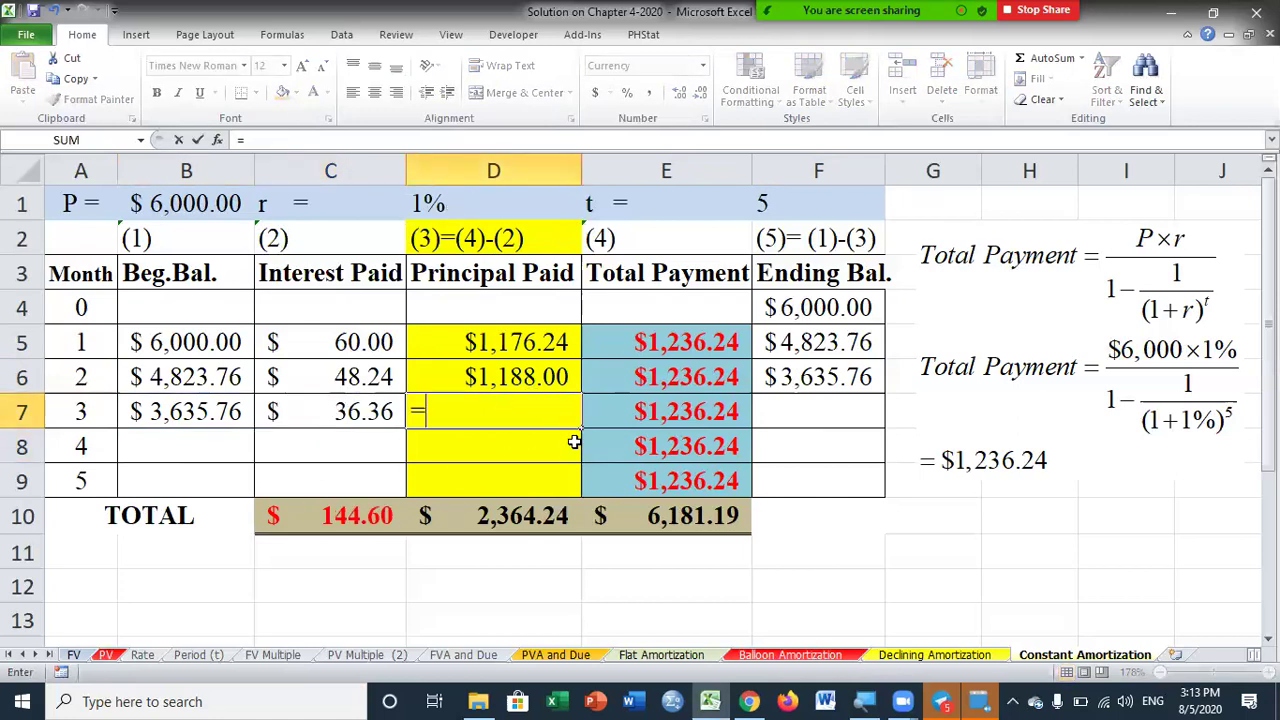
{"action": "left_click", "coordinate": [666, 418]}
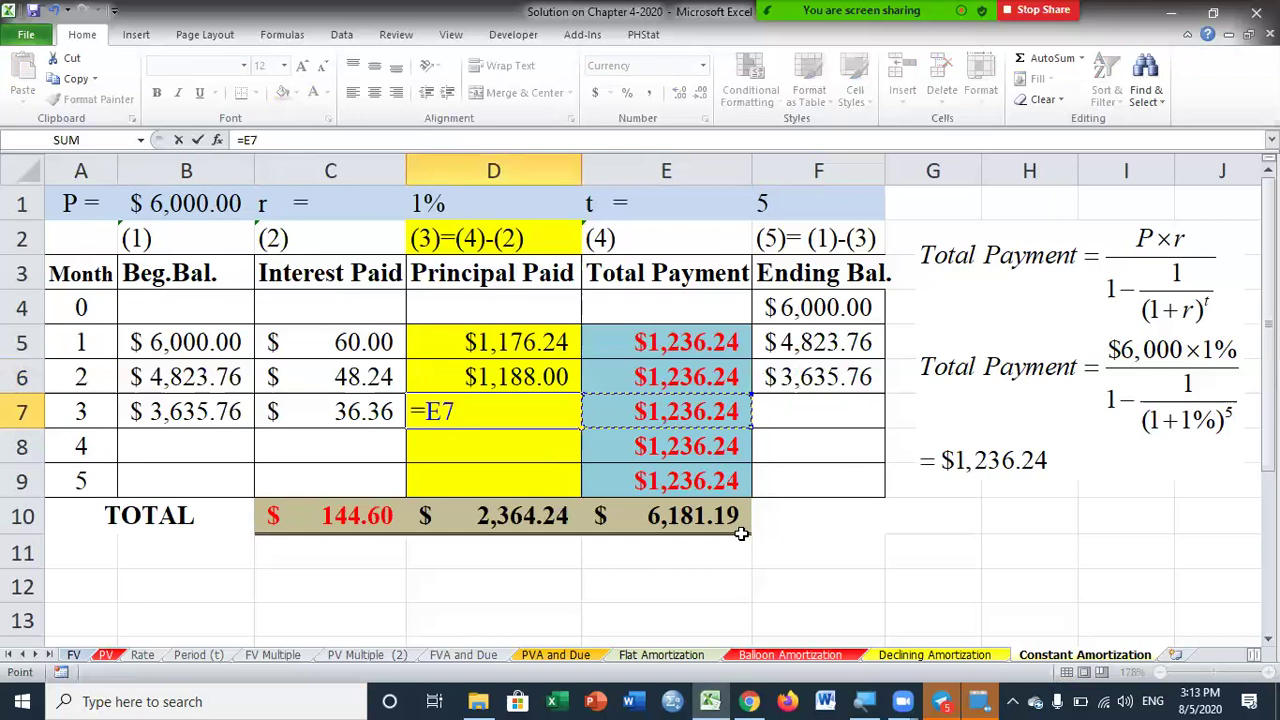
{"action": "type", "text": "-"}
{"action": "left_click", "coordinate": [368, 413]}
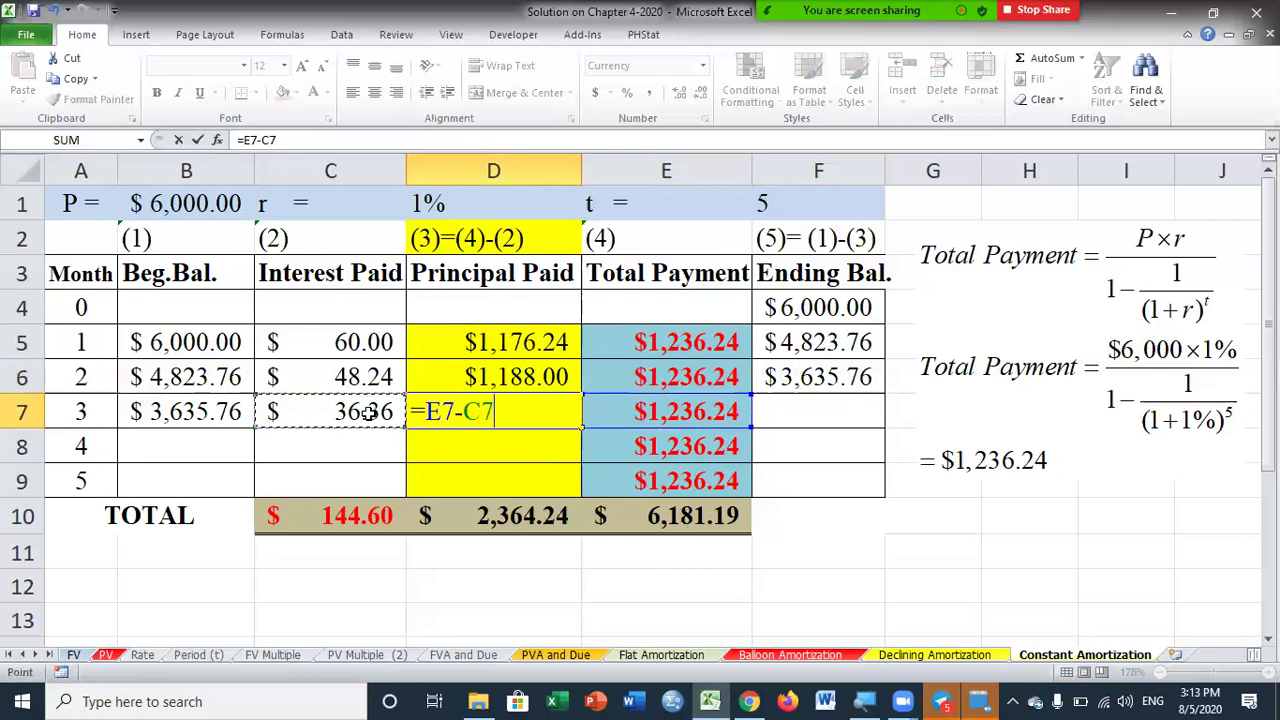
{"action": "key", "text": "Return"}
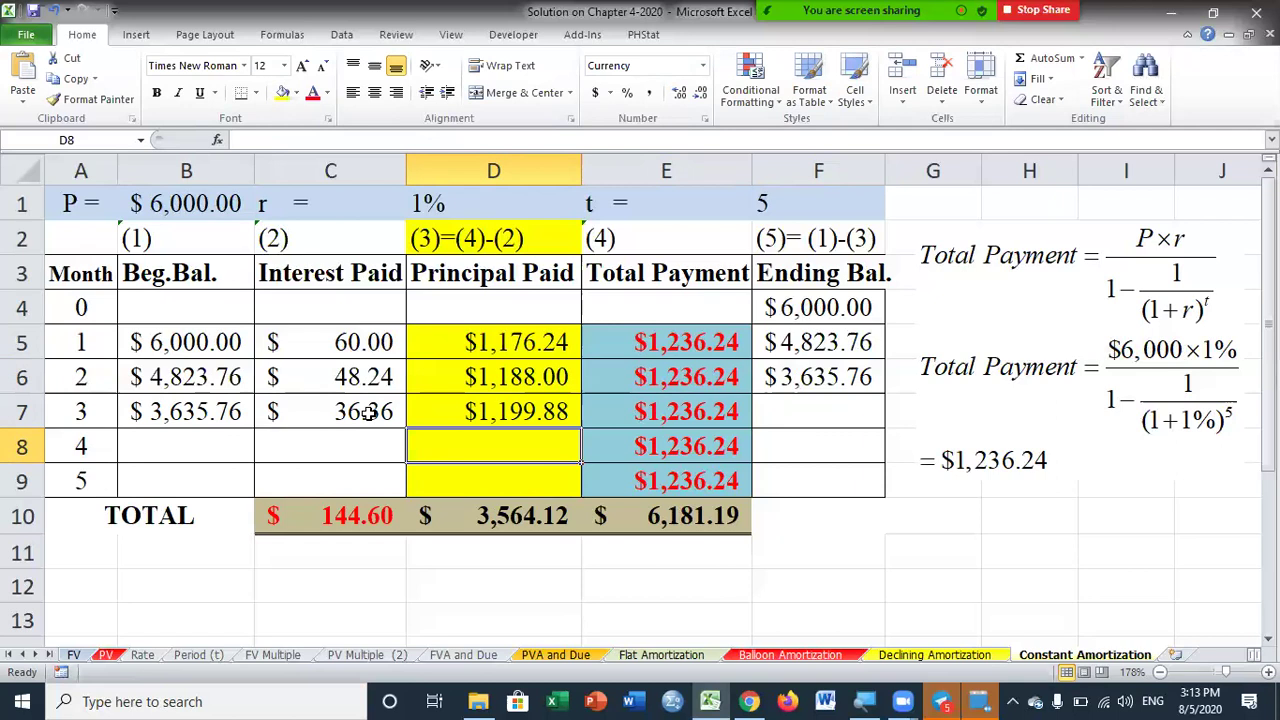
- Calculate the month 3 ending balance in F7 with the formula =B7-D7
{"action": "left_click", "coordinate": [809, 415]}
{"action": "type", "text": "="}
{"action": "left_click", "coordinate": [203, 420]}
{"action": "type", "text": "-"}
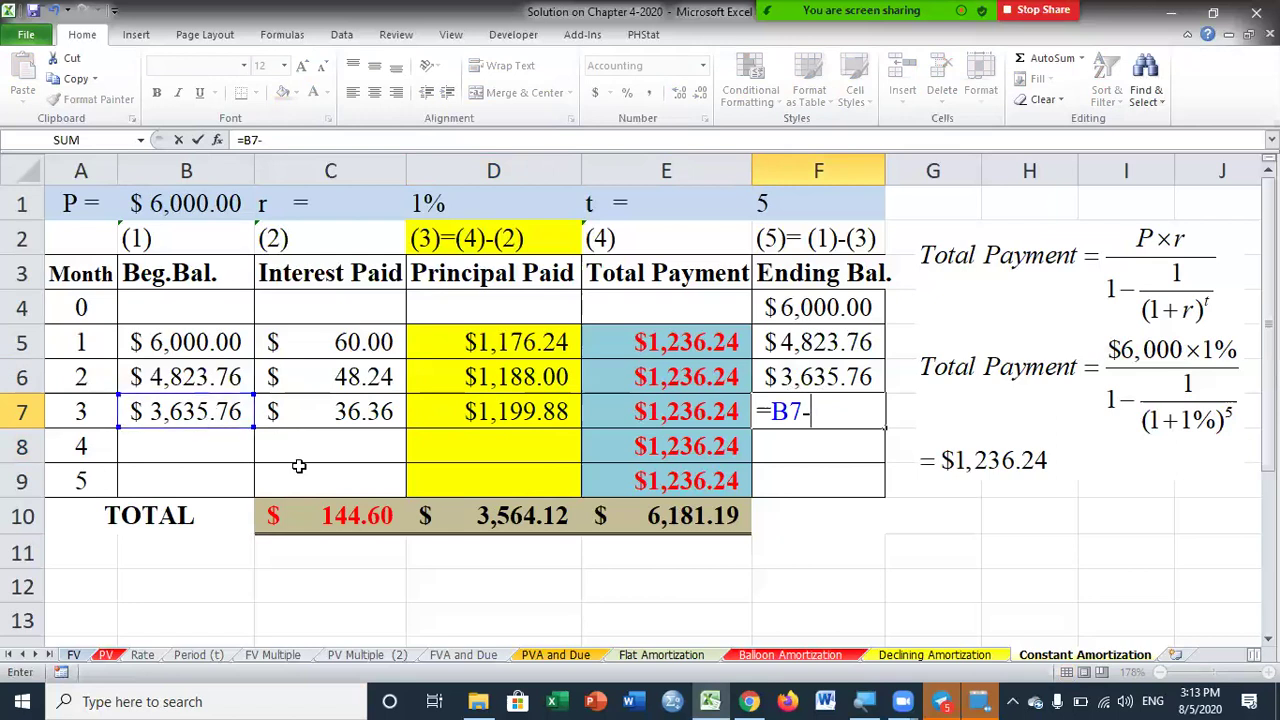
{"action": "left_click", "coordinate": [500, 420]}
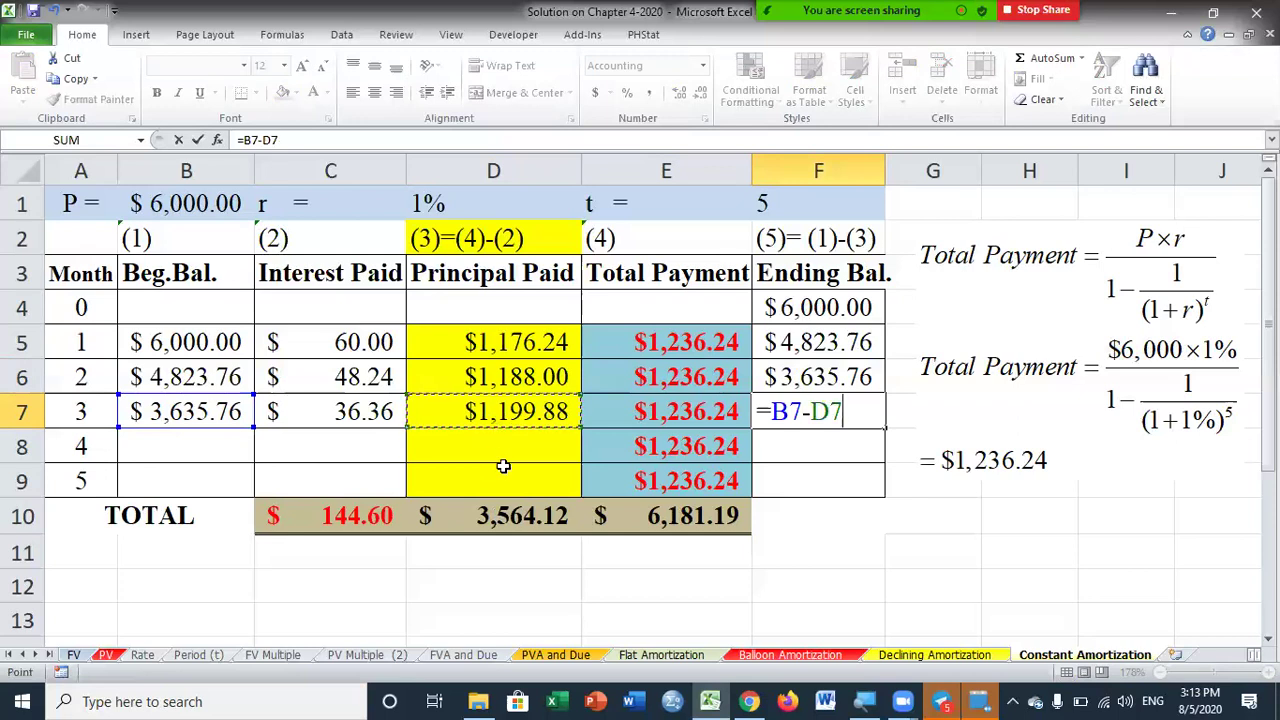
{"action": "key", "text": "Return"}
- Set the month 4 beginning balance in B8 equal to the month 3 ending balance with =F7
{"action": "left_click", "coordinate": [222, 470]}
{"action": "left_click", "coordinate": [218, 438]}
{"action": "type", "text": "="}
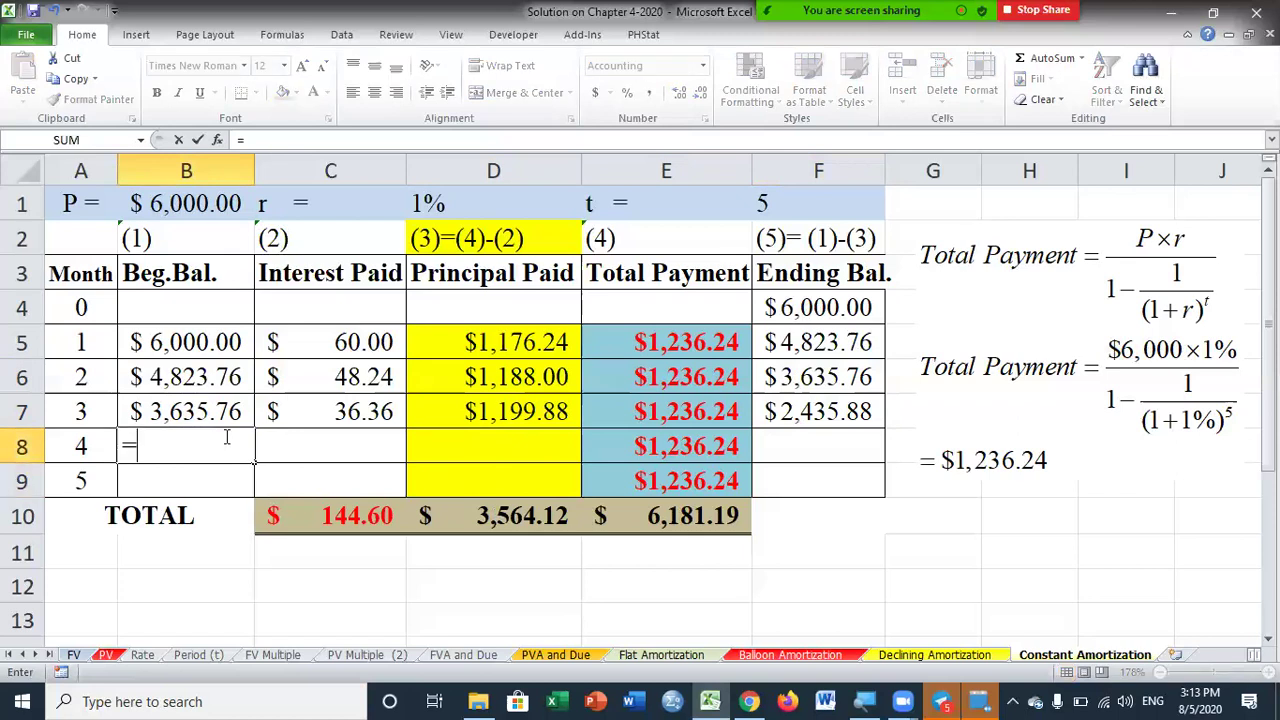
{"action": "left_click", "coordinate": [828, 416]}
{"action": "key", "text": "Return"}
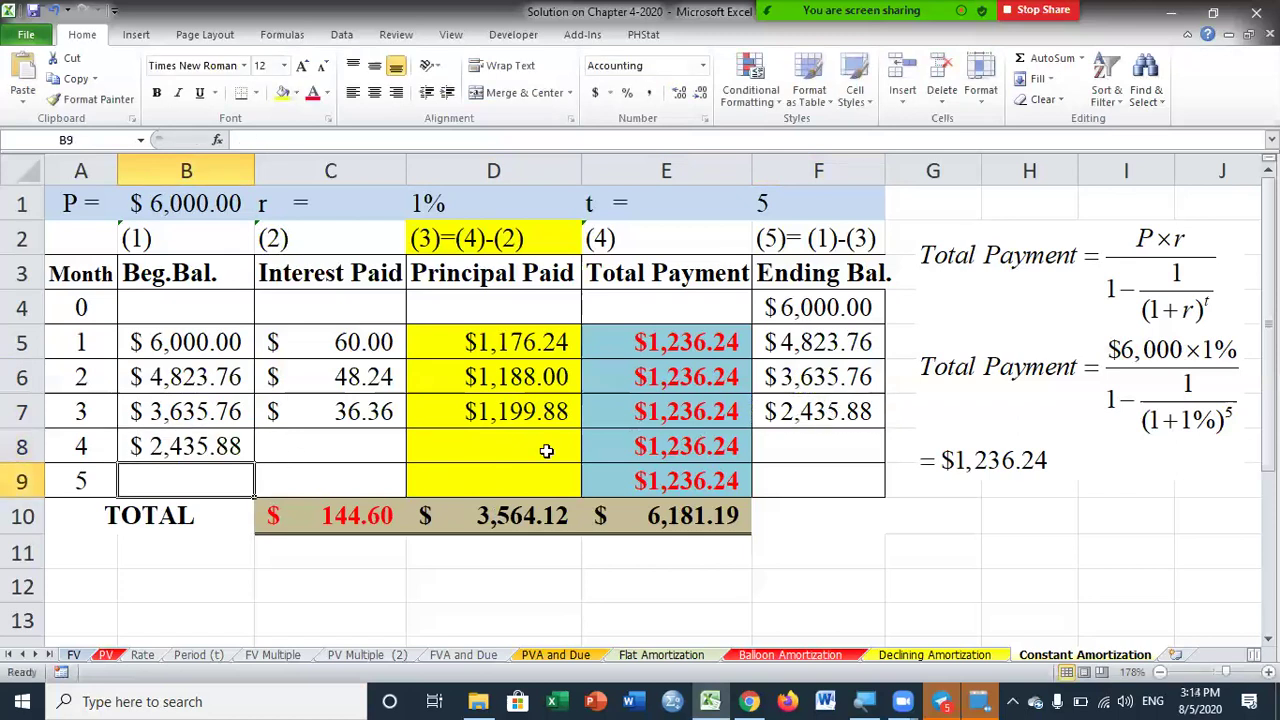
- Calculate the month 4 interest paid in C8 with the formula =B8*D1
{"action": "left_click", "coordinate": [379, 448]}
{"action": "type", "text": "="}
{"action": "left_click", "coordinate": [165, 448]}
{"action": "type", "text": "*"}
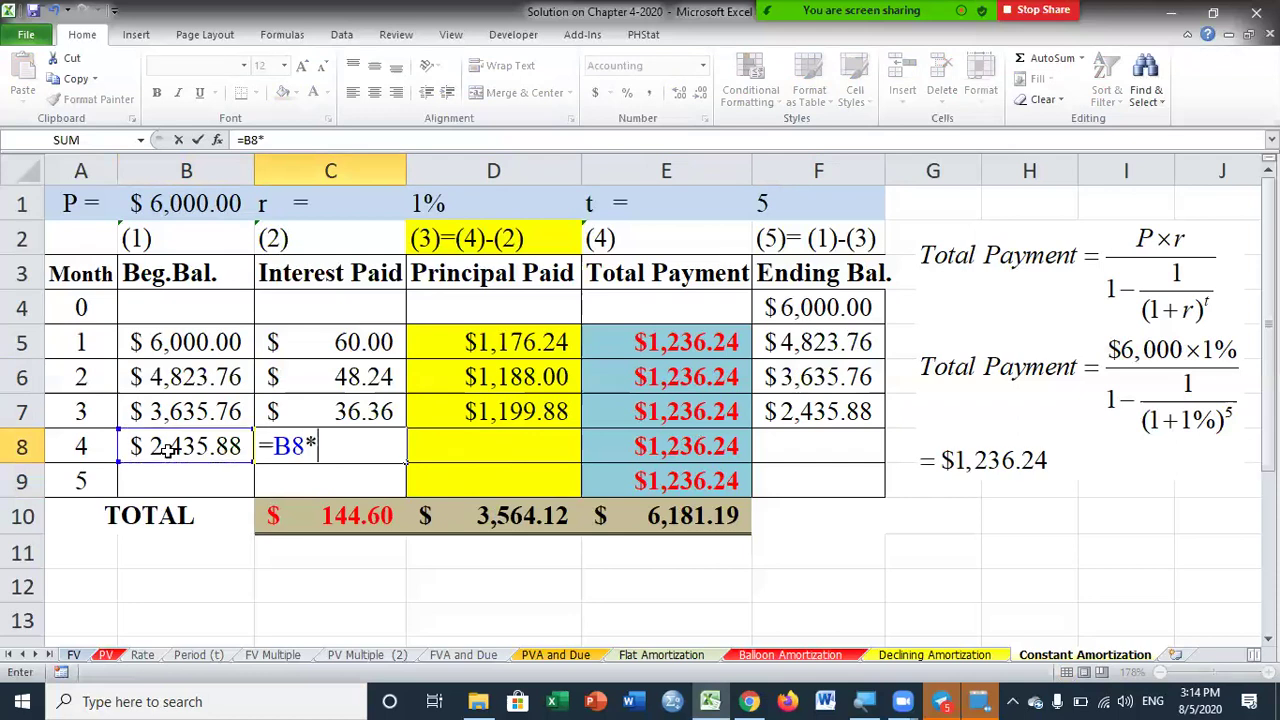
{"action": "left_click", "coordinate": [445, 199]}
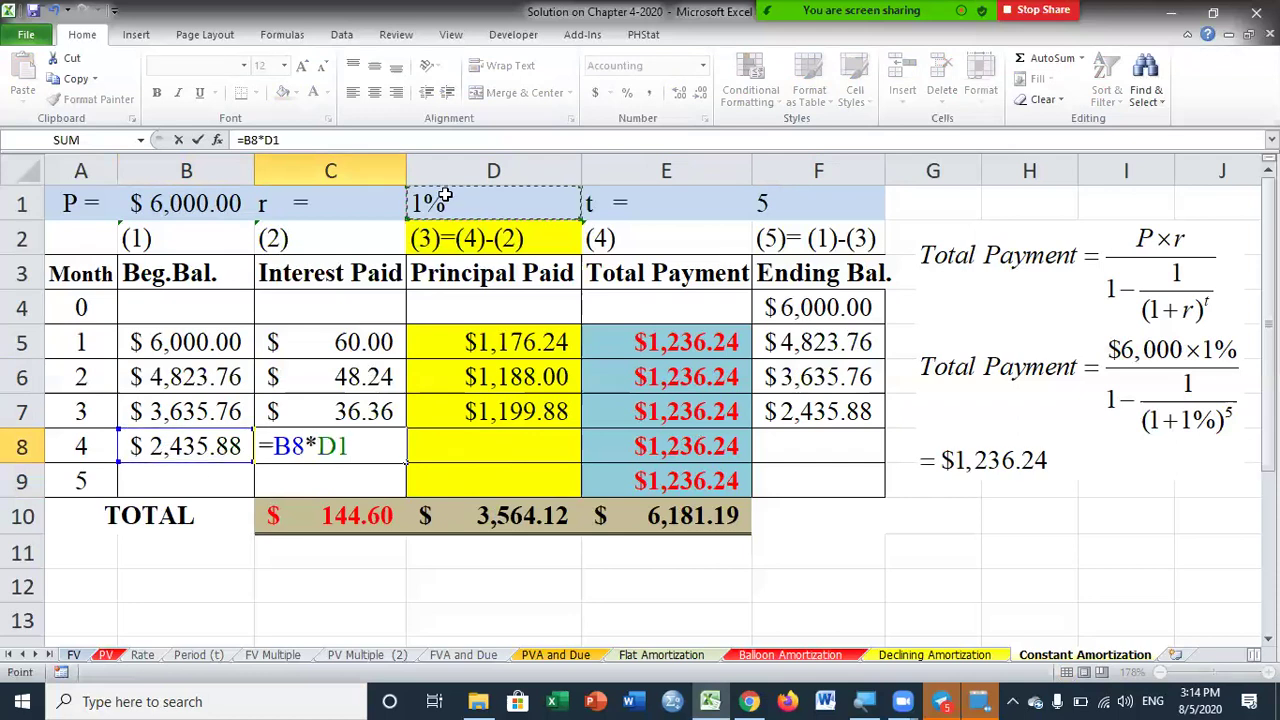
{"action": "key", "text": "Return"}
- Calculate the month 4 principal paid in D8 with the formula =E8-C8
{"action": "left_click", "coordinate": [500, 444]}
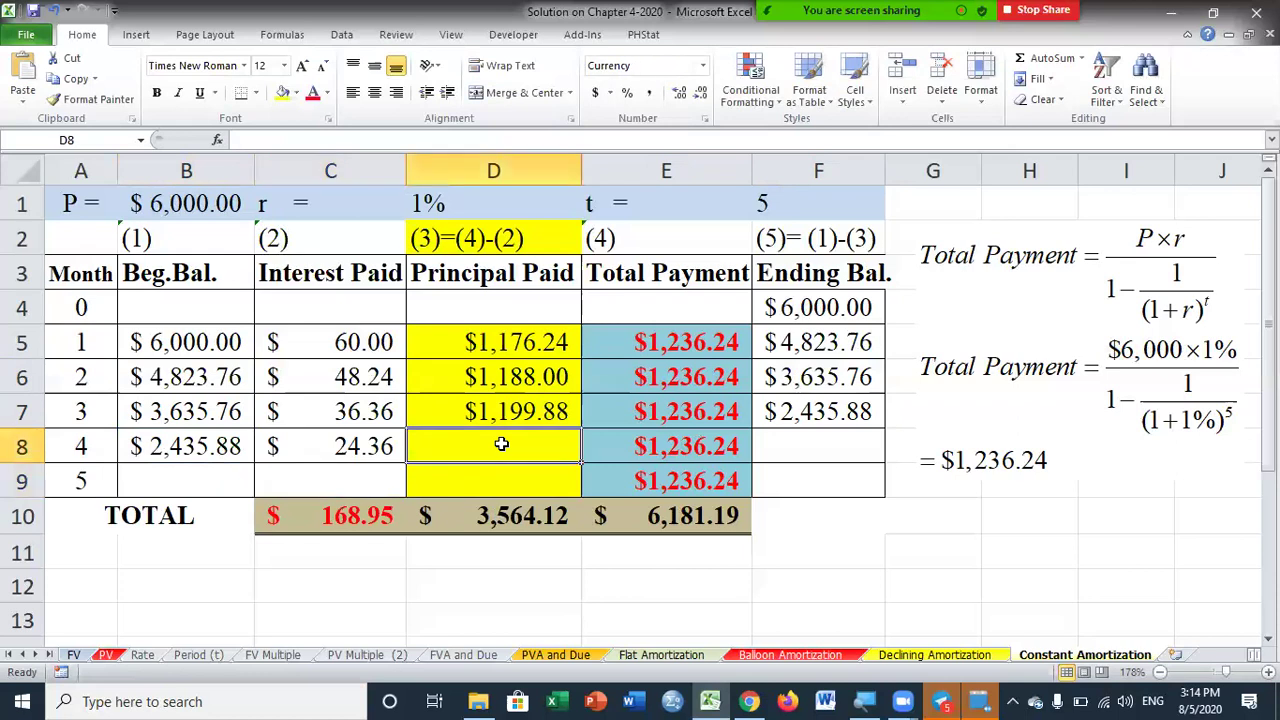
{"action": "type", "text": "="}
{"action": "left_click", "coordinate": [697, 452]}
{"action": "type", "text": "-"}
{"action": "left_click", "coordinate": [370, 449]}
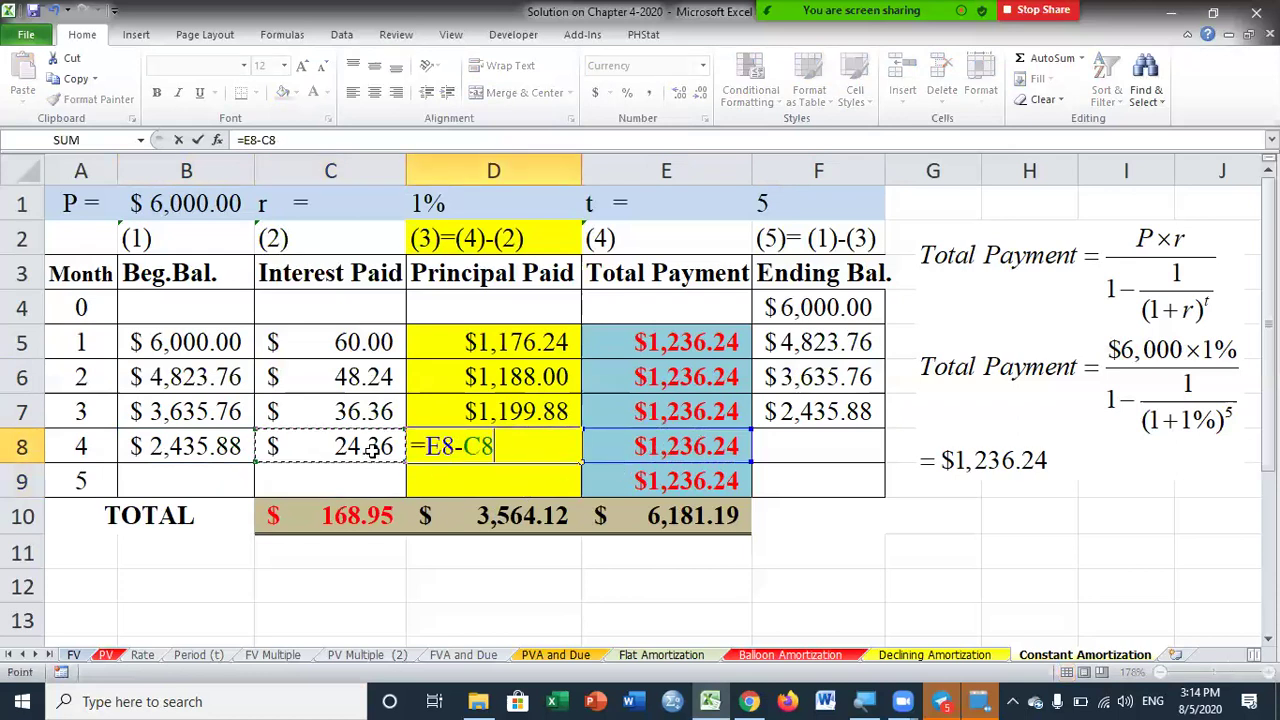
{"action": "key", "text": "Return"}
- Calculate the month 4 ending balance in F8 with the formula =B8-D8
{"action": "left_click", "coordinate": [827, 447]}
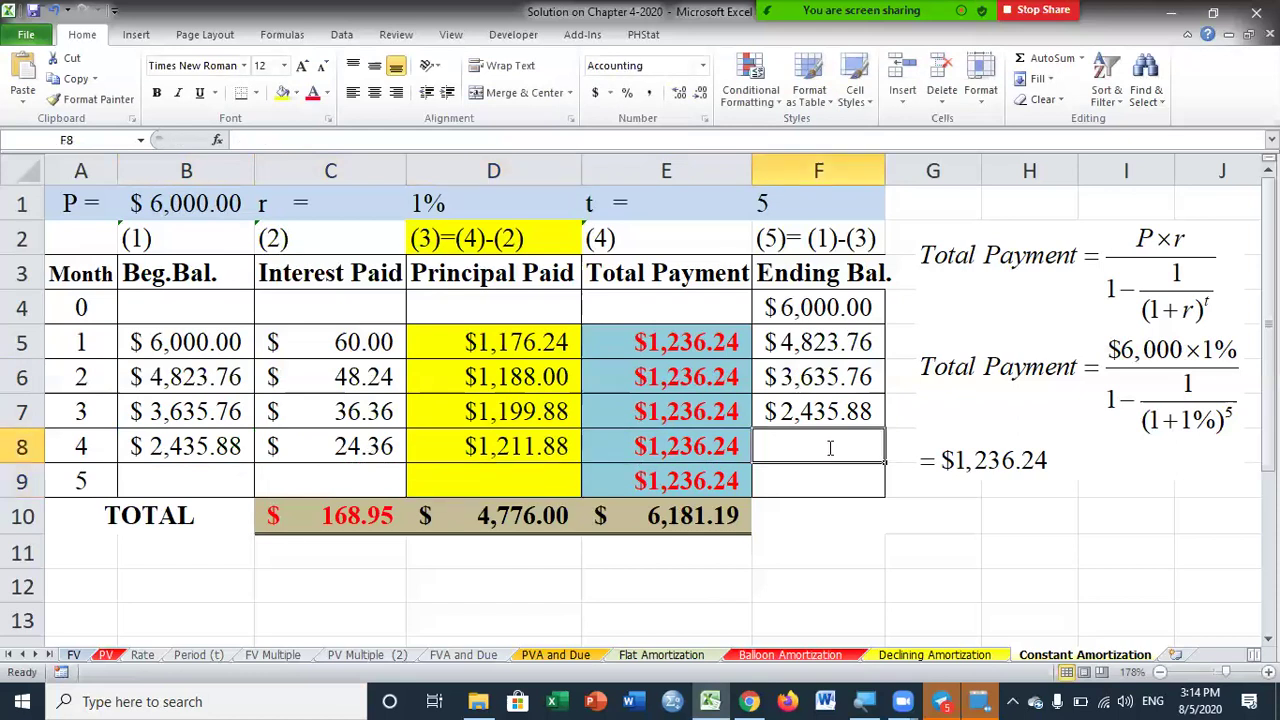
{"action": "type", "text": "="}
{"action": "left_click", "coordinate": [212, 447]}
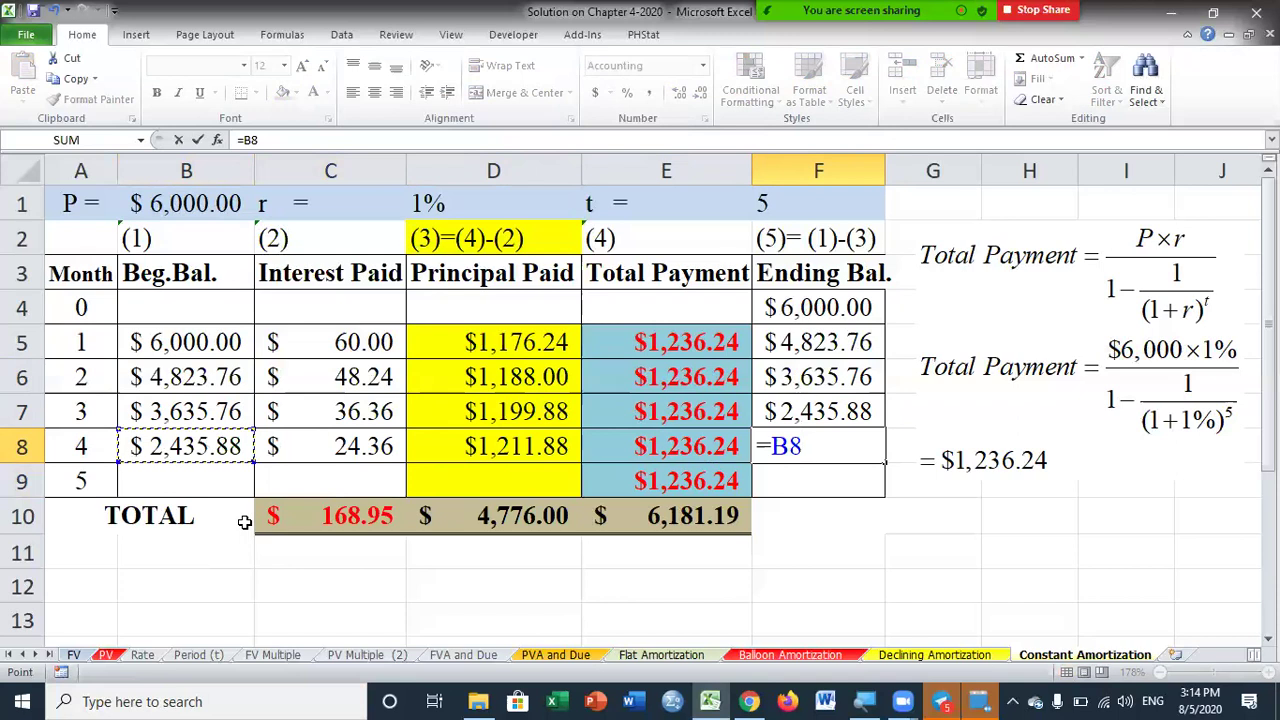
{"action": "type", "text": "-"}
{"action": "left_click", "coordinate": [522, 451]}
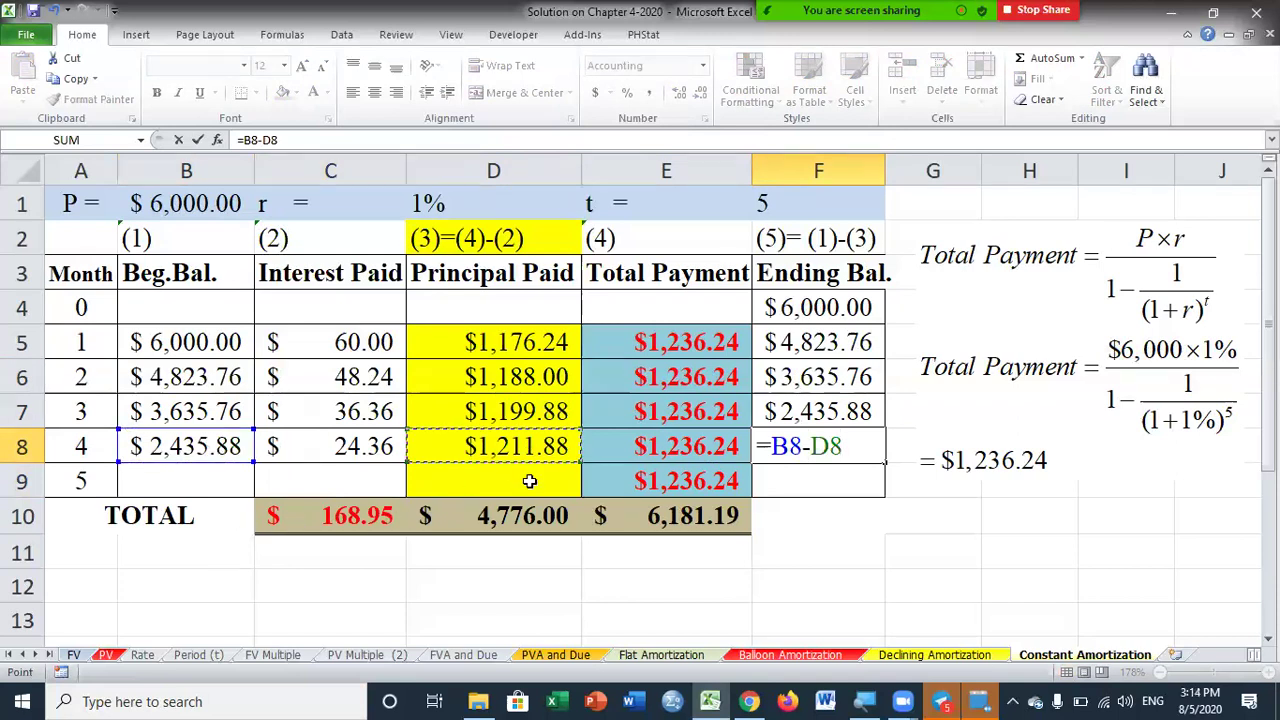
{"action": "key", "text": "Return"}
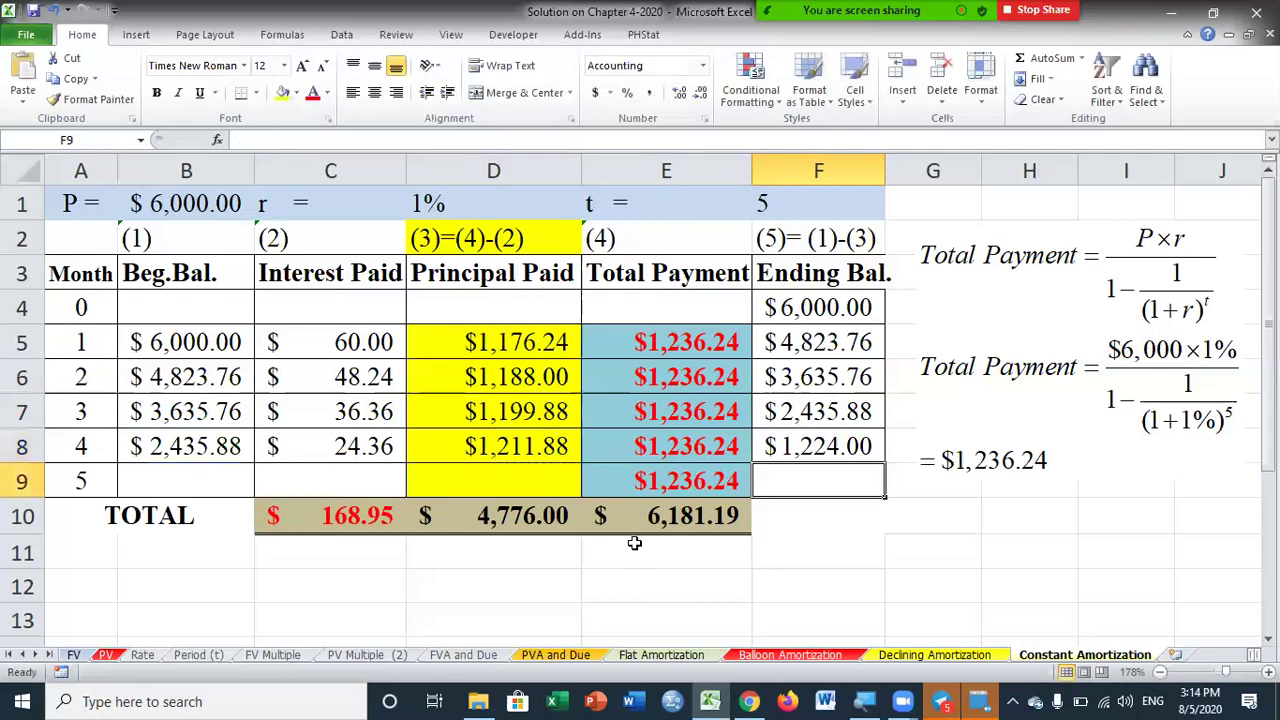
- Set the month 5 beginning balance in B9 equal to the month 4 ending balance with =F8
{"action": "left_click", "coordinate": [229, 477]}
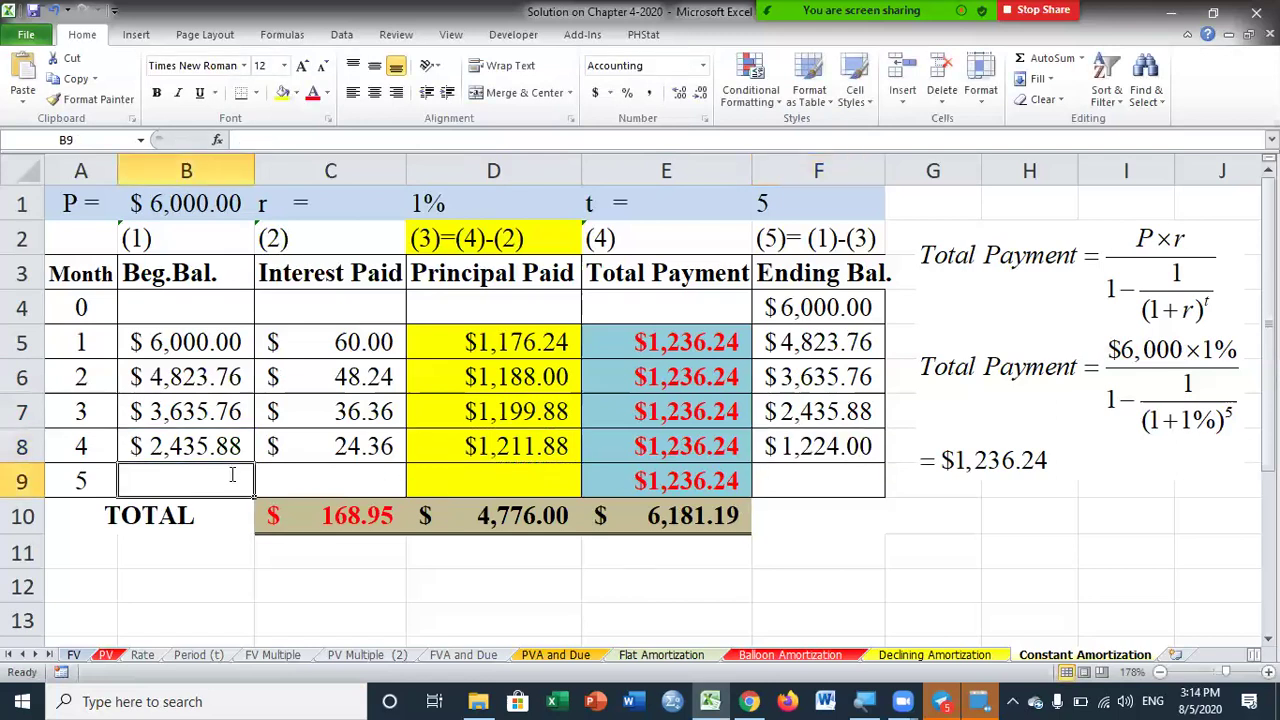
{"action": "type", "text": "="}
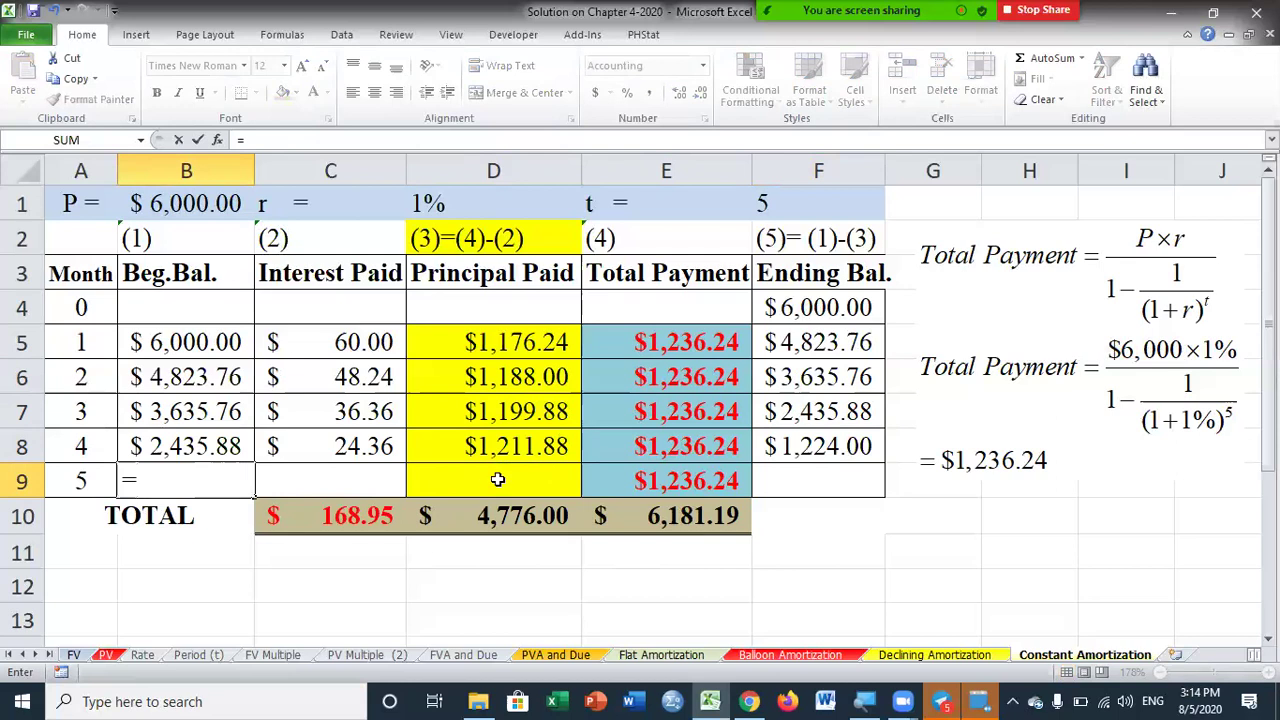
{"action": "left_click", "coordinate": [818, 446]}
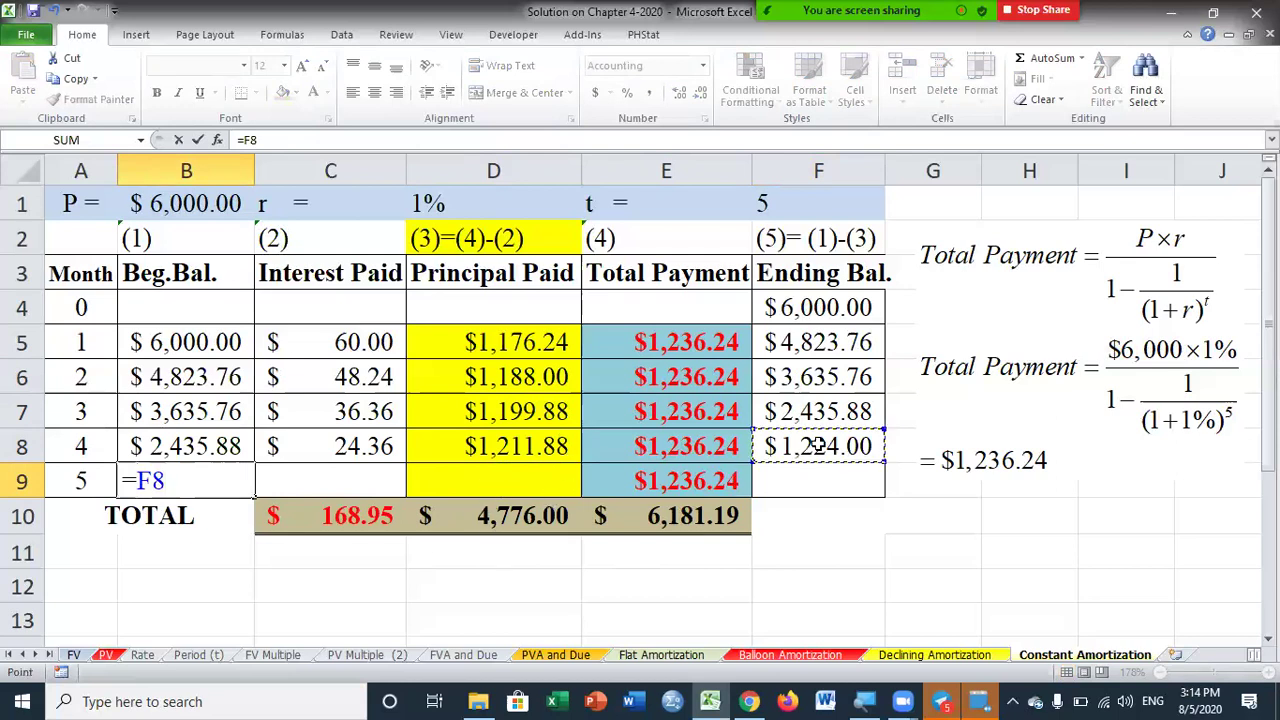
{"action": "key", "text": "Return"}
- Calculate the month 5 interest paid in C9 with the formula =B9*D1
{"action": "left_click", "coordinate": [351, 482]}
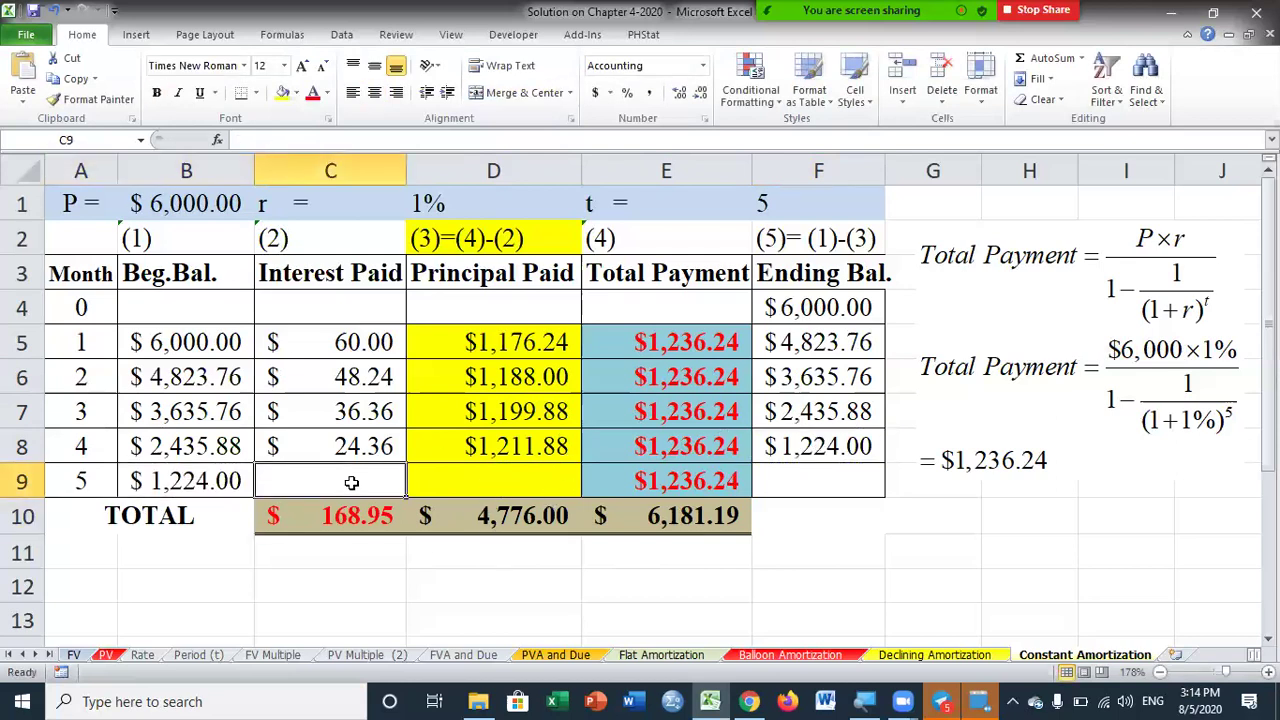
{"action": "type", "text": "="}
{"action": "left_click", "coordinate": [200, 480]}
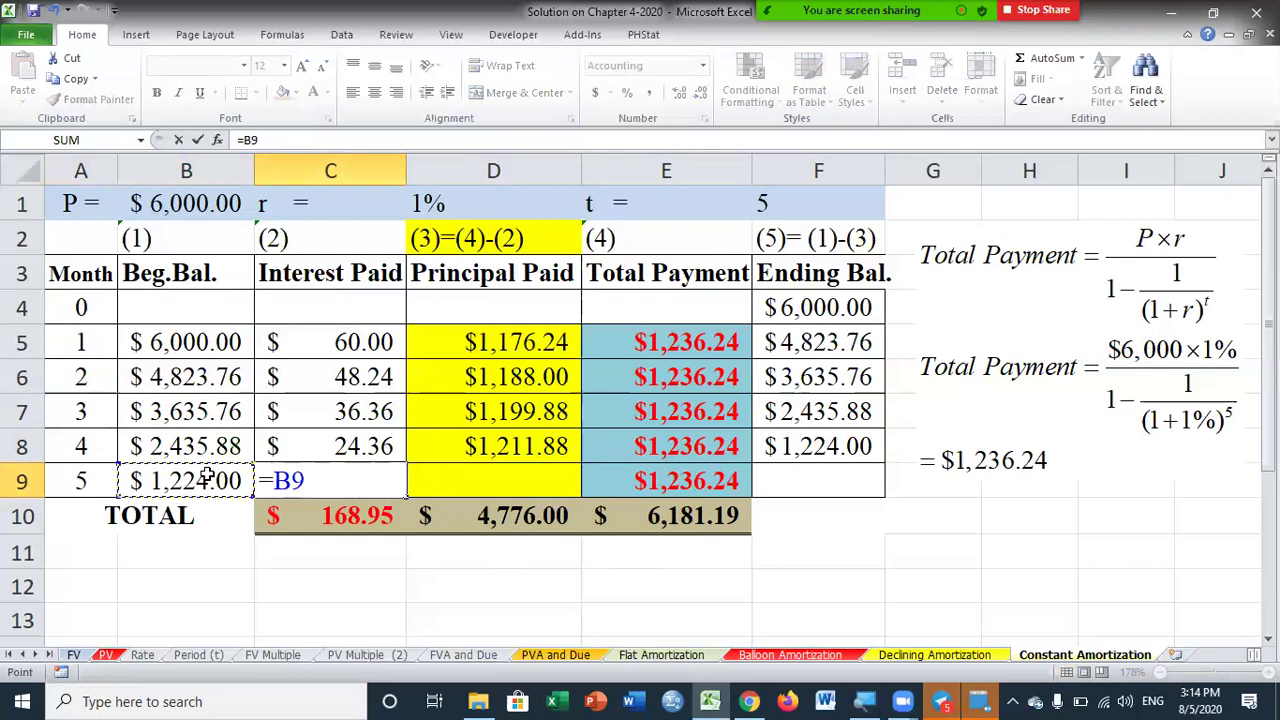
{"action": "type", "text": "*"}
{"action": "left_click", "coordinate": [433, 203]}
{"action": "key", "text": "Return"}
{"action": "left_click", "coordinate": [381, 477]}
- Calculate the month 5 principal paid in D9 with the formula =E9-C9
{"action": "left_click", "coordinate": [484, 482]}
{"action": "type", "text": "="}
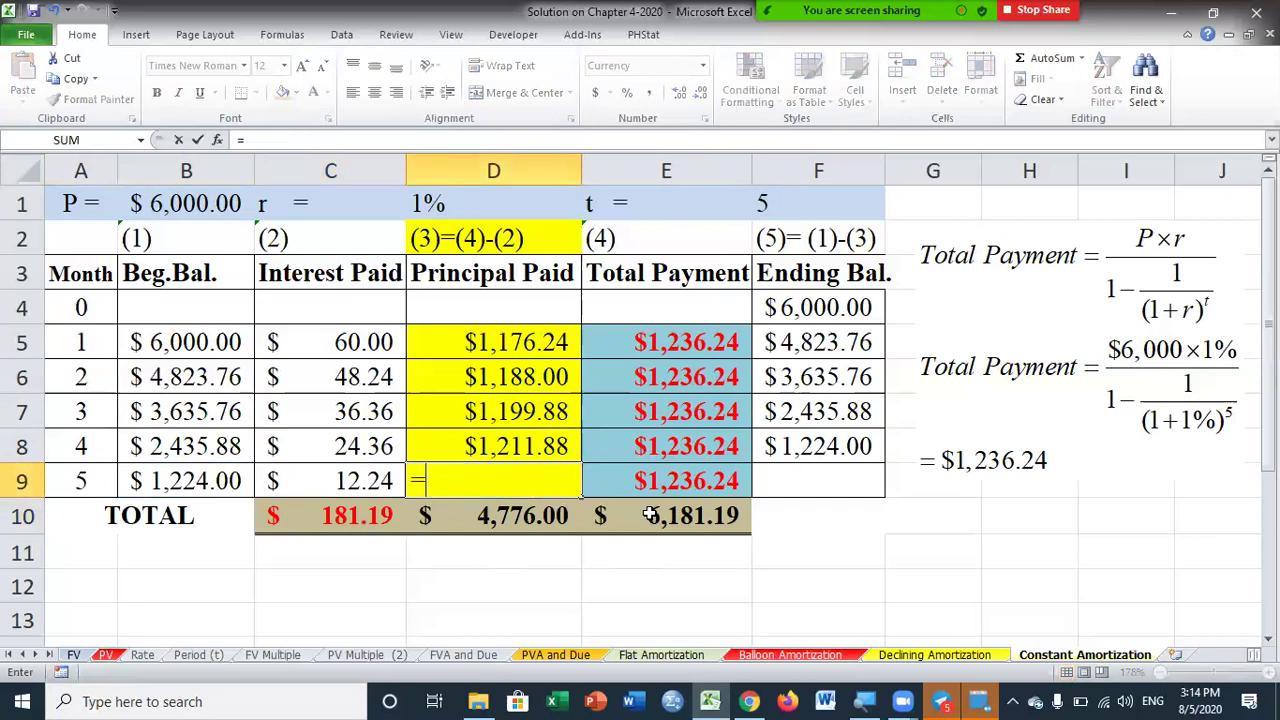
{"action": "left_click", "coordinate": [680, 481]}
{"action": "type", "text": "-"}
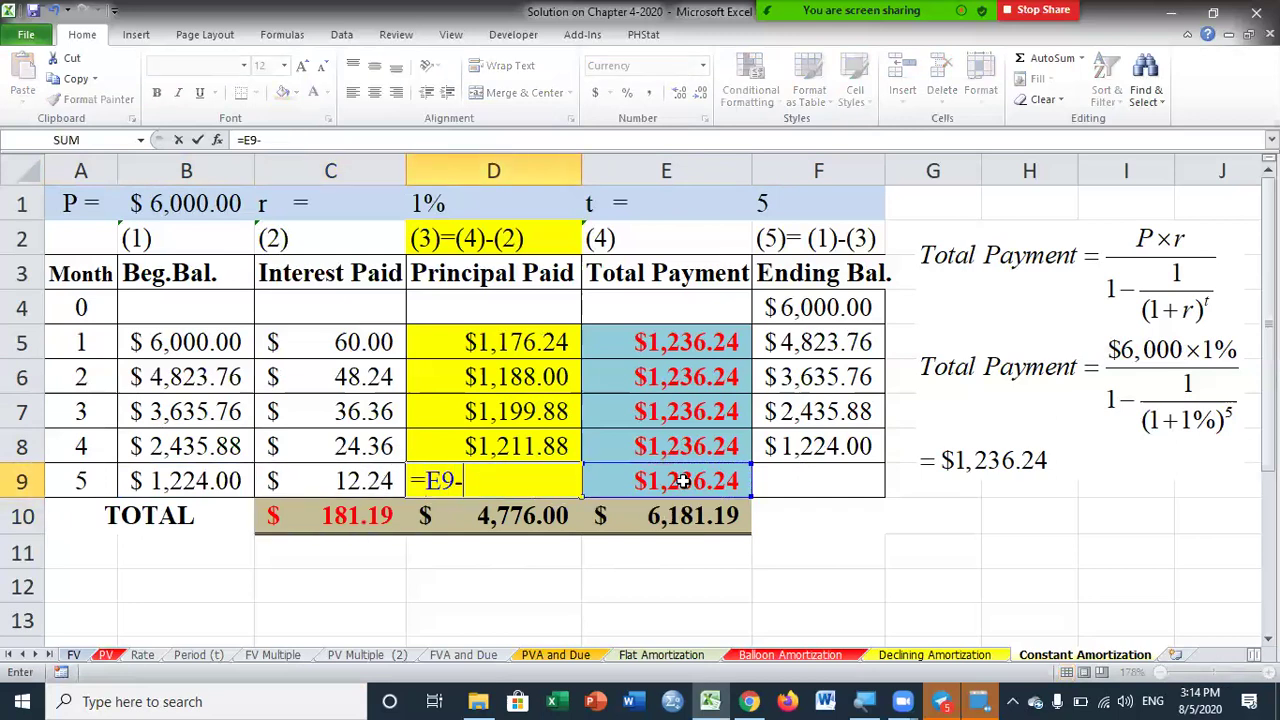
{"action": "left_click", "coordinate": [350, 484]}
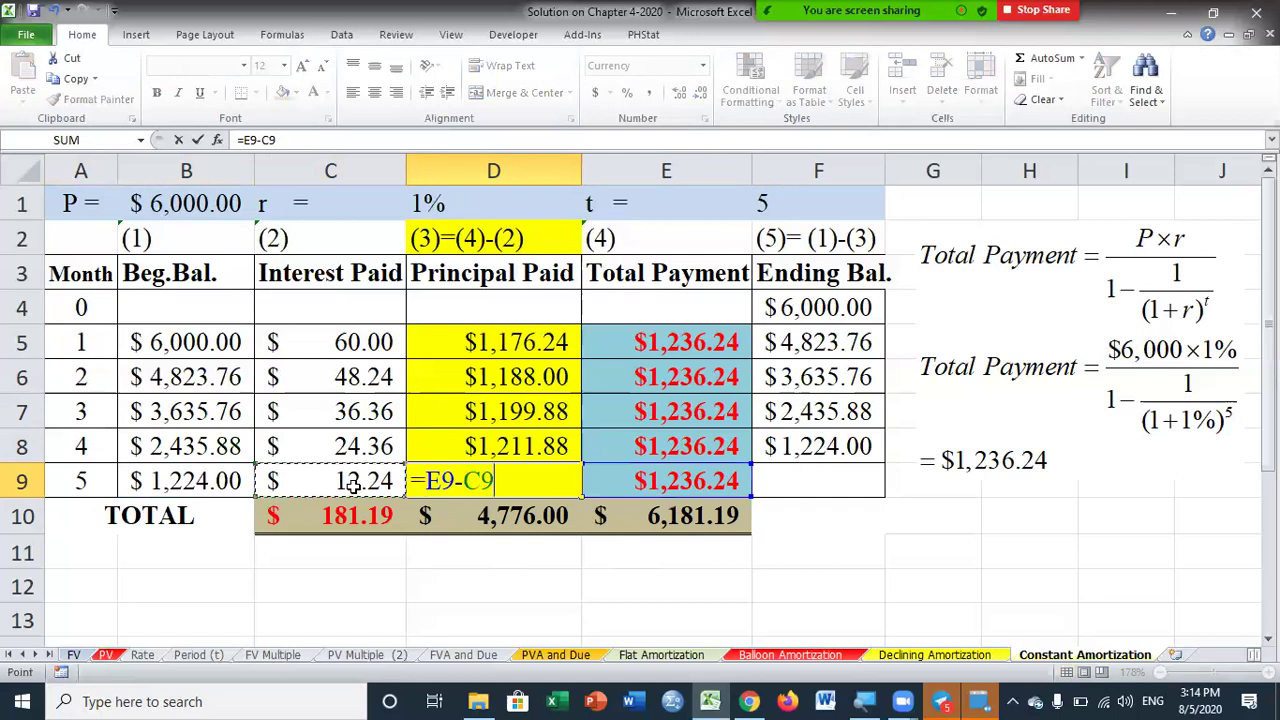
{"action": "key", "text": "Return"}
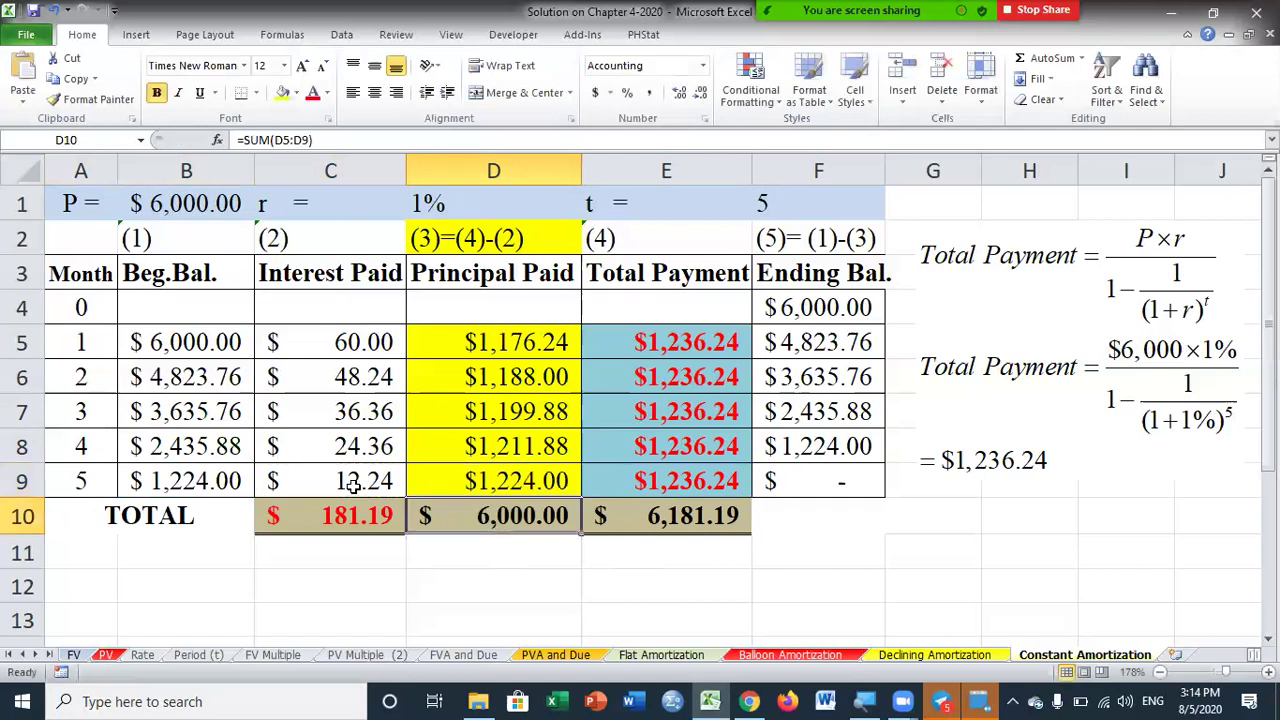
{"action": "left_click", "coordinate": [557, 481]}
- Enter the month 5 ending balance formula =B9-D9 in F9
{"action": "left_click", "coordinate": [843, 482]}
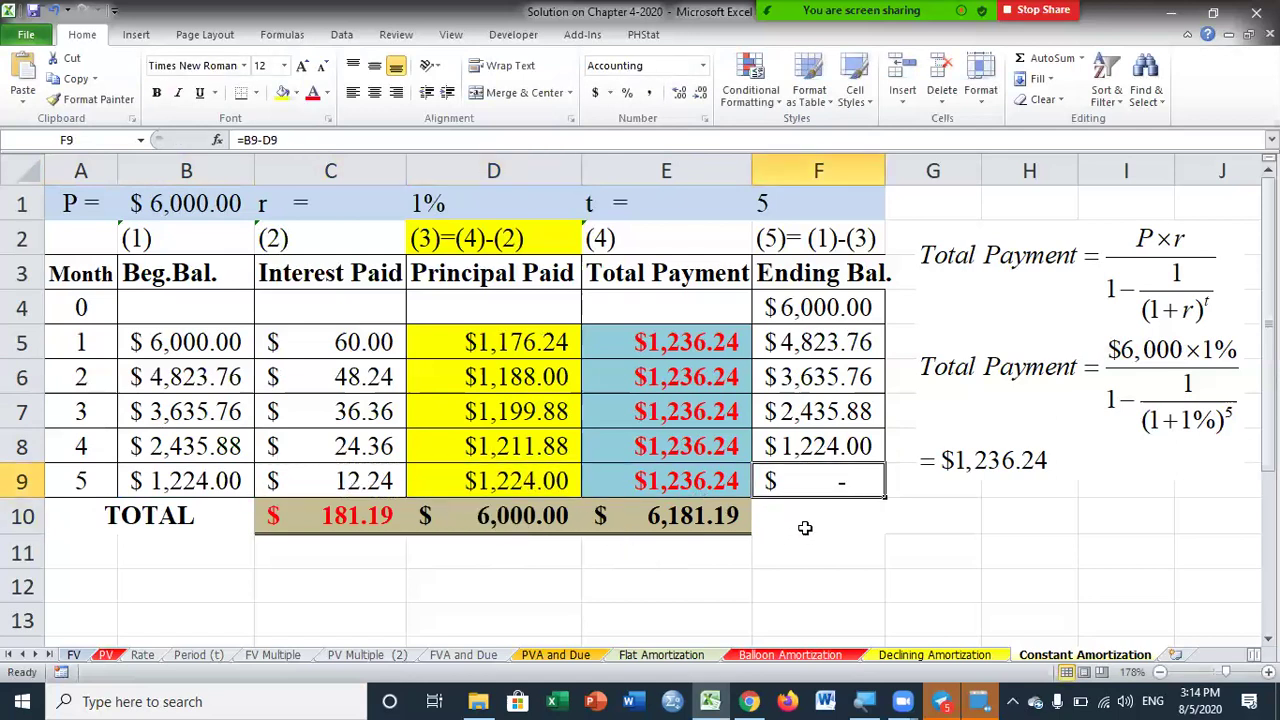
{"action": "type", "text": "="}
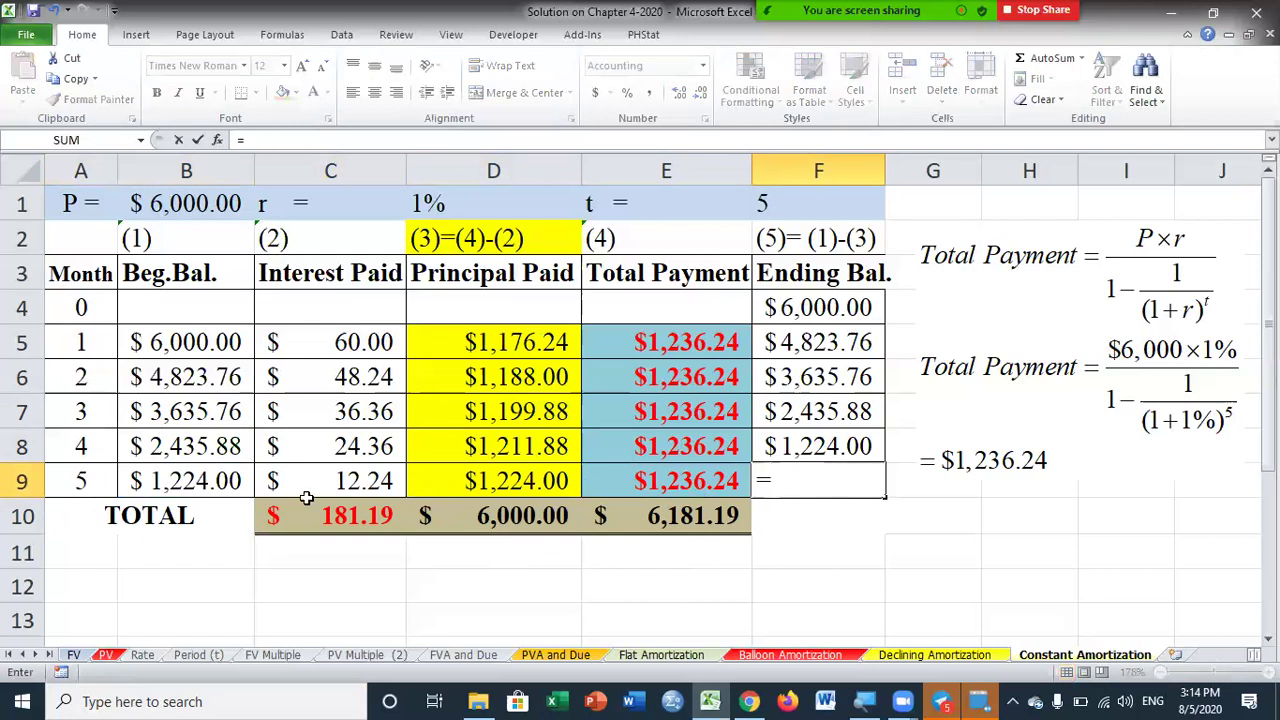
{"action": "left_click", "coordinate": [198, 488]}
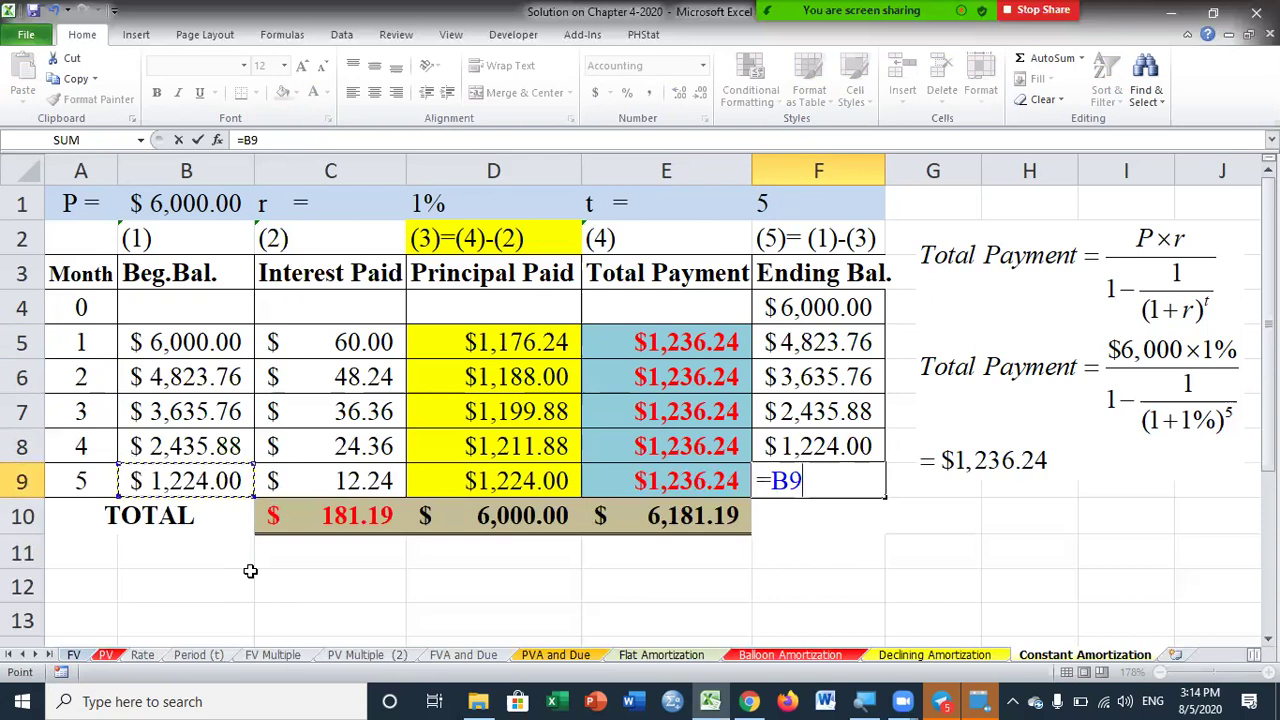
{"action": "type", "text": "-"}
{"action": "left_click", "coordinate": [508, 480]}
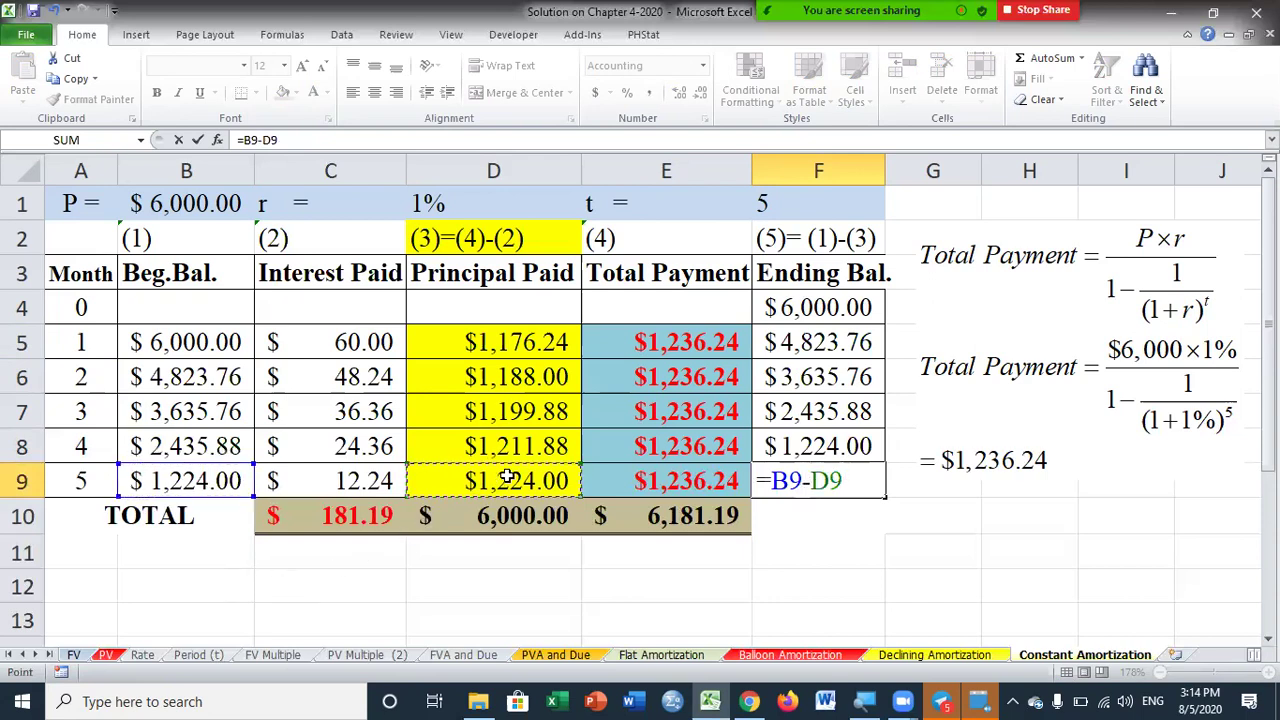
{"action": "key", "text": "Return"}
- Highlight the month 5 ending balance cell F9 with a light blue fill
{"action": "left_click", "coordinate": [780, 478]}
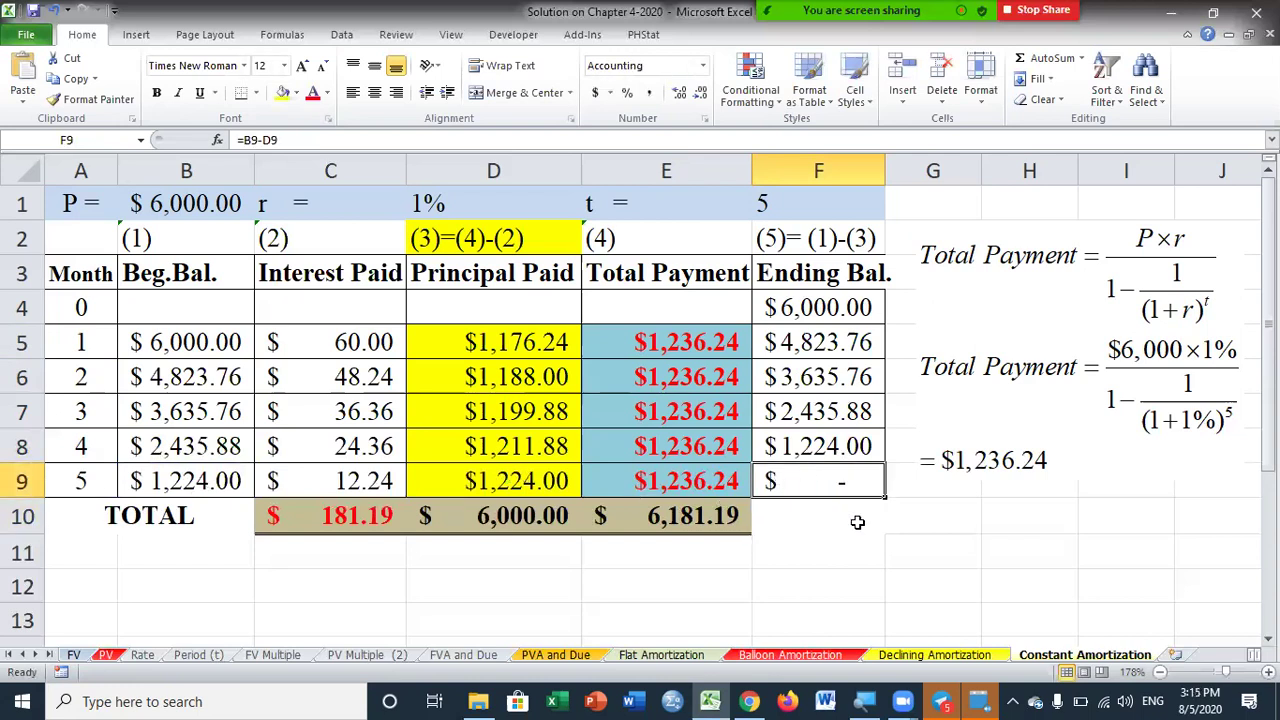
{"action": "left_click", "coordinate": [296, 93]}
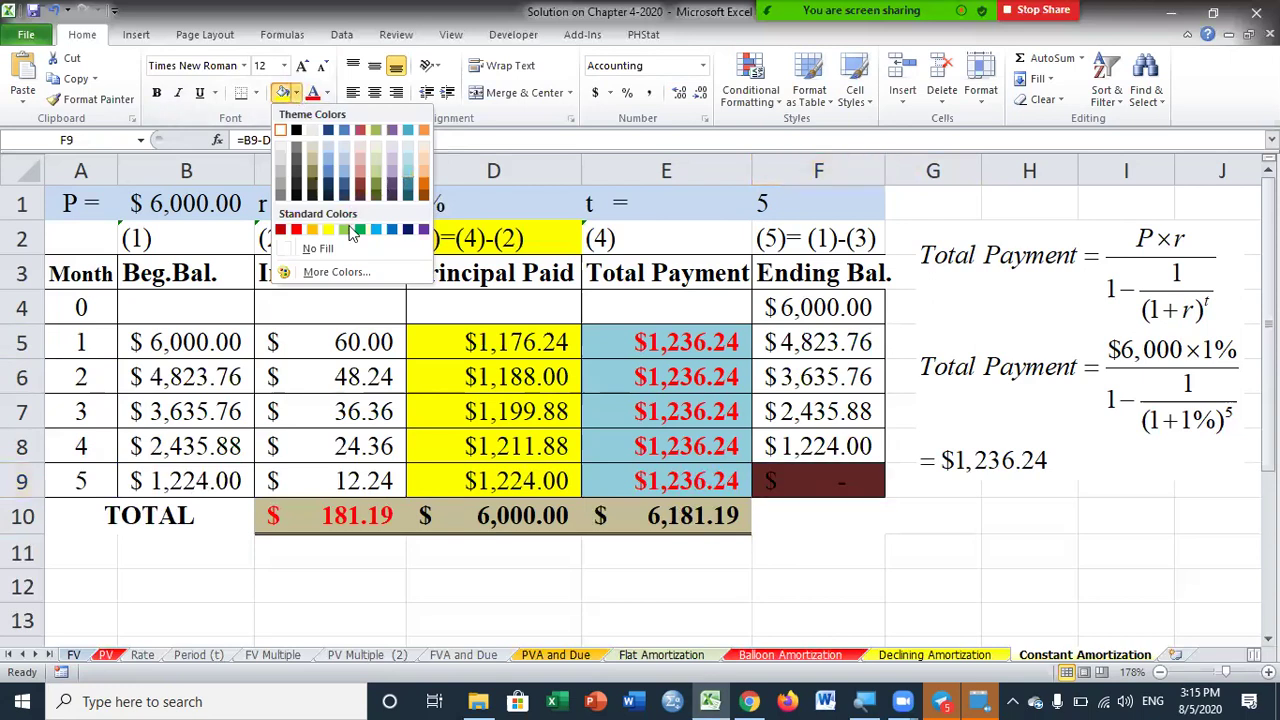
{"action": "left_click", "coordinate": [380, 233]}
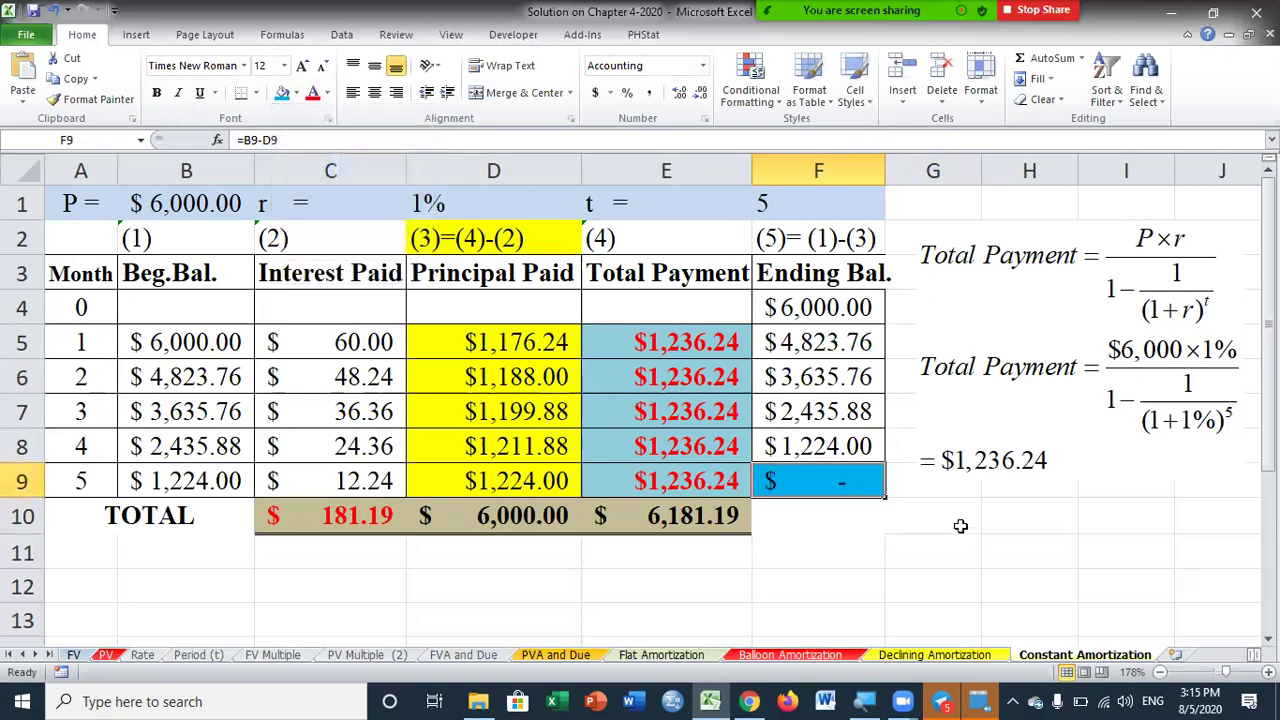
- Compare the total interest paid in C10 between the Constant Amortization and Declining Amortization sheets
{"action": "left_click", "coordinate": [914, 540]}
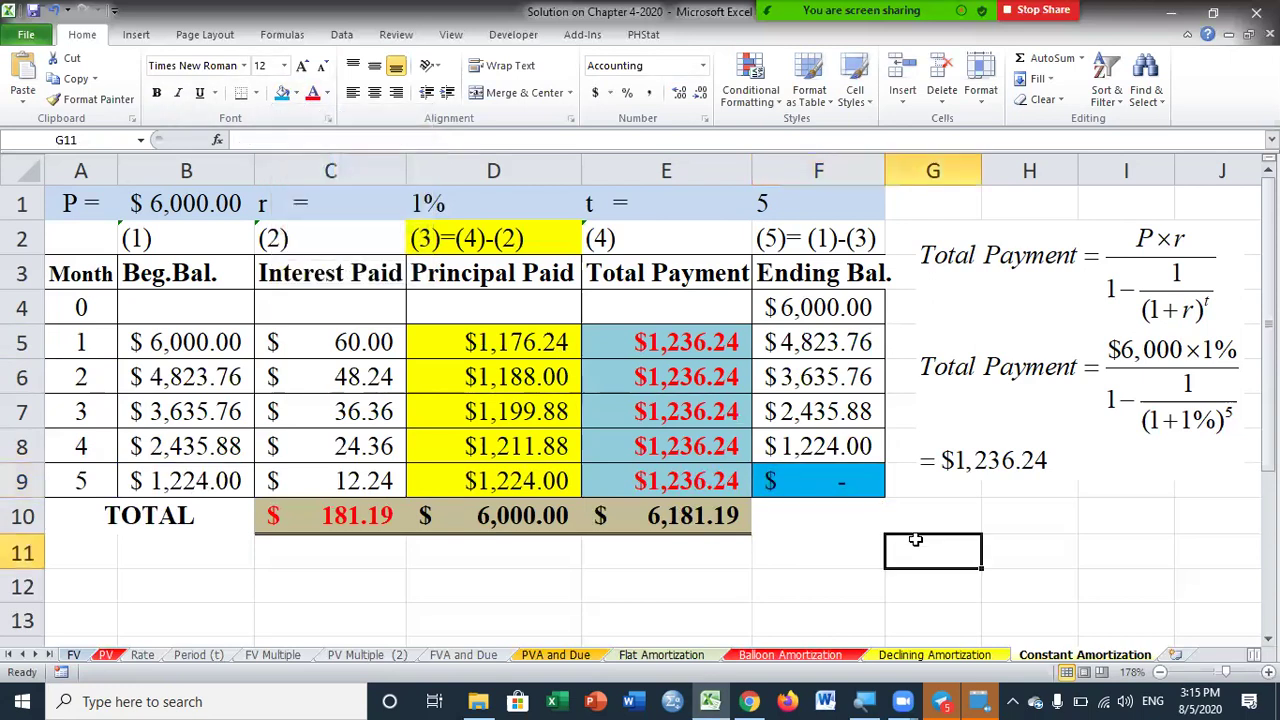
{"action": "left_click", "coordinate": [338, 517]}
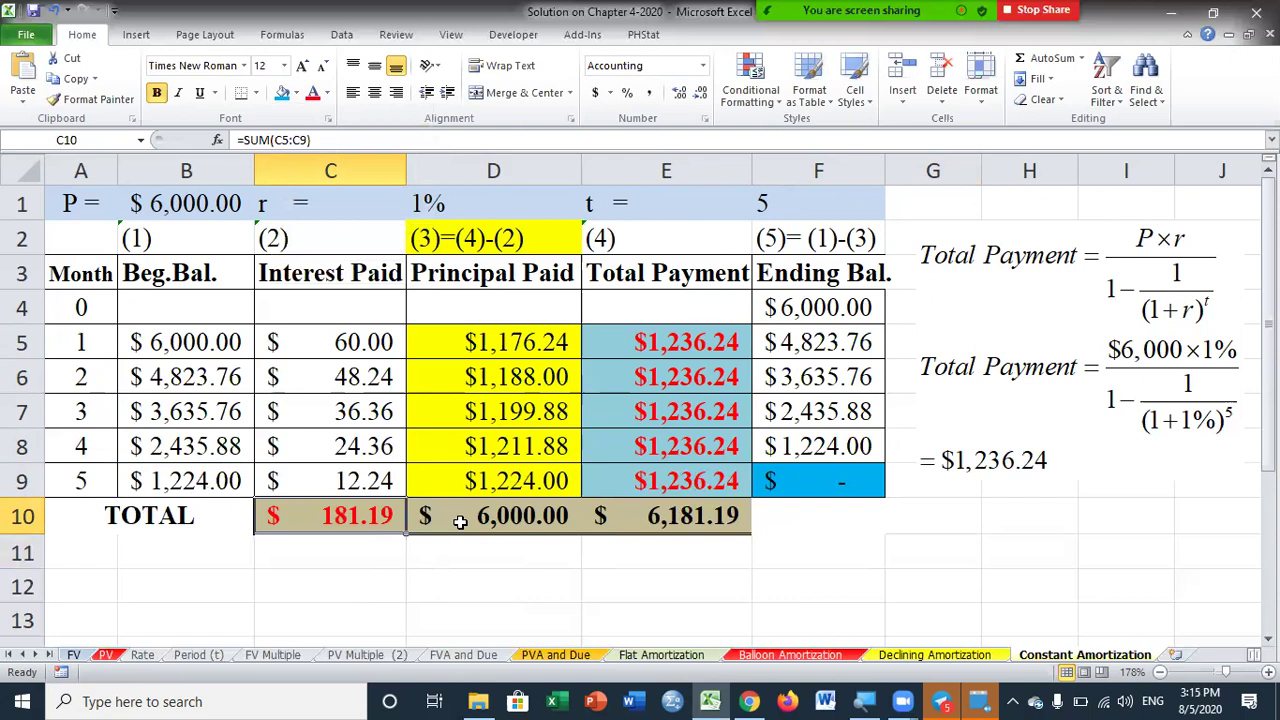
{"action": "left_click", "coordinate": [934, 656]}
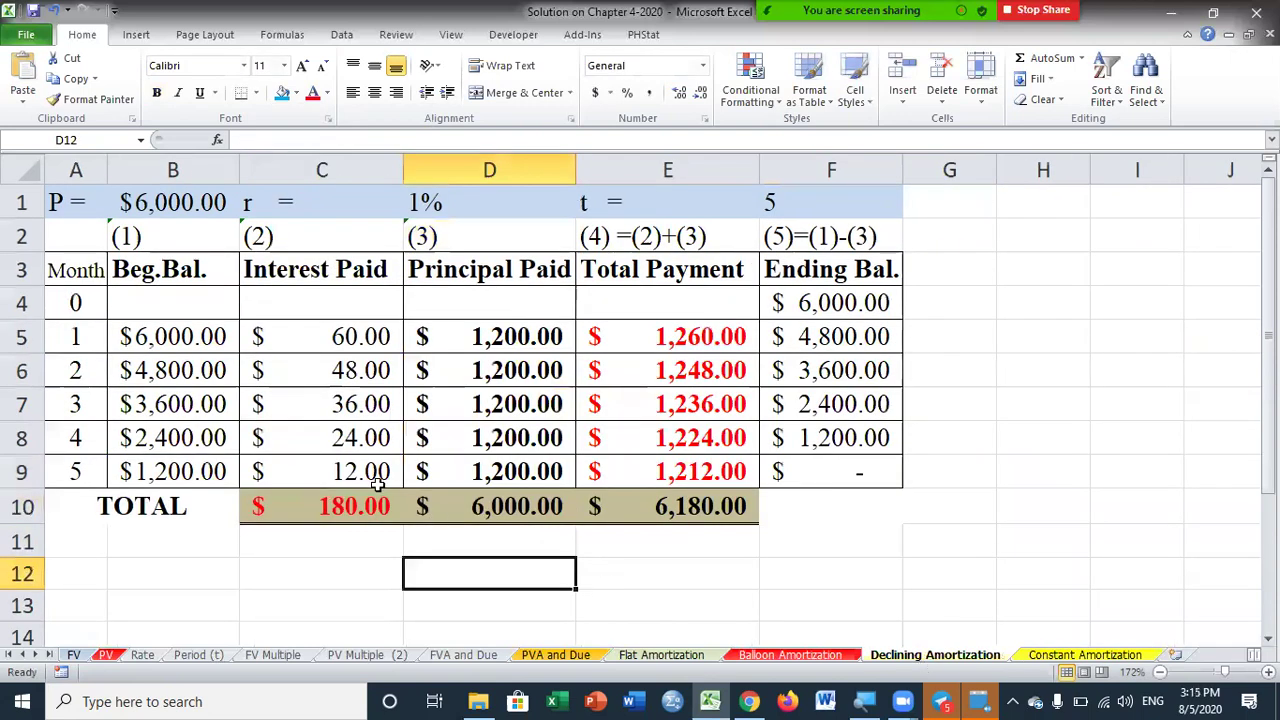
{"action": "left_click", "coordinate": [1048, 656]}
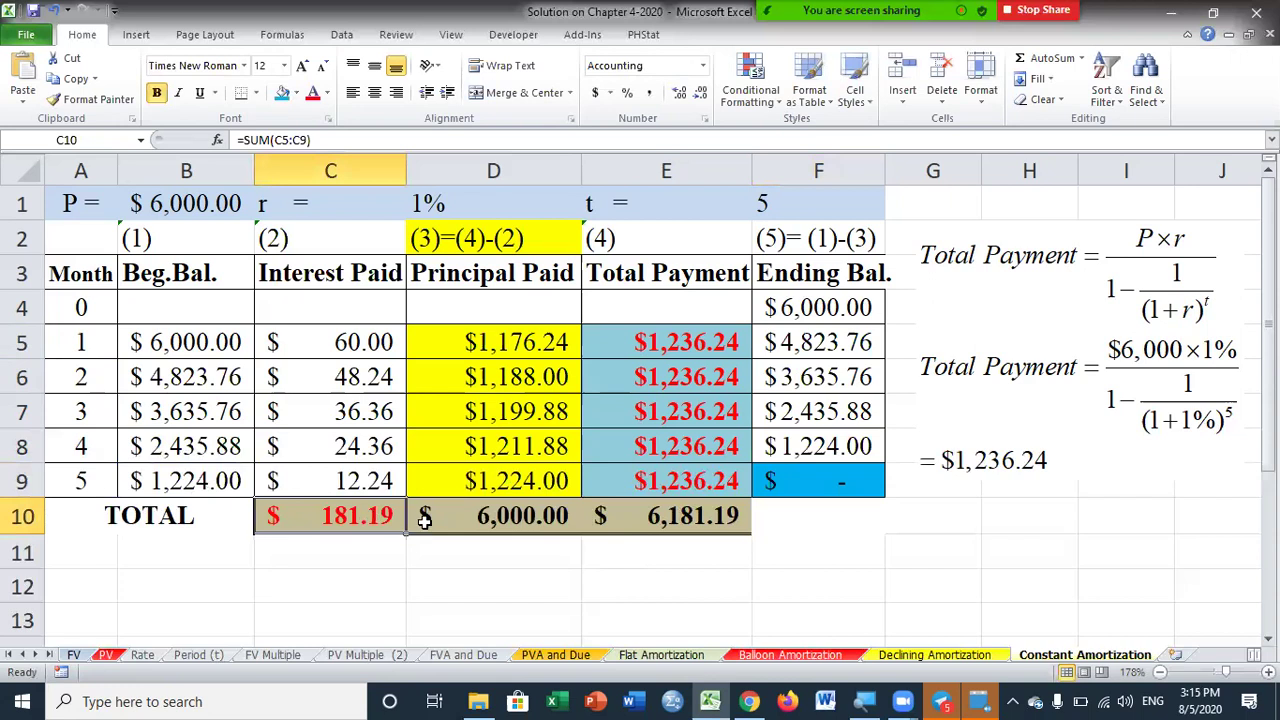
{"action": "left_click", "coordinate": [646, 553]}
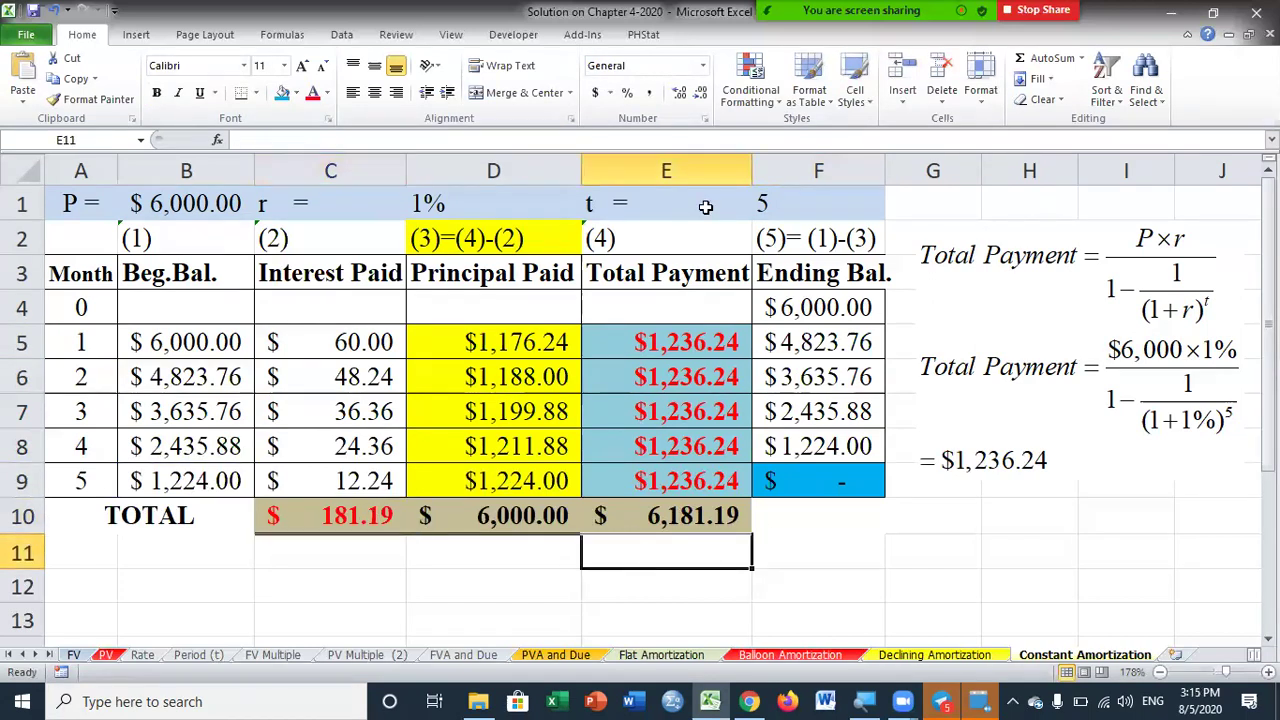
- Review the SUM formulas for total interest, principal and payment in C10, D10 and E10 of the constant amortization schedule
{"action": "left_click", "coordinate": [327, 517]}
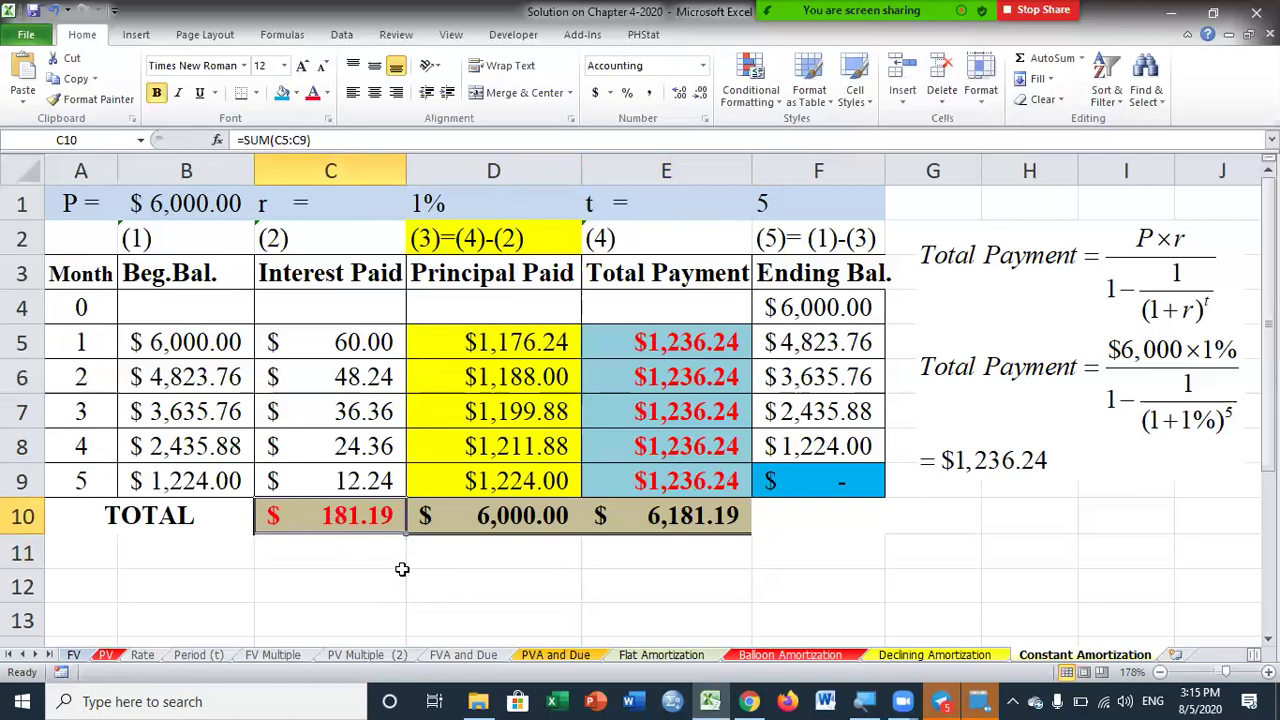
{"action": "left_click", "coordinate": [520, 517]}
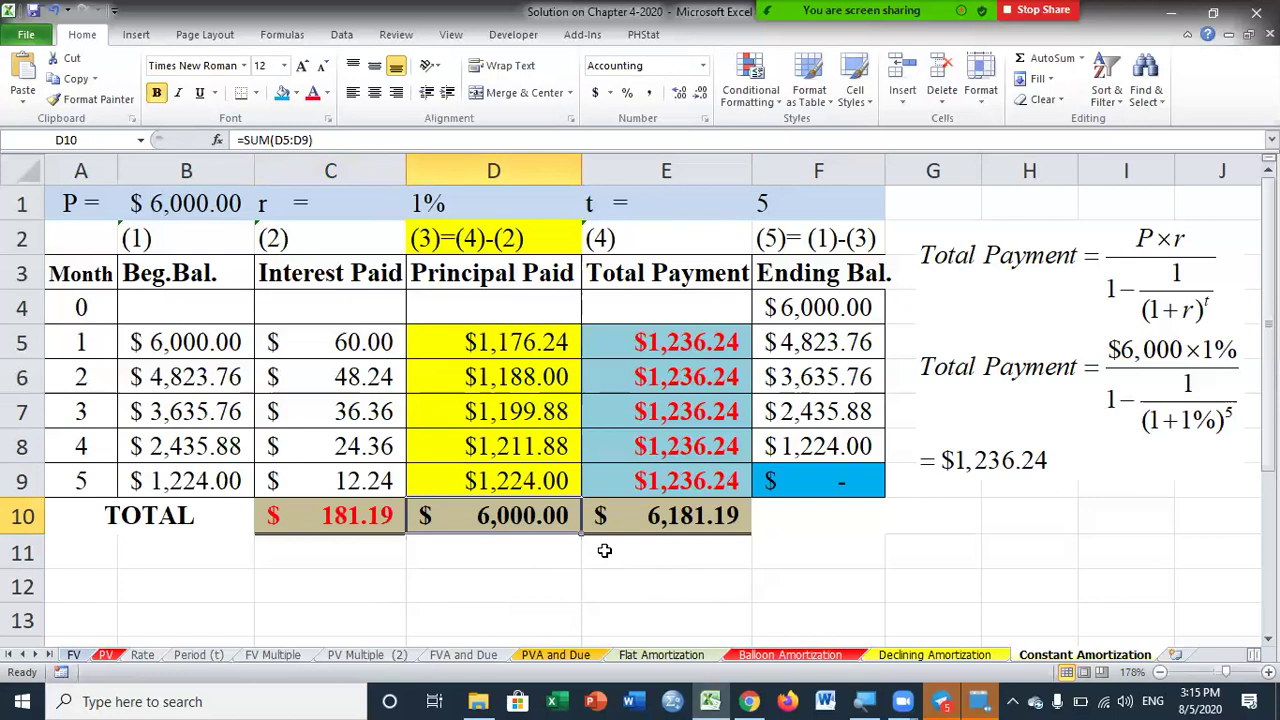
{"action": "left_click", "coordinate": [634, 518]}
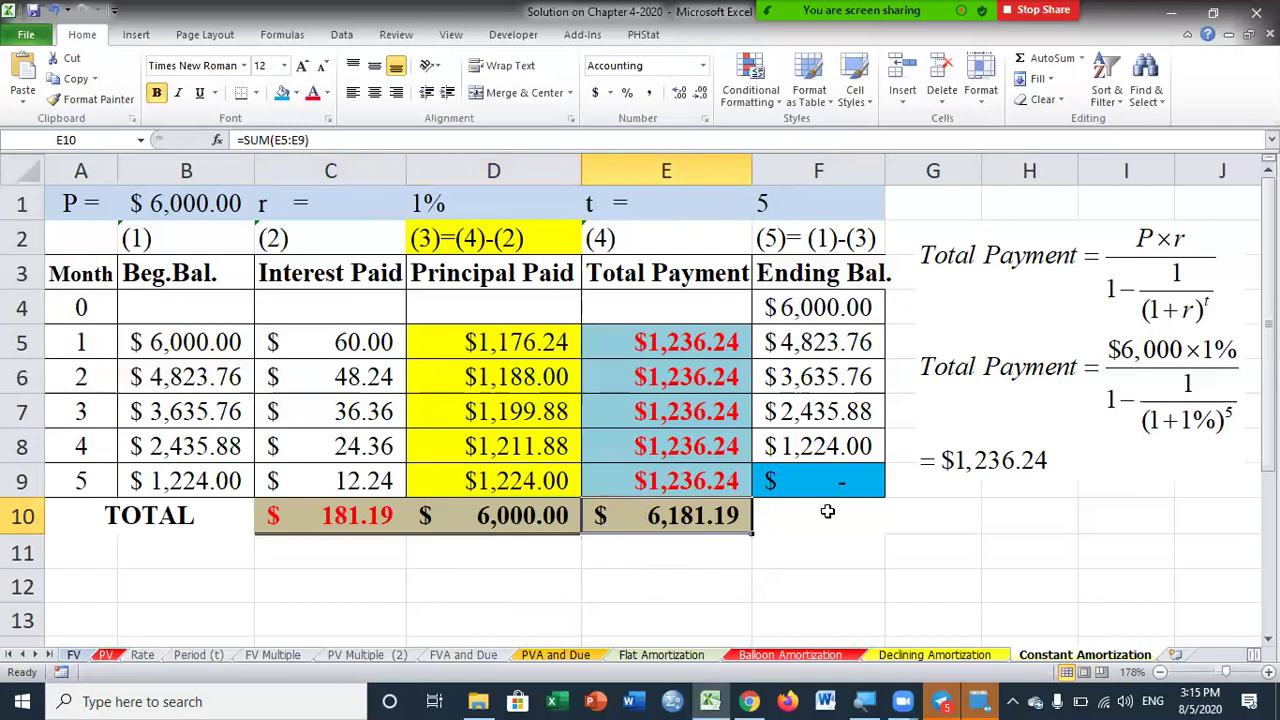
{"action": "left_click", "coordinate": [808, 585]}
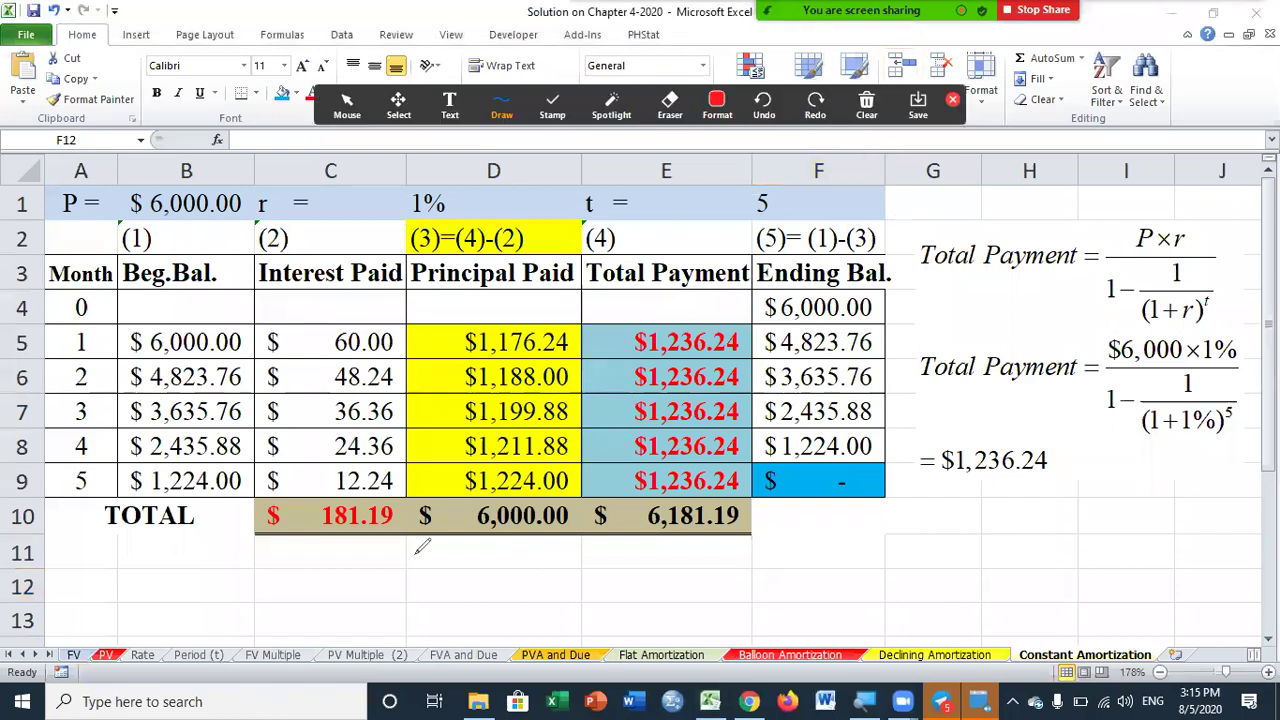
- Circle the loan principal, total principal paid, month 5 ending balance and total interest in red, and clear all the annotations
{"action": "mouse_move", "coordinate": [577, 508]}
{"action": "left_mouse_down"}
{"action": "mouse_move", "coordinate": [452, 503]}
{"action": "mouse_move", "coordinate": [528, 541]}
{"action": "mouse_move", "coordinate": [585, 520]}
{"action": "mouse_move", "coordinate": [578, 500]}
{"action": "mouse_move", "coordinate": [458, 500]}
{"action": "mouse_move", "coordinate": [445, 525]}
{"action": "mouse_move", "coordinate": [500, 545]}
{"action": "mouse_move", "coordinate": [595, 518]}
{"action": "left_mouse_up"}
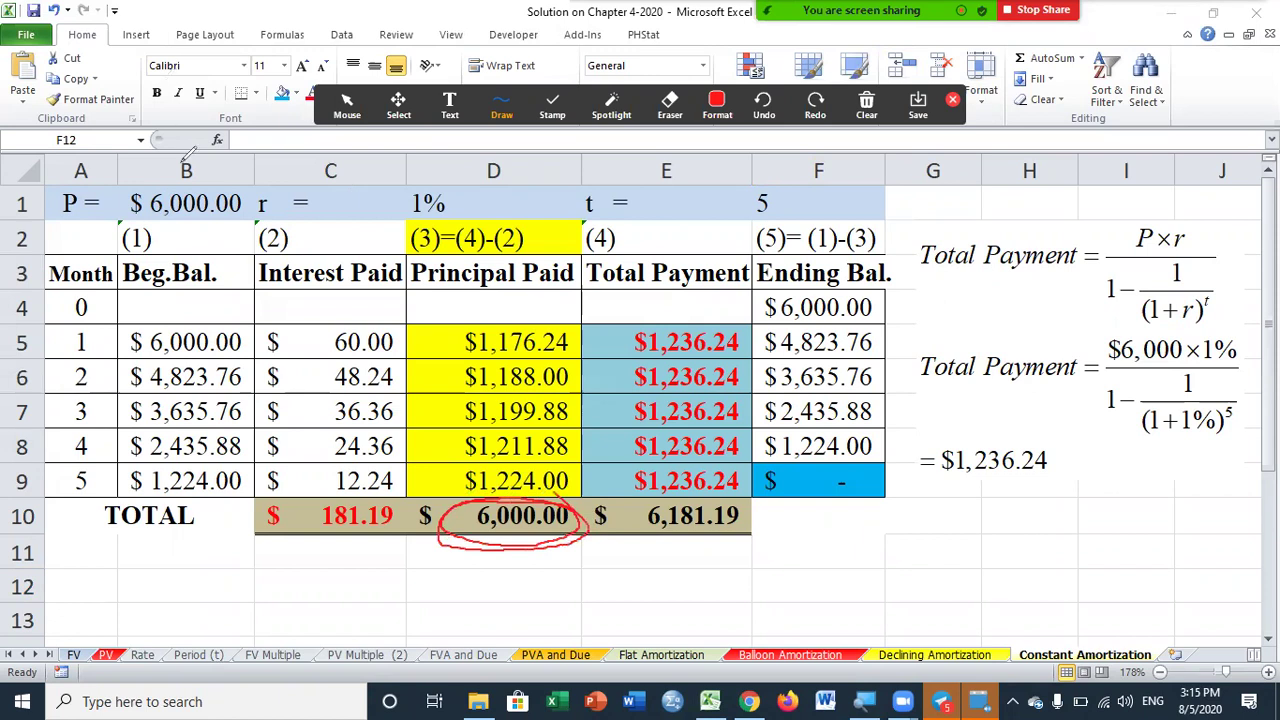
{"action": "mouse_move", "coordinate": [260, 182]}
{"action": "left_mouse_down"}
{"action": "mouse_move", "coordinate": [215, 172]}
{"action": "mouse_move", "coordinate": [131, 184]}
{"action": "mouse_move", "coordinate": [185, 220]}
{"action": "mouse_move", "coordinate": [258, 200]}
{"action": "mouse_move", "coordinate": [262, 178]}
{"action": "mouse_move", "coordinate": [172, 170]}
{"action": "mouse_move", "coordinate": [135, 190]}
{"action": "mouse_move", "coordinate": [175, 225]}
{"action": "mouse_move", "coordinate": [262, 200]}
{"action": "mouse_move", "coordinate": [260, 262]}
{"action": "mouse_move", "coordinate": [462, 500]}
{"action": "left_mouse_up"}
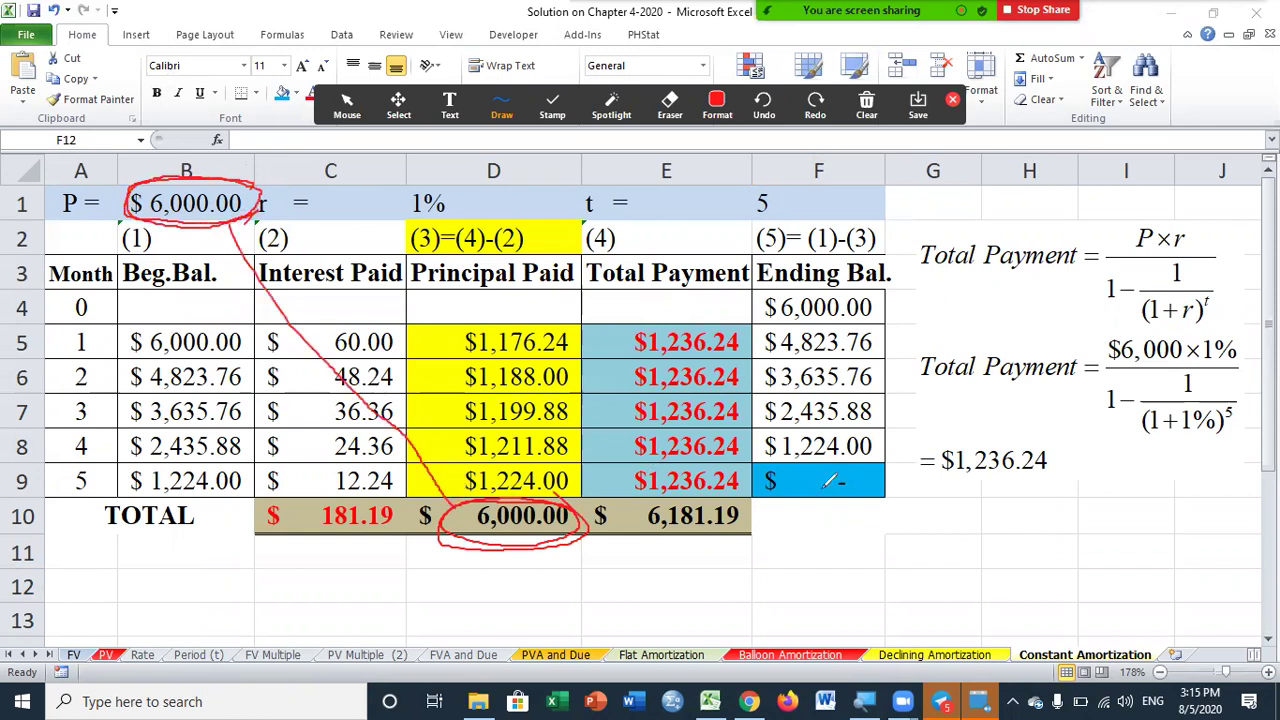
{"action": "mouse_move", "coordinate": [900, 468]}
{"action": "left_mouse_down"}
{"action": "mouse_move", "coordinate": [872, 454]}
{"action": "mouse_move", "coordinate": [776, 456]}
{"action": "mouse_move", "coordinate": [770, 485]}
{"action": "mouse_move", "coordinate": [835, 512]}
{"action": "mouse_move", "coordinate": [900, 476]}
{"action": "mouse_move", "coordinate": [860, 448]}
{"action": "mouse_move", "coordinate": [785, 447]}
{"action": "mouse_move", "coordinate": [767, 478]}
{"action": "mouse_move", "coordinate": [791, 503]}
{"action": "mouse_move", "coordinate": [885, 501]}
{"action": "mouse_move", "coordinate": [905, 468]}
{"action": "mouse_move", "coordinate": [805, 442]}
{"action": "mouse_move", "coordinate": [768, 470]}
{"action": "mouse_move", "coordinate": [800, 508]}
{"action": "mouse_move", "coordinate": [905, 502]}
{"action": "mouse_move", "coordinate": [880, 458]}
{"action": "mouse_move", "coordinate": [785, 450]}
{"action": "mouse_move", "coordinate": [772, 505]}
{"action": "mouse_move", "coordinate": [872, 504]}
{"action": "left_mouse_up"}
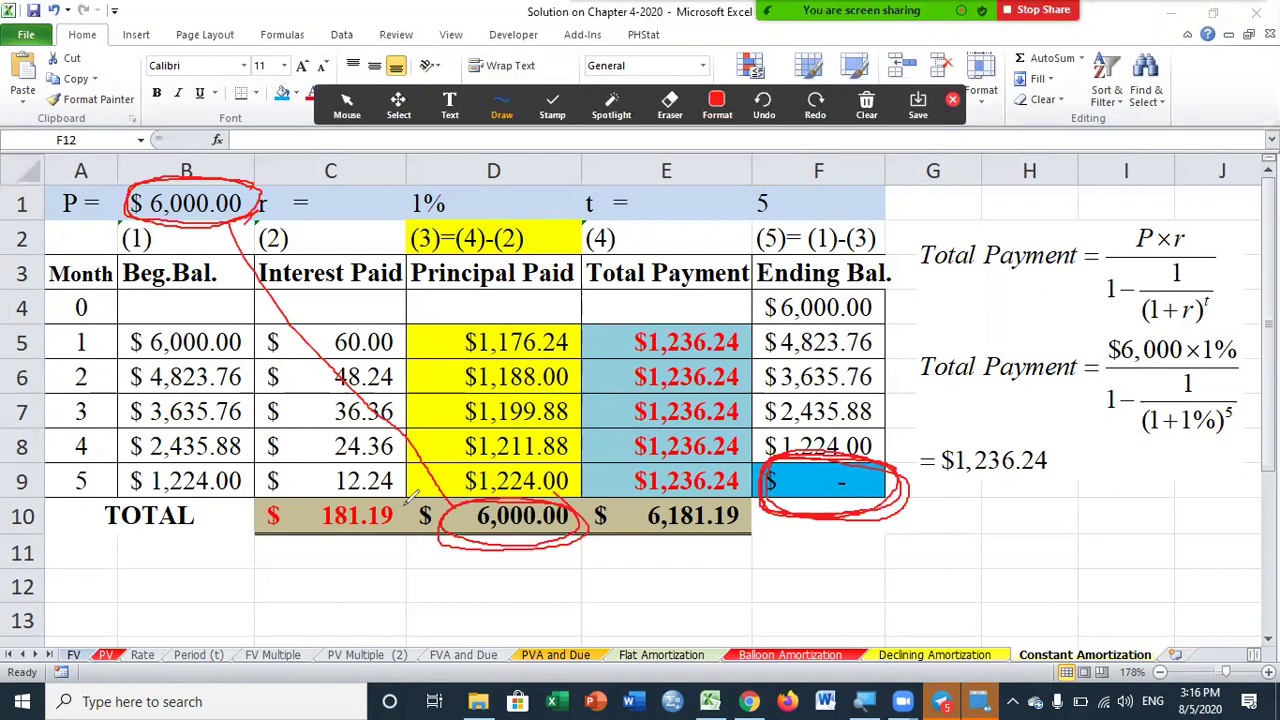
{"action": "mouse_move", "coordinate": [418, 498]}
{"action": "left_mouse_down"}
{"action": "mouse_move", "coordinate": [335, 480]}
{"action": "mouse_move", "coordinate": [270, 492]}
{"action": "mouse_move", "coordinate": [290, 540]}
{"action": "mouse_move", "coordinate": [448, 538]}
{"action": "mouse_move", "coordinate": [400, 492]}
{"action": "left_mouse_up"}
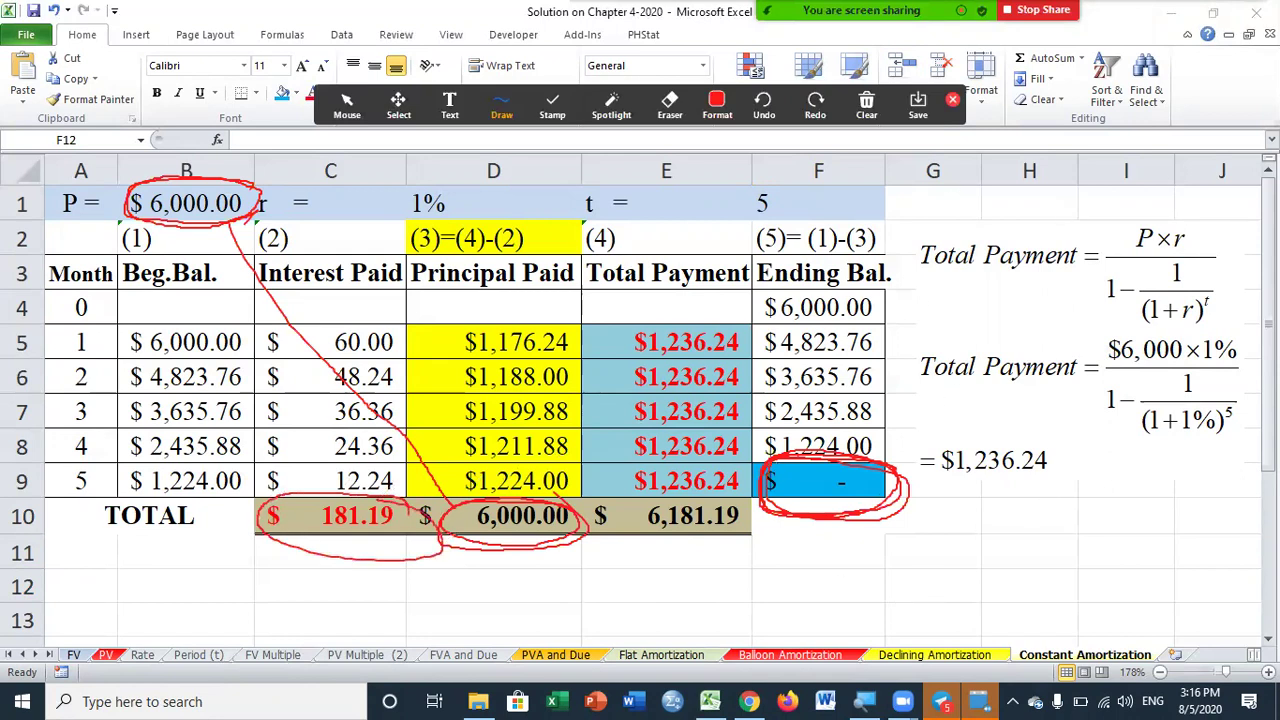
{"action": "left_click", "coordinate": [866, 105]}
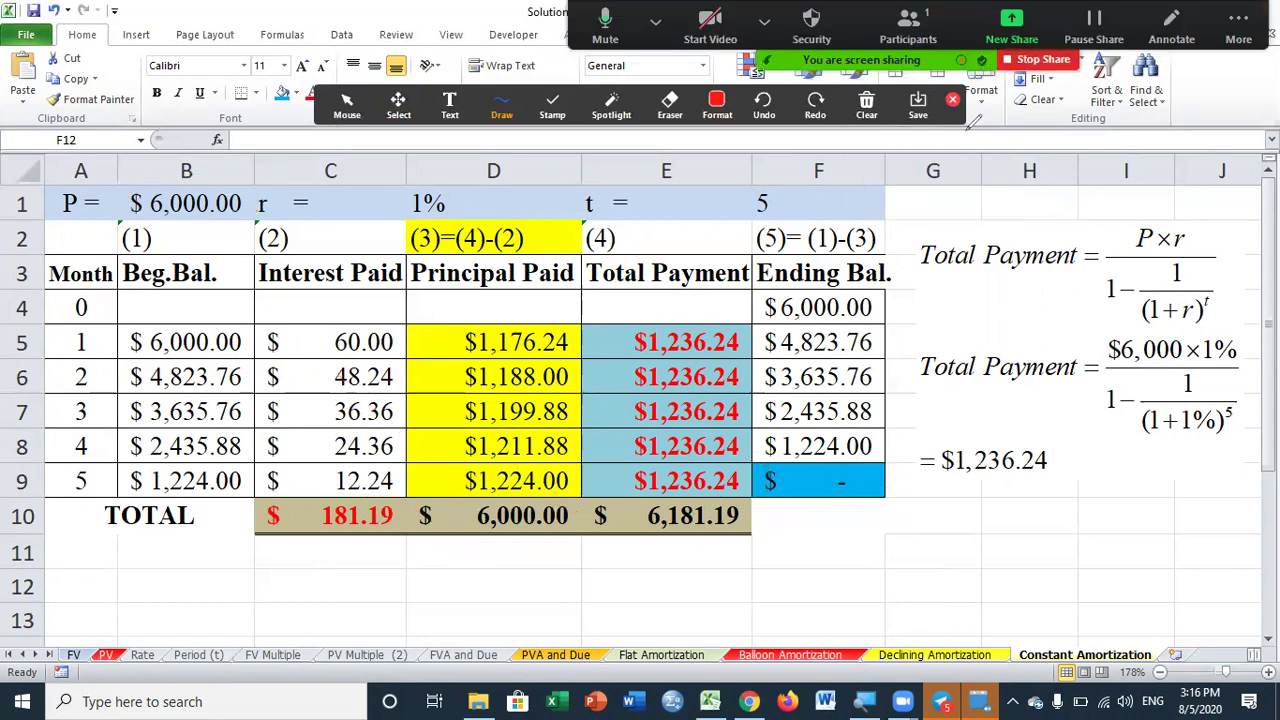
{"action": "left_click", "coordinate": [952, 99]}
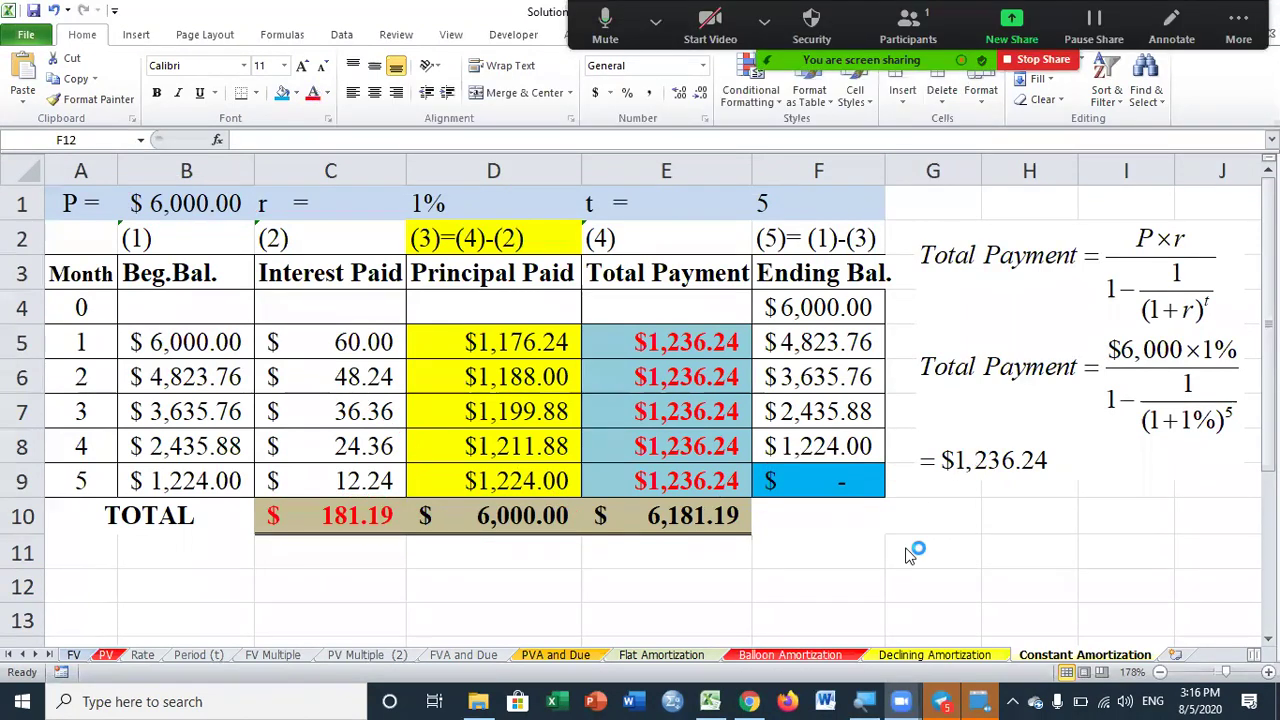